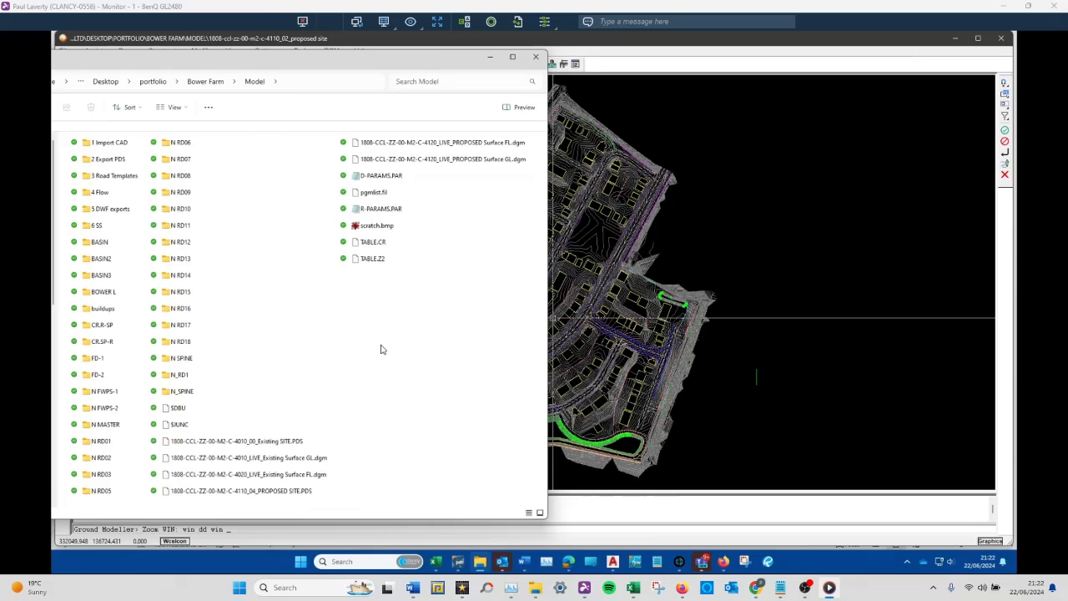
- Bring up the proposed site model and examine its overall layout and basins in plan and oblique 3D
{"action": "left_click", "coordinate": [699, 42]}
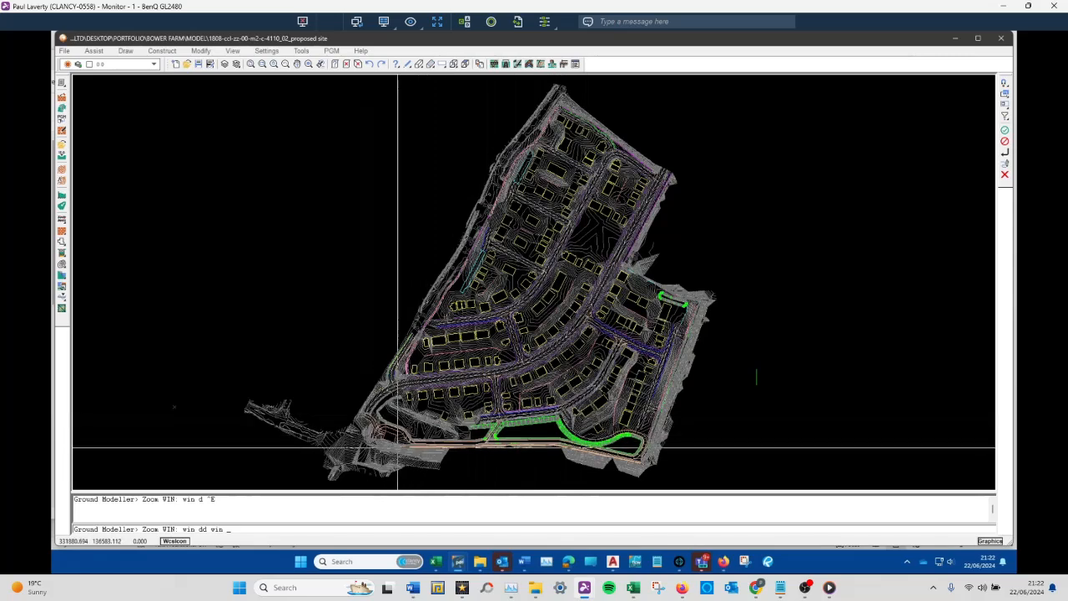
{"action": "scroll", "coordinate": [393, 448], "scroll_direction": "up", "scroll_amount": 1}
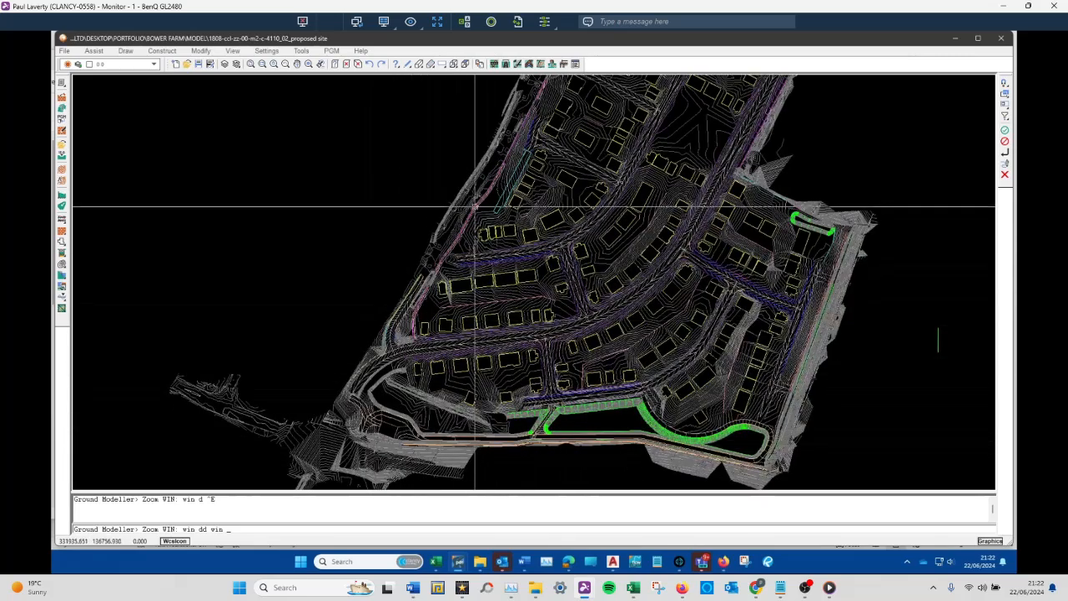
{"action": "scroll", "coordinate": [542, 267], "scroll_direction": "down", "scroll_amount": 1}
{"action": "scroll", "coordinate": [657, 421], "scroll_direction": "down", "scroll_amount": 1}
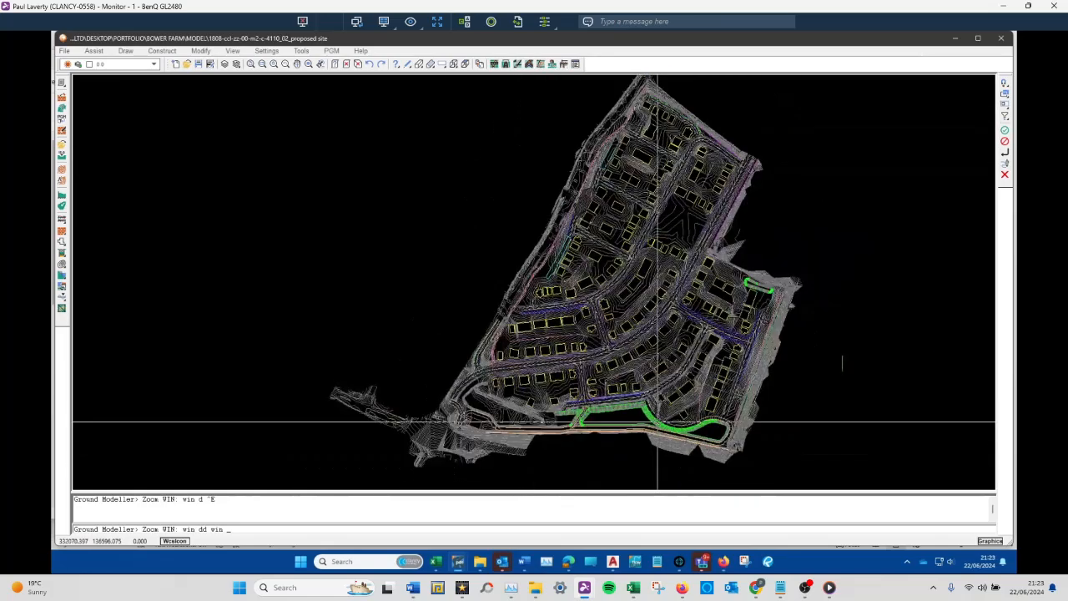
{"action": "mouse_move", "coordinate": [657, 421]}
{"action": "middle_mouse_down"}
{"action": "mouse_move", "coordinate": [621, 384]}
{"action": "mouse_move", "coordinate": [584, 310]}
{"action": "middle_mouse_up"}
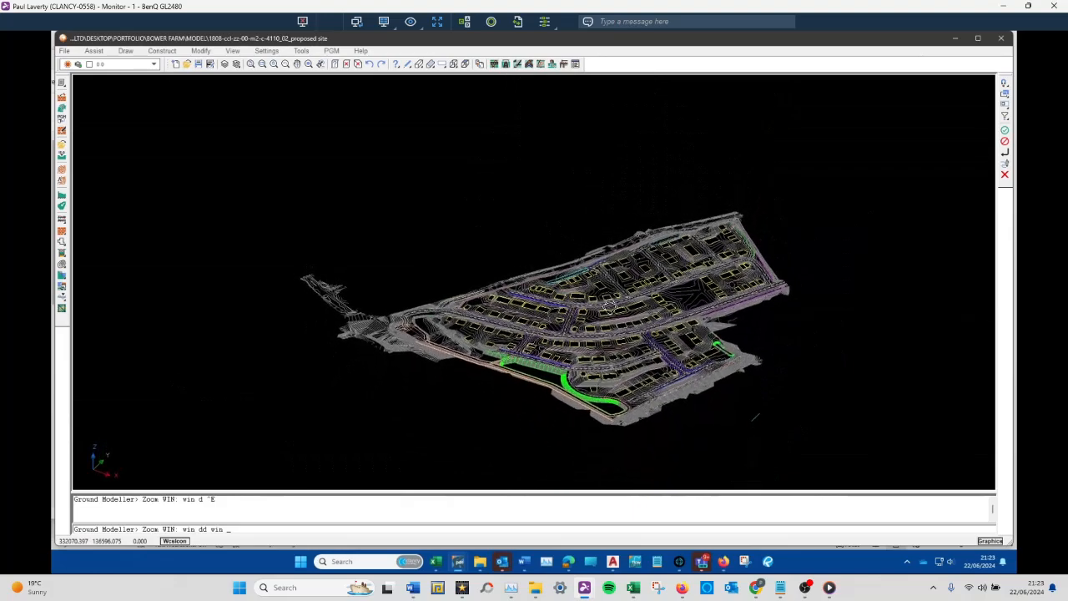
{"action": "scroll", "coordinate": [564, 346], "scroll_direction": "up", "scroll_amount": 3}
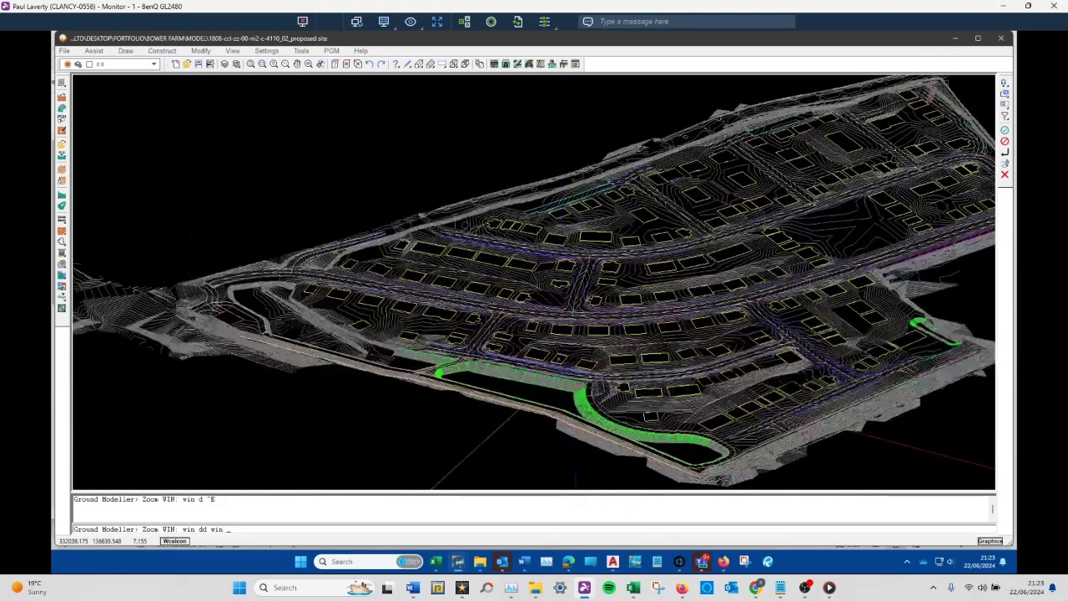
{"action": "scroll", "coordinate": [559, 358], "scroll_direction": "up", "scroll_amount": 1}
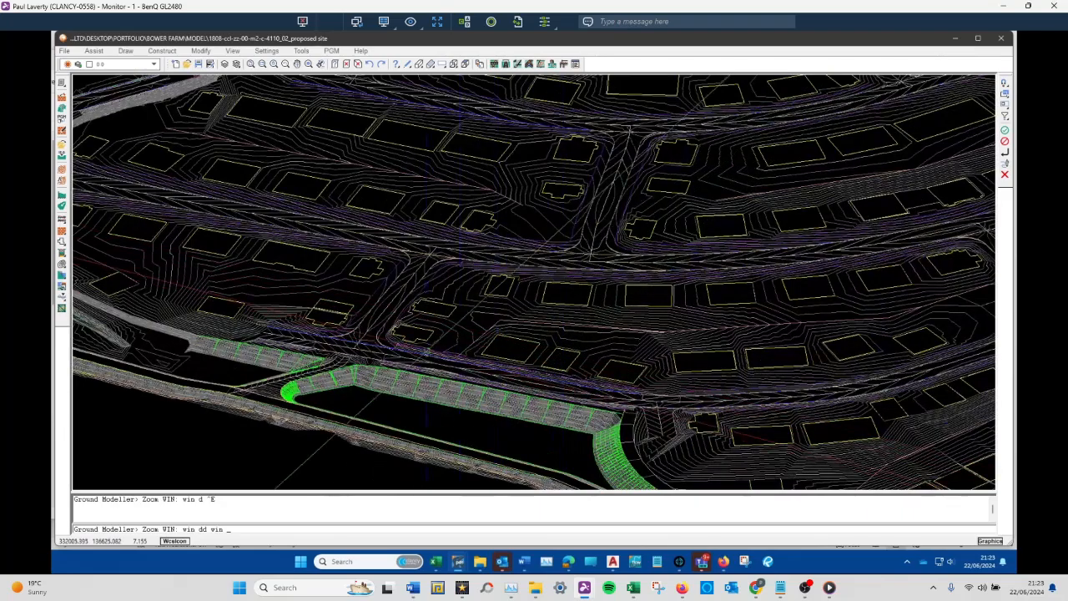
{"action": "scroll", "coordinate": [426, 354], "scroll_direction": "down", "scroll_amount": 1}
{"action": "scroll", "coordinate": [550, 404], "scroll_direction": "down", "scroll_amount": 2}
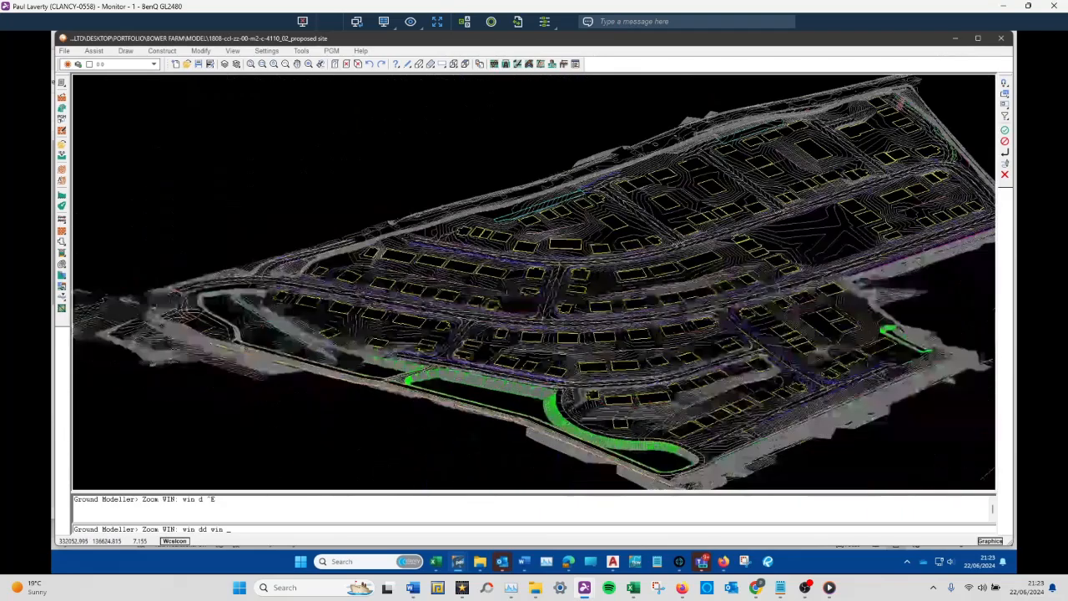
{"action": "scroll", "coordinate": [555, 385], "scroll_direction": "down", "scroll_amount": 2}
- Examine the road corridors, junctions, building plots and surface contours of the proposed site from several 3D angles
{"action": "middle_click_drag", "start_coordinate": [694, 289], "coordinate": [814, 281]}
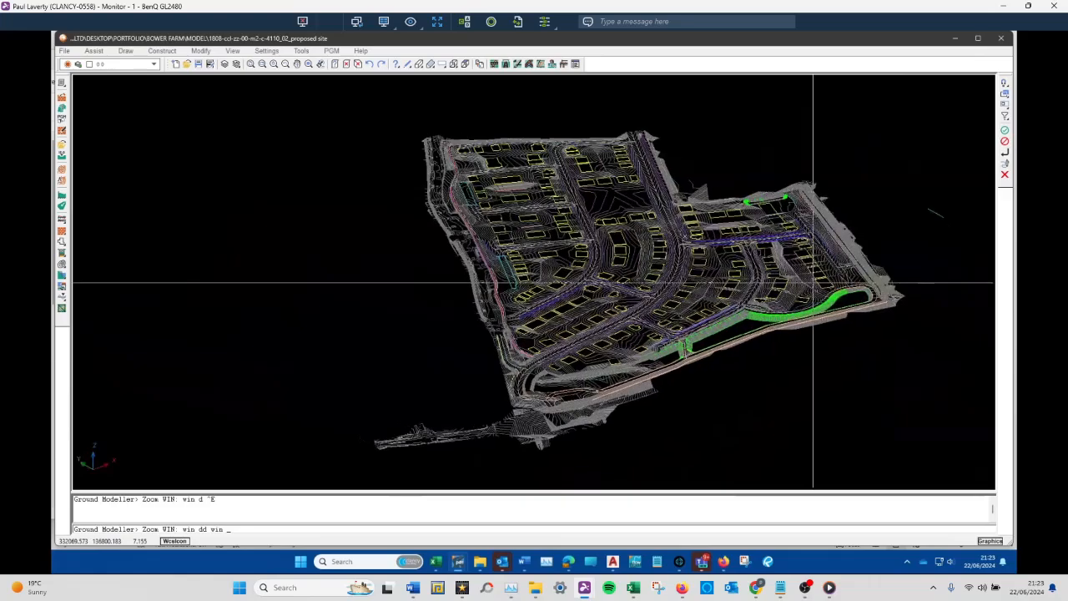
{"action": "scroll", "coordinate": [680, 269], "scroll_direction": "up", "scroll_amount": 3}
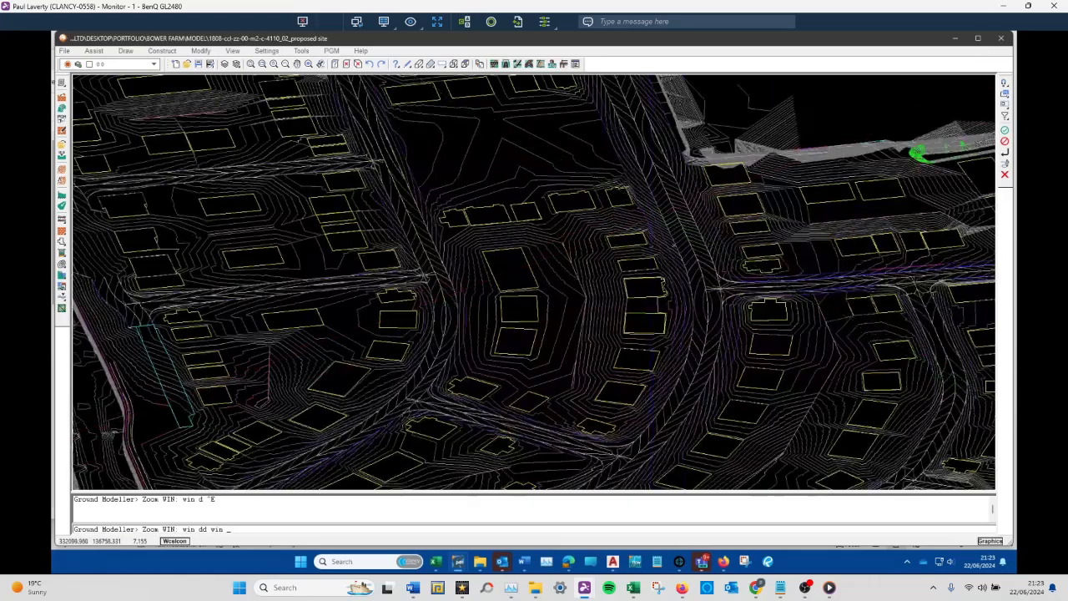
{"action": "scroll", "coordinate": [680, 268], "scroll_direction": "down", "scroll_amount": 3}
{"action": "mouse_move", "coordinate": [680, 268]}
{"action": "middle_mouse_down"}
{"action": "mouse_move", "coordinate": [653, 233]}
{"action": "mouse_move", "coordinate": [687, 259]}
{"action": "mouse_move", "coordinate": [693, 282]}
{"action": "mouse_move", "coordinate": [699, 273]}
{"action": "middle_mouse_up"}
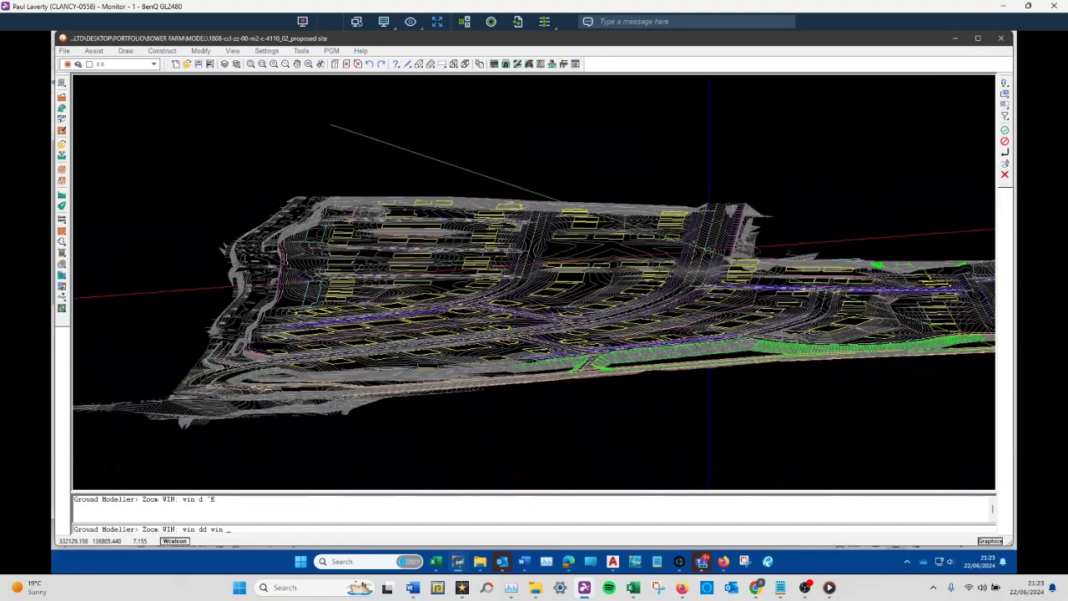
{"action": "scroll", "coordinate": [697, 243], "scroll_direction": "up", "scroll_amount": 2}
{"action": "scroll", "coordinate": [714, 244], "scroll_direction": "up", "scroll_amount": 2}
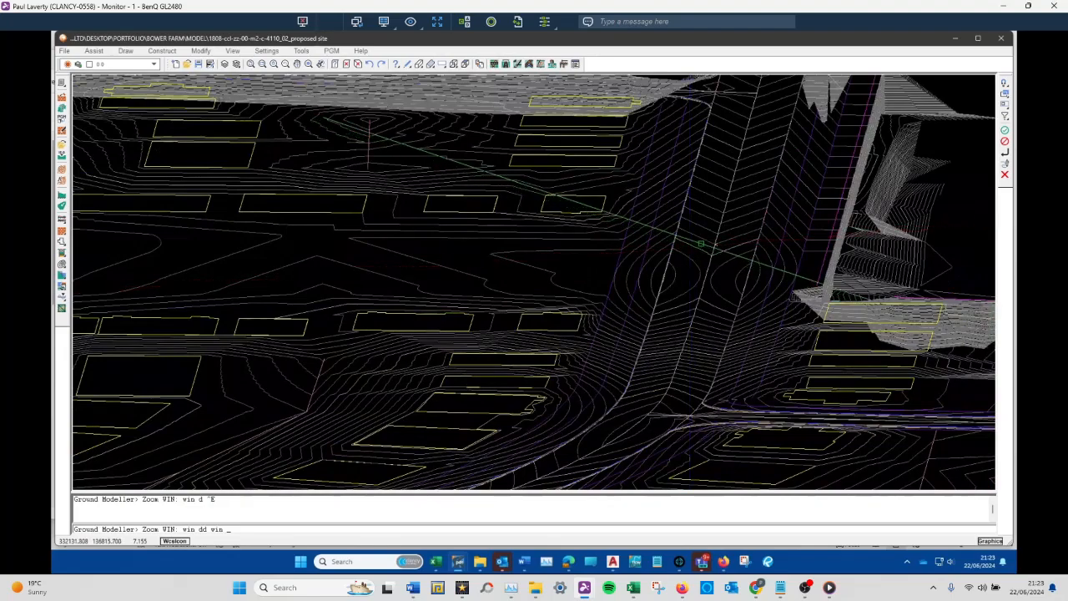
{"action": "scroll", "coordinate": [714, 243], "scroll_direction": "down", "scroll_amount": 1}
{"action": "scroll", "coordinate": [341, 315], "scroll_direction": "up", "scroll_amount": 3}
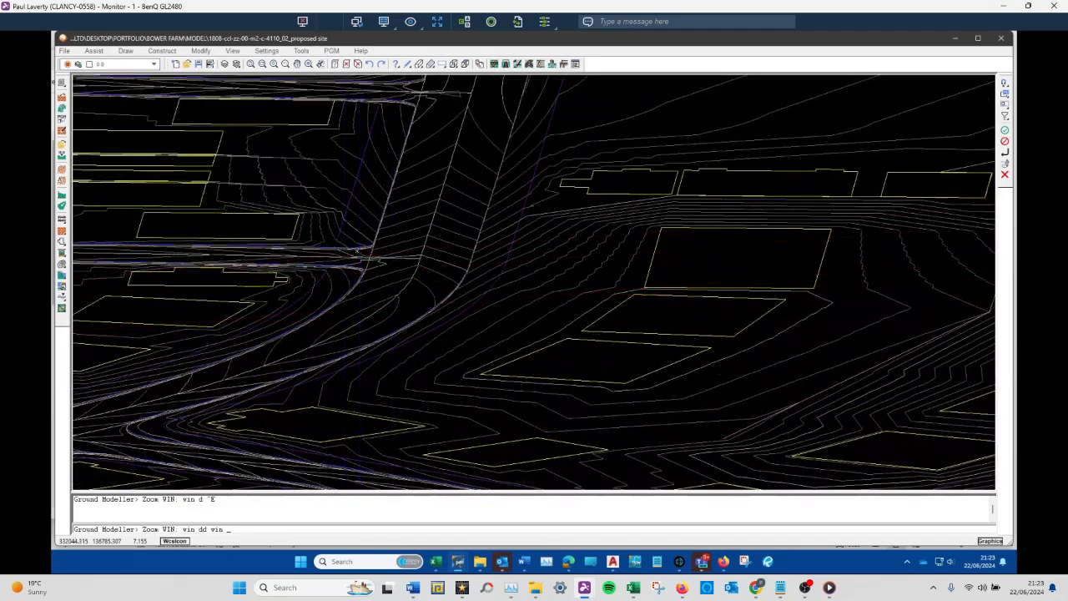
{"action": "scroll", "coordinate": [353, 252], "scroll_direction": "up", "scroll_amount": 3}
{"action": "scroll", "coordinate": [434, 280], "scroll_direction": "down", "scroll_amount": 3}
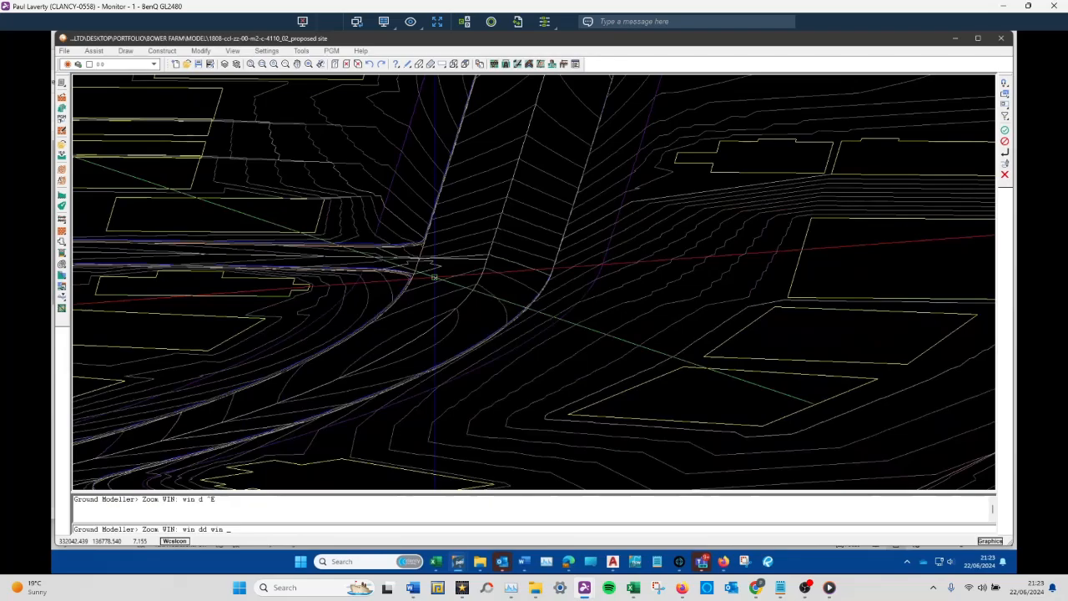
{"action": "scroll", "coordinate": [467, 195], "scroll_direction": "down", "scroll_amount": 4}
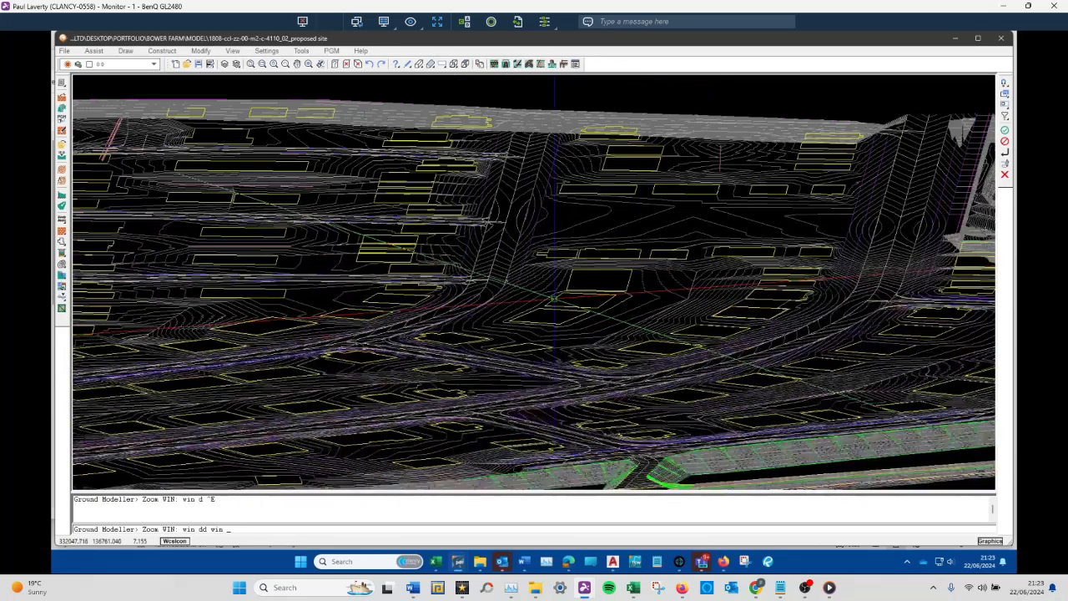
{"action": "scroll", "coordinate": [508, 200], "scroll_direction": "up", "scroll_amount": 4}
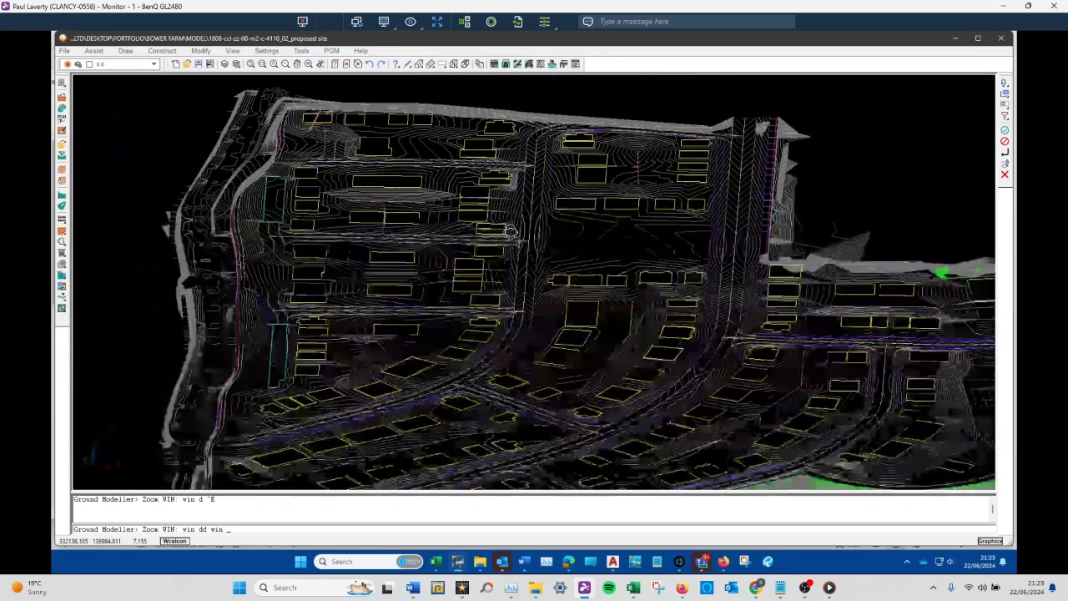
{"action": "scroll", "coordinate": [511, 234], "scroll_direction": "down", "scroll_amount": 4}
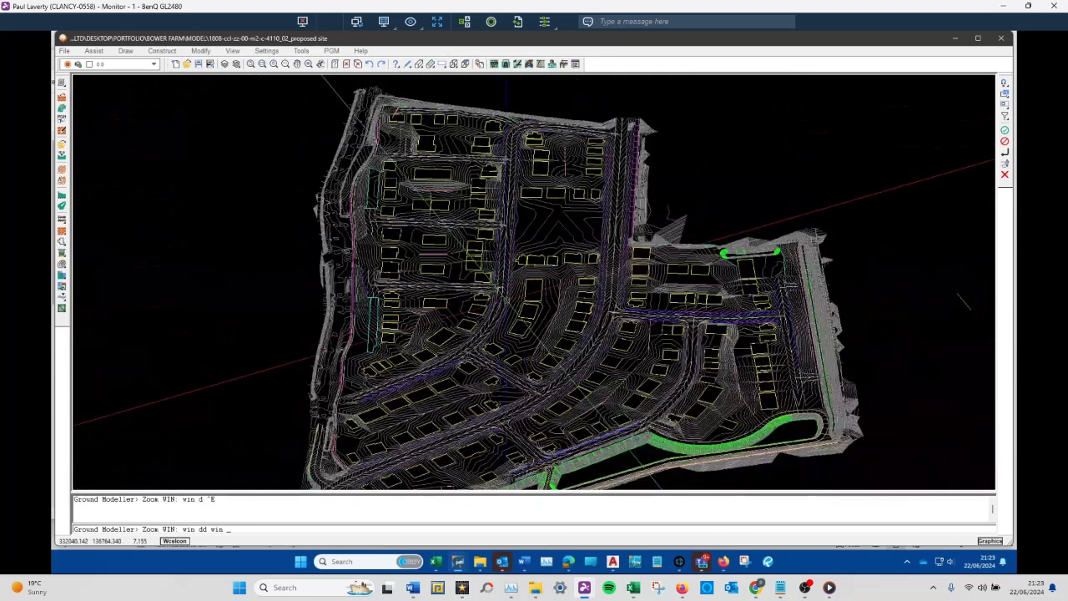
- Examine the basins and embankment slopes along the site's outer boundary in low-angle 3D views
{"action": "left_click", "coordinate": [478, 568]}
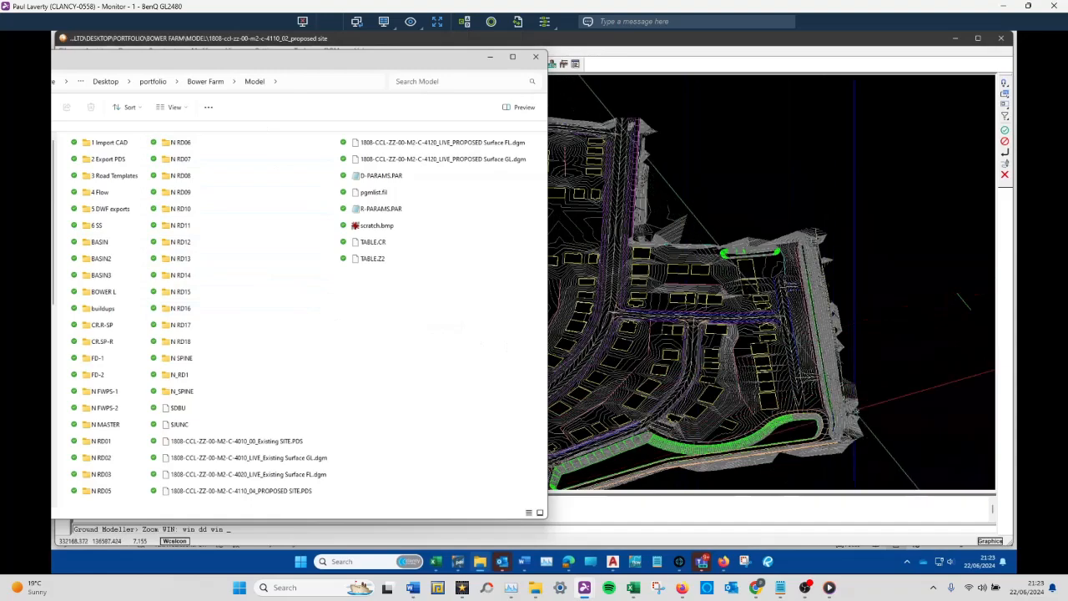
{"action": "left_click", "coordinate": [856, 411]}
{"action": "middle_click_drag", "start_coordinate": [856, 411], "coordinate": [831, 368]}
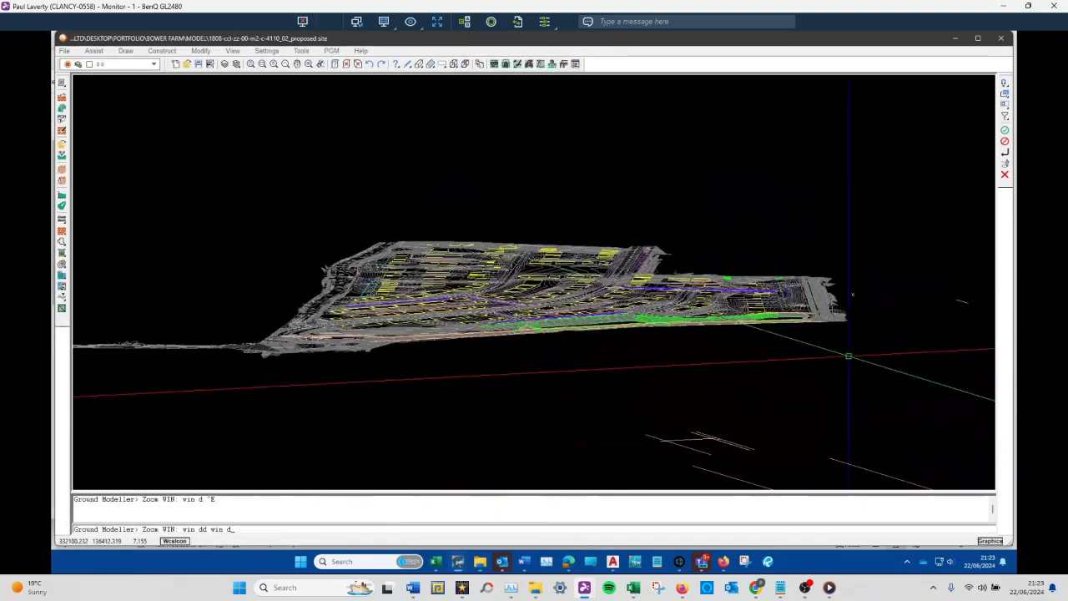
{"action": "scroll", "coordinate": [843, 320], "scroll_direction": "up", "scroll_amount": 1}
{"action": "scroll", "coordinate": [788, 306], "scroll_direction": "up", "scroll_amount": 2}
{"action": "scroll", "coordinate": [775, 334], "scroll_direction": "up", "scroll_amount": 2}
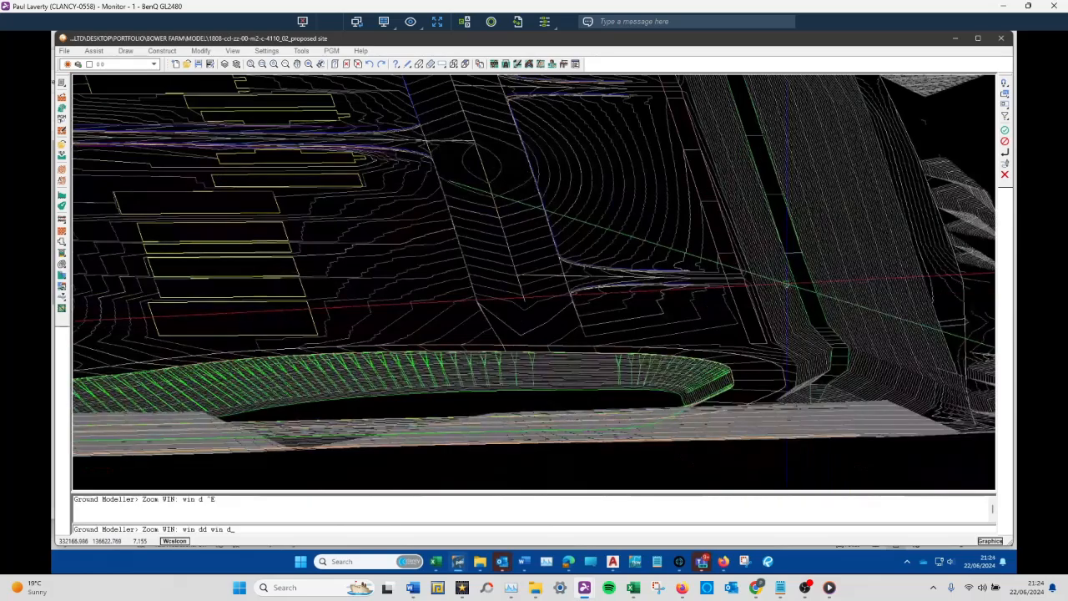
{"action": "scroll", "coordinate": [776, 329], "scroll_direction": "down", "scroll_amount": 2}
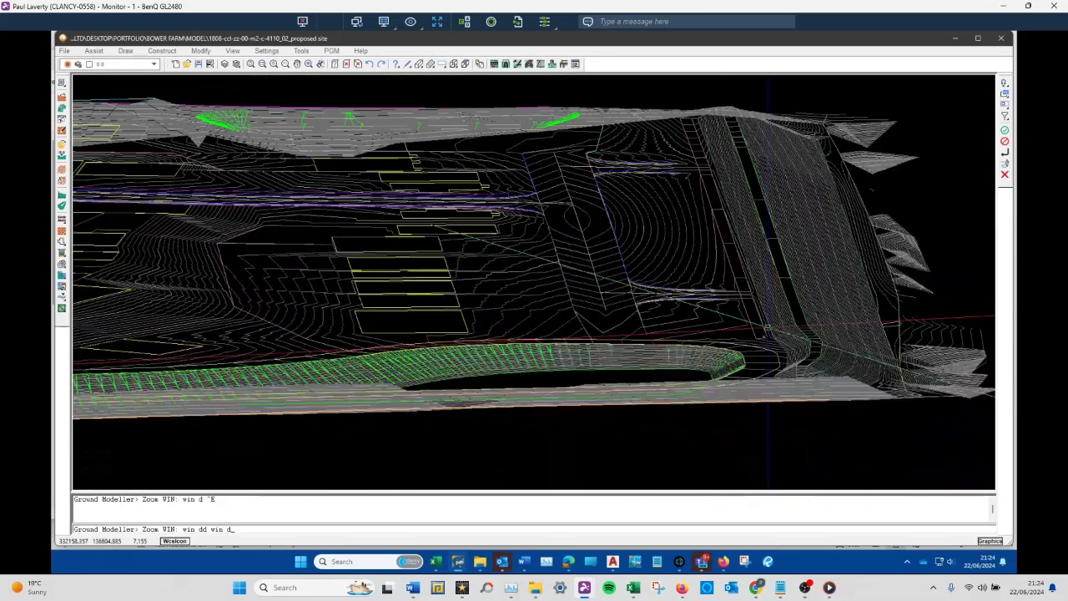
{"action": "scroll", "coordinate": [784, 323], "scroll_direction": "down", "scroll_amount": 1}
{"action": "middle_click_drag", "start_coordinate": [783, 323], "coordinate": [806, 315], "text": "ctrl"}
{"action": "scroll", "coordinate": [781, 330], "scroll_direction": "up", "scroll_amount": 3}
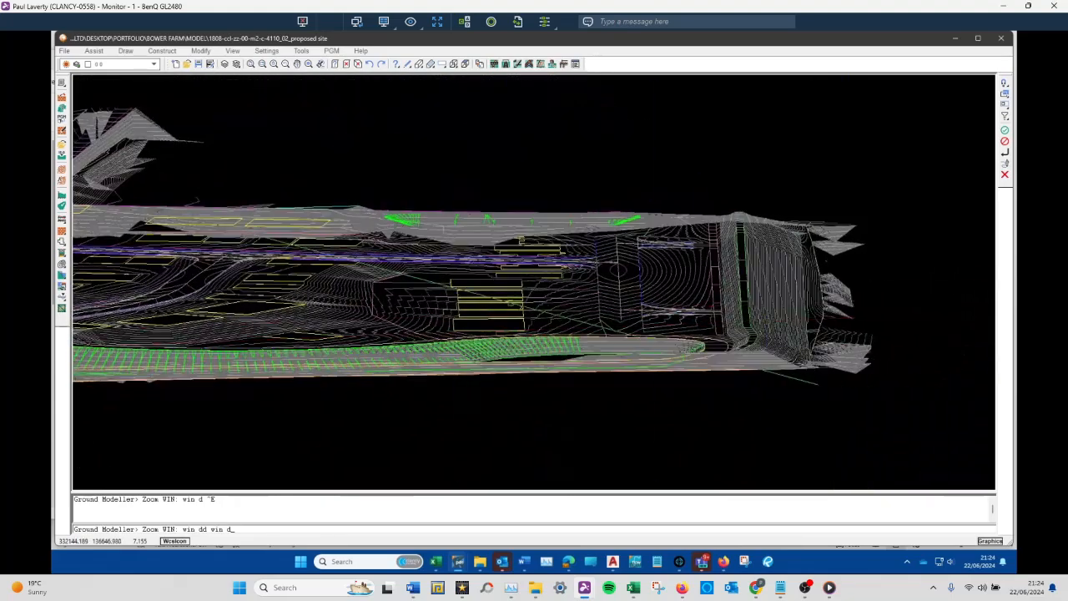
{"action": "scroll", "coordinate": [536, 309], "scroll_direction": "down", "scroll_amount": 3}
{"action": "middle_click_drag", "start_coordinate": [536, 309], "coordinate": [308, 299], "text": "ctrl"}
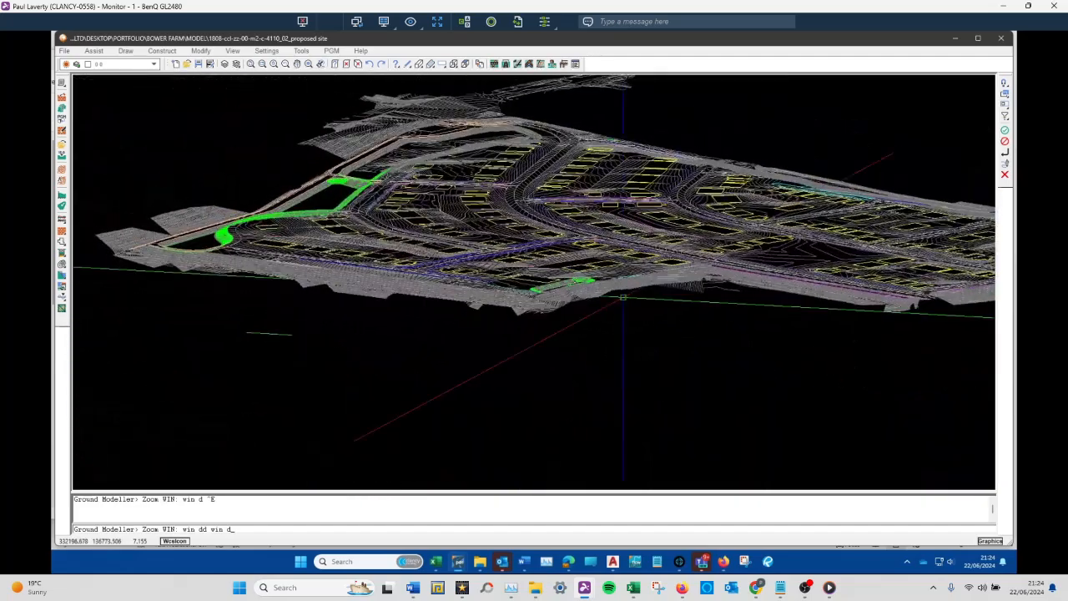
{"action": "scroll", "coordinate": [575, 283], "scroll_direction": "up", "scroll_amount": 3}
{"action": "scroll", "coordinate": [606, 281], "scroll_direction": "up", "scroll_amount": 2}
{"action": "scroll", "coordinate": [607, 281], "scroll_direction": "down", "scroll_amount": 4}
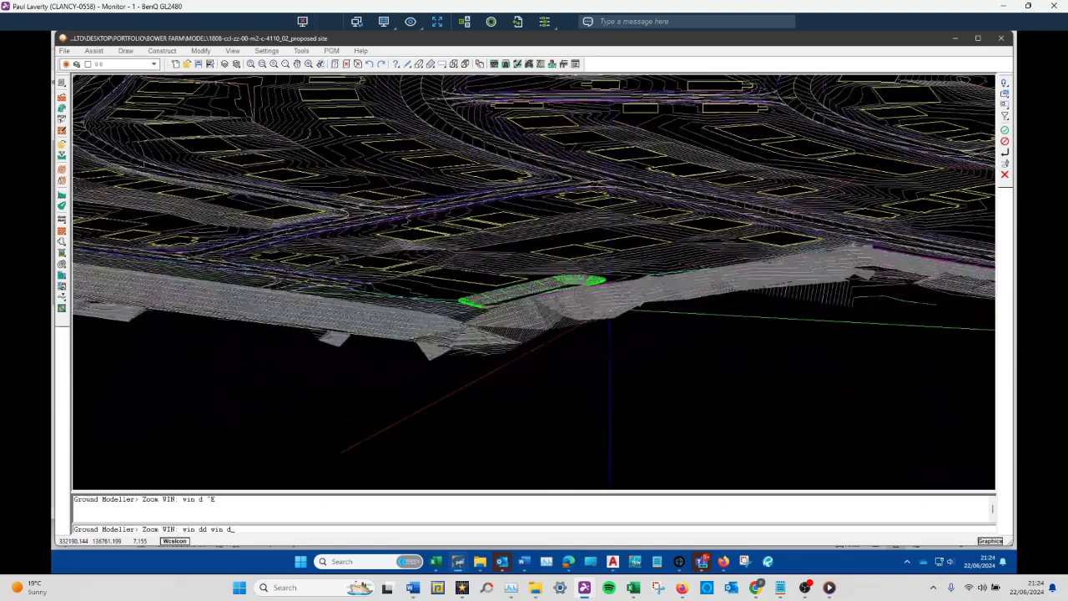
{"action": "middle_click_drag", "start_coordinate": [606, 284], "coordinate": [607, 330], "text": "ctrl"}
- Switch to File Explorer, check the combined properties of everything in the Model folder, and select the $DBU file
{"action": "left_click", "coordinate": [503, 561]}
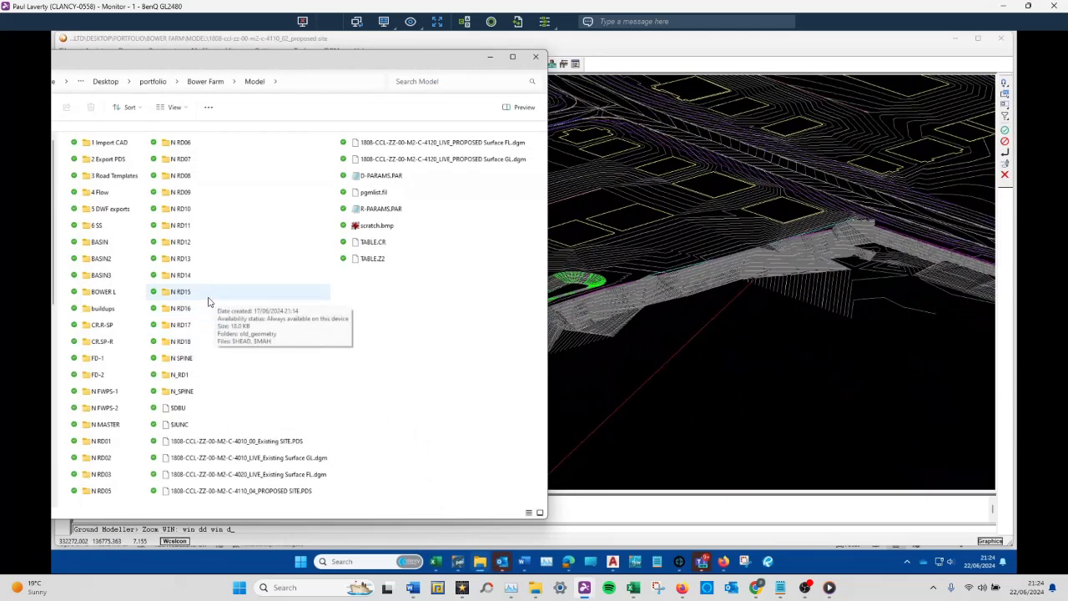
{"action": "key", "text": "ctrl+a"}
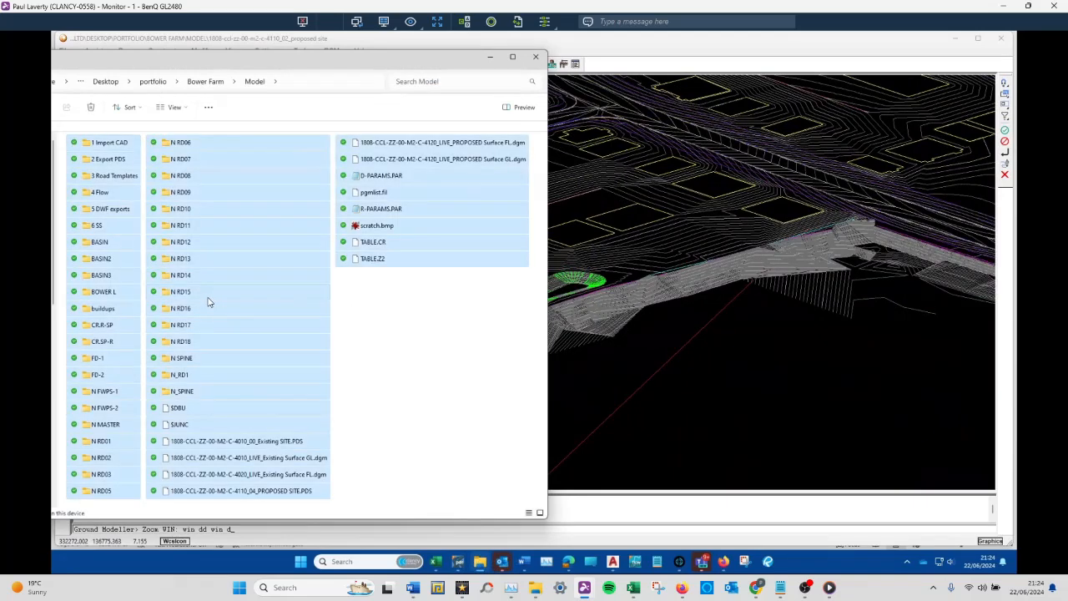
{"action": "right_click", "coordinate": [208, 302]}
{"action": "left_click", "coordinate": [250, 380]}
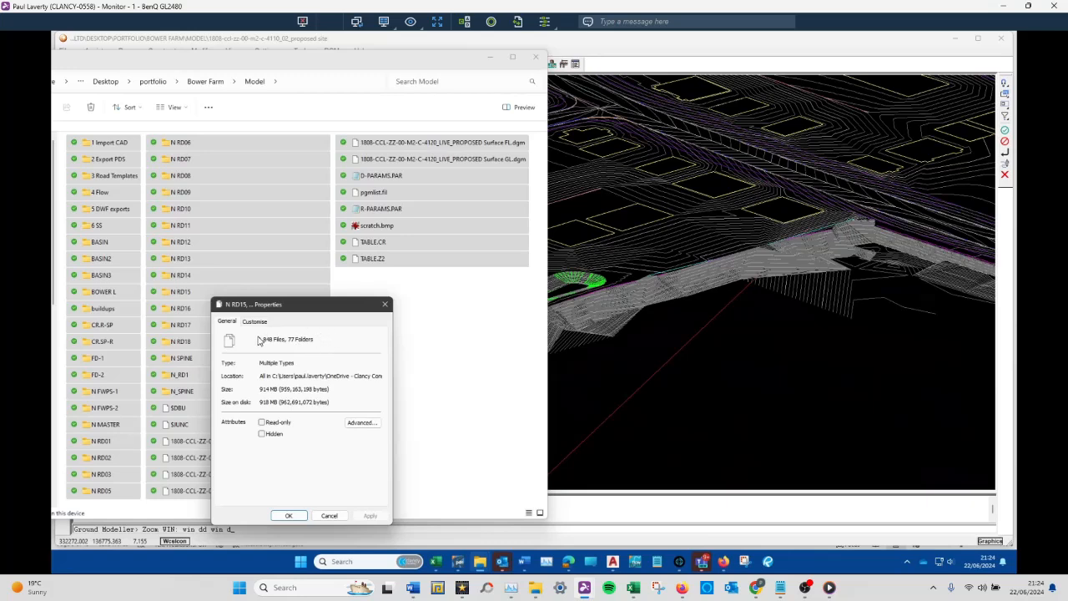
{"action": "key", "text": "Escape"}
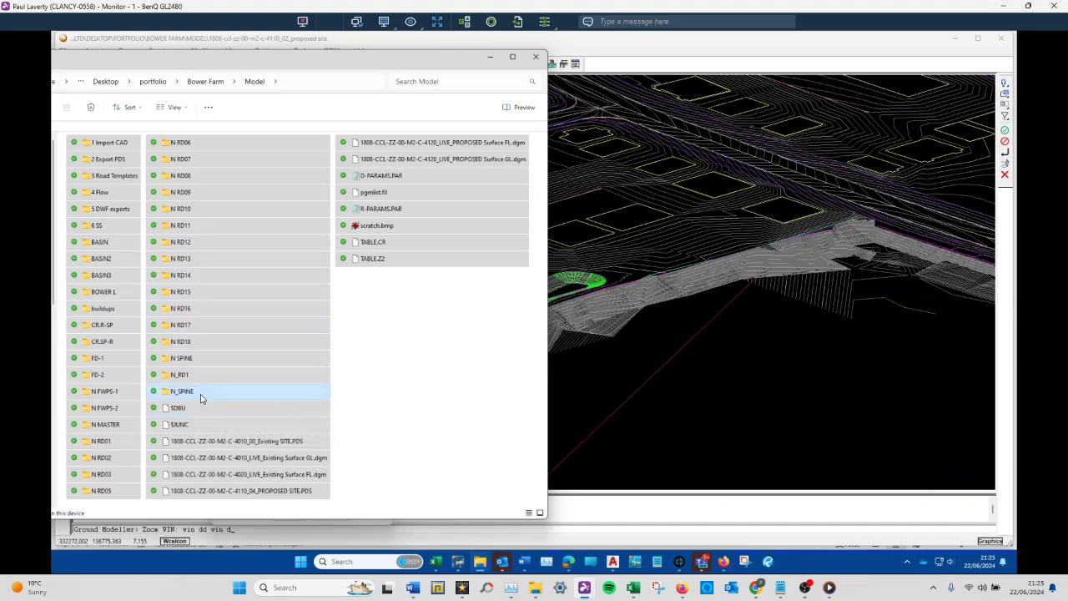
{"action": "left_click", "coordinate": [361, 355]}
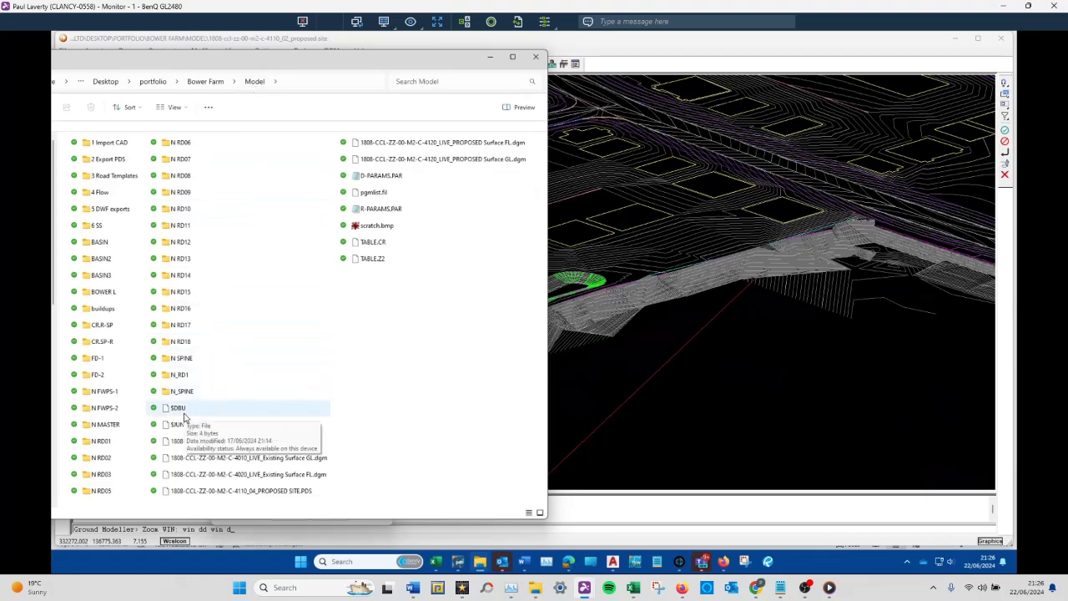
{"action": "left_click", "coordinate": [180, 415]}
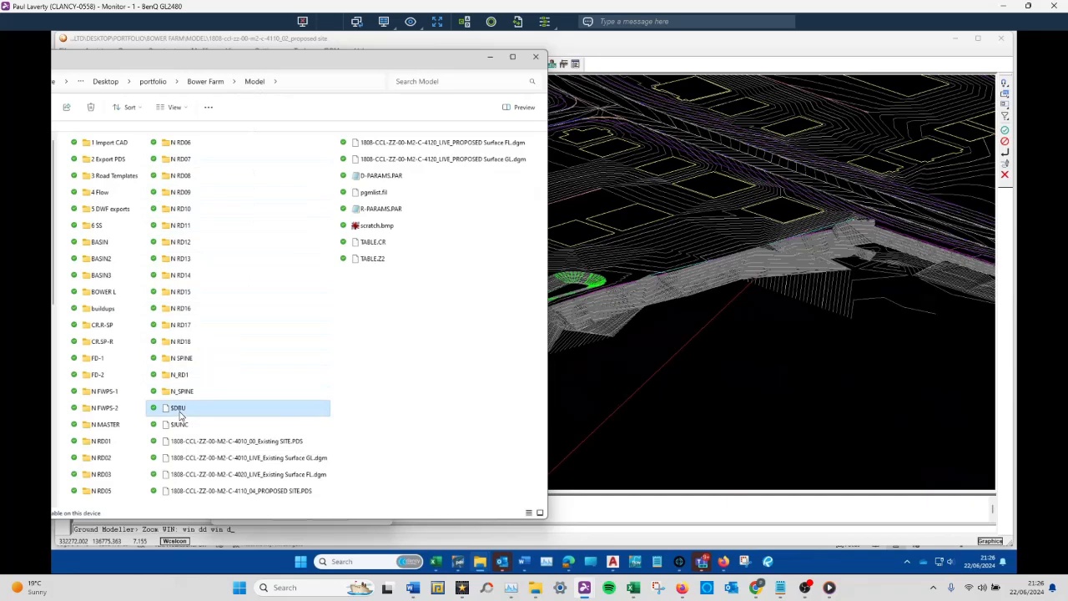
- Switch back to the ground modeller, start Setup Project and choose the $DBU file in the Model folder as the project database
{"action": "left_click", "coordinate": [624, 390]}
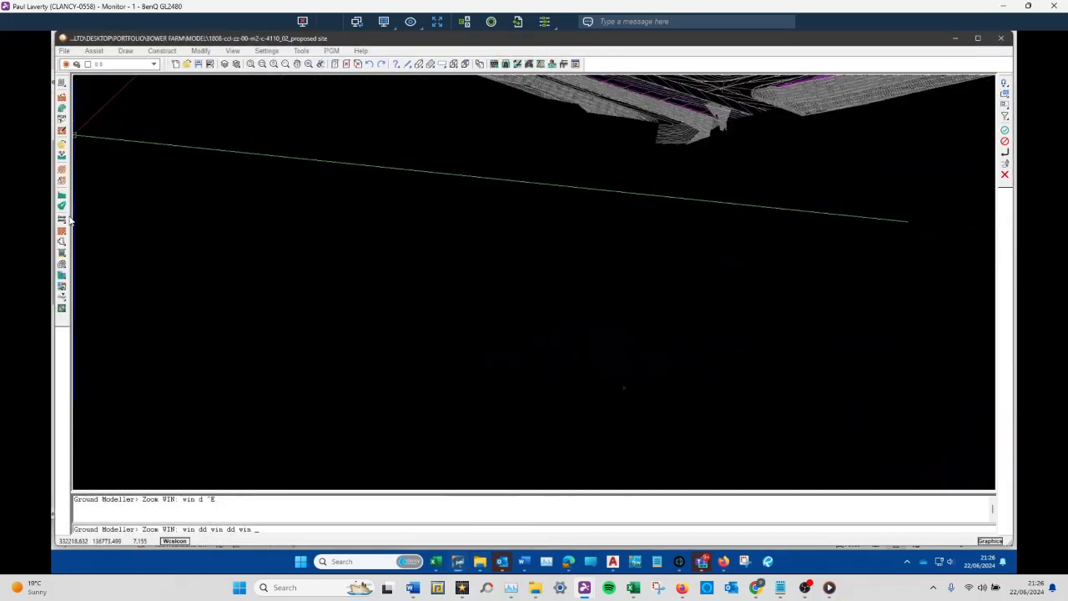
{"action": "left_click", "coordinate": [63, 84]}
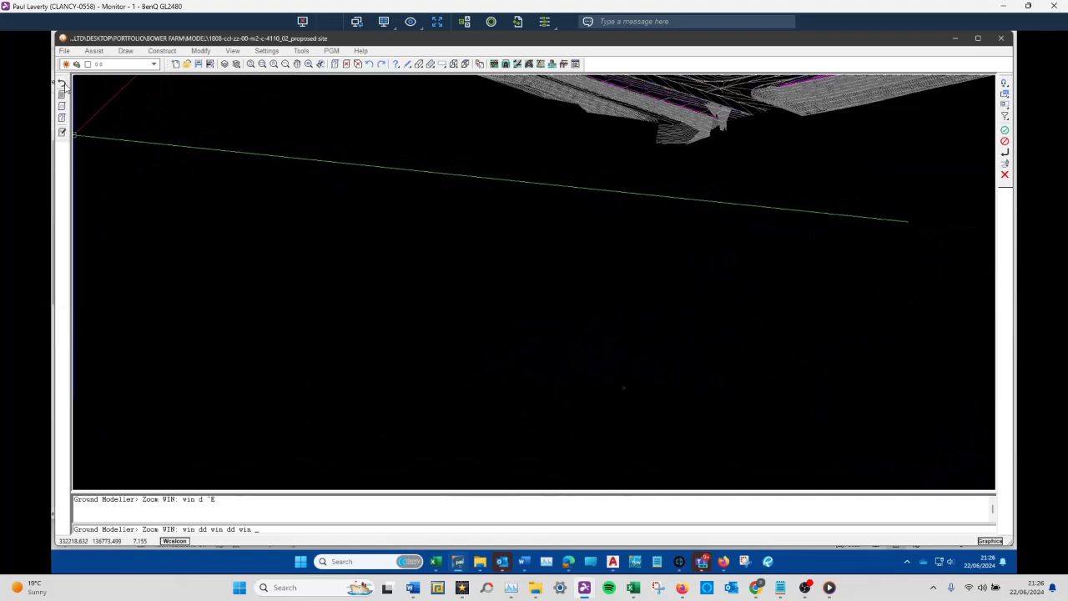
{"action": "key", "text": "Escape"}
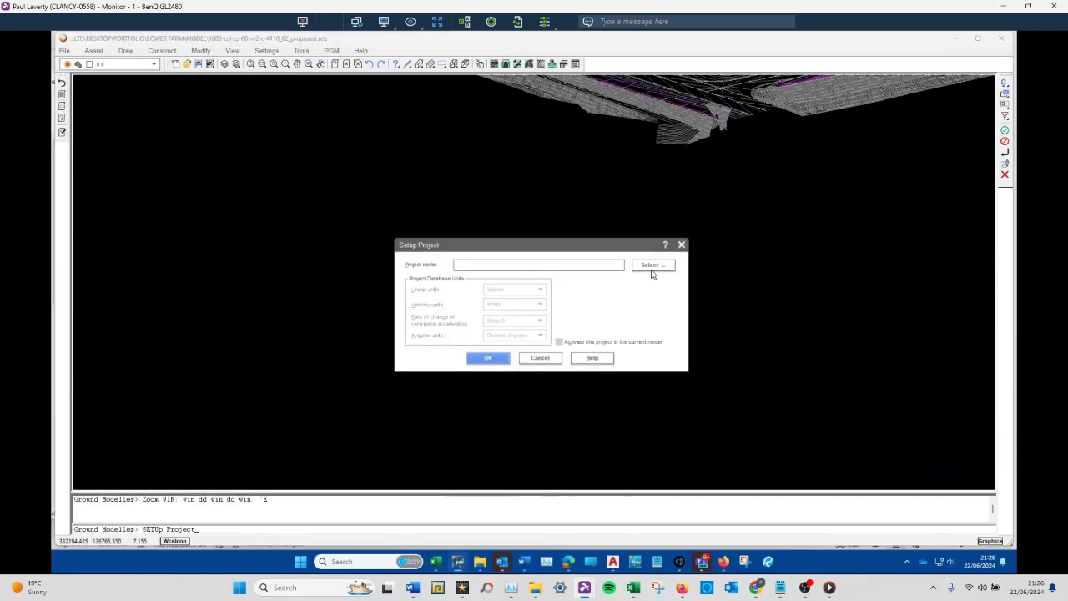
{"action": "left_click", "coordinate": [652, 264]}
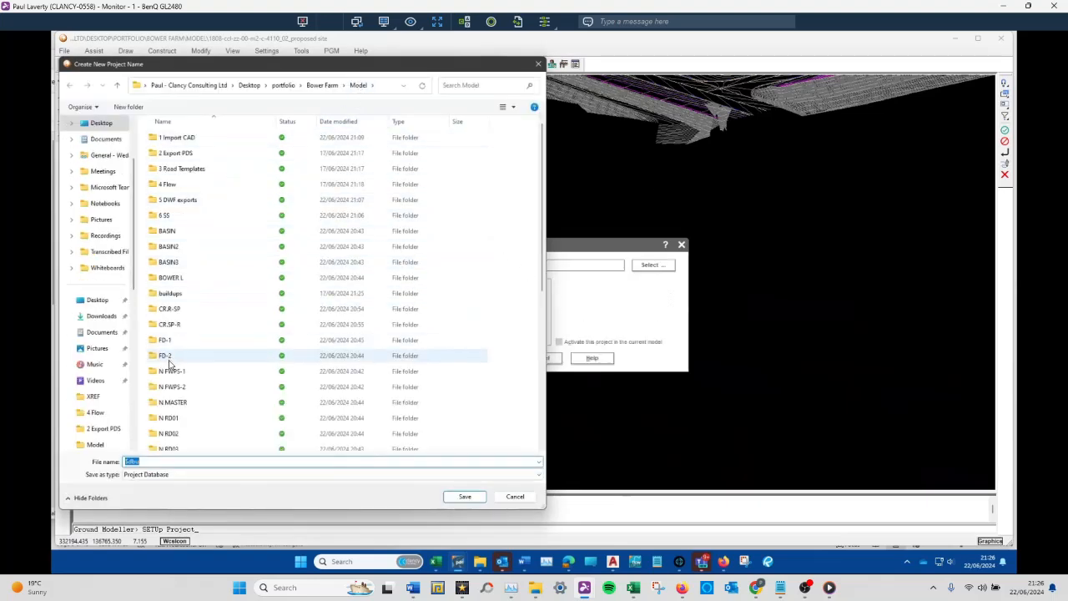
{"action": "scroll", "coordinate": [168, 385], "scroll_direction": "down", "scroll_amount": 6}
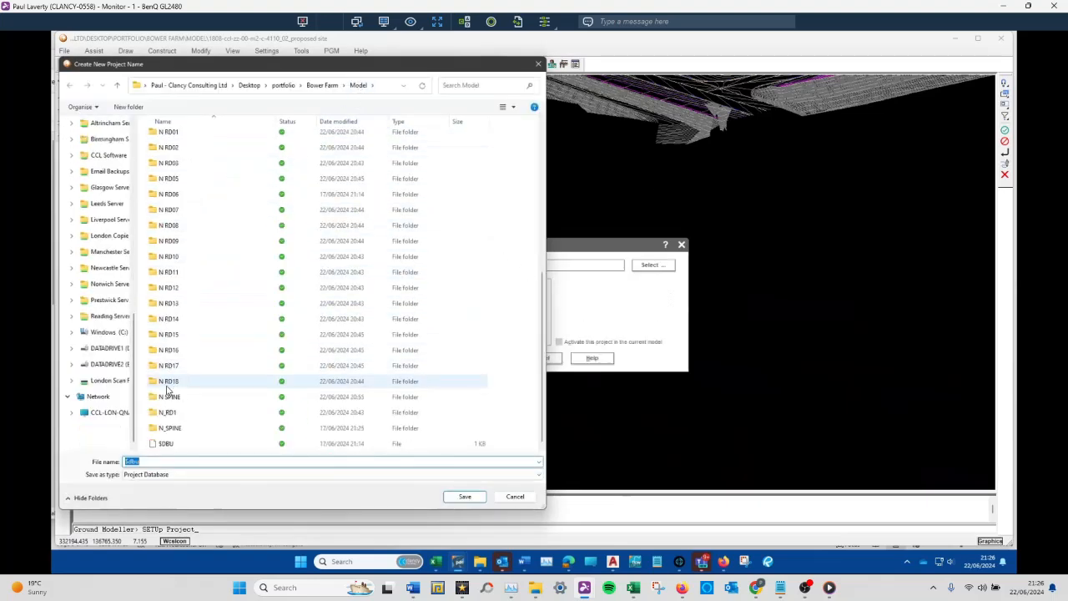
{"action": "left_click", "coordinate": [164, 443]}
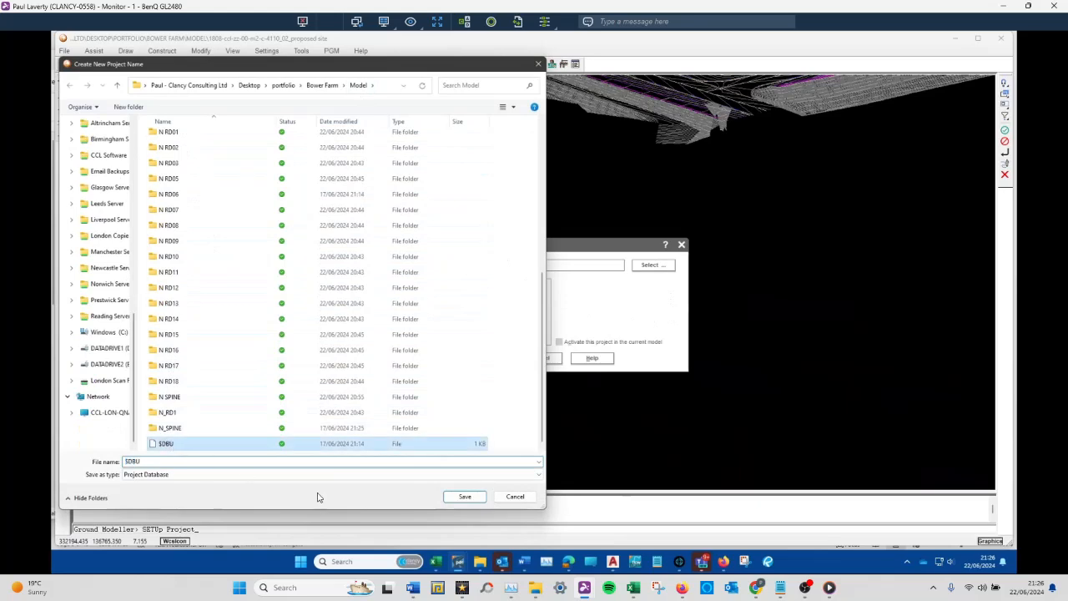
{"action": "left_click", "coordinate": [464, 497]}
- Examine the linear, velocity, centripetal acceleration and angular unit options for the project database, and cancel the project setup
{"action": "left_click", "coordinate": [553, 296]}
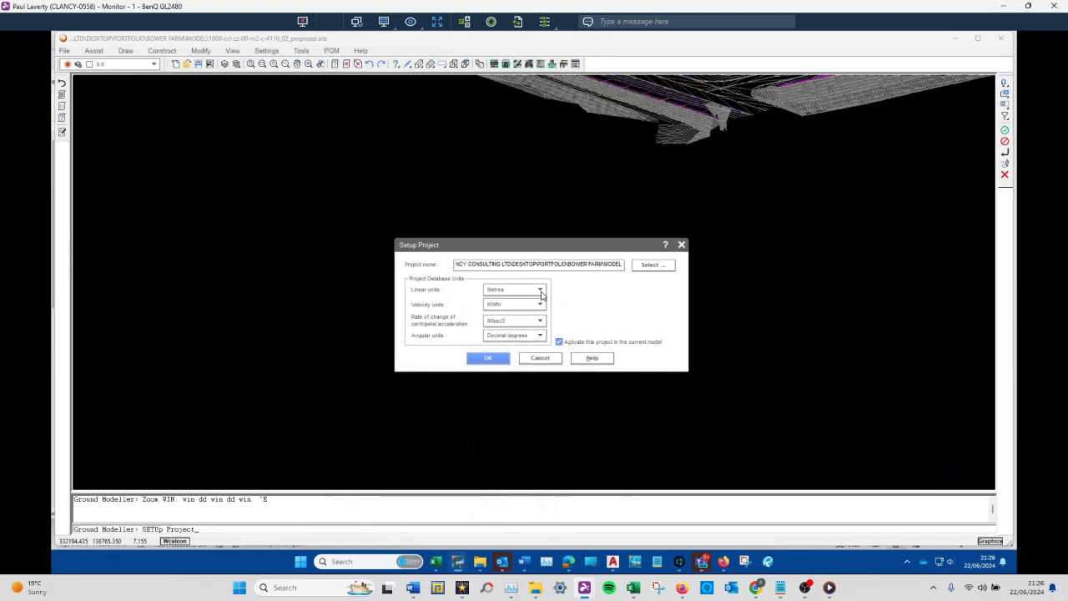
{"action": "left_click", "coordinate": [540, 294]}
{"action": "left_click", "coordinate": [543, 302]}
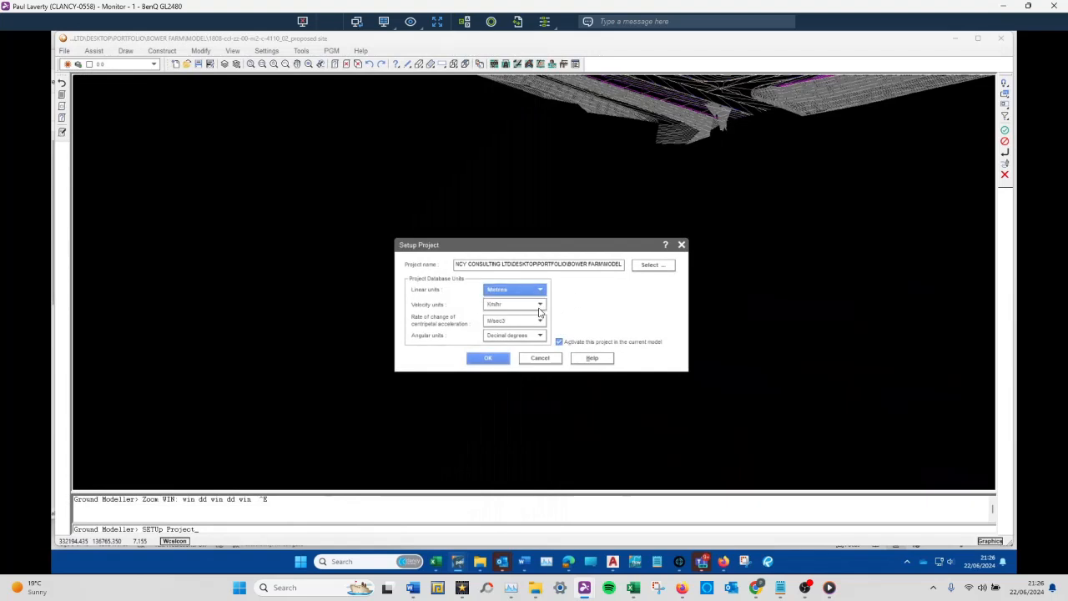
{"action": "left_click", "coordinate": [540, 305]}
{"action": "left_click", "coordinate": [534, 318]}
{"action": "left_click", "coordinate": [540, 321]}
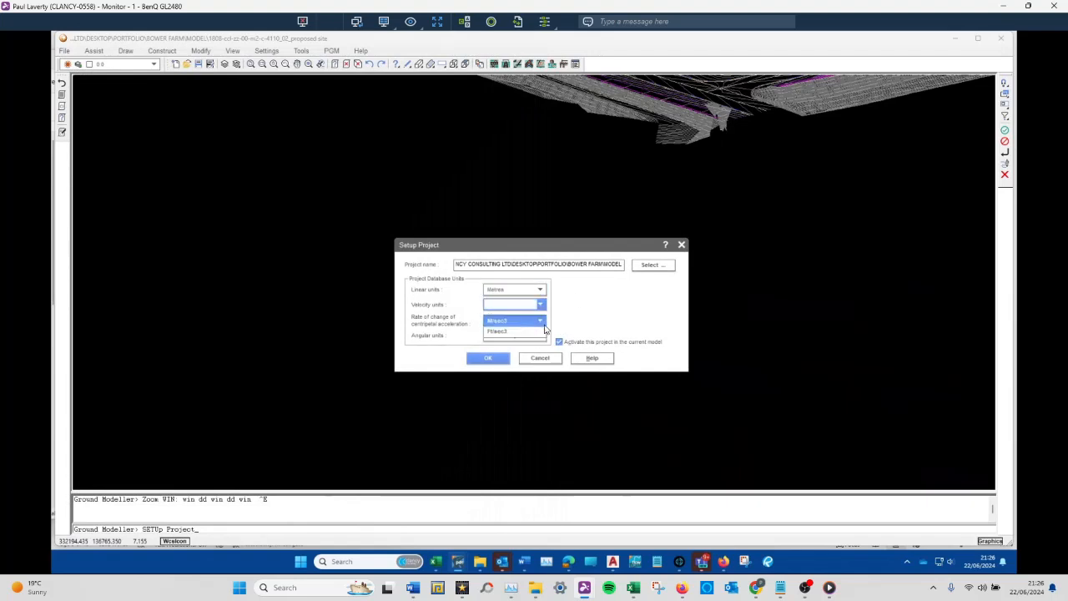
{"action": "left_click", "coordinate": [578, 330]}
{"action": "left_click", "coordinate": [540, 335]}
{"action": "left_click", "coordinate": [578, 331]}
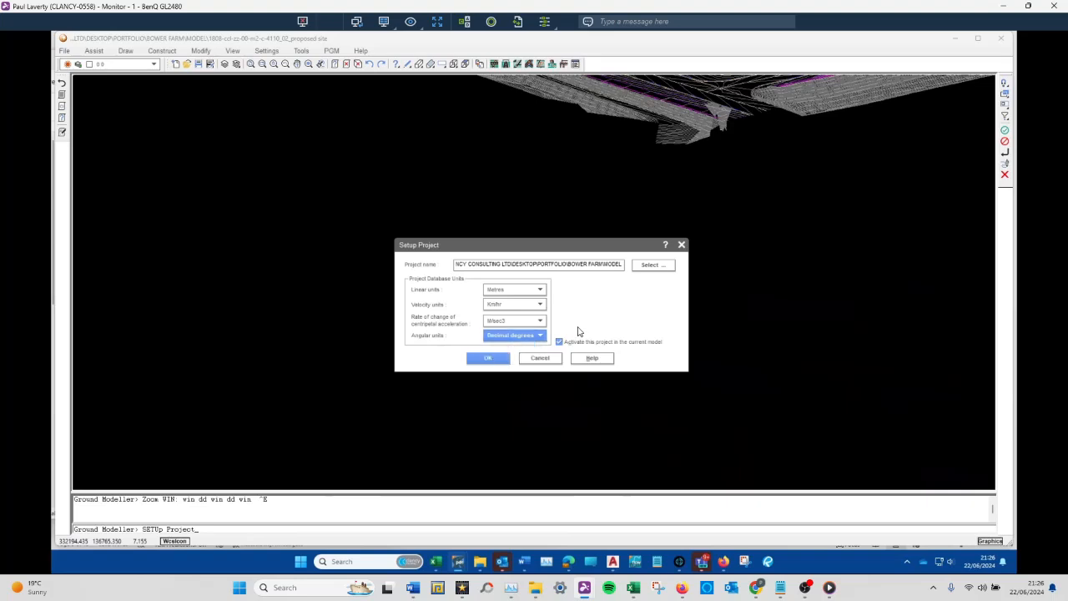
{"action": "left_click", "coordinate": [539, 358]}
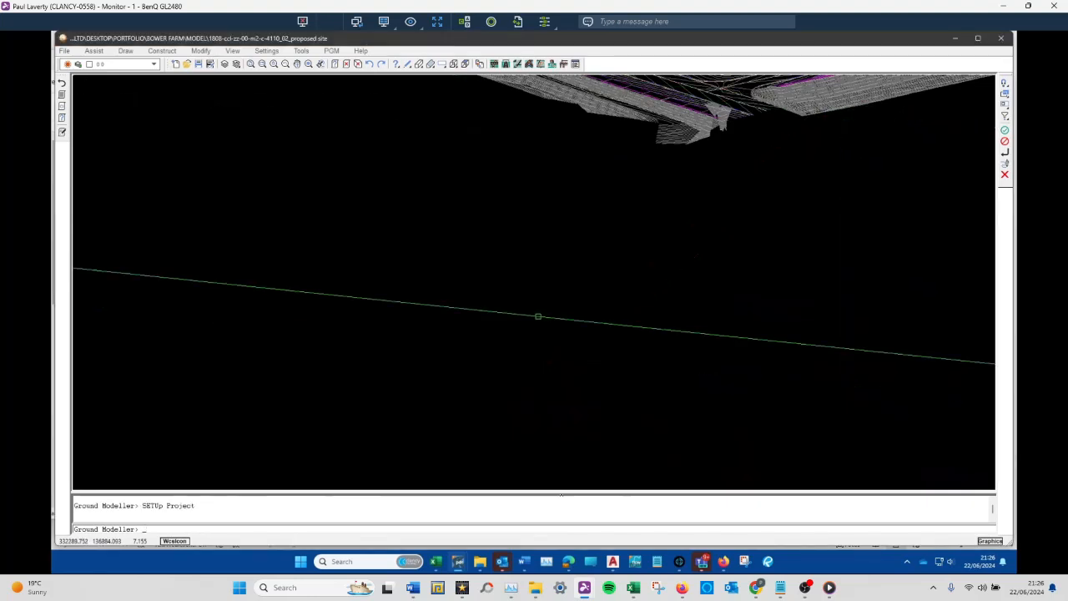
- Switch to File Explorer, open D-PARAMS.PAR from the Model folder, and review its drainage layer numbers and entity defaults
{"action": "mouse_move", "coordinate": [479, 561]}
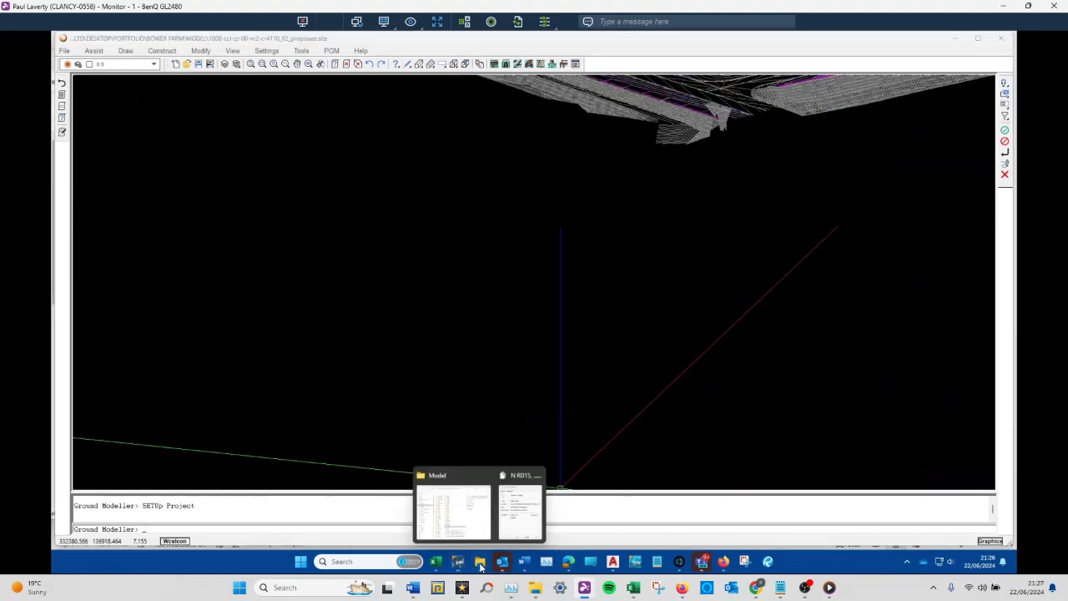
{"action": "left_click", "coordinate": [455, 527]}
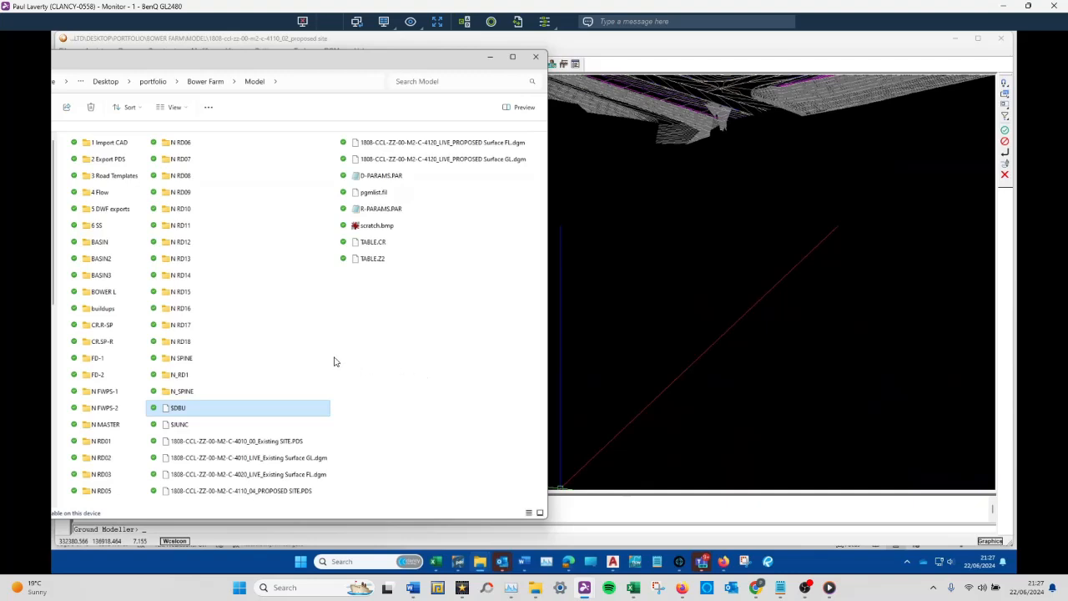
{"action": "left_click", "coordinate": [373, 212]}
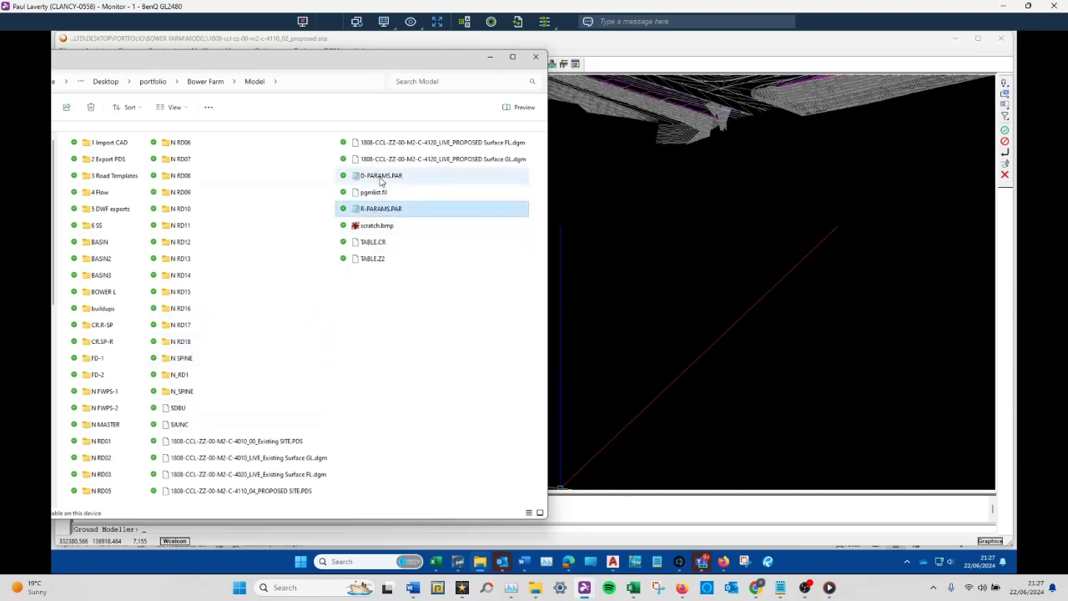
{"action": "left_click", "coordinate": [382, 180]}
{"action": "double_click", "coordinate": [381, 177]}
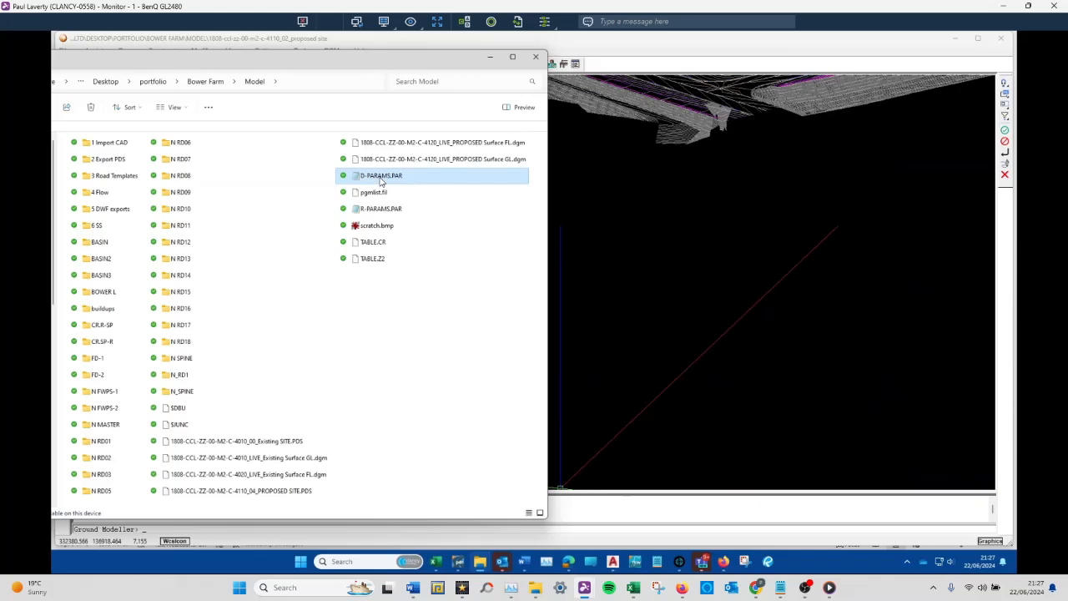
{"action": "scroll", "coordinate": [309, 280], "scroll_direction": "down", "scroll_amount": 20}
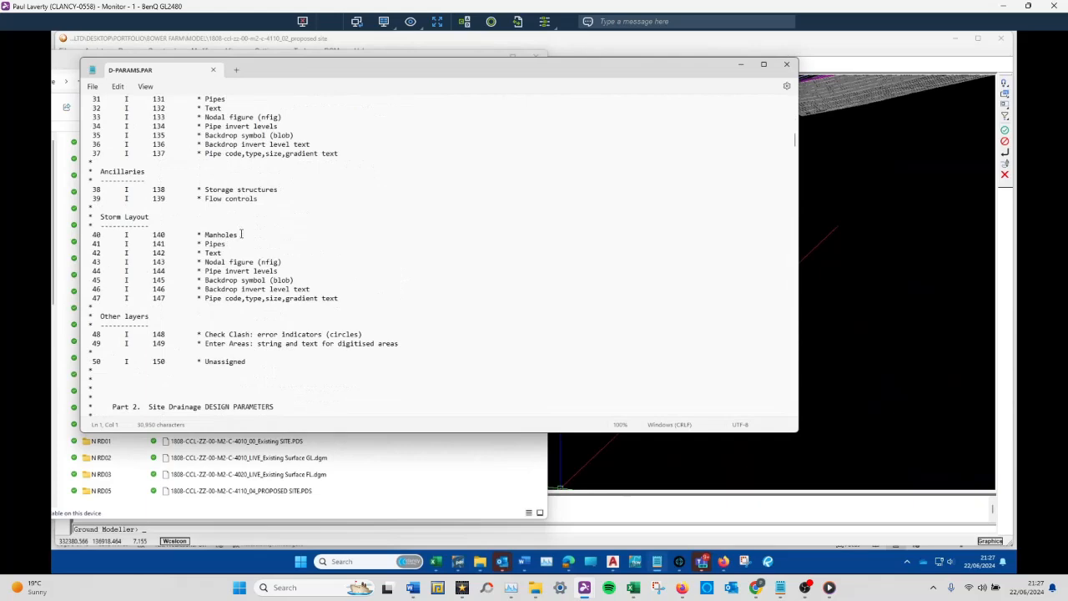
{"action": "left_click", "coordinate": [216, 243]}
{"action": "left_click", "coordinate": [221, 298]}
{"action": "scroll", "coordinate": [230, 317], "scroll_direction": "down", "scroll_amount": 8}
{"action": "scroll", "coordinate": [234, 325], "scroll_direction": "down", "scroll_amount": 3}
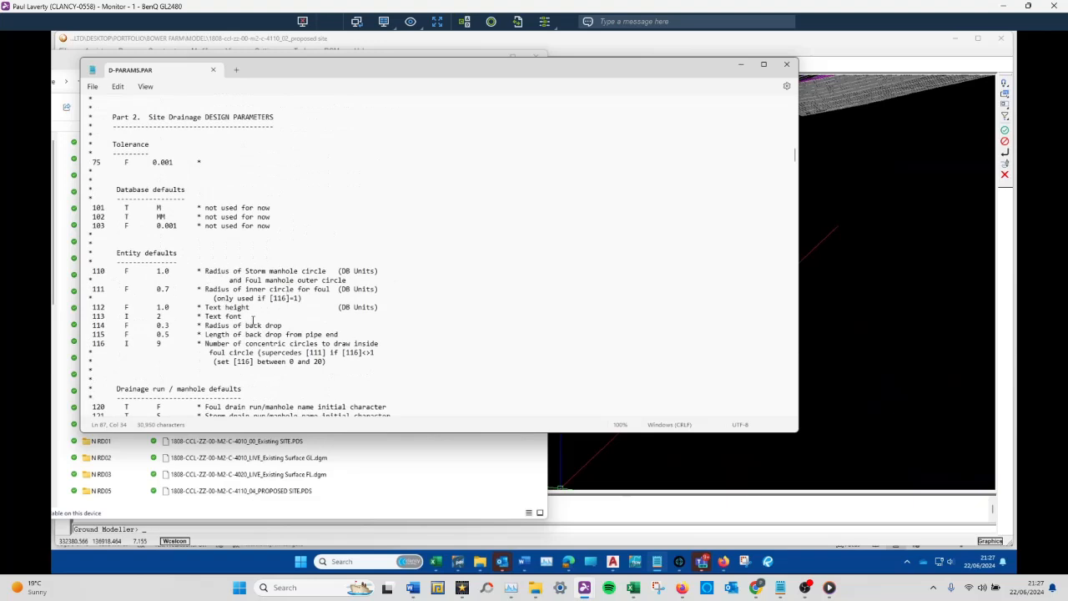
- Open R-PARAMS.PAR from the Model folder and review its layer assignments for section boxes, cross-sections and alignments
{"action": "left_click", "coordinate": [400, 503]}
{"action": "left_click", "coordinate": [381, 209]}
{"action": "double_click", "coordinate": [381, 209]}
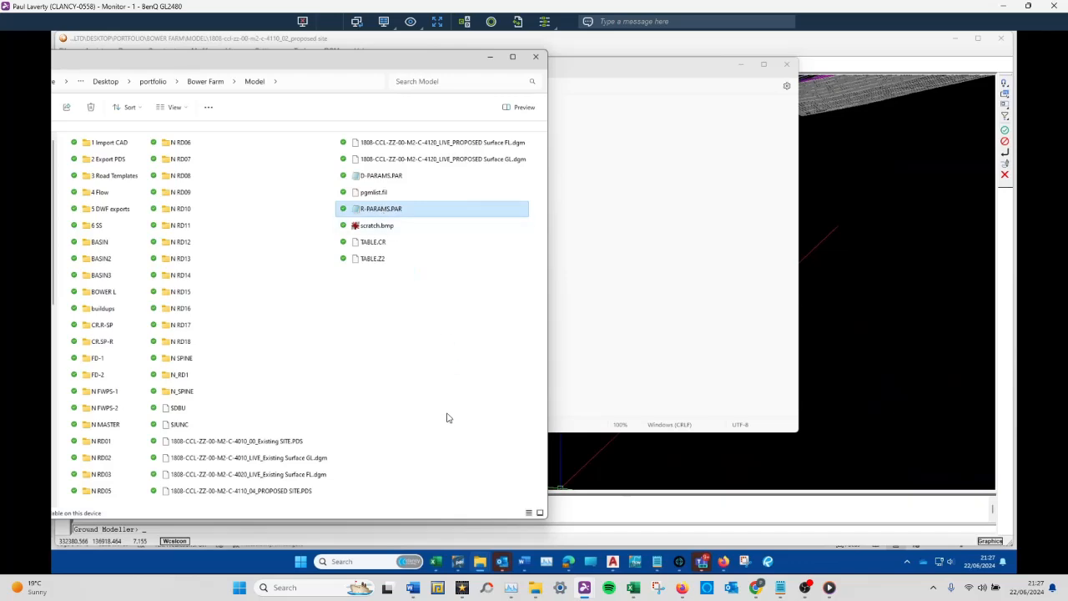
{"action": "scroll", "coordinate": [386, 340], "scroll_direction": "down", "scroll_amount": 20}
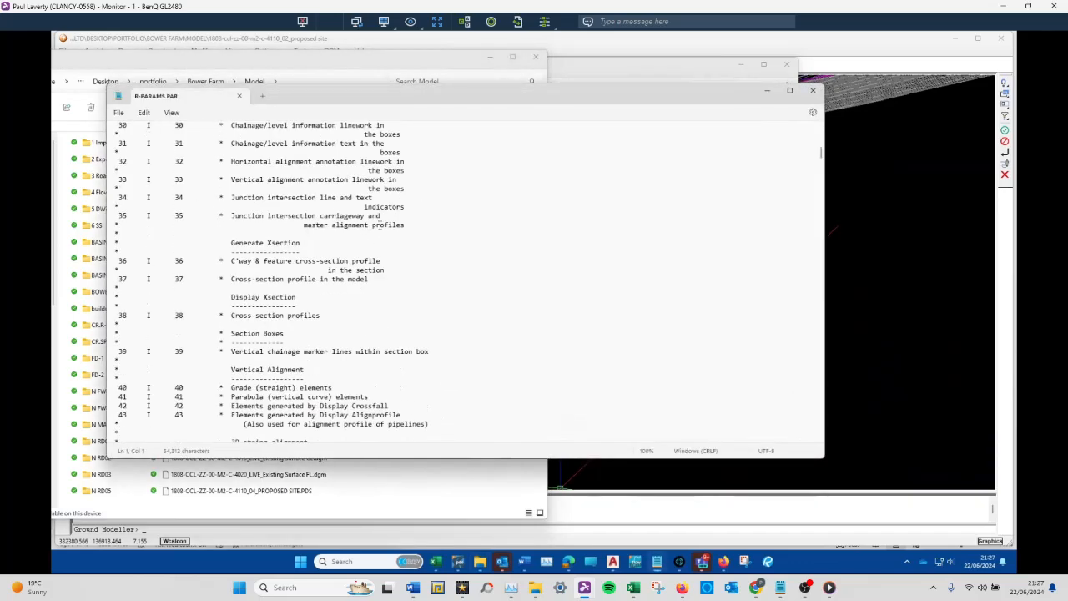
{"action": "left_click", "coordinate": [779, 240]}
{"action": "scroll", "coordinate": [821, 150], "scroll_direction": "up", "scroll_amount": 8}
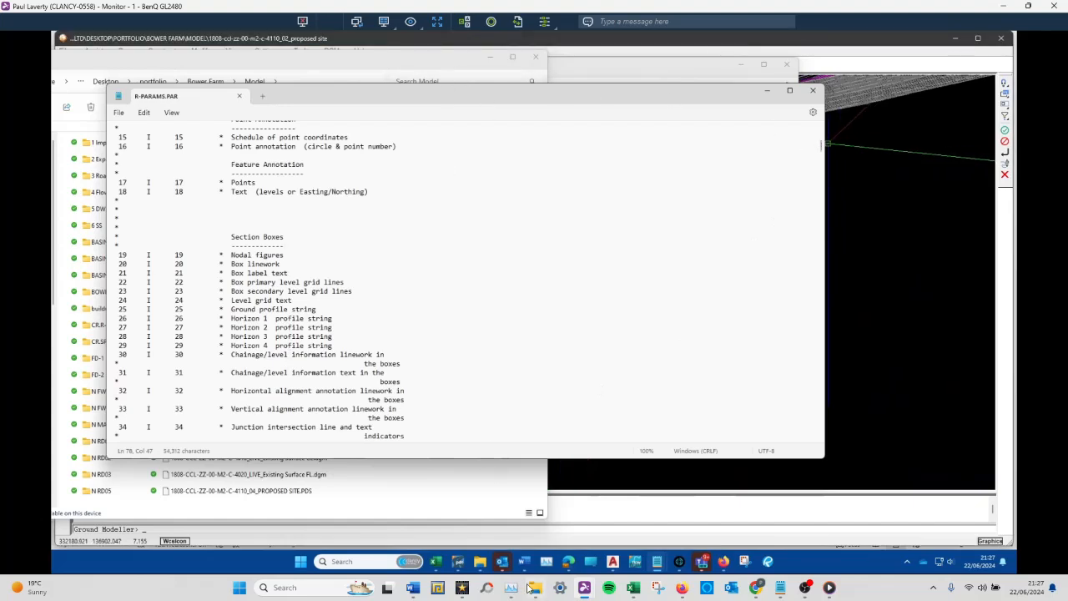
- Return to D-PARAMS.PAR, review the cover levels, manhole spacing, pipe types and manhole limits, and close both parameter files
{"action": "mouse_move", "coordinate": [659, 567]}
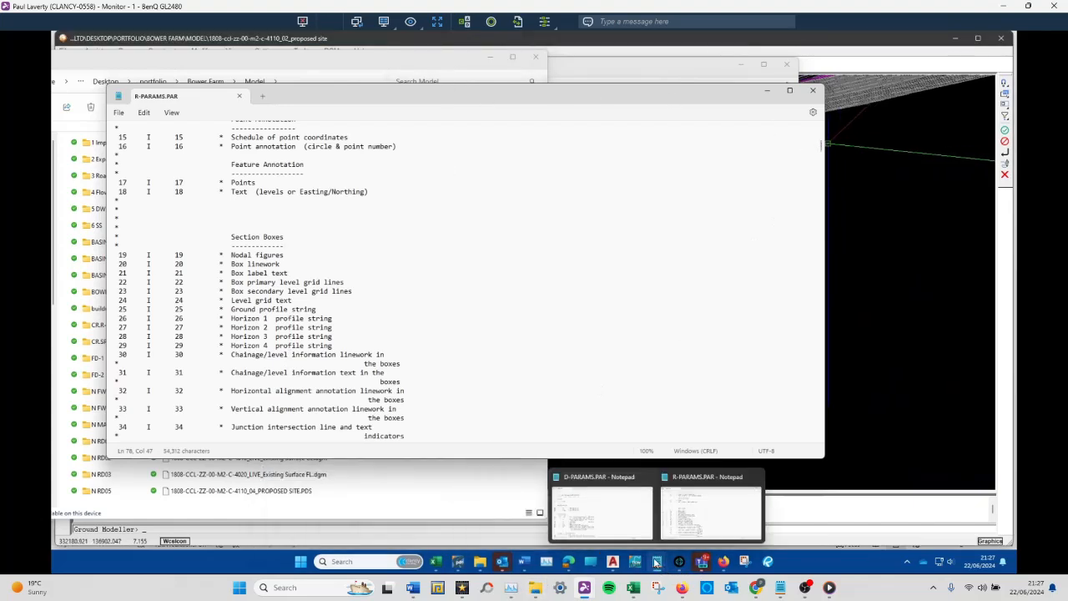
{"action": "left_click", "coordinate": [601, 509]}
{"action": "left_click", "coordinate": [216, 324]}
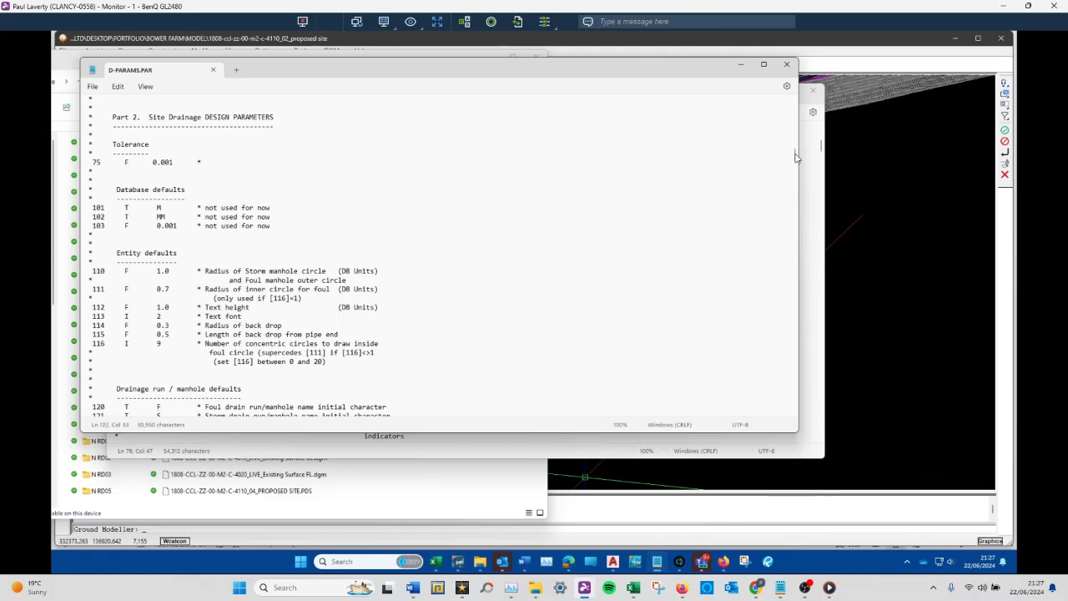
{"action": "scroll", "coordinate": [797, 163], "scroll_direction": "down", "scroll_amount": 4}
{"action": "scroll", "coordinate": [797, 163], "scroll_direction": "down", "scroll_amount": 8}
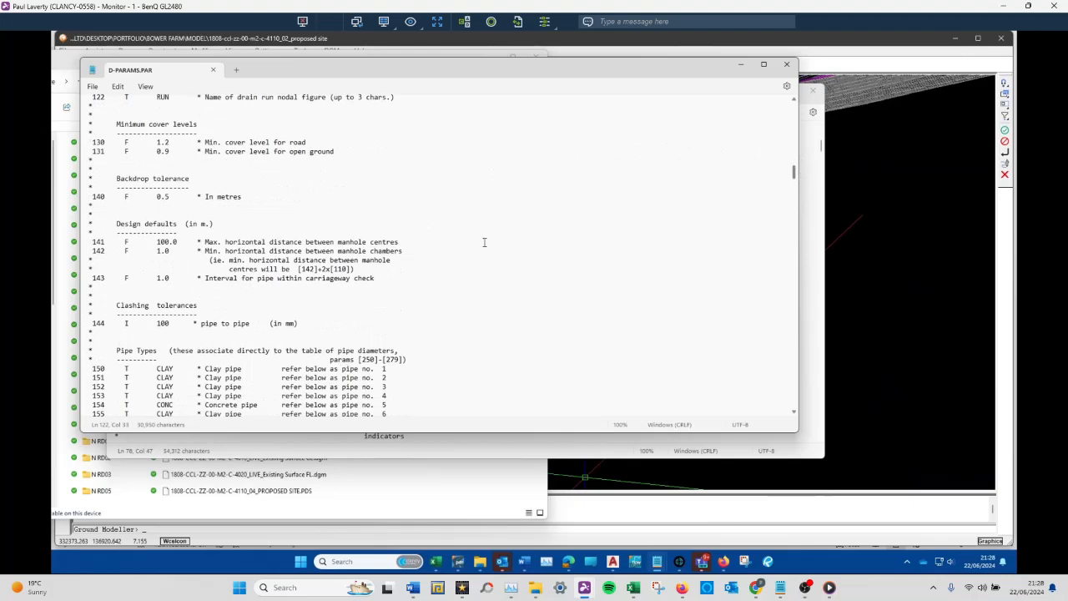
{"action": "left_click", "coordinate": [165, 259]}
{"action": "scroll", "coordinate": [213, 287], "scroll_direction": "down", "scroll_amount": 7}
{"action": "scroll", "coordinate": [214, 286], "scroll_direction": "down", "scroll_amount": 20}
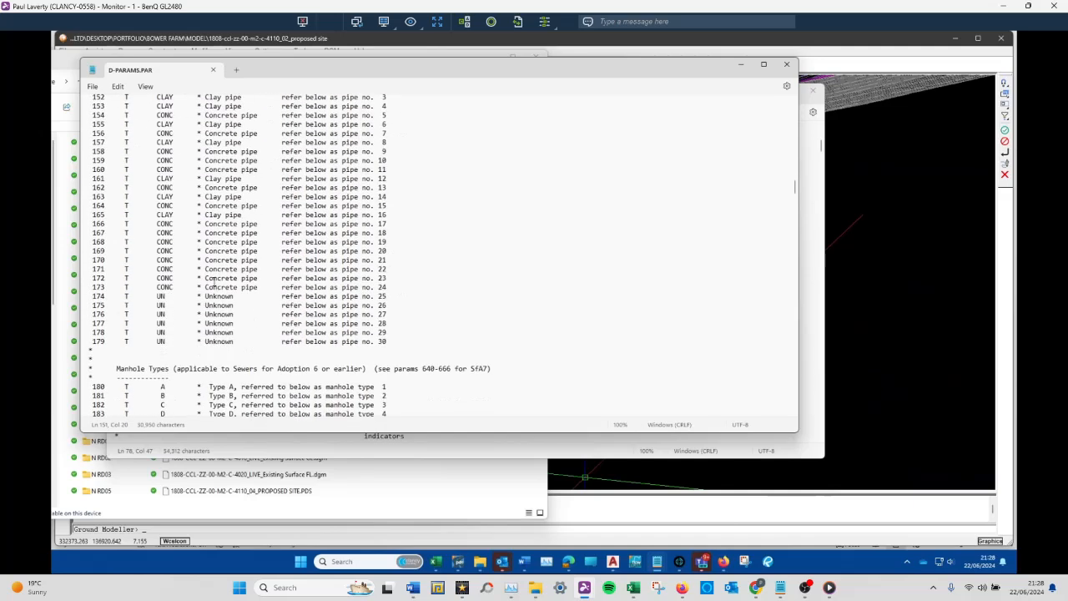
{"action": "scroll", "coordinate": [214, 287], "scroll_direction": "down", "scroll_amount": 1}
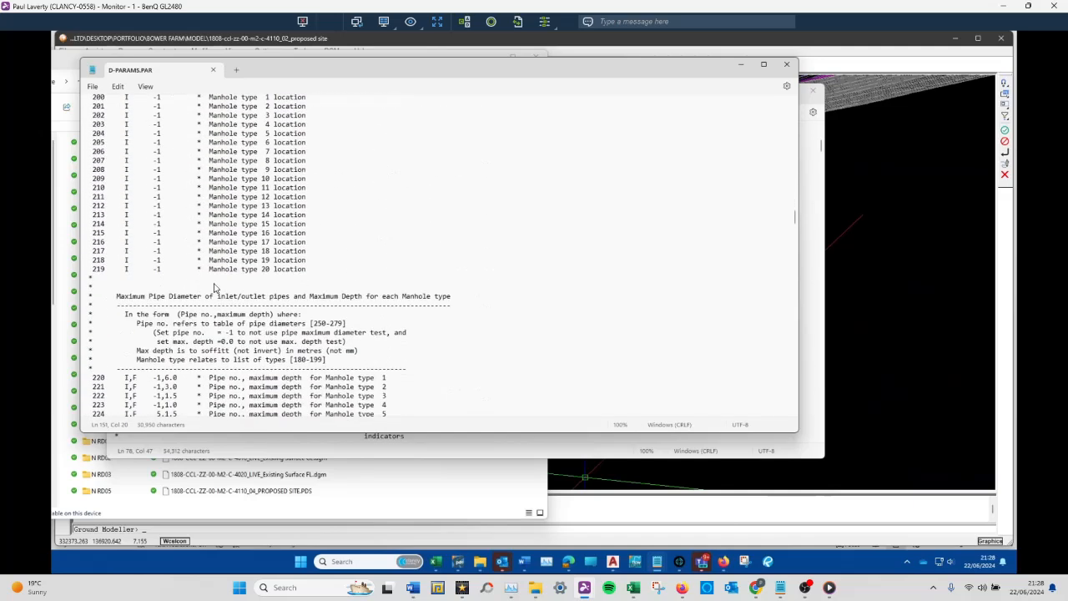
{"action": "left_click", "coordinate": [786, 64]}
{"action": "left_click", "coordinate": [814, 91]}
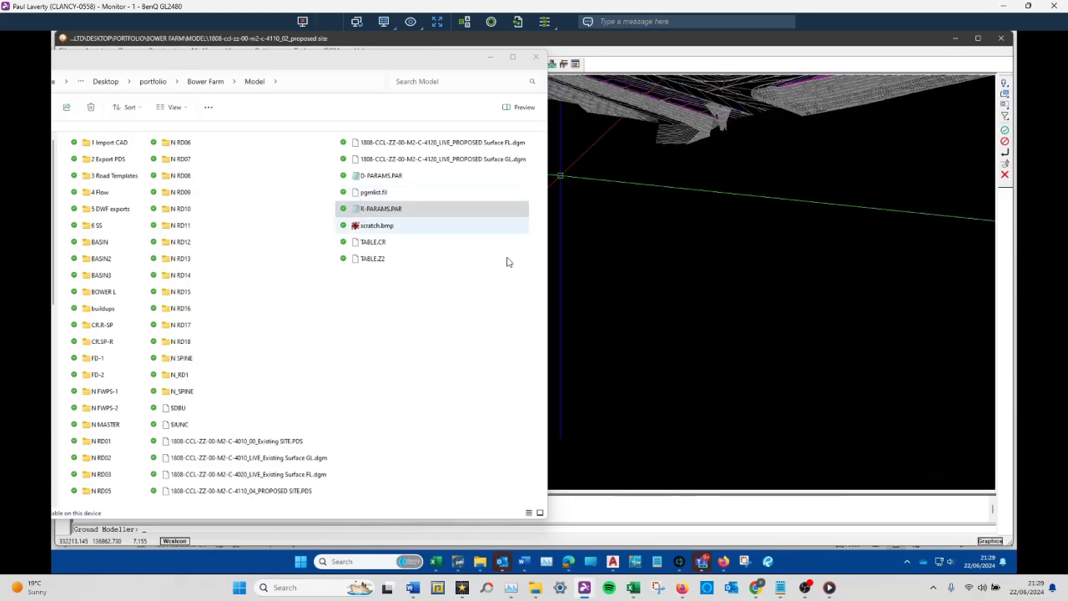
- Switch to the ground modeller and examine the proposed site's plots, roads and boundary embankments in several 3D views
{"action": "middle_click_drag", "start_coordinate": [635, 271], "coordinate": [739, 280]}
{"action": "scroll", "coordinate": [739, 270], "scroll_direction": "down", "scroll_amount": 2}
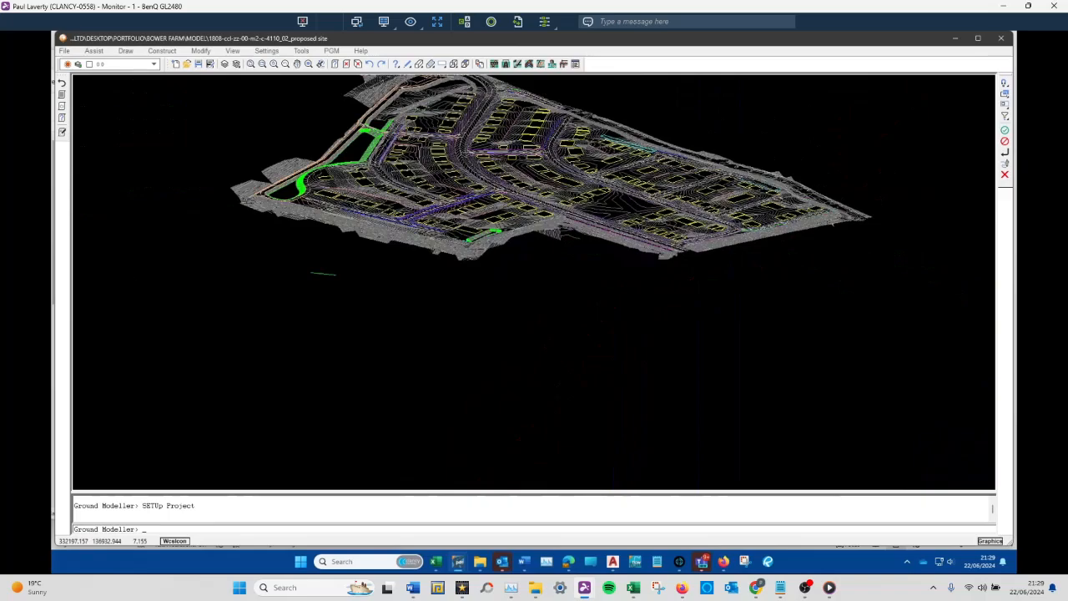
{"action": "scroll", "coordinate": [804, 198], "scroll_direction": "up", "scroll_amount": 4}
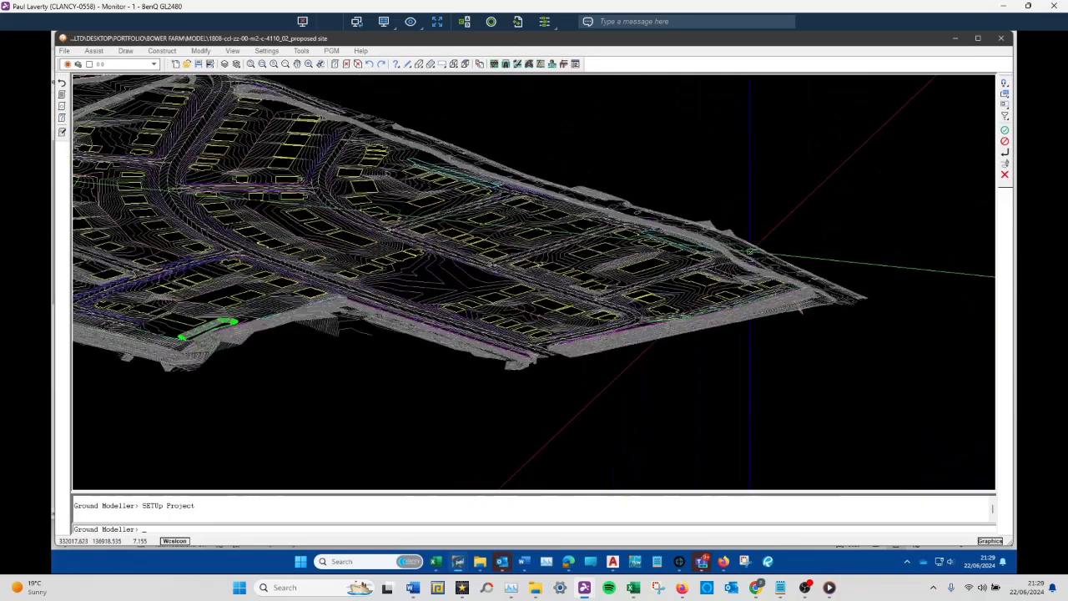
{"action": "middle_click_drag", "start_coordinate": [760, 248], "coordinate": [626, 261]}
{"action": "scroll", "coordinate": [625, 261], "scroll_direction": "up", "scroll_amount": 6}
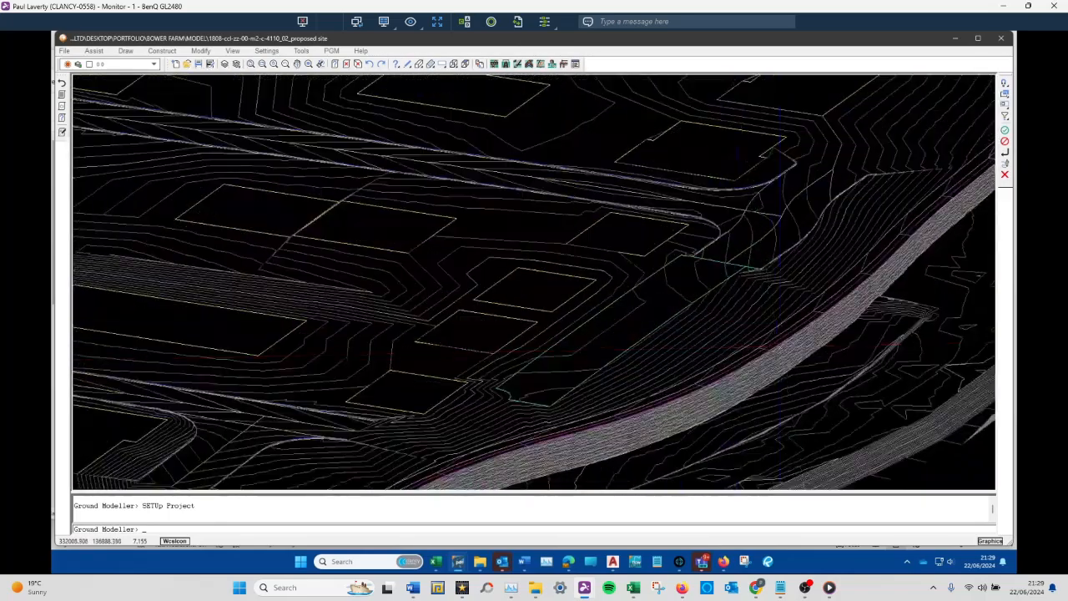
{"action": "scroll", "coordinate": [748, 311], "scroll_direction": "down", "scroll_amount": 5}
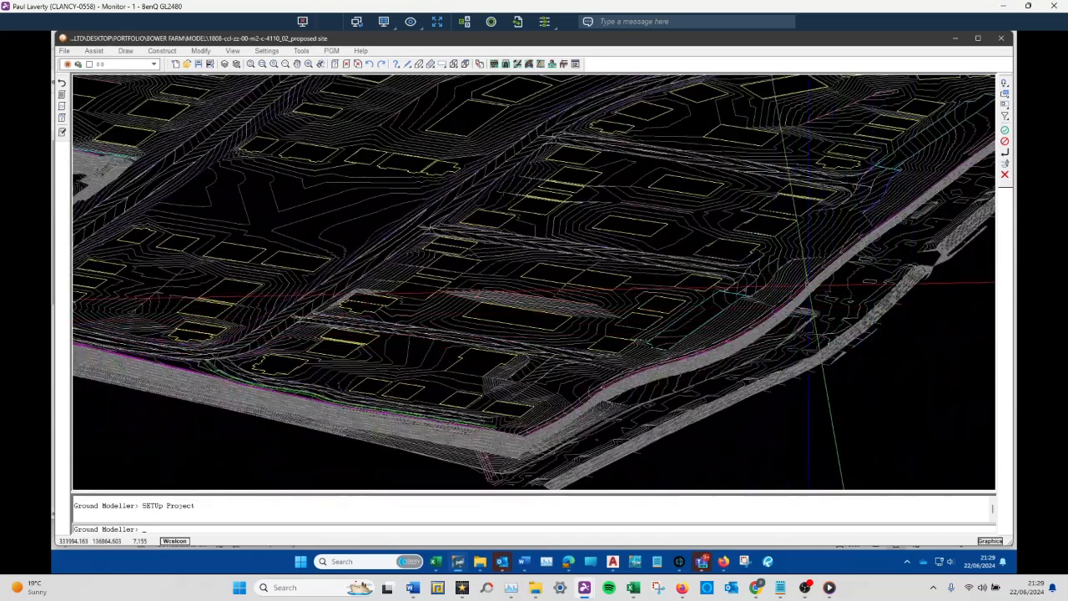
{"action": "scroll", "coordinate": [684, 305], "scroll_direction": "down", "scroll_amount": 3}
{"action": "scroll", "coordinate": [801, 283], "scroll_direction": "down", "scroll_amount": 3}
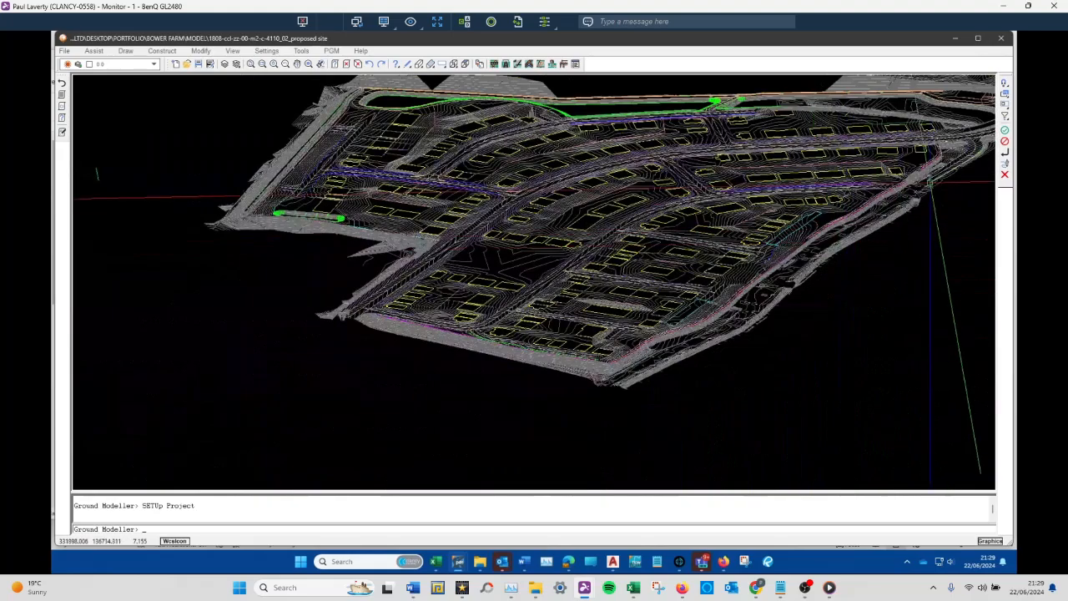
{"action": "scroll", "coordinate": [839, 230], "scroll_direction": "up", "scroll_amount": 5}
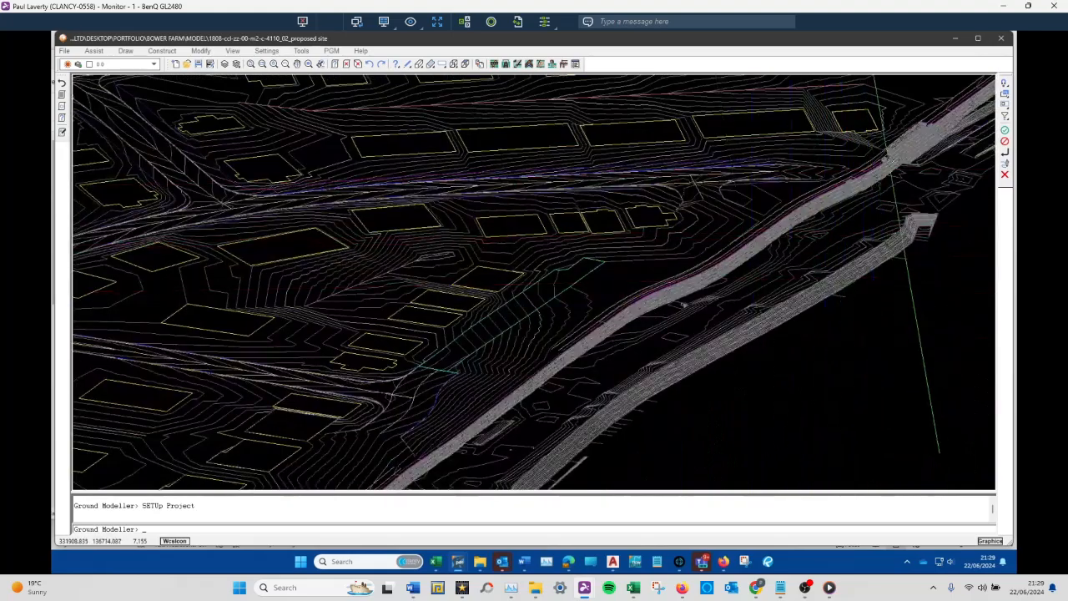
{"action": "scroll", "coordinate": [698, 297], "scroll_direction": "up", "scroll_amount": 4}
{"action": "middle_click_drag", "start_coordinate": [698, 295], "coordinate": [746, 270]}
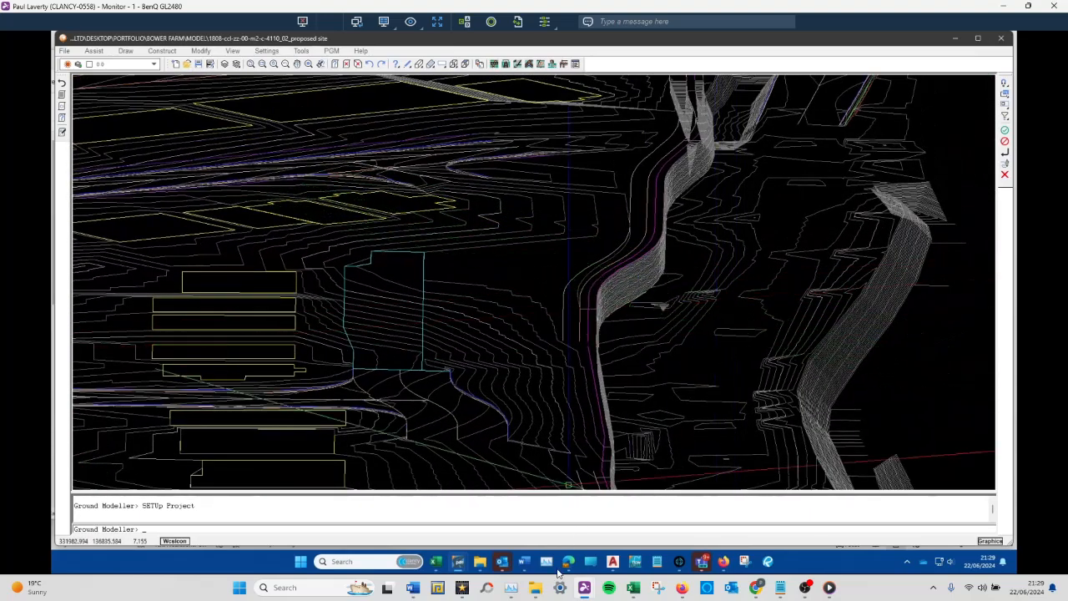
- Switch to File Explorer and open the $JUNC file from the Model folder once in Notepad
{"action": "left_click", "coordinate": [481, 568]}
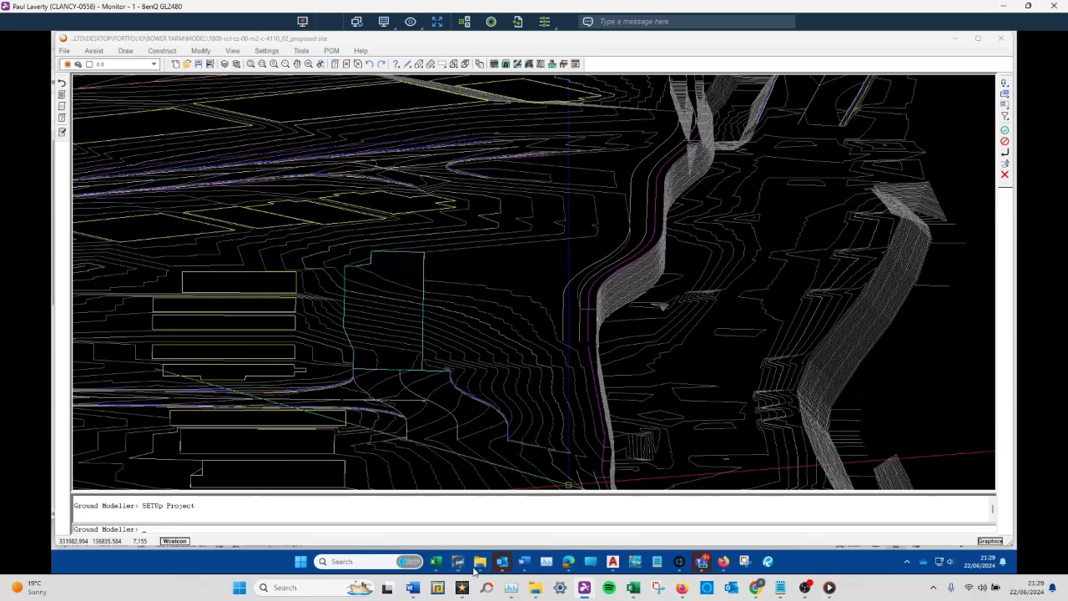
{"action": "left_click", "coordinate": [433, 530]}
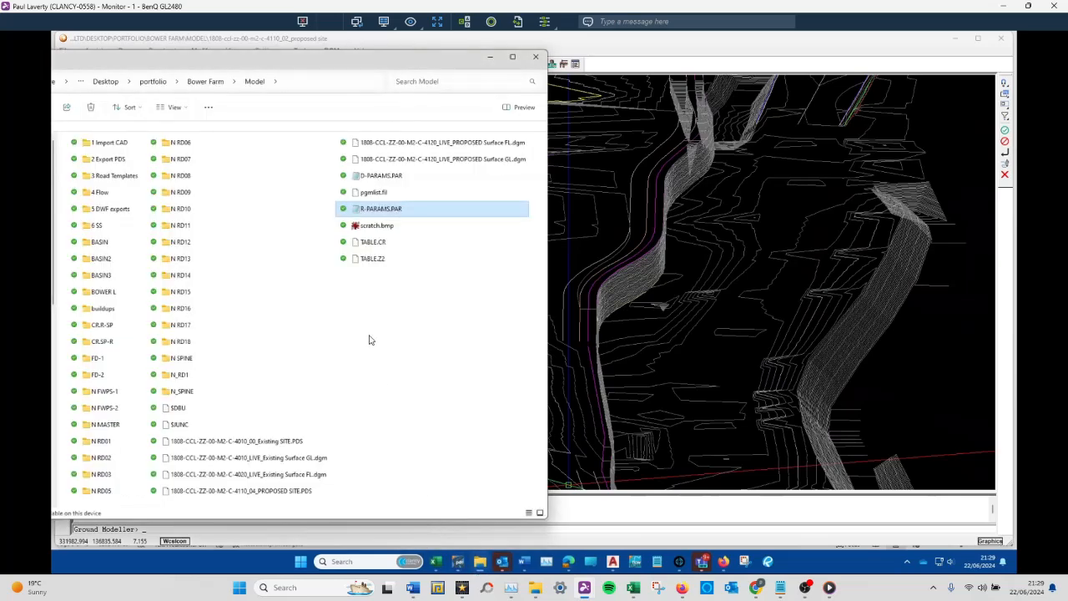
{"action": "left_click", "coordinate": [370, 393]}
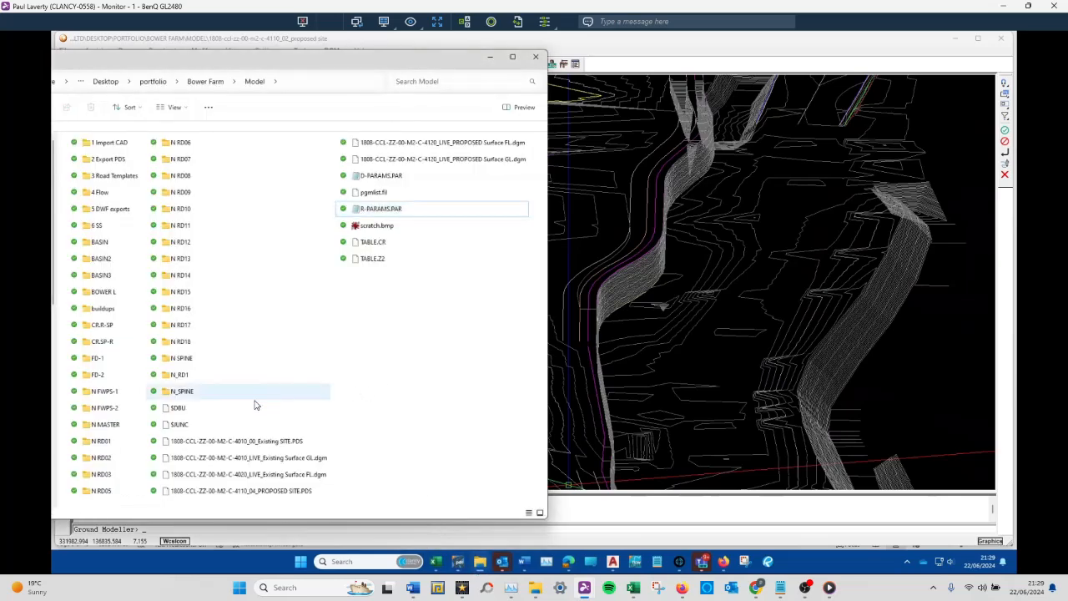
{"action": "double_click", "coordinate": [178, 425]}
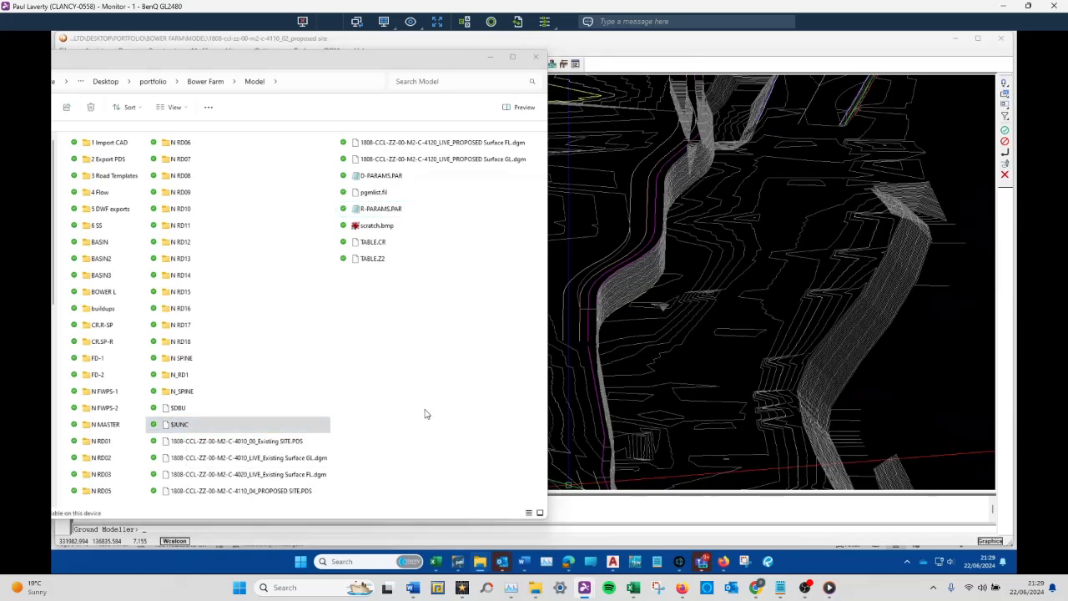
{"action": "left_click", "coordinate": [506, 302]}
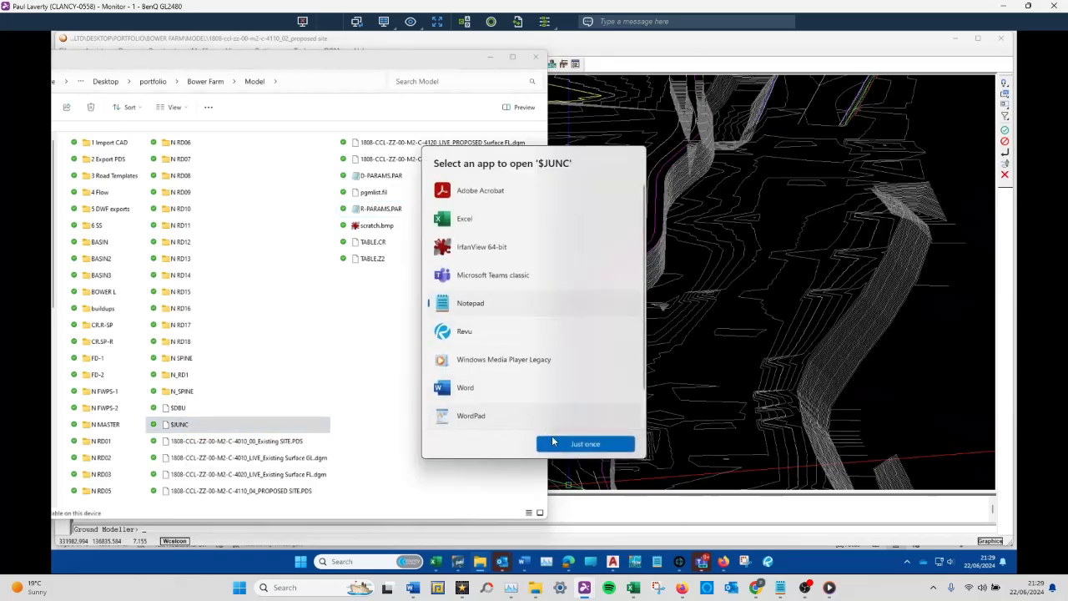
{"action": "left_click", "coordinate": [586, 443]}
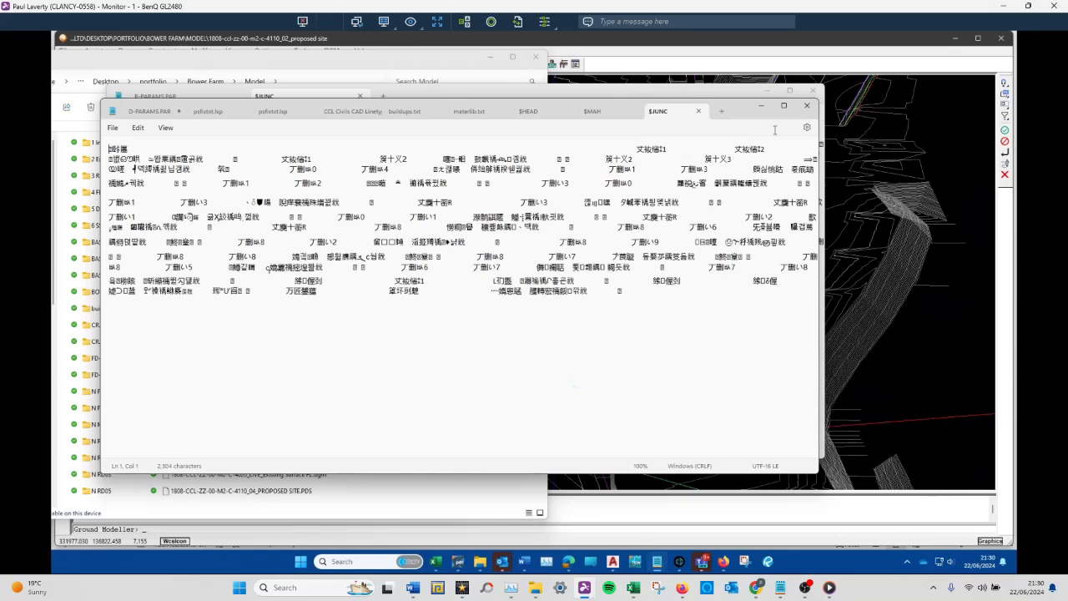
- Close both Notepad windows, discarding the unsaved changes to D-PARAMS.PAR
{"action": "left_click", "coordinate": [807, 106]}
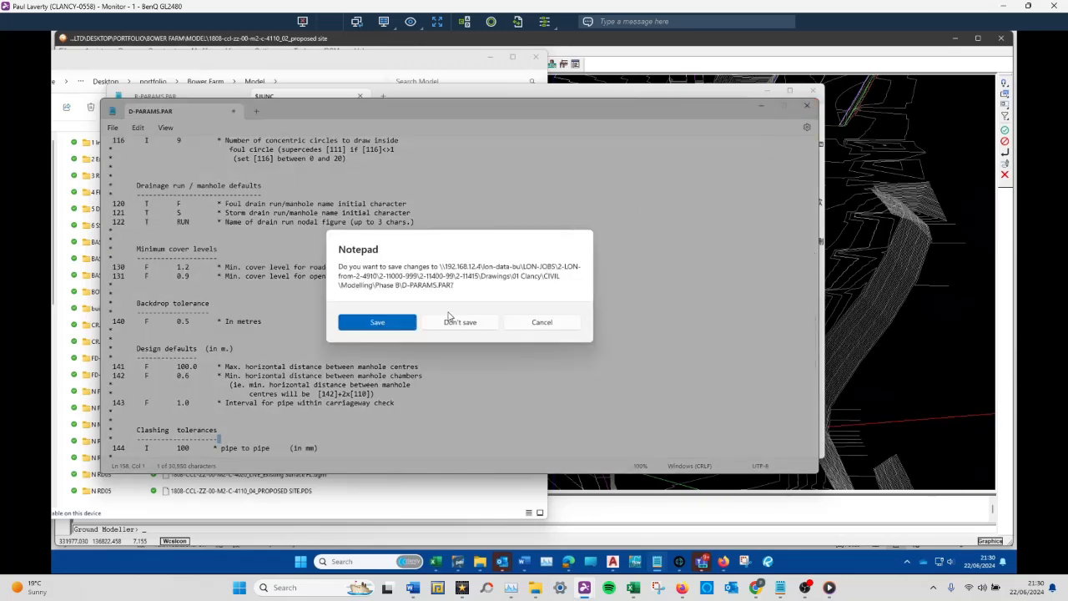
{"action": "left_click", "coordinate": [450, 320]}
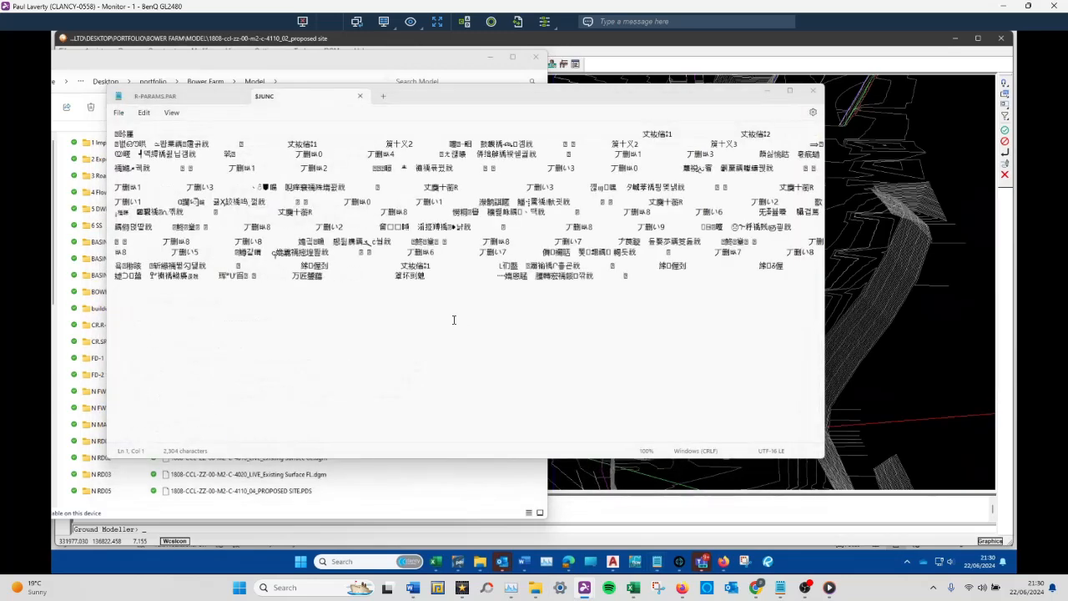
{"action": "left_click", "coordinate": [813, 89]}
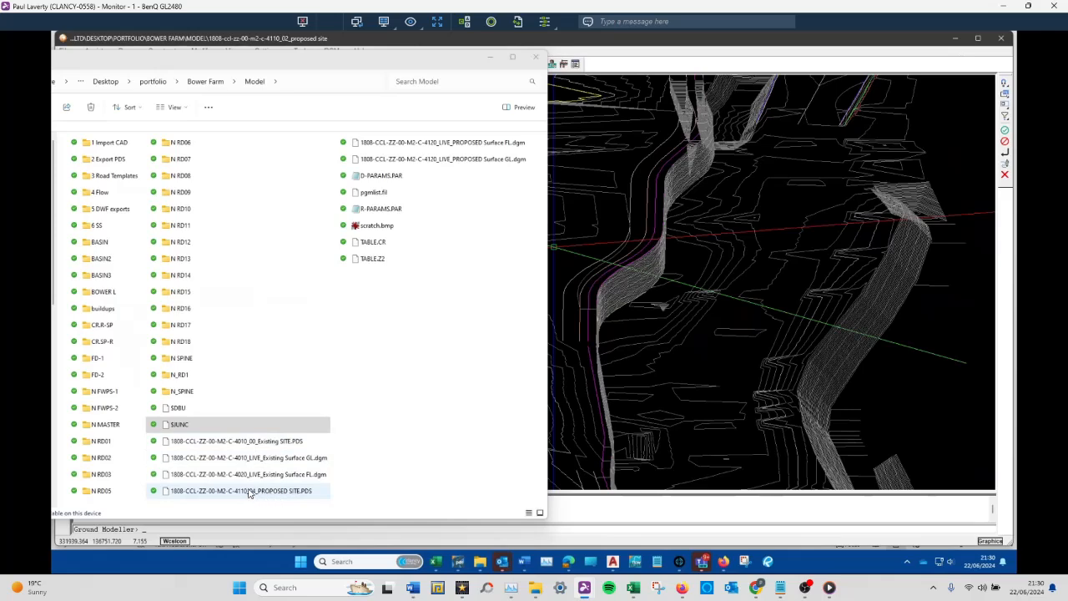
- Check the open site model against 1808-CCL-ZZ-00-M2-C-4110_04_PROPOSED SITE.PDS in the Model folder
{"action": "left_click", "coordinate": [445, 46]}
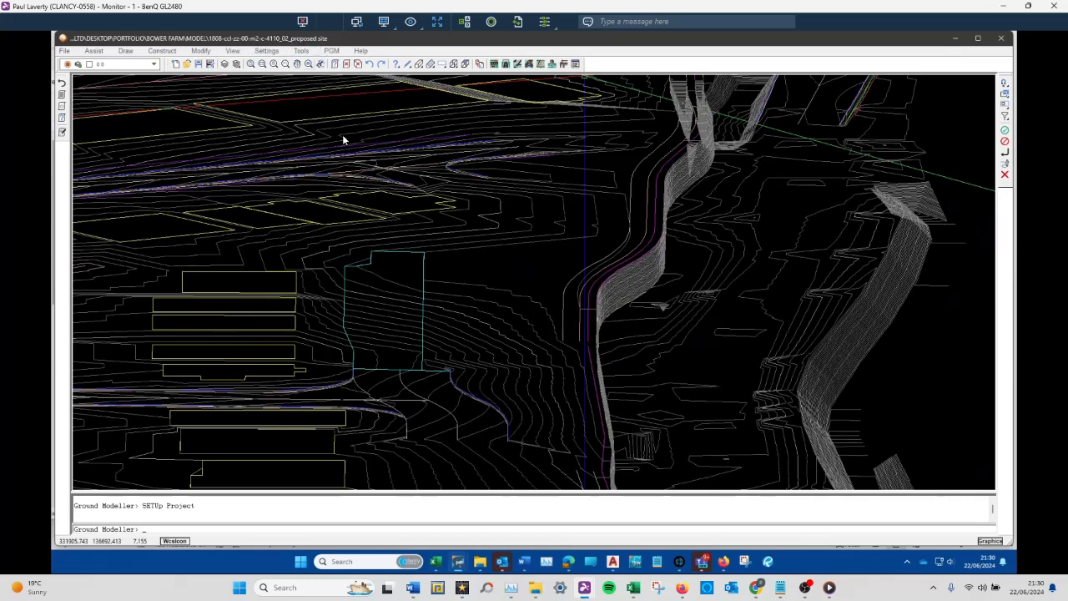
{"action": "mouse_move", "coordinate": [477, 565]}
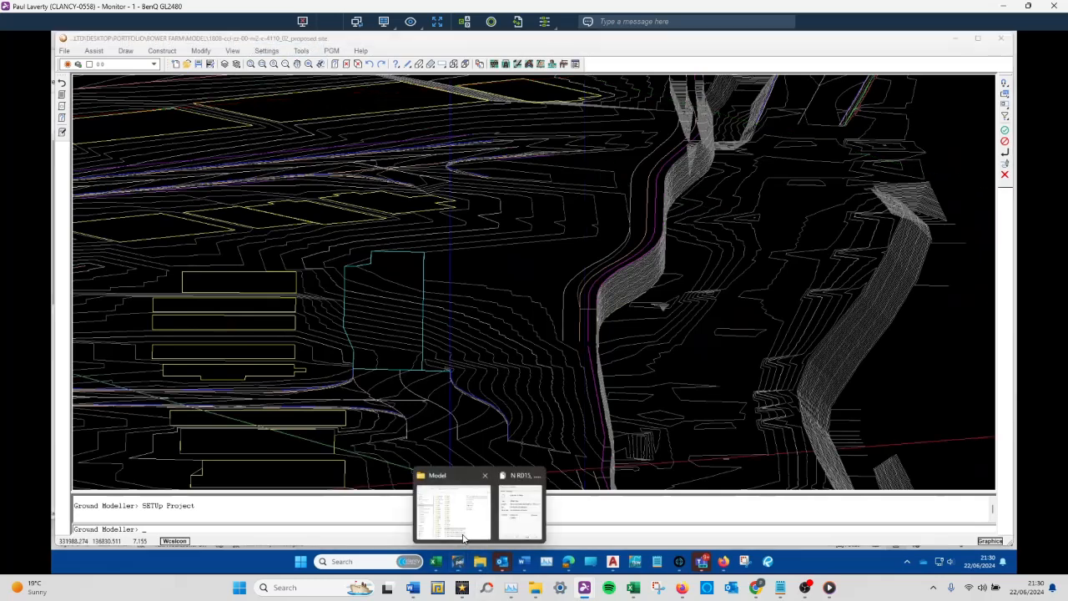
{"action": "left_click", "coordinate": [463, 538]}
{"action": "double_click", "coordinate": [269, 492]}
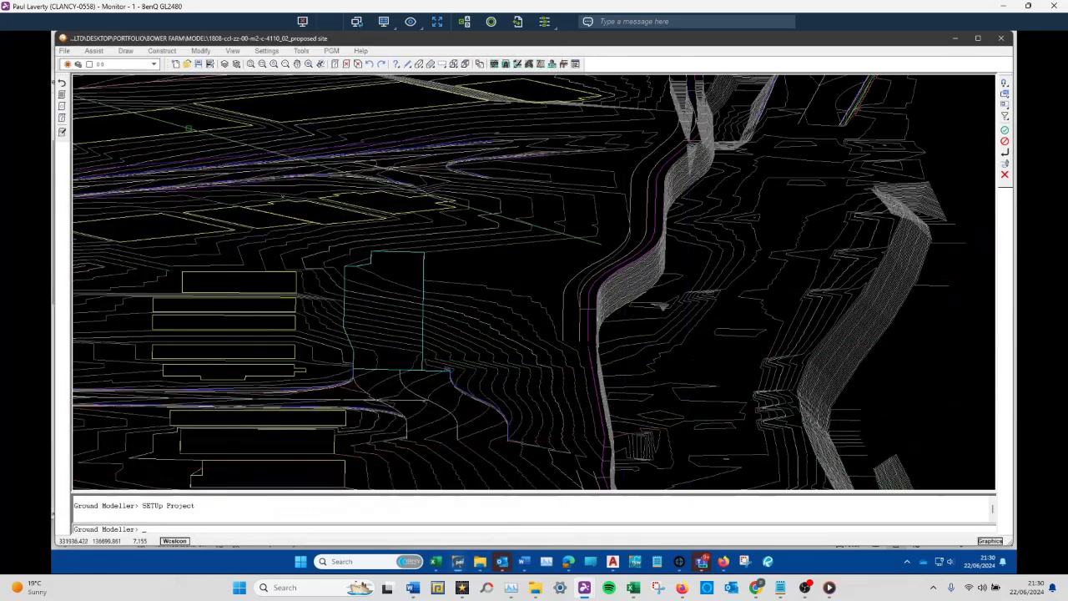
- Examine the proposed site's contours in 3D, including the boundary embankments and the road junction at the site entrance
{"action": "scroll", "coordinate": [480, 337], "scroll_direction": "down", "scroll_amount": 2}
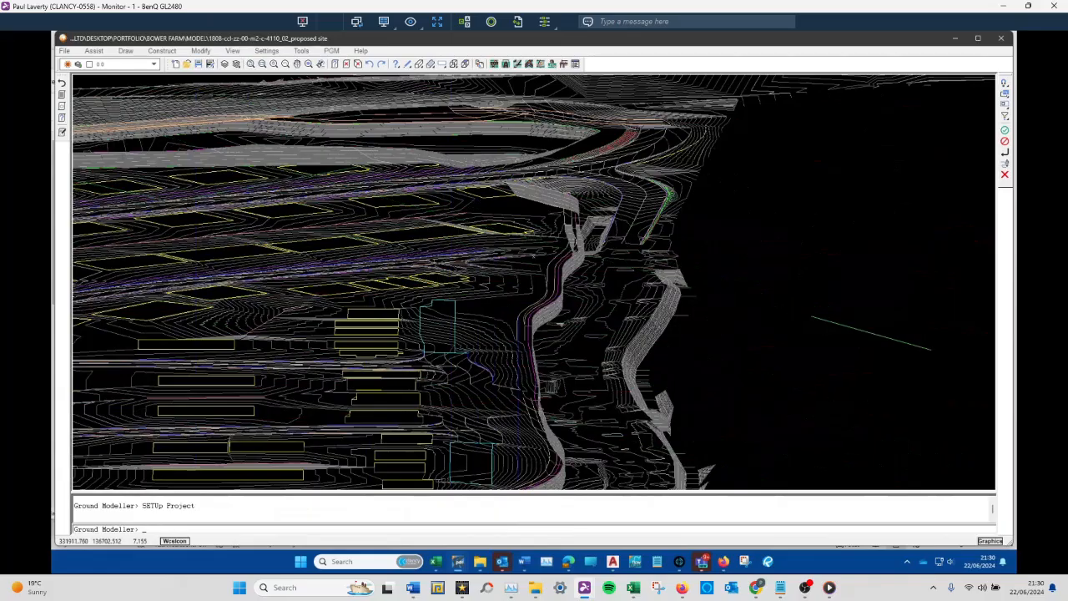
{"action": "scroll", "coordinate": [534, 250], "scroll_direction": "down", "scroll_amount": 4}
{"action": "middle_click_drag", "start_coordinate": [553, 284], "coordinate": [281, 288]}
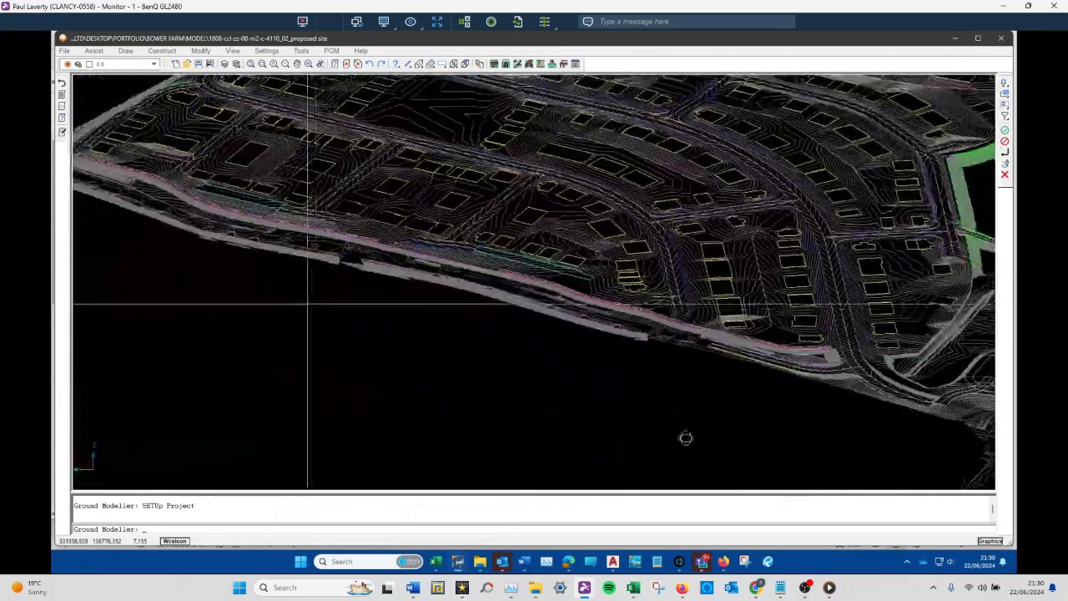
{"action": "scroll", "coordinate": [863, 392], "scroll_direction": "up", "scroll_amount": 3}
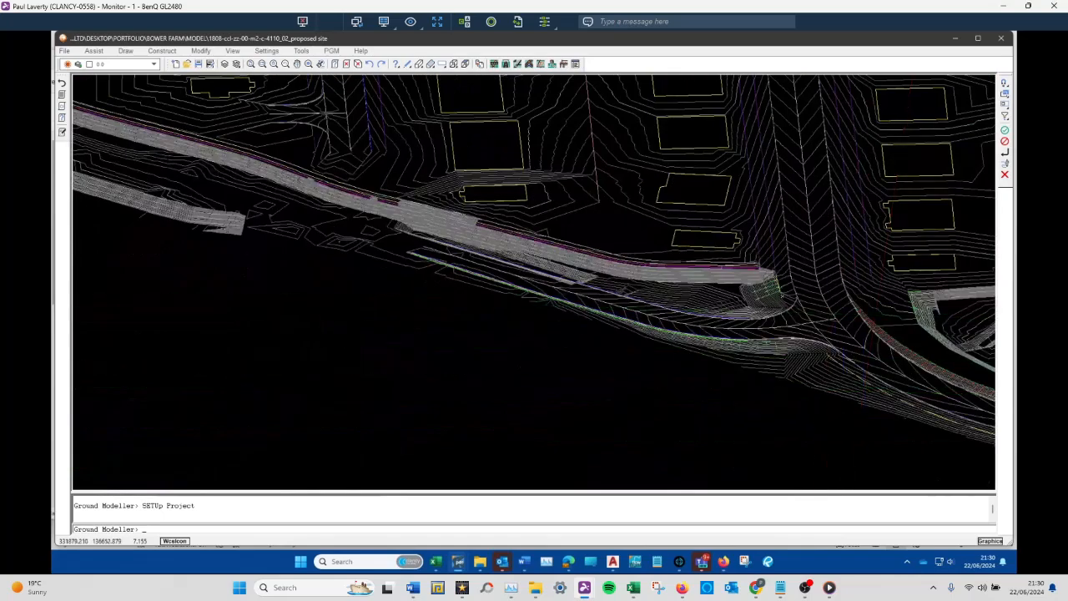
{"action": "scroll", "coordinate": [864, 391], "scroll_direction": "up", "scroll_amount": 2}
{"action": "scroll", "coordinate": [733, 262], "scroll_direction": "down", "scroll_amount": 3}
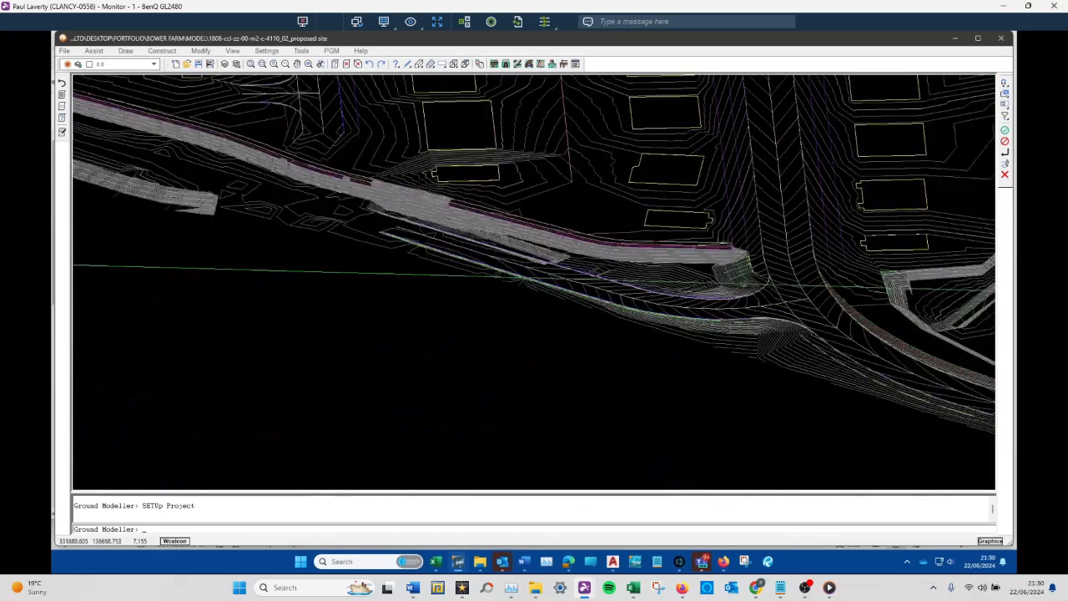
{"action": "middle_click_drag", "start_coordinate": [766, 294], "coordinate": [549, 597]}
{"action": "scroll", "coordinate": [637, 354], "scroll_direction": "up", "scroll_amount": 3}
{"action": "scroll", "coordinate": [625, 335], "scroll_direction": "down", "scroll_amount": 3}
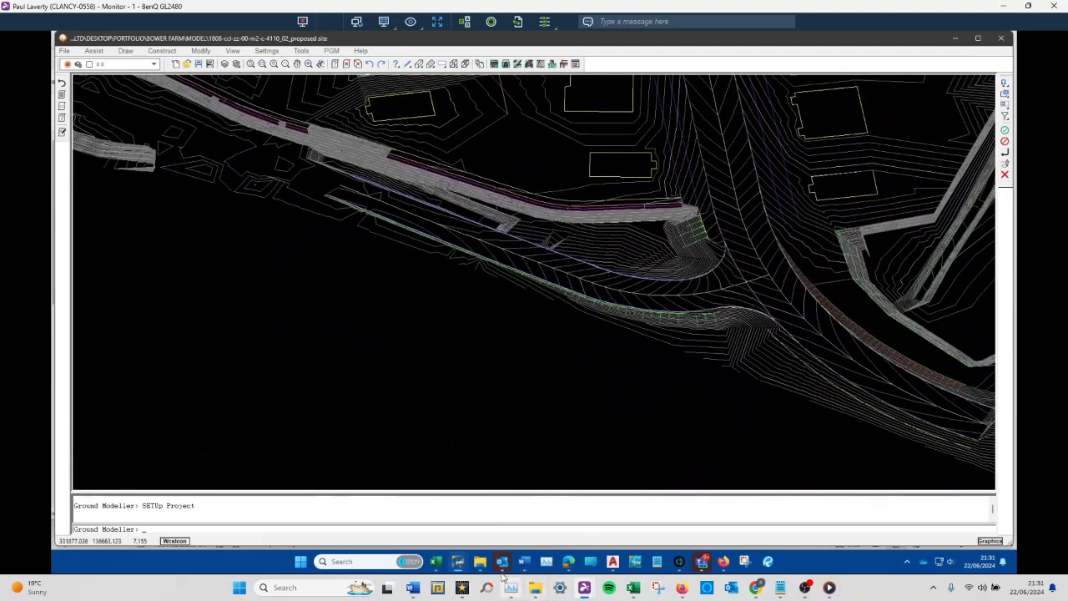
- Switch to File Explorer to review the Model folder's files, and return to the ground modeller
{"action": "left_click", "coordinate": [490, 566]}
{"action": "left_click", "coordinate": [471, 538]}
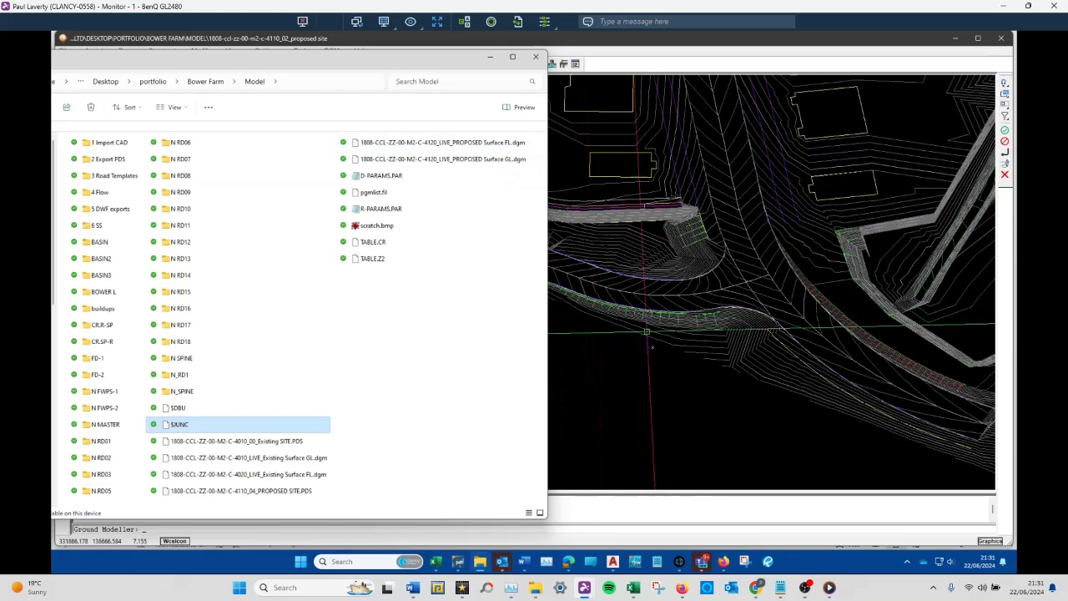
{"action": "left_click", "coordinate": [658, 388]}
- Change the view of the proposed site model to Top
{"action": "scroll", "coordinate": [657, 388], "scroll_direction": "down", "scroll_amount": 4}
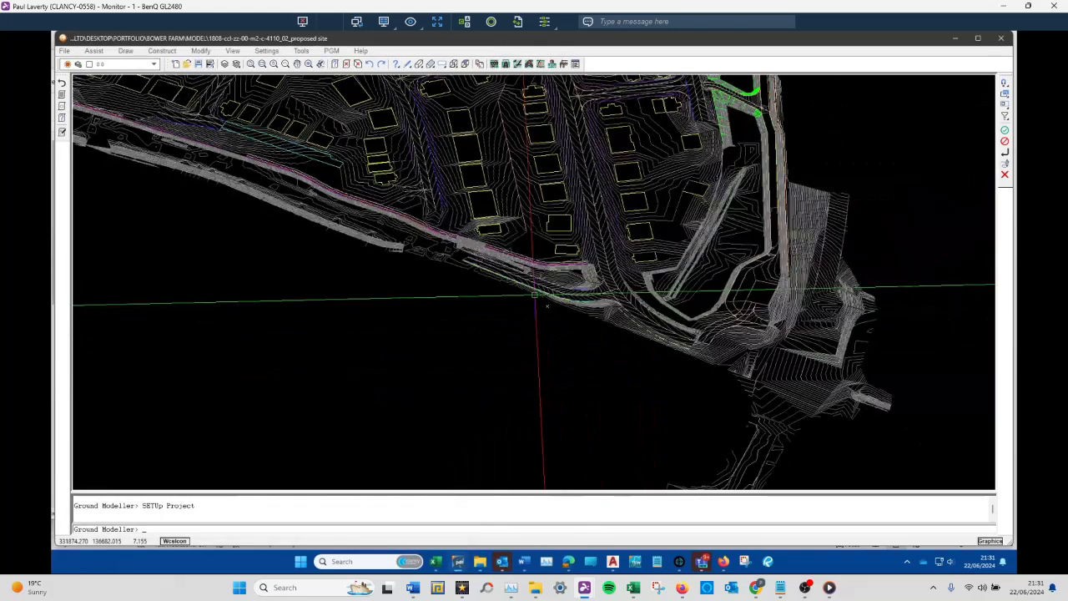
{"action": "scroll", "coordinate": [526, 291], "scroll_direction": "down", "scroll_amount": 3}
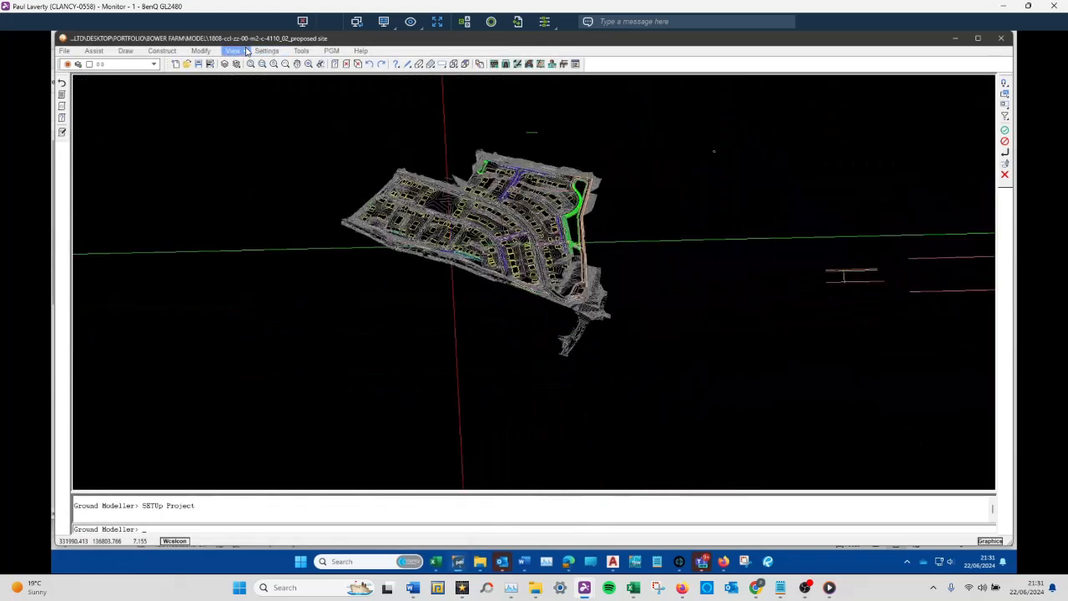
{"action": "left_click", "coordinate": [241, 52]}
{"action": "mouse_move", "coordinate": [246, 101]}
{"action": "mouse_move", "coordinate": [309, 126]}
{"action": "left_click", "coordinate": [366, 125]}
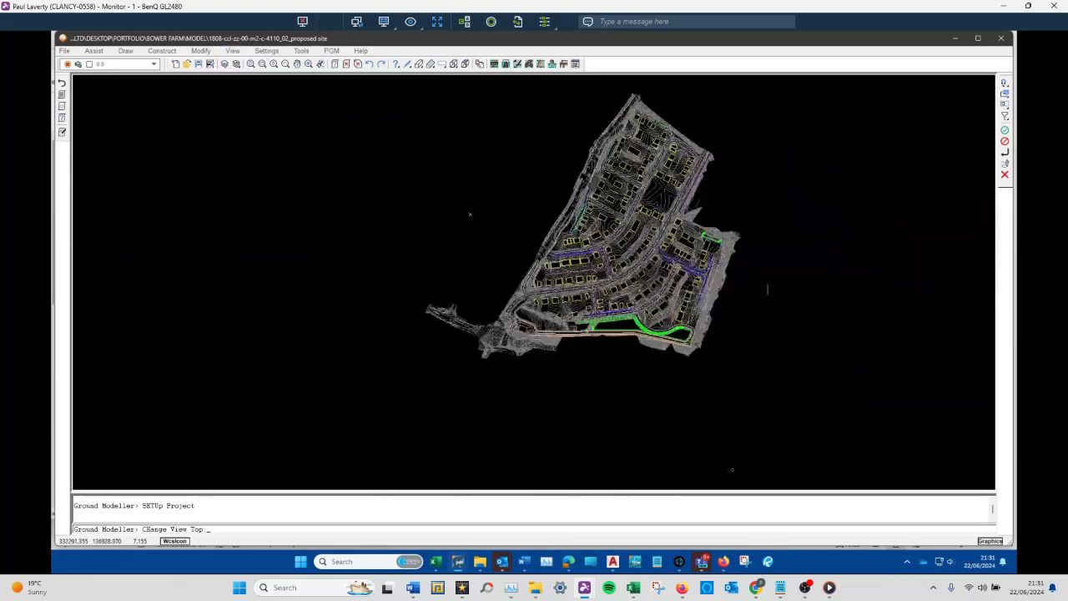
- Thaw the listed layers from 5 HA-ANN-CHLINES through 147 STORM-LAY-PIPE-DETAIL in the layer control for View1
{"action": "left_click", "coordinate": [224, 66]}
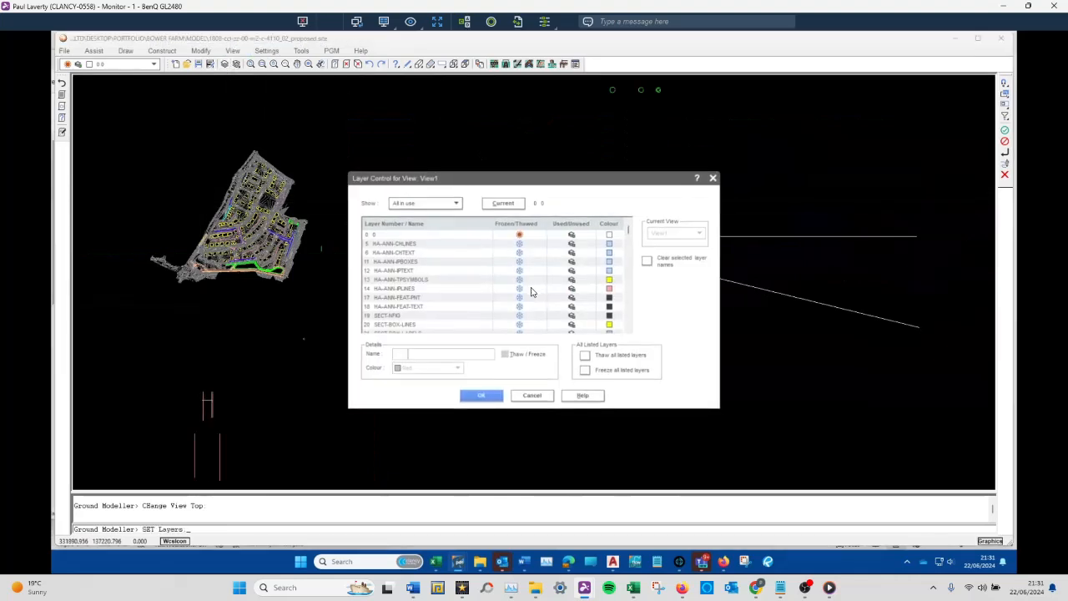
{"action": "left_click", "coordinate": [448, 244]}
{"action": "scroll", "coordinate": [451, 267], "scroll_direction": "down", "scroll_amount": 10}
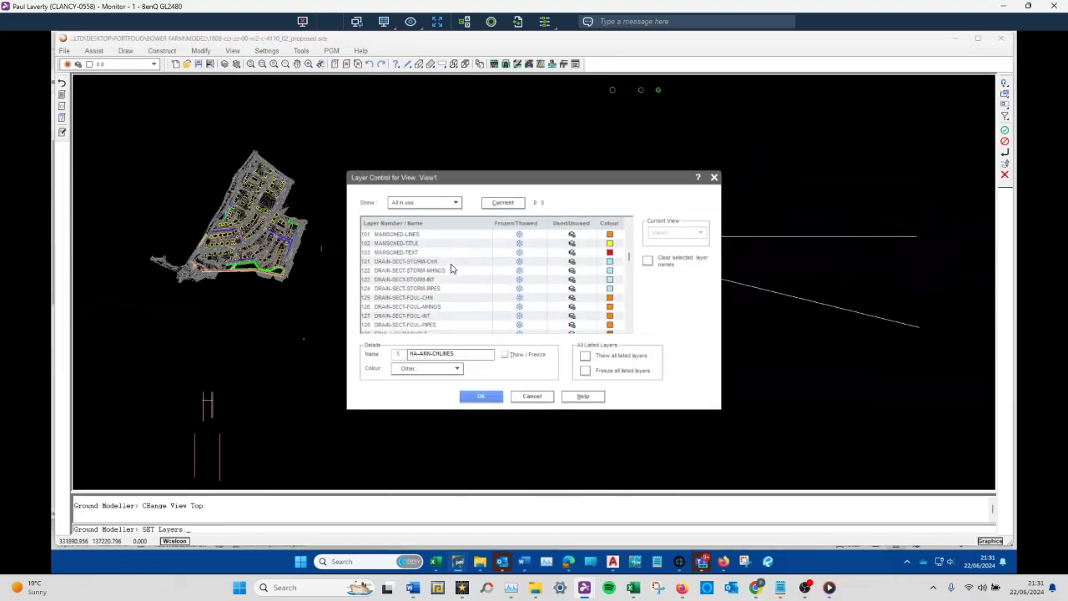
{"action": "scroll", "coordinate": [442, 267], "scroll_direction": "up", "scroll_amount": 5}
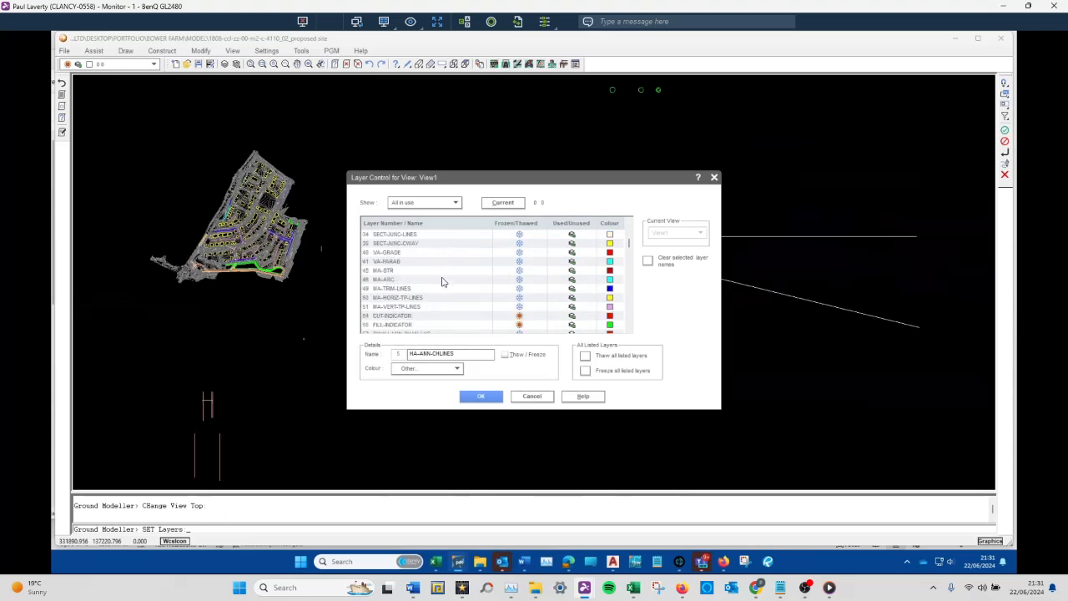
{"action": "scroll", "coordinate": [442, 286], "scroll_direction": "down", "scroll_amount": 5}
{"action": "scroll", "coordinate": [437, 299], "scroll_direction": "down", "scroll_amount": 3}
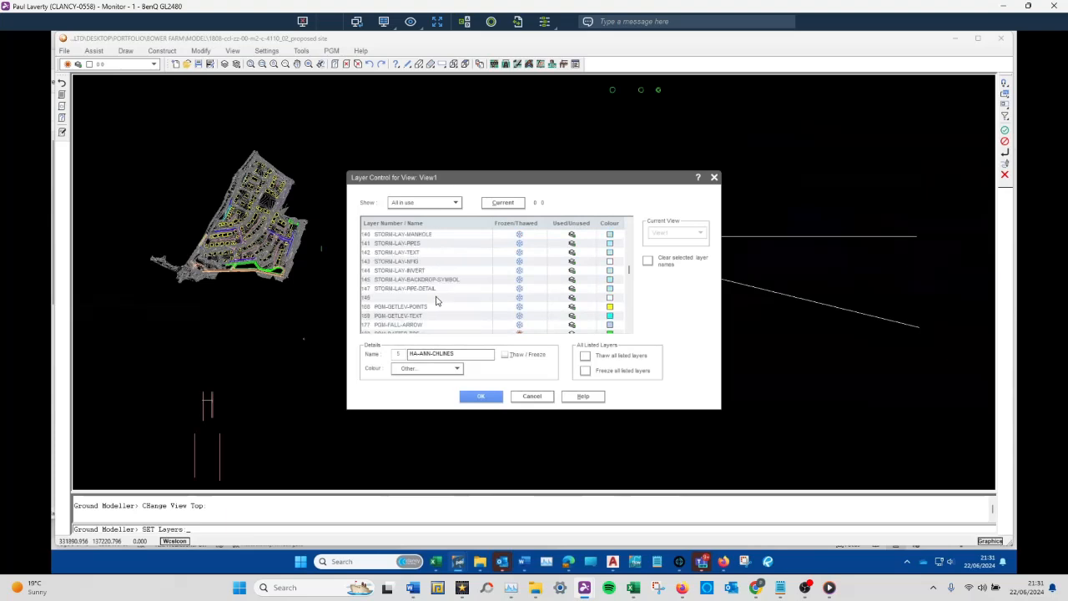
{"action": "left_click", "coordinate": [421, 289], "text": "shift"}
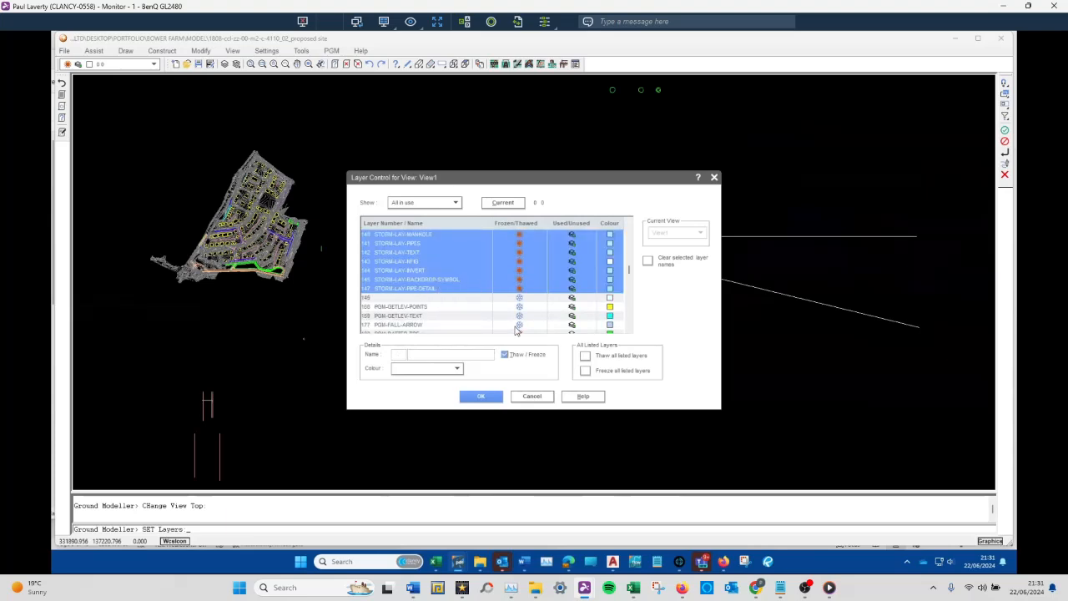
{"action": "left_click", "coordinate": [486, 397]}
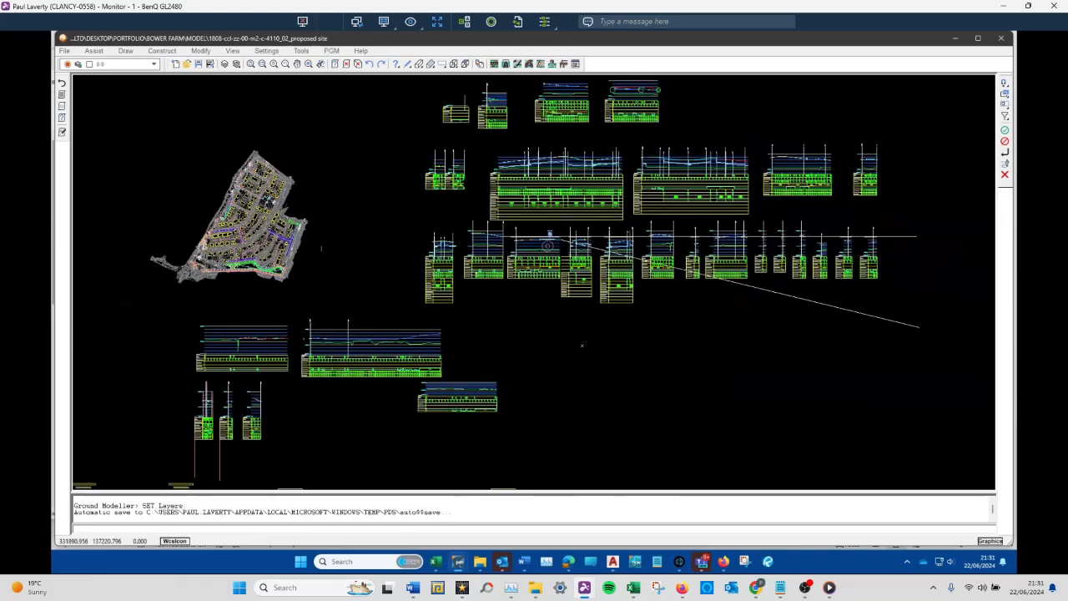
- Switch to the Model folder and compare the existing site and proposed site PDS model files
{"action": "mouse_move", "coordinate": [489, 570]}
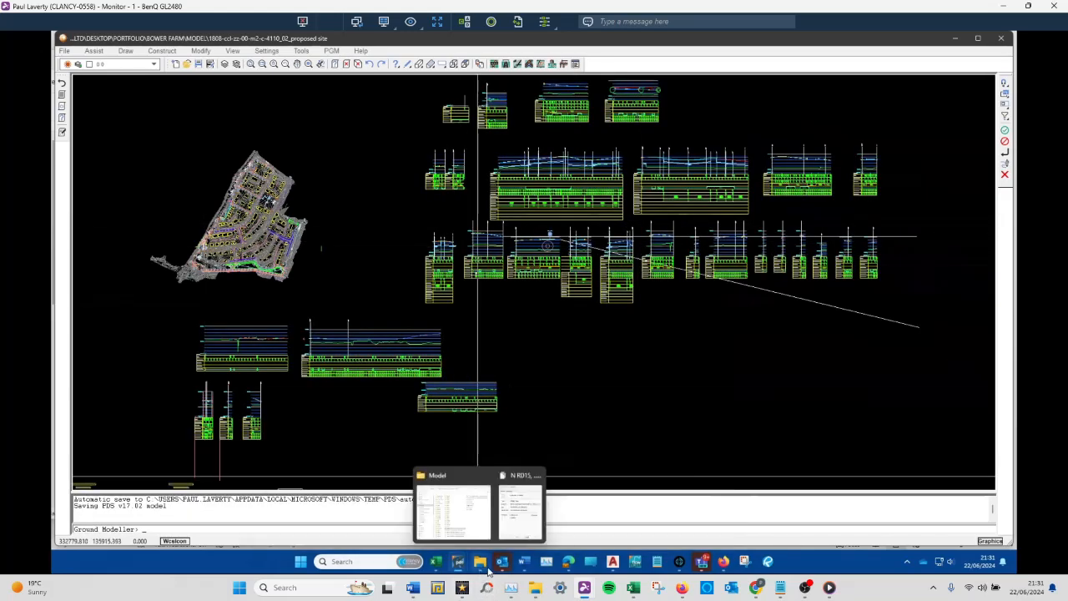
{"action": "left_click", "coordinate": [453, 509]}
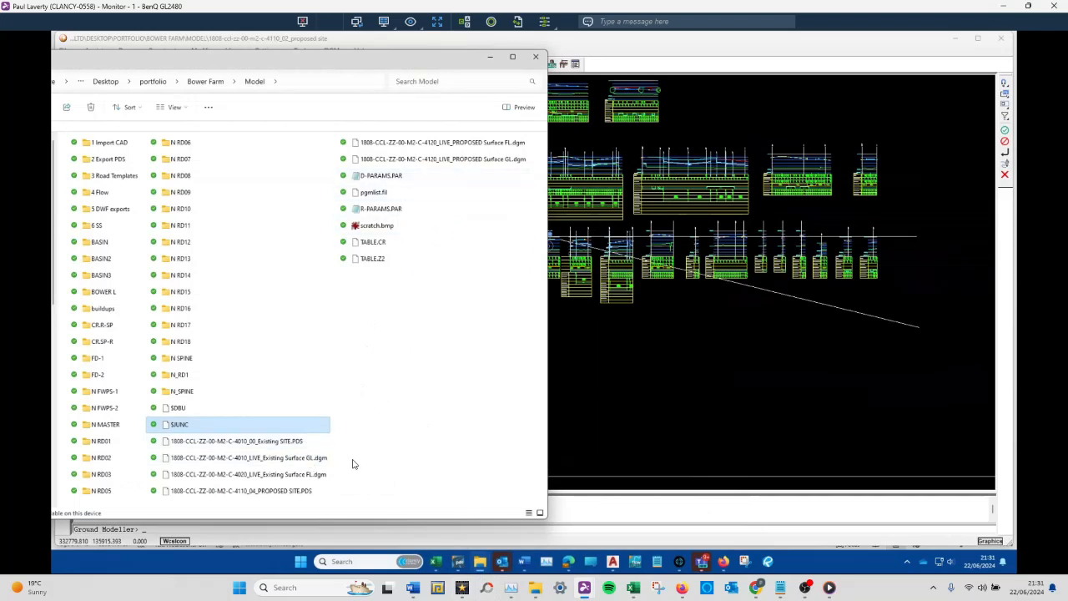
{"action": "left_click", "coordinate": [308, 492]}
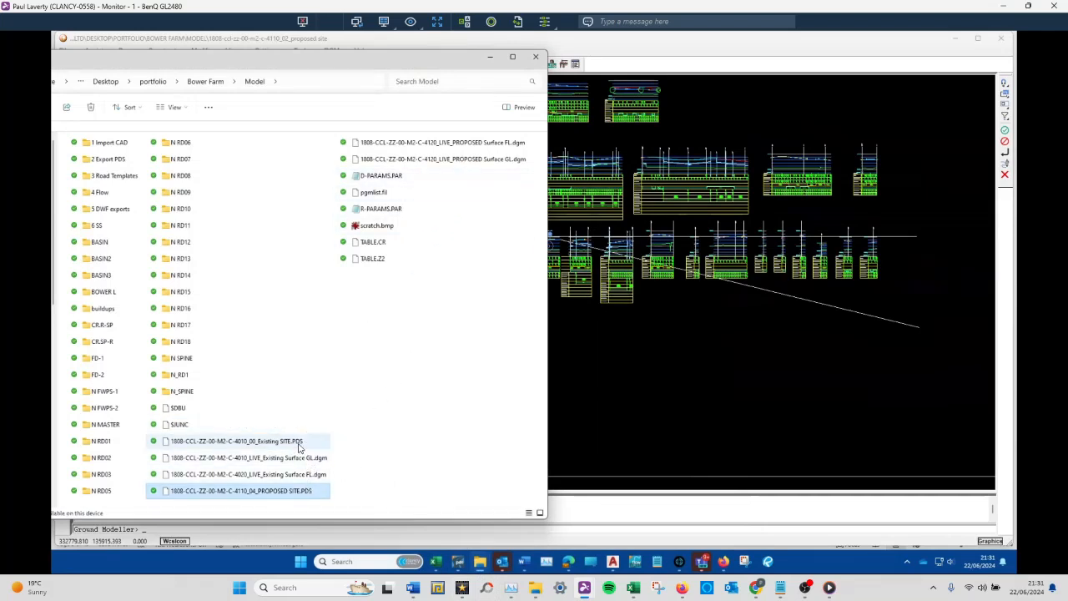
{"action": "left_click", "coordinate": [302, 447]}
{"action": "left_click", "coordinate": [302, 492]}
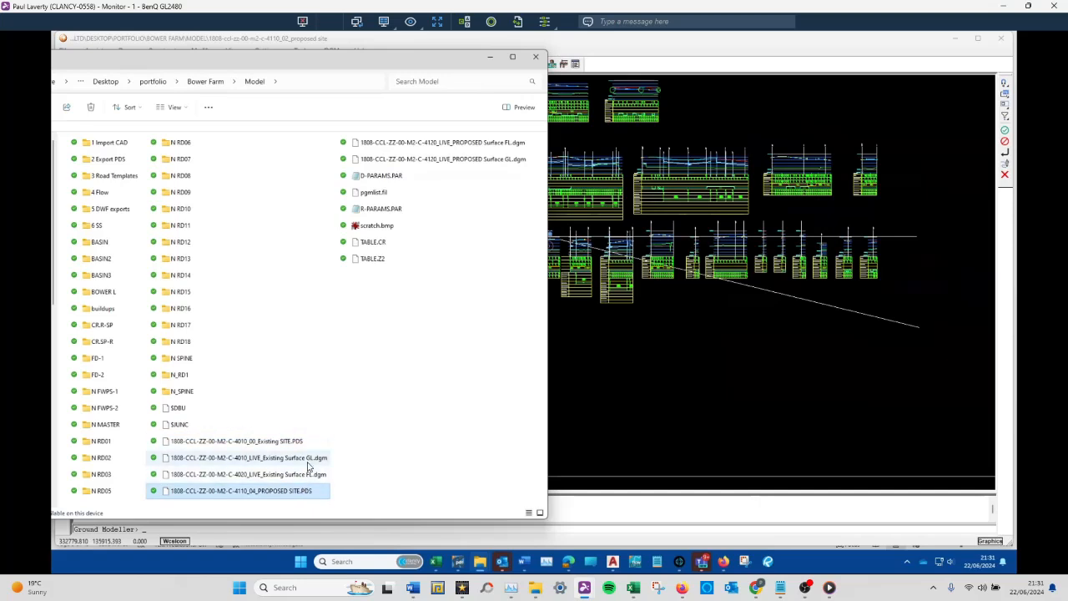
- Return to the ground modeller and examine the road long sections with their storm pipes, manholes and level tables
{"action": "left_click", "coordinate": [587, 414]}
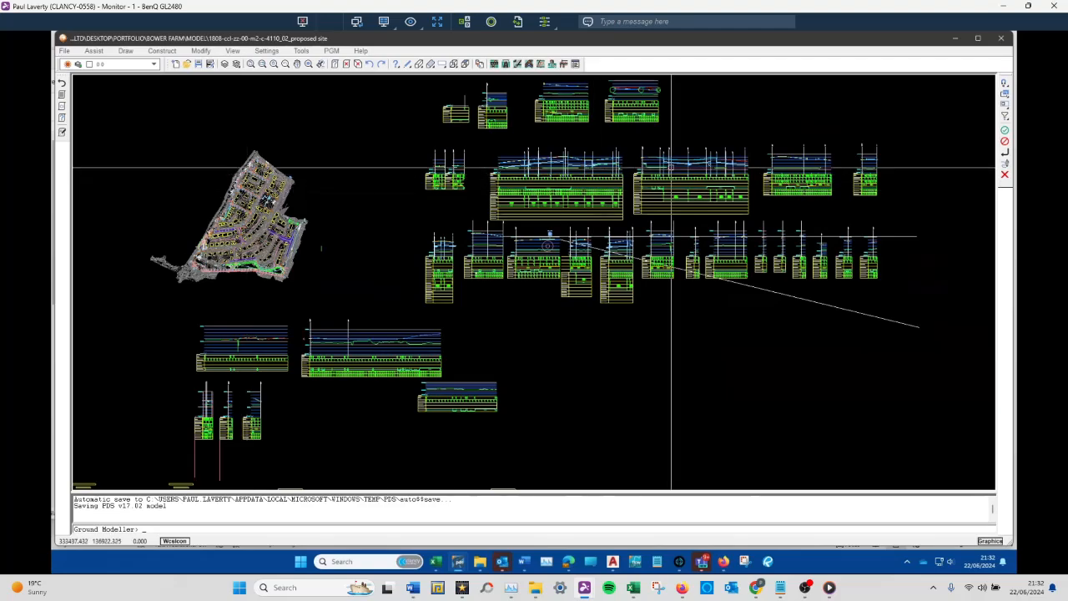
{"action": "scroll", "coordinate": [644, 172], "scroll_direction": "up", "scroll_amount": 1}
{"action": "scroll", "coordinate": [459, 162], "scroll_direction": "up", "scroll_amount": 2}
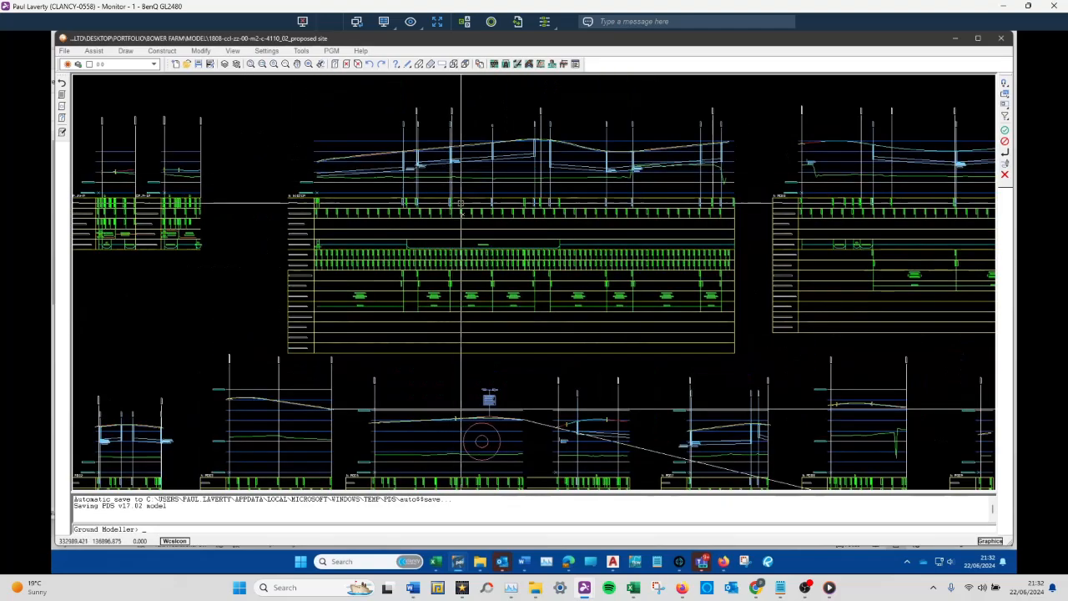
{"action": "scroll", "coordinate": [450, 167], "scroll_direction": "up", "scroll_amount": 3}
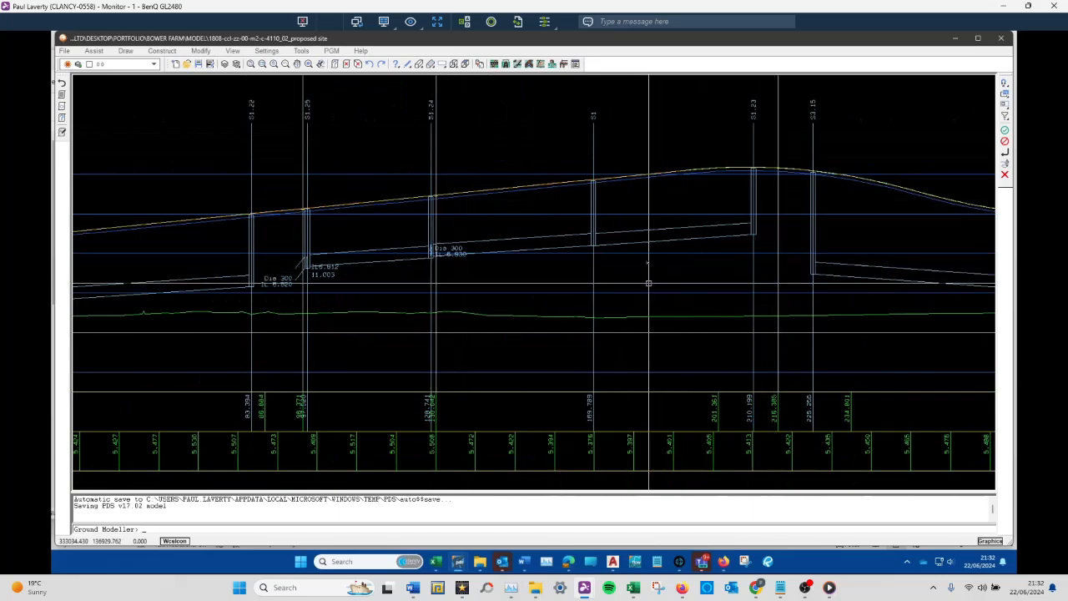
{"action": "scroll", "coordinate": [647, 260], "scroll_direction": "down", "scroll_amount": 1}
{"action": "scroll", "coordinate": [437, 262], "scroll_direction": "down", "scroll_amount": 3}
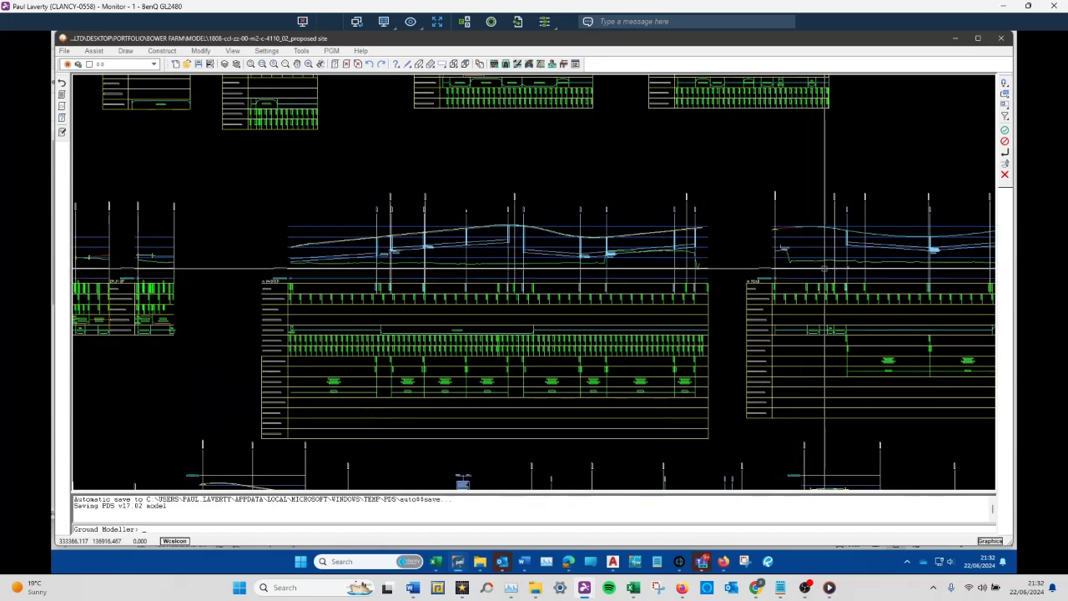
- Switch to File Explorer and open buildups.txt from the Model folder's buildups subfolder to read the construction build-up definitions
{"action": "scroll", "coordinate": [883, 262], "scroll_direction": "up", "scroll_amount": 2}
{"action": "scroll", "coordinate": [353, 250], "scroll_direction": "down", "scroll_amount": 2}
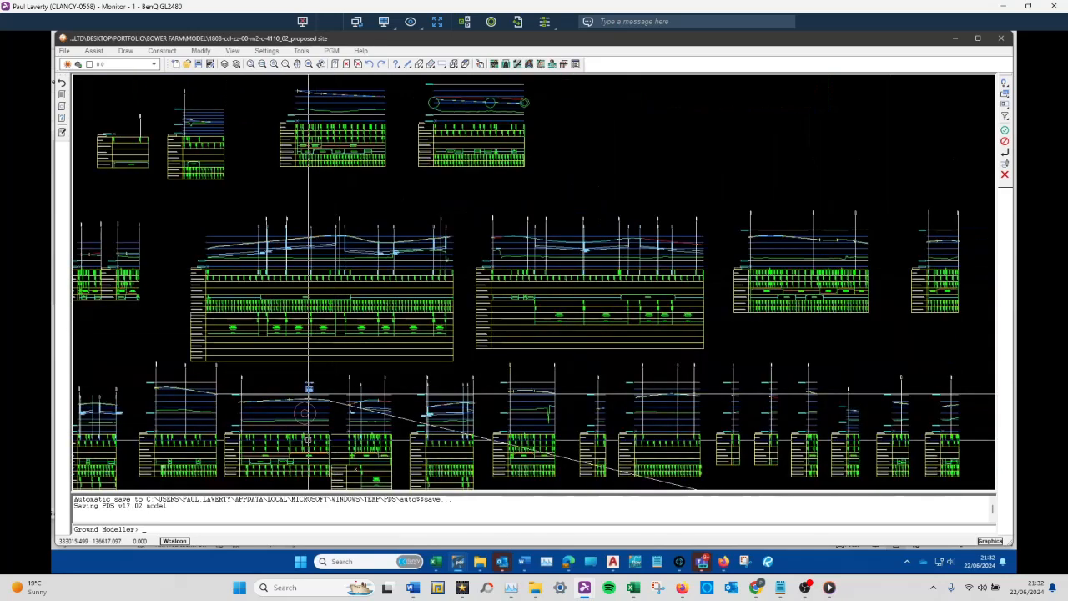
{"action": "mouse_move", "coordinate": [477, 562]}
{"action": "left_click", "coordinate": [467, 501]}
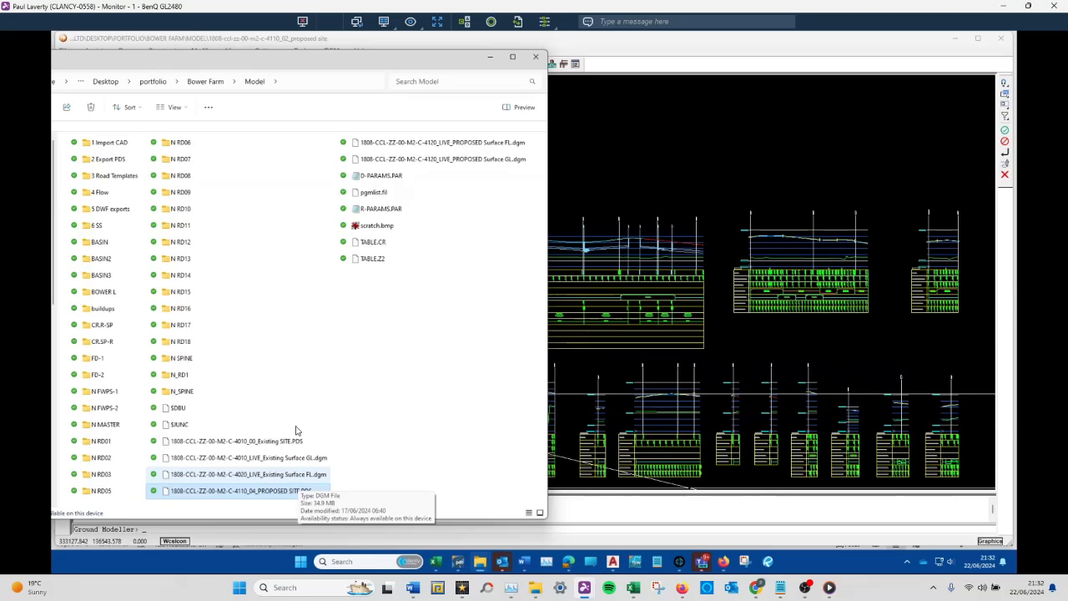
{"action": "left_click", "coordinate": [103, 311]}
{"action": "double_click", "coordinate": [103, 310]}
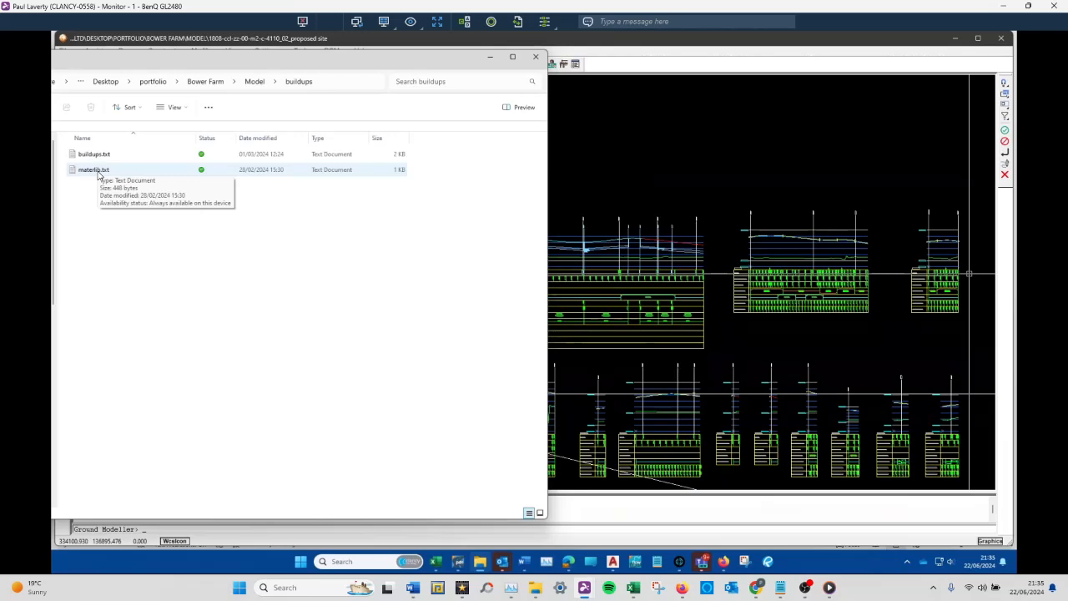
{"action": "left_click", "coordinate": [97, 158]}
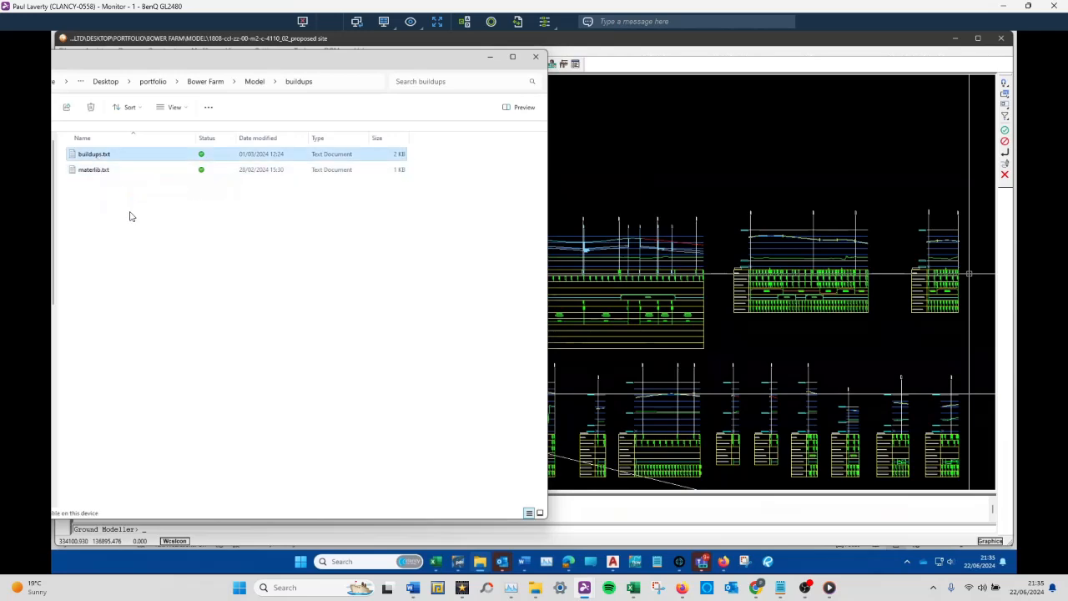
{"action": "key", "text": "Return"}
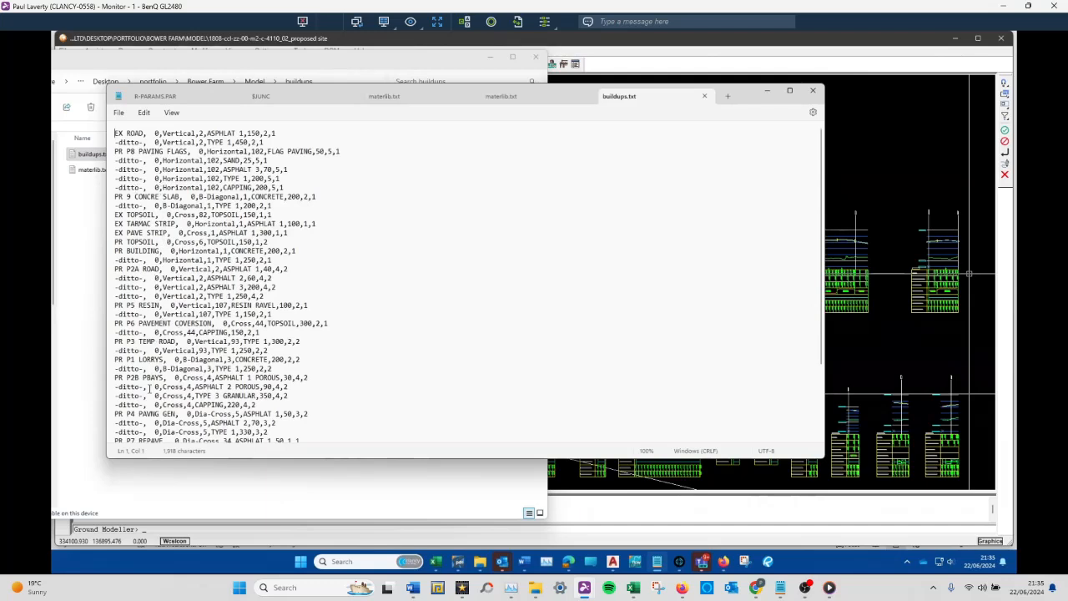
- Open materlib.txt from the buildups folder to read the material definitions and compare it with buildups.txt
{"action": "left_click", "coordinate": [76, 224]}
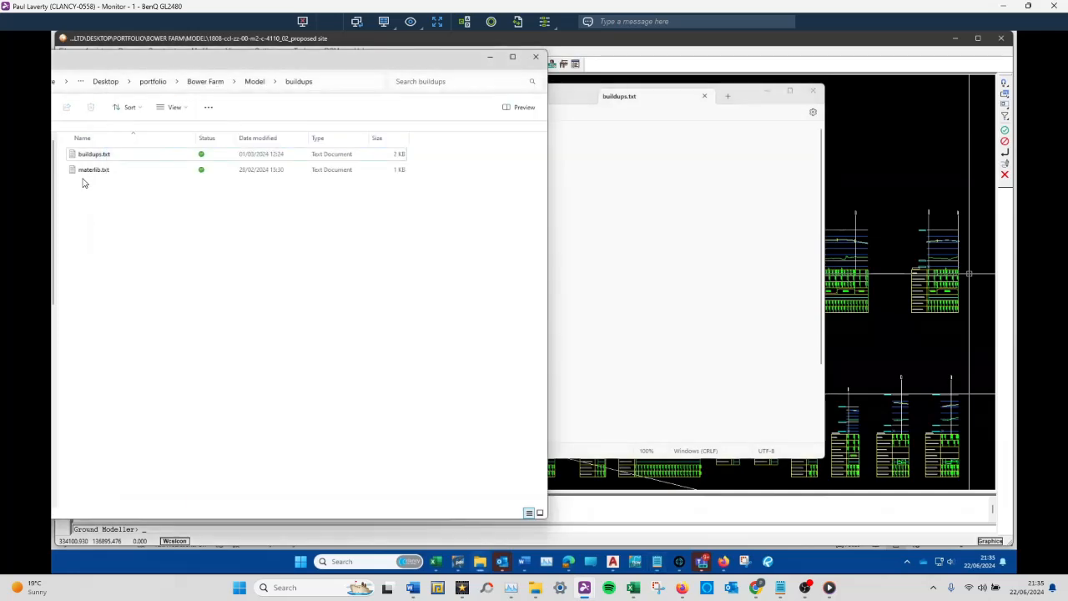
{"action": "double_click", "coordinate": [84, 171]}
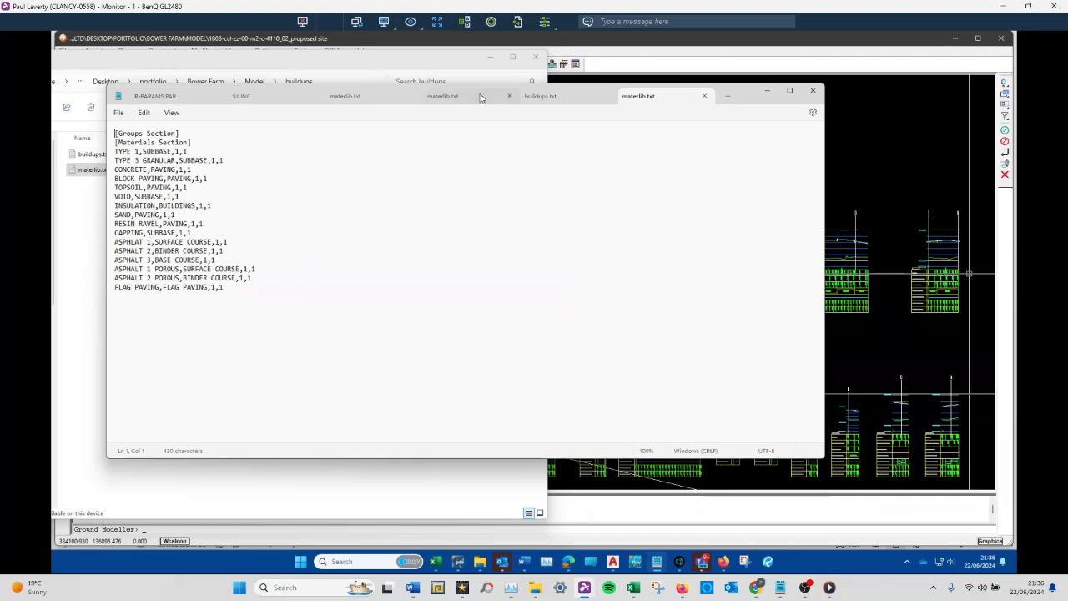
{"action": "left_click", "coordinate": [570, 100]}
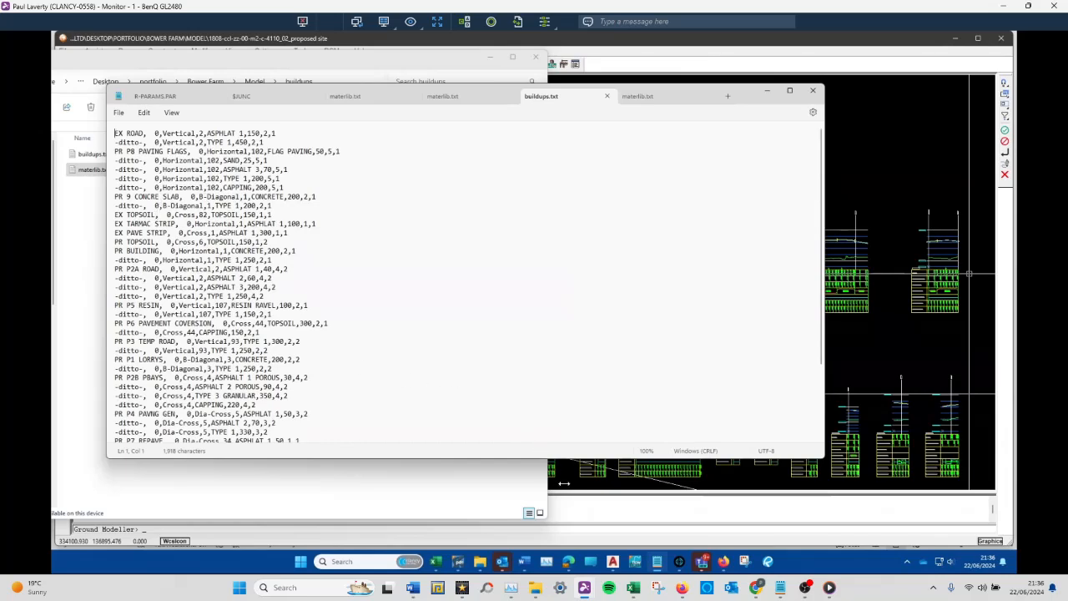
- Return to the ground modeller and view the library of construction materials, closing it without saving
{"action": "left_click", "coordinate": [62, 96]}
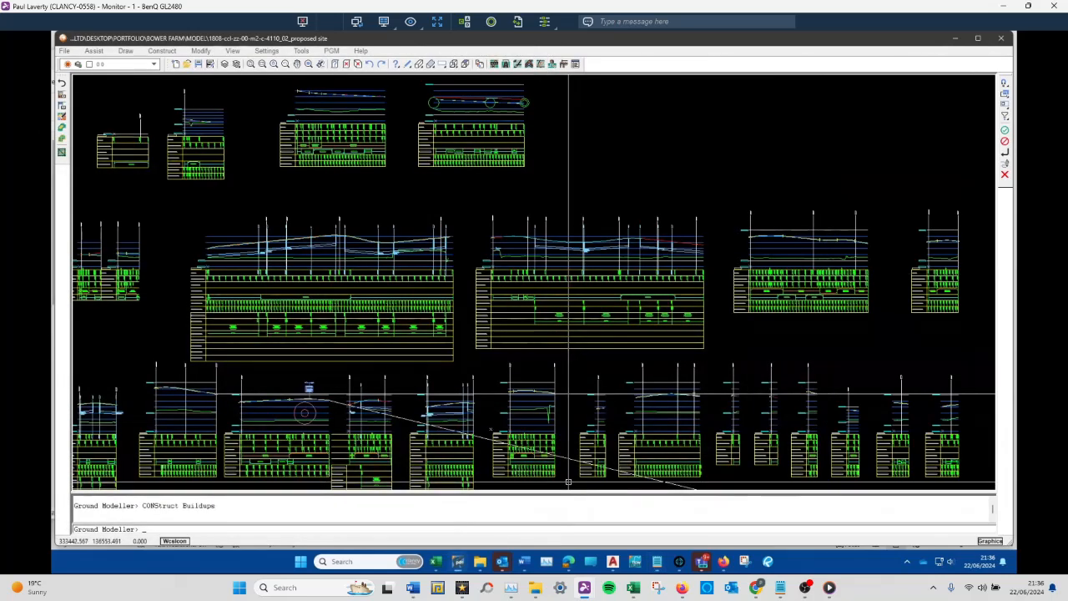
{"action": "left_click", "coordinate": [62, 95]}
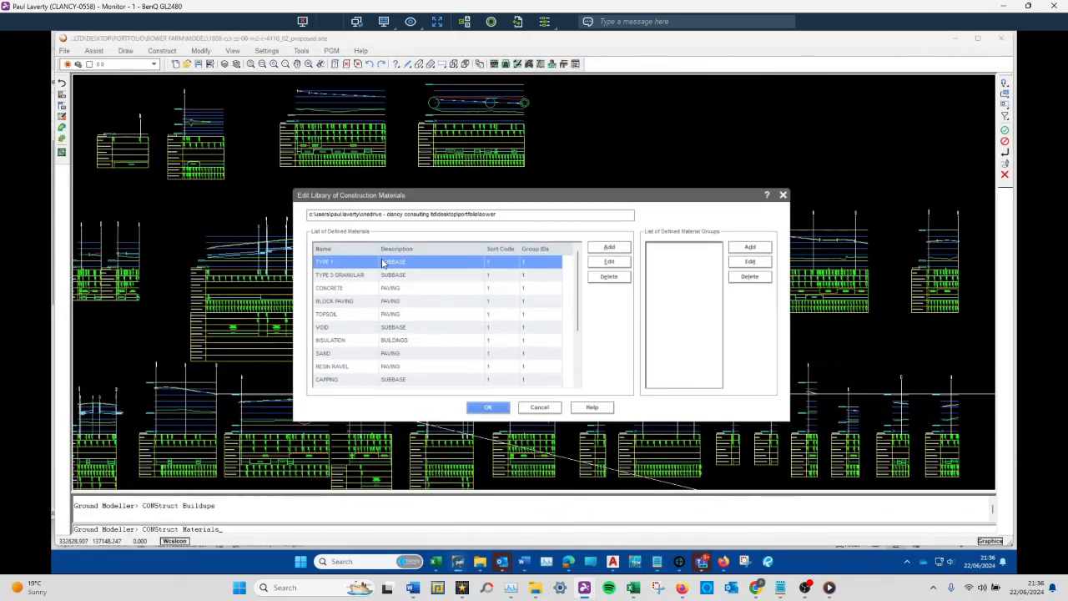
{"action": "left_click", "coordinate": [533, 406]}
- Open the project's library of construction build-ups and inspect the materials and thicknesses of PR 9 CONCRE SLAB without changing them
{"action": "left_click", "coordinate": [62, 116]}
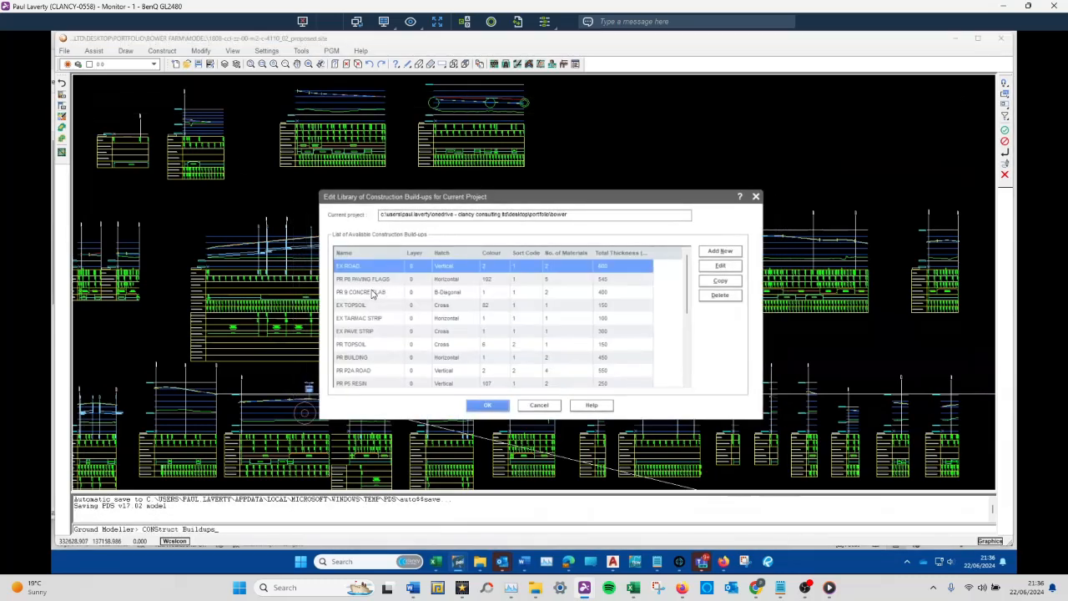
{"action": "left_click", "coordinate": [373, 293]}
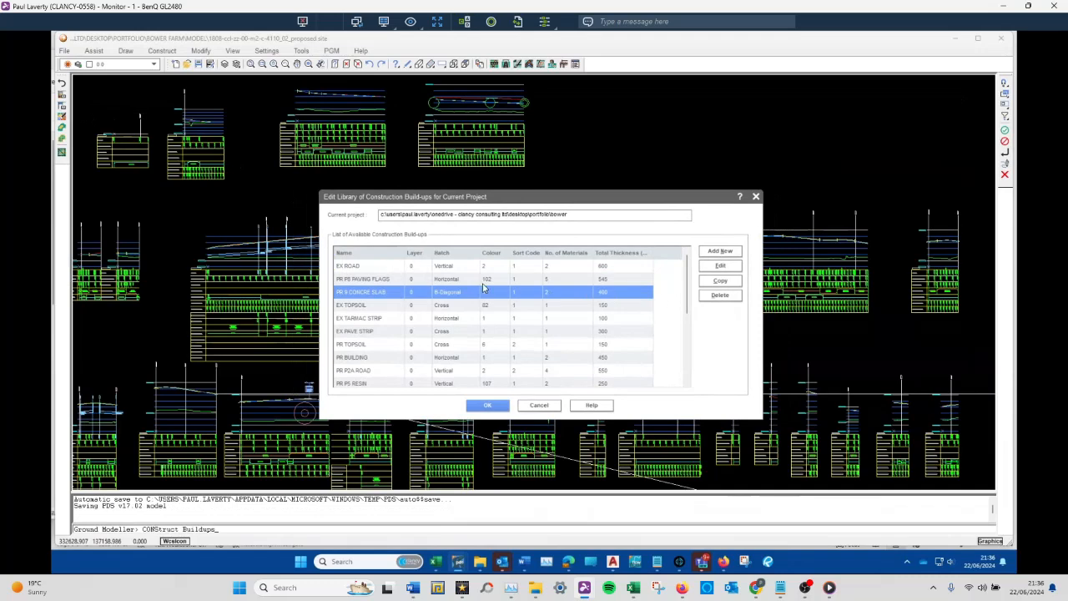
{"action": "left_click", "coordinate": [436, 282]}
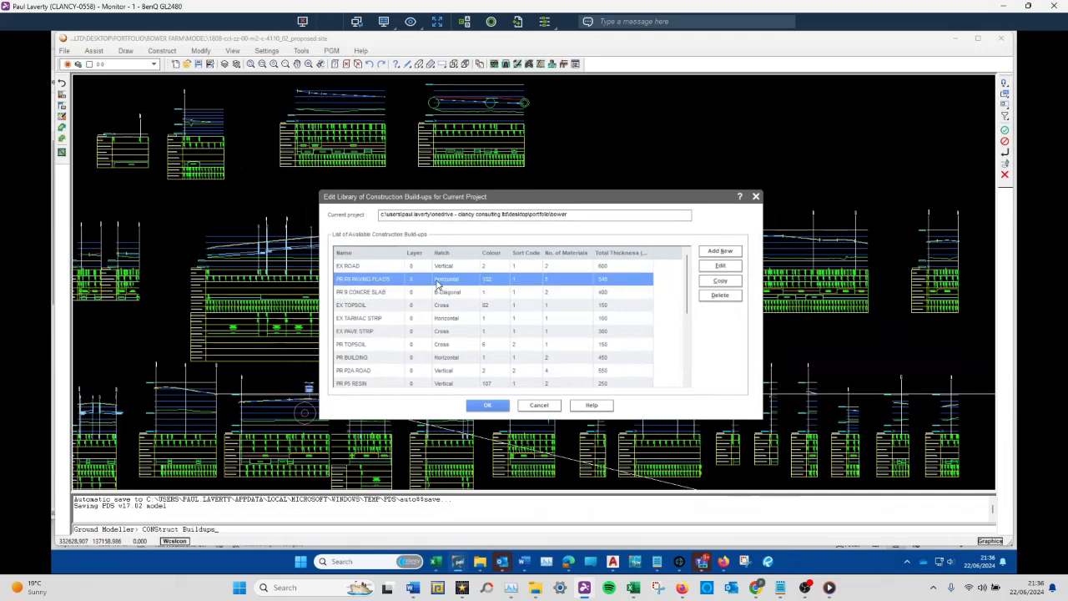
{"action": "left_click", "coordinate": [385, 293]}
{"action": "left_click", "coordinate": [721, 267]}
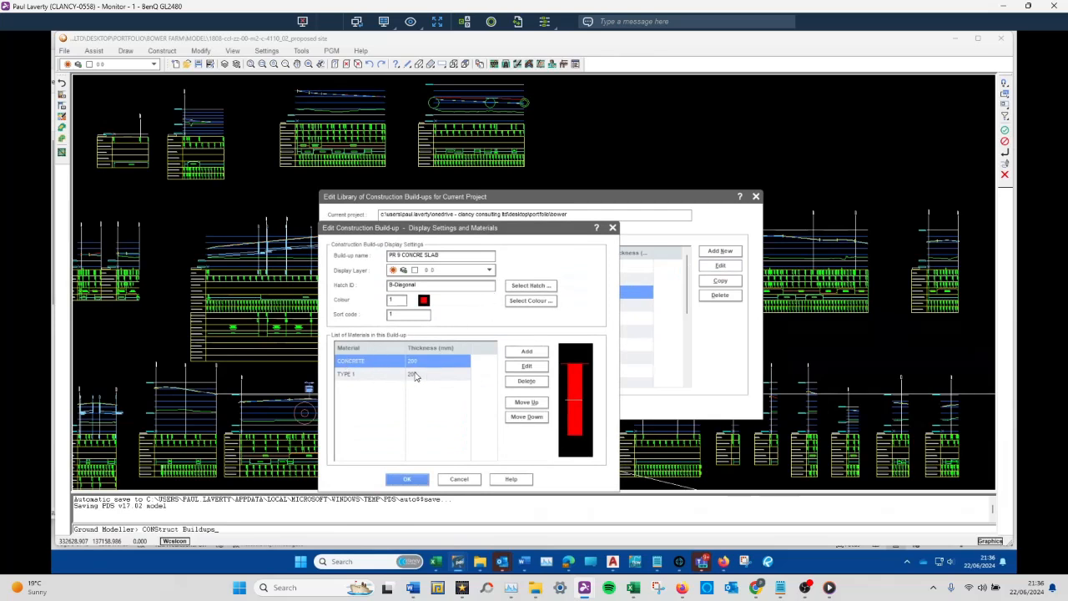
{"action": "left_click", "coordinate": [458, 479]}
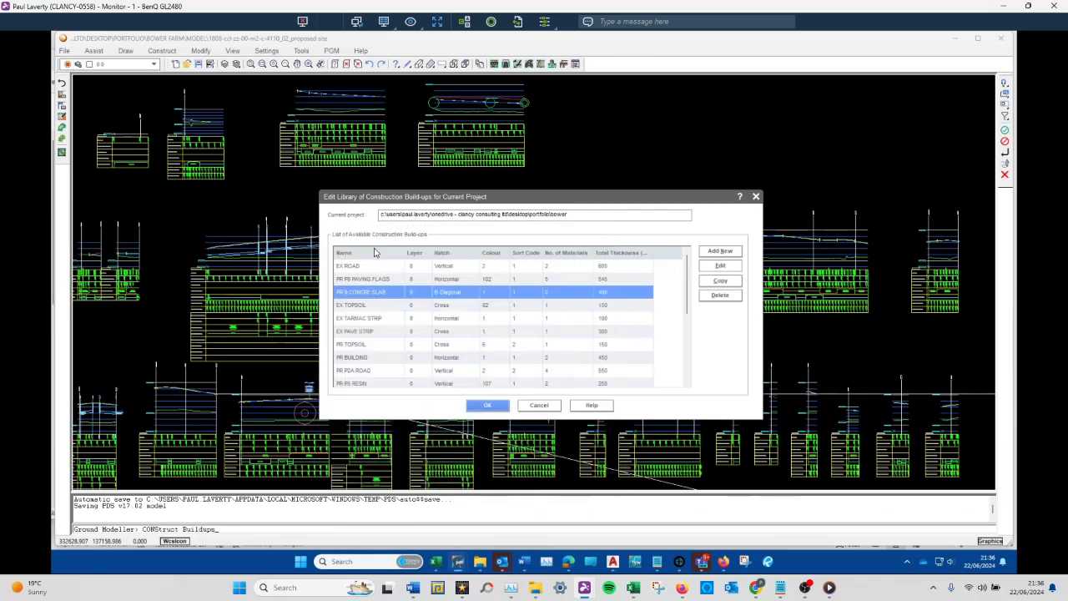
- Inspect the display settings and material layers of the PR P8 PAVING FLAGS build-up without changing them
{"action": "left_click", "coordinate": [365, 280]}
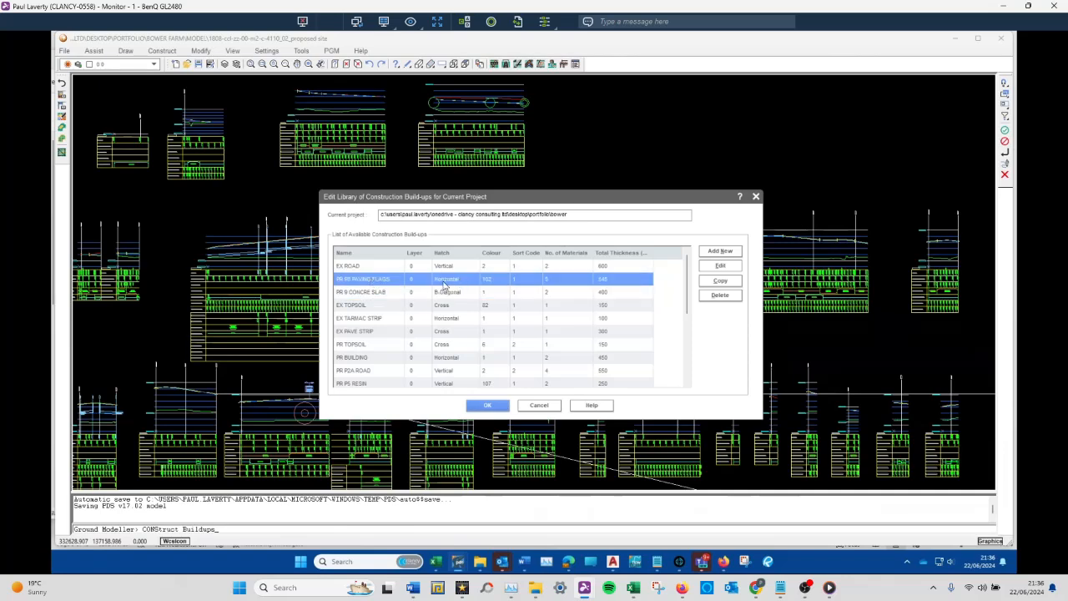
{"action": "left_click", "coordinate": [736, 267]}
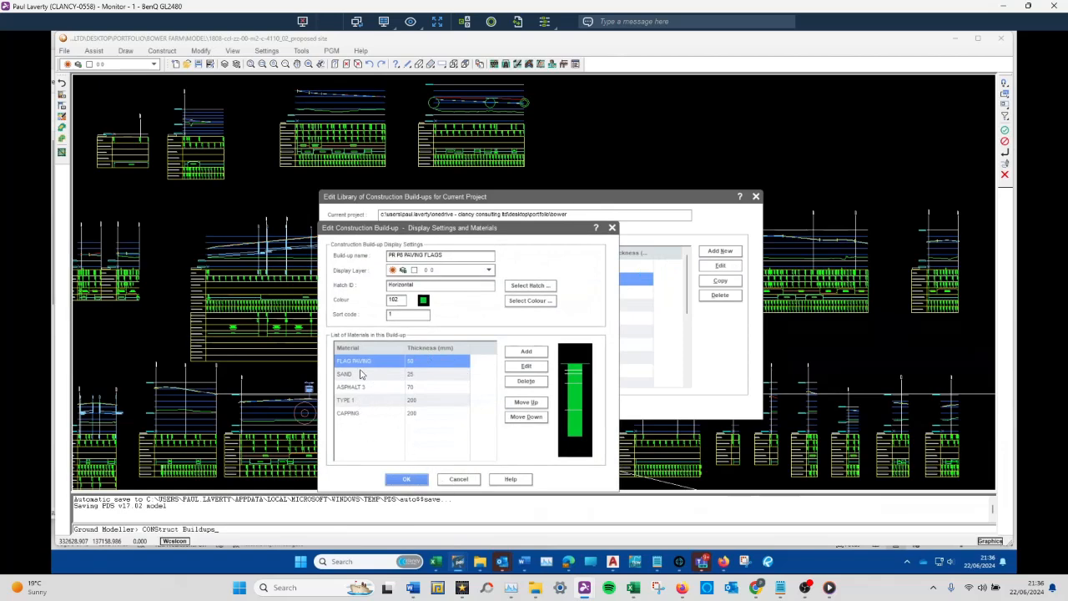
{"action": "left_click", "coordinate": [455, 480]}
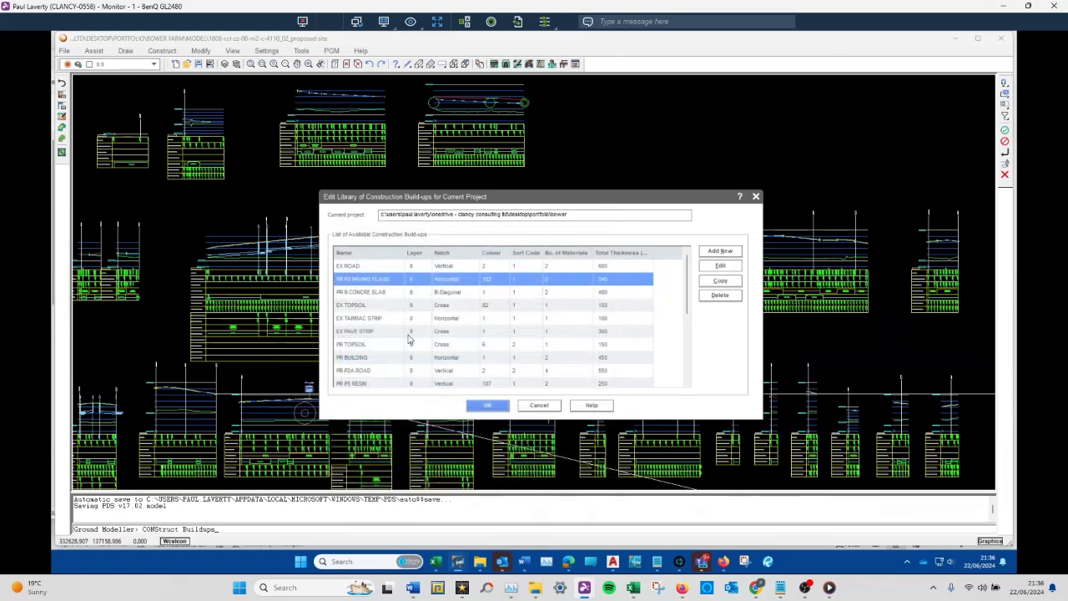
- Inspect the materials of the PR BUILDING build-up and quit the build-ups library without saving
{"action": "left_click", "coordinate": [360, 359]}
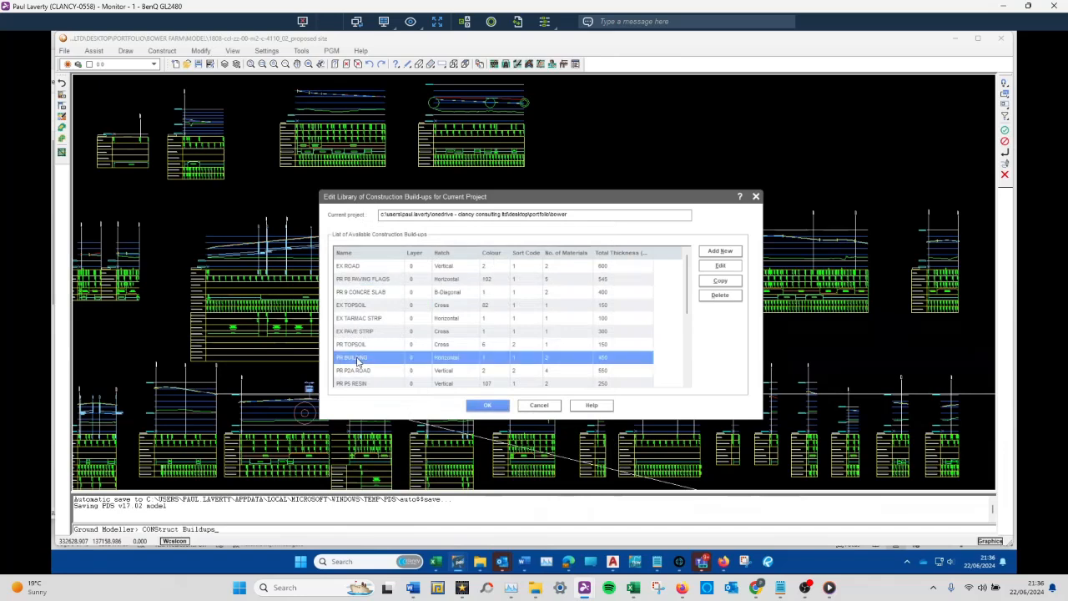
{"action": "left_click", "coordinate": [717, 268]}
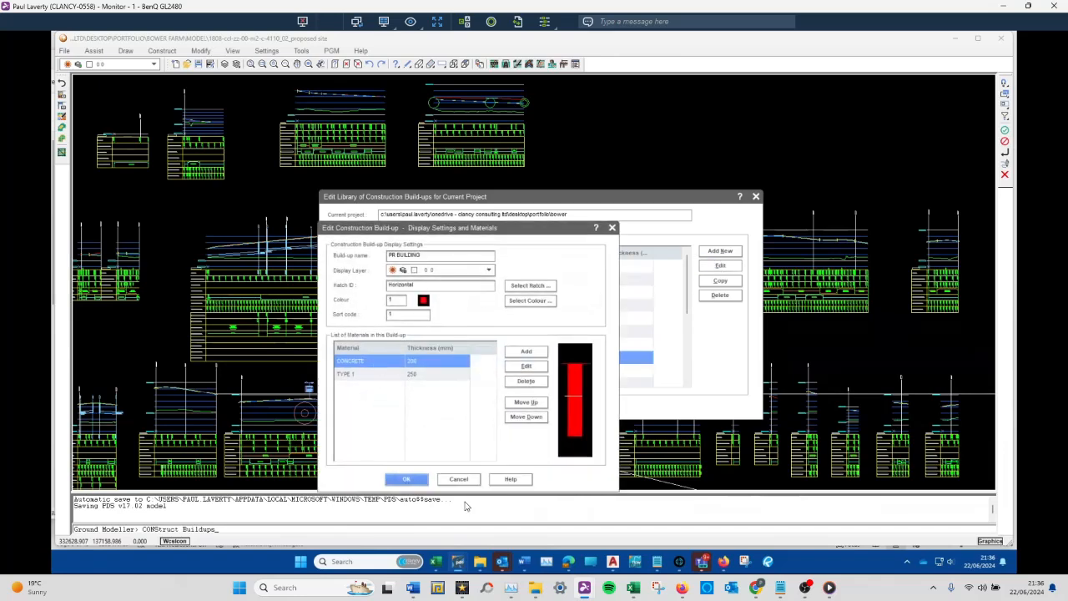
{"action": "left_click", "coordinate": [459, 479]}
{"action": "left_click", "coordinate": [534, 407]}
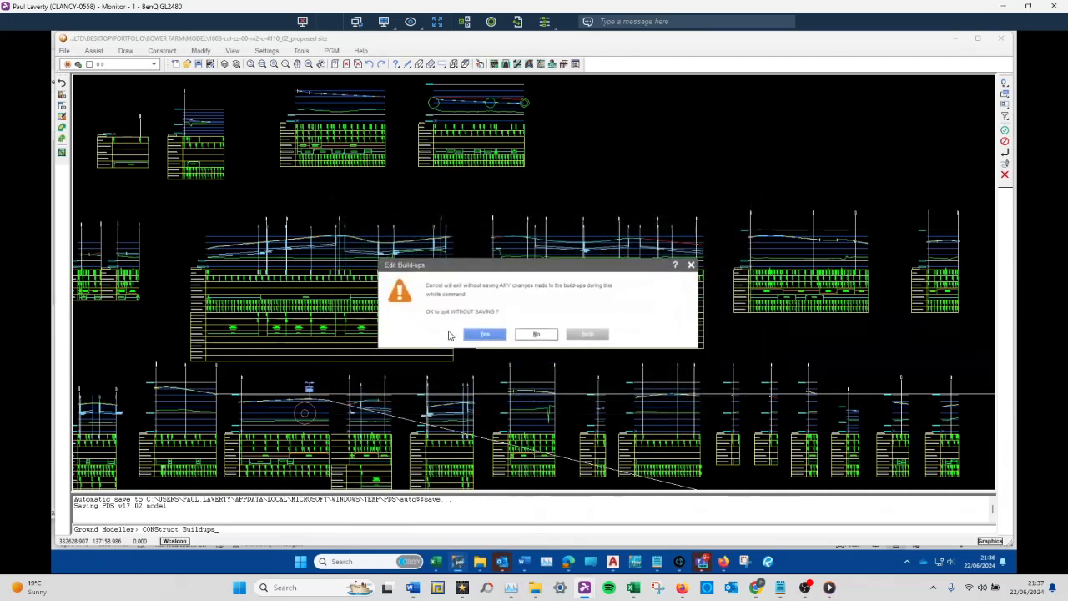
{"action": "left_click", "coordinate": [496, 335]}
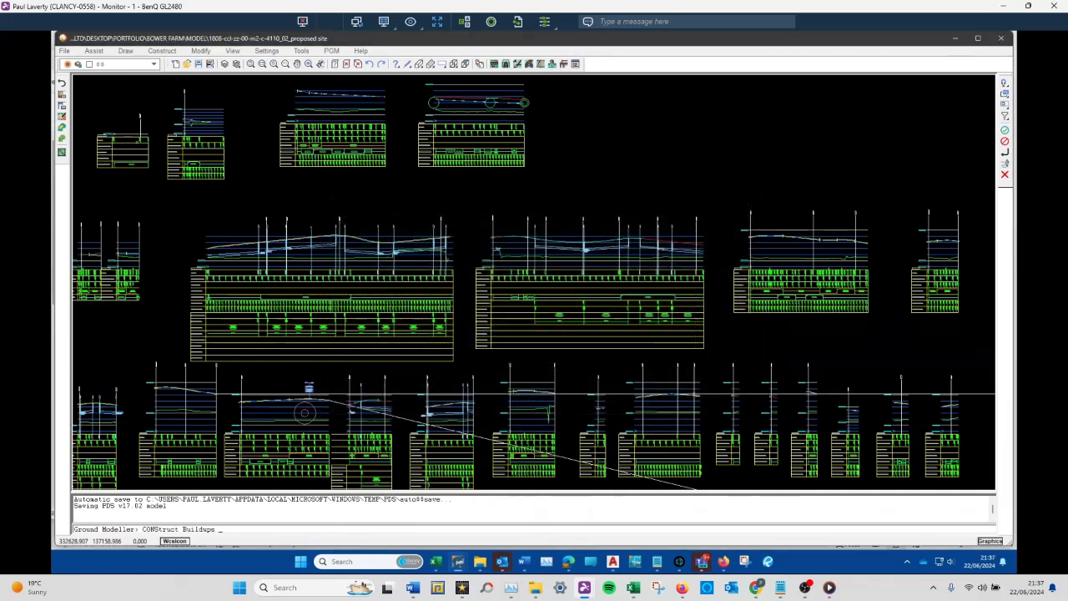
- Recheck the names and descriptions in the construction materials library and cancel out of it
{"action": "left_click", "coordinate": [62, 95]}
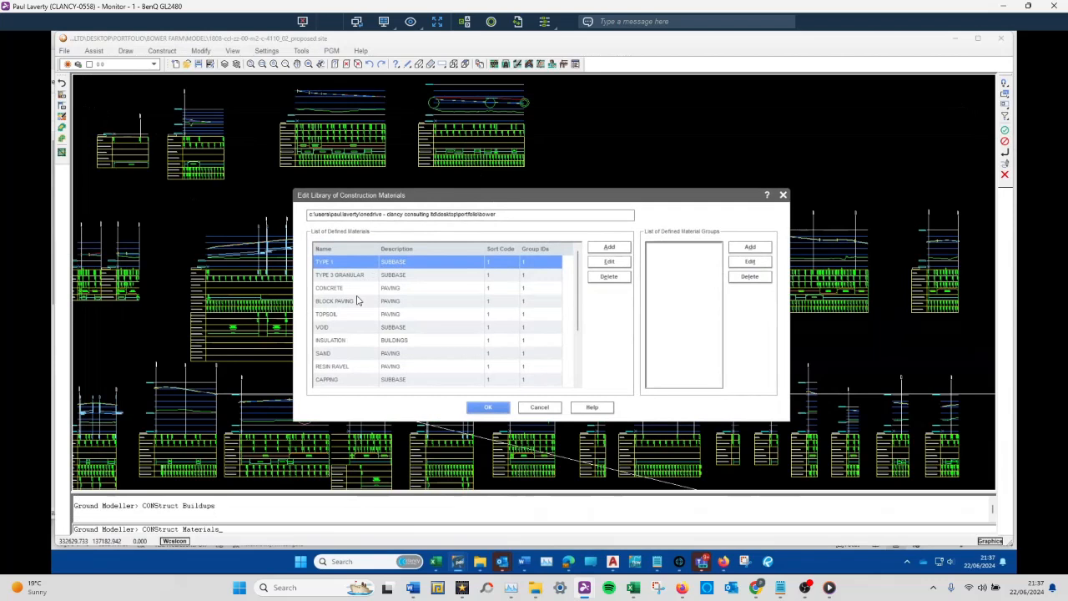
{"action": "left_click", "coordinate": [539, 406]}
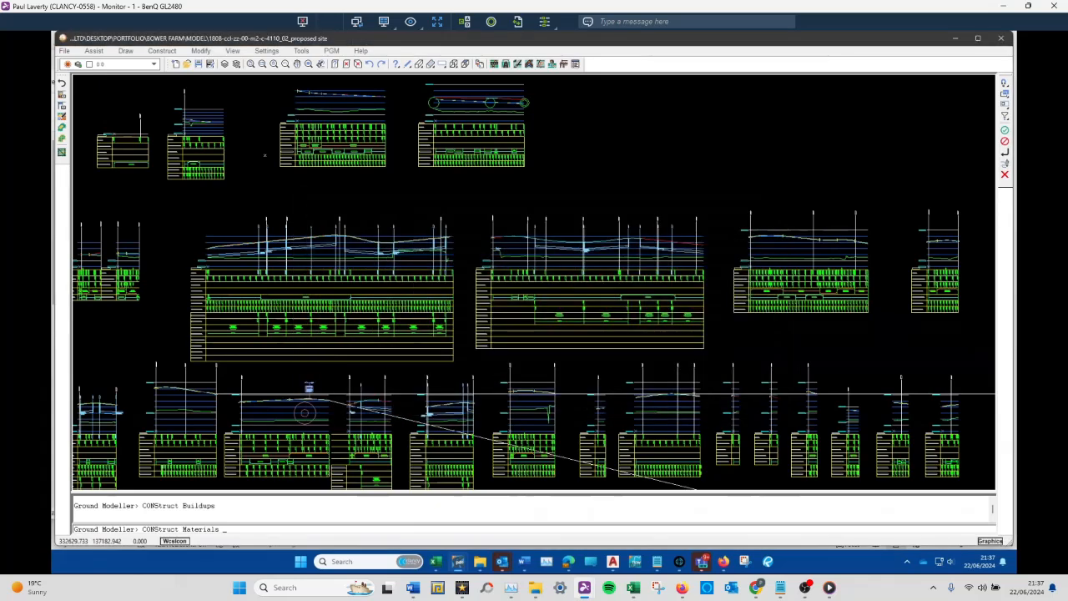
- Examine the overall layout of long sections and schedules around the site, including the BASIN long section close up
{"action": "scroll", "coordinate": [434, 242], "scroll_direction": "down", "scroll_amount": 3}
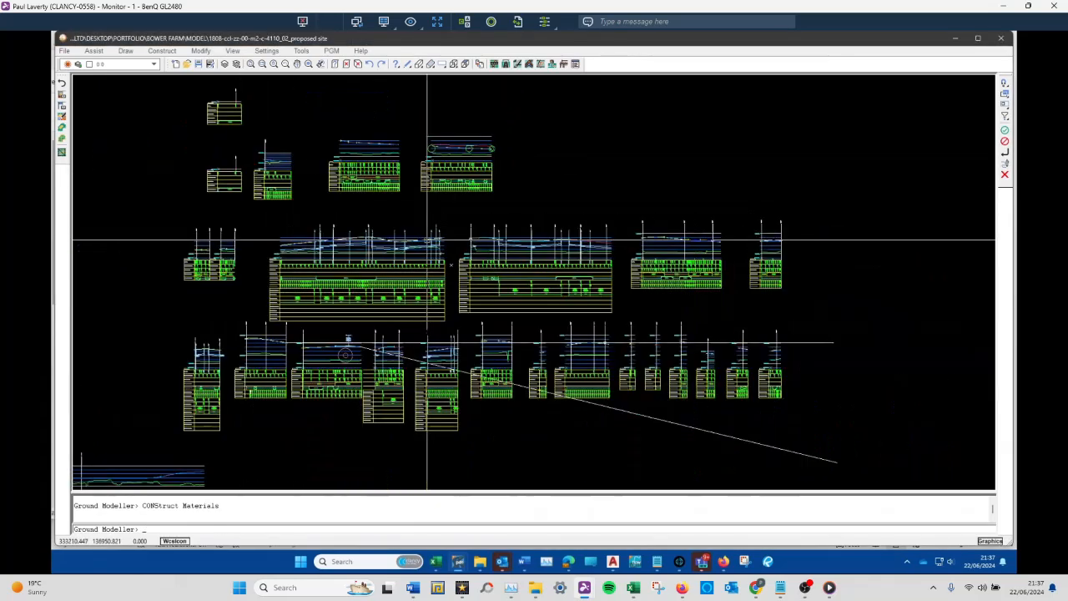
{"action": "scroll", "coordinate": [455, 267], "scroll_direction": "down", "scroll_amount": 2}
{"action": "scroll", "coordinate": [337, 379], "scroll_direction": "down", "scroll_amount": 1}
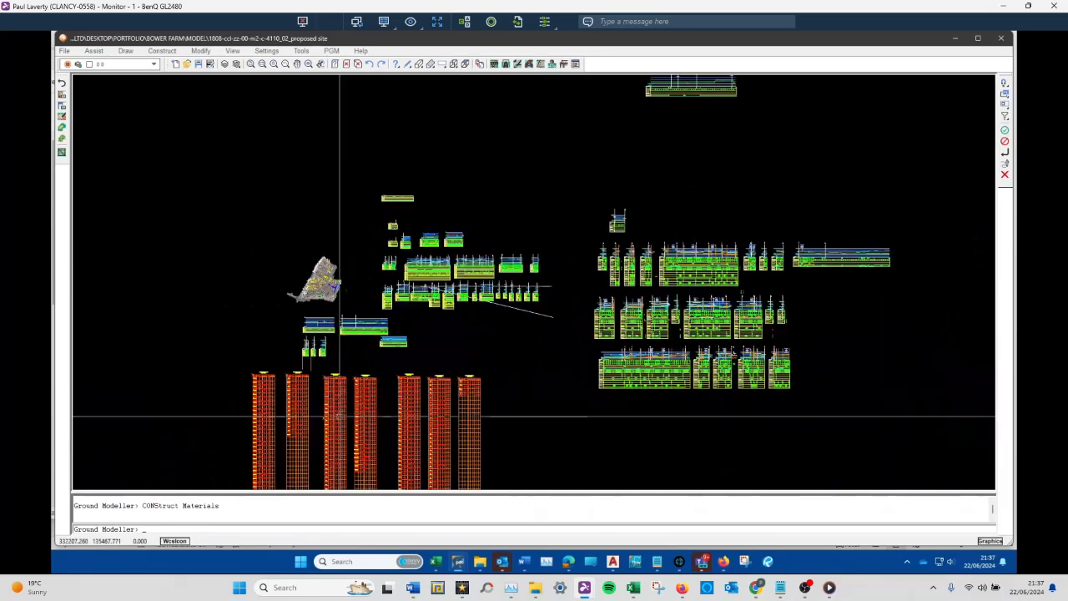
{"action": "scroll", "coordinate": [310, 349], "scroll_direction": "up", "scroll_amount": 1}
{"action": "scroll", "coordinate": [311, 359], "scroll_direction": "up", "scroll_amount": 4}
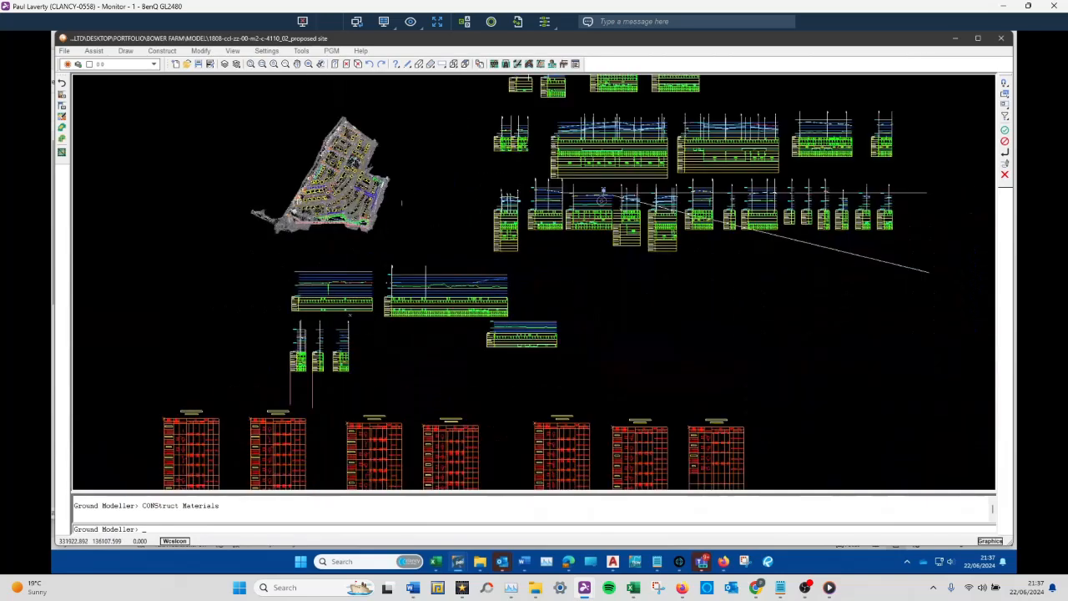
{"action": "scroll", "coordinate": [234, 247], "scroll_direction": "up", "scroll_amount": 2}
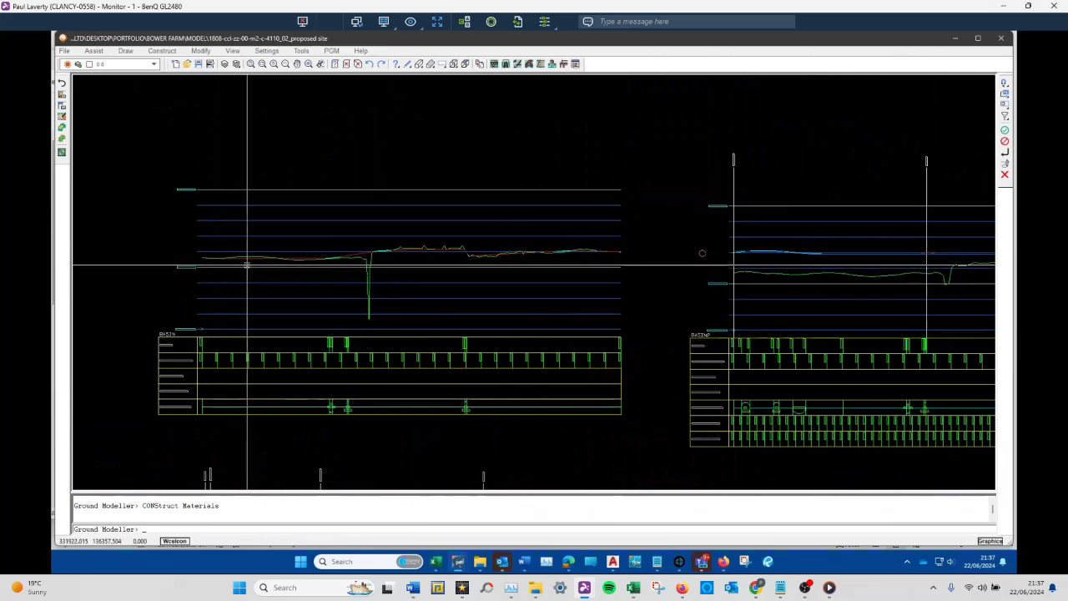
{"action": "scroll", "coordinate": [247, 265], "scroll_direction": "down", "scroll_amount": 2}
{"action": "scroll", "coordinate": [247, 261], "scroll_direction": "down", "scroll_amount": 3}
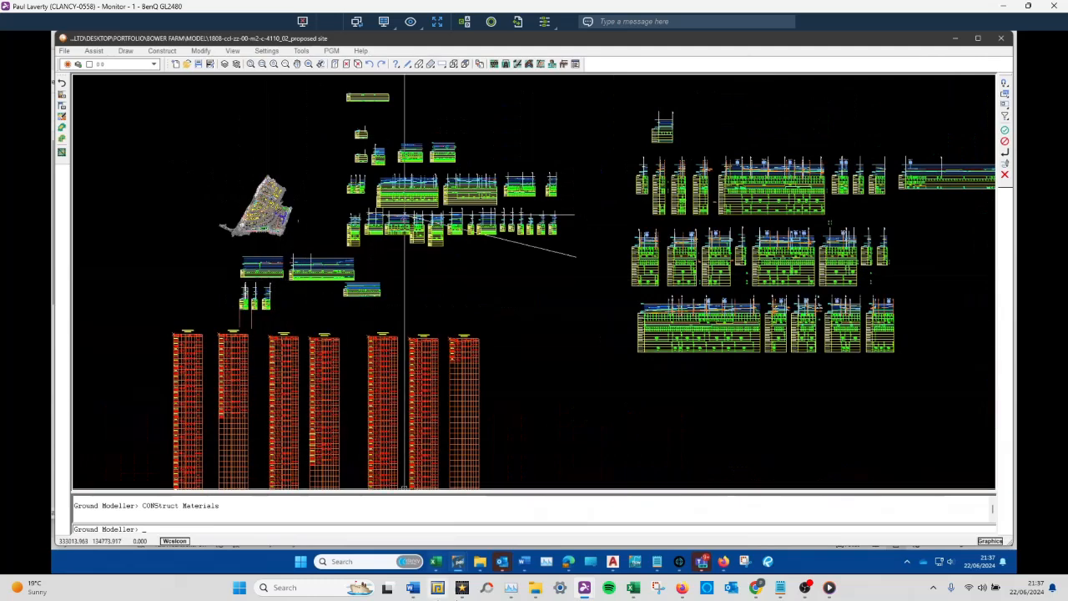
- Go back from the buildups folder to the Model folder in File Explorer and look over its files
{"action": "left_click", "coordinate": [481, 564]}
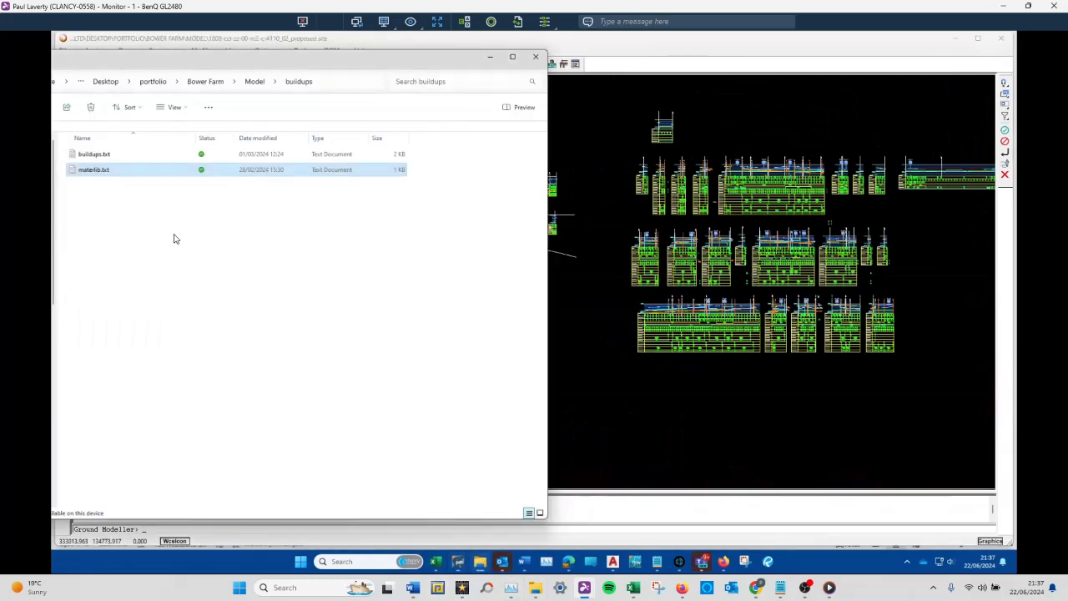
{"action": "left_click", "coordinate": [254, 81]}
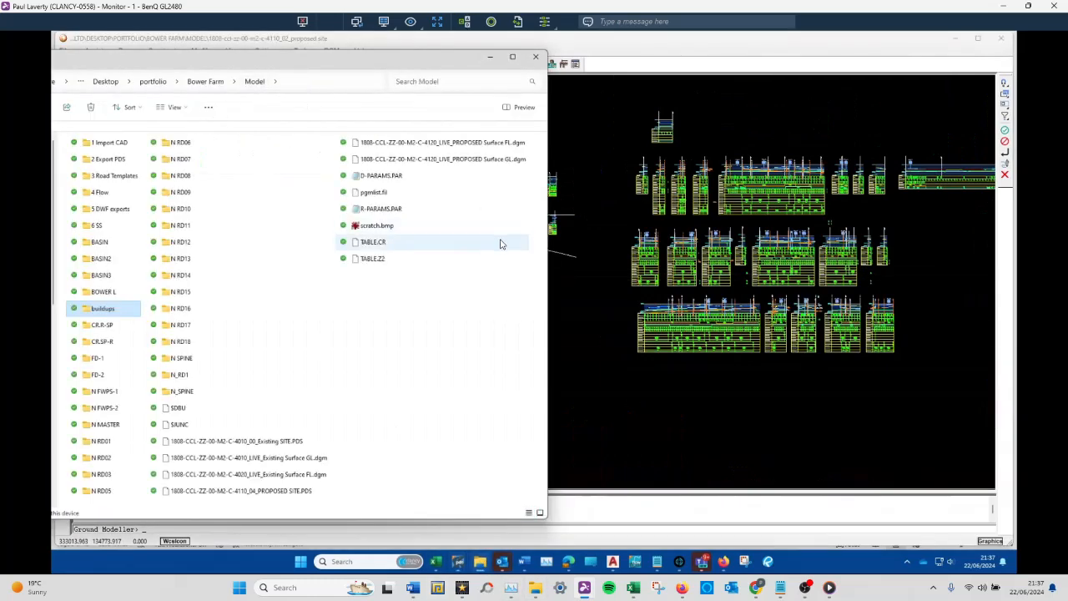
{"action": "left_click", "coordinate": [671, 456]}
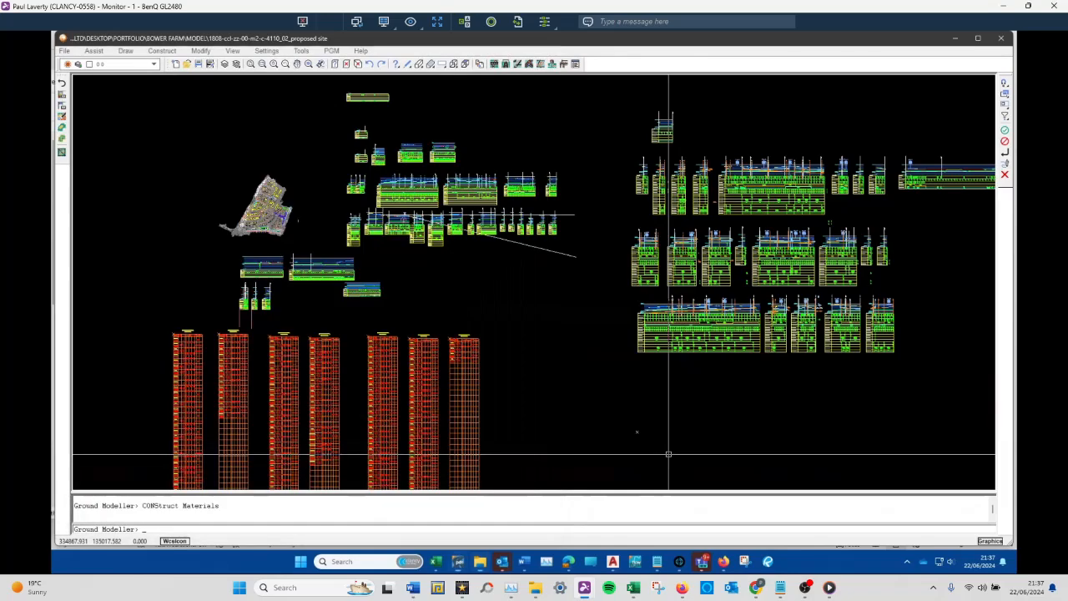
- Examine the proposed site layout in the ground modeller up close and from a tilted 3D view
{"action": "scroll", "coordinate": [236, 215], "scroll_direction": "up", "scroll_amount": 2}
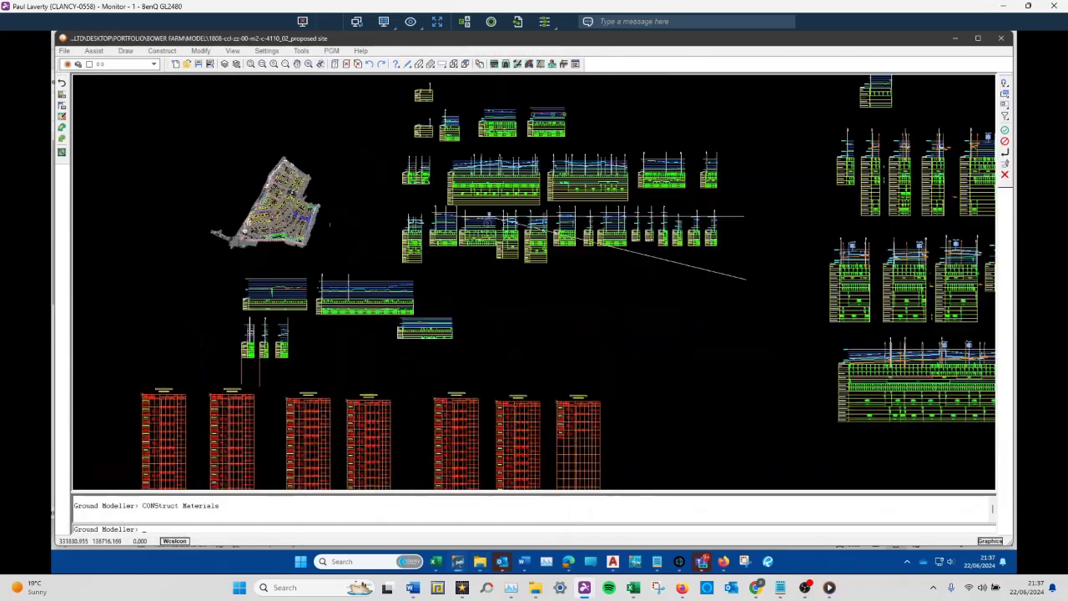
{"action": "scroll", "coordinate": [329, 223], "scroll_direction": "up", "scroll_amount": 8}
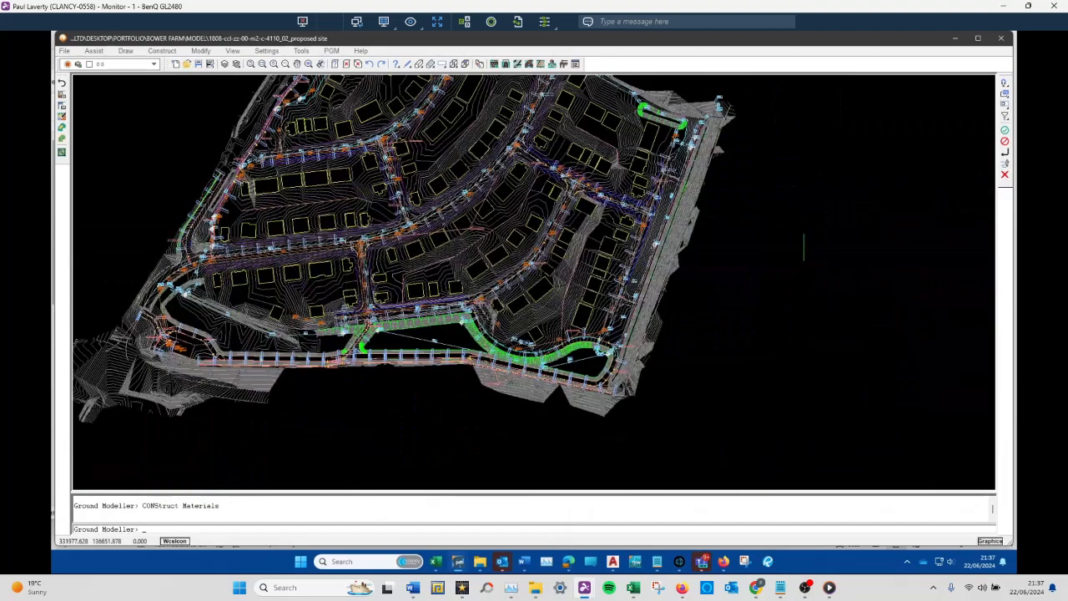
{"action": "mouse_move", "coordinate": [453, 217]}
{"action": "middle_mouse_down"}
{"action": "mouse_move", "coordinate": [471, 327]}
{"action": "mouse_move", "coordinate": [445, 298]}
{"action": "mouse_move", "coordinate": [429, 246]}
{"action": "mouse_move", "coordinate": [437, 275]}
{"action": "middle_mouse_up"}
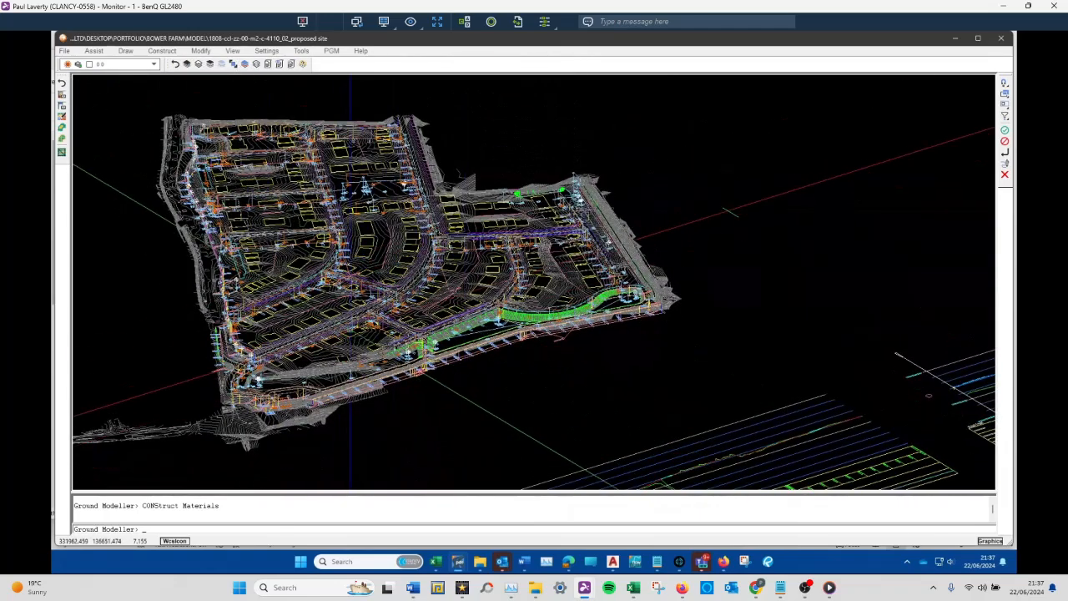
- Switch off the display layers of the vertical marker lines and annotation around the central road junction by picking entities on them
{"action": "scroll", "coordinate": [563, 238], "scroll_direction": "up", "scroll_amount": 5}
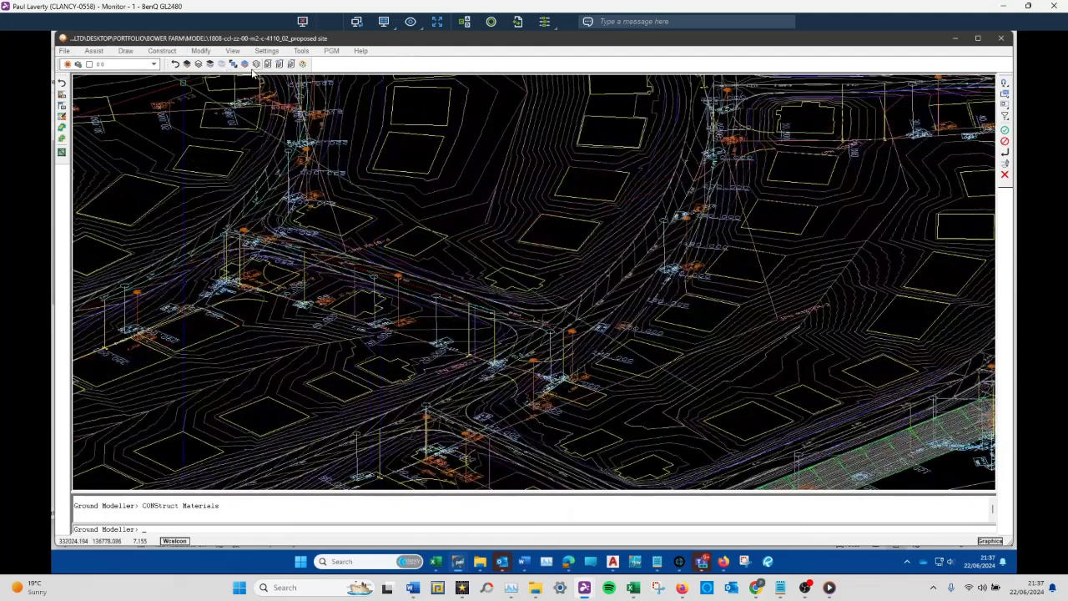
{"action": "left_click", "coordinate": [221, 64]}
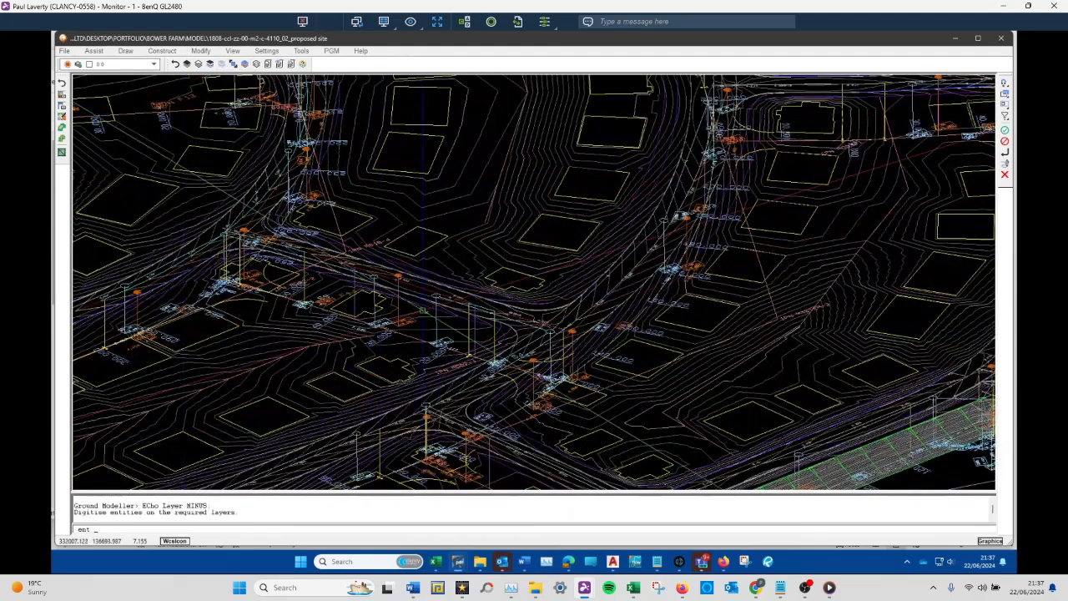
{"action": "type", "text": "d."}
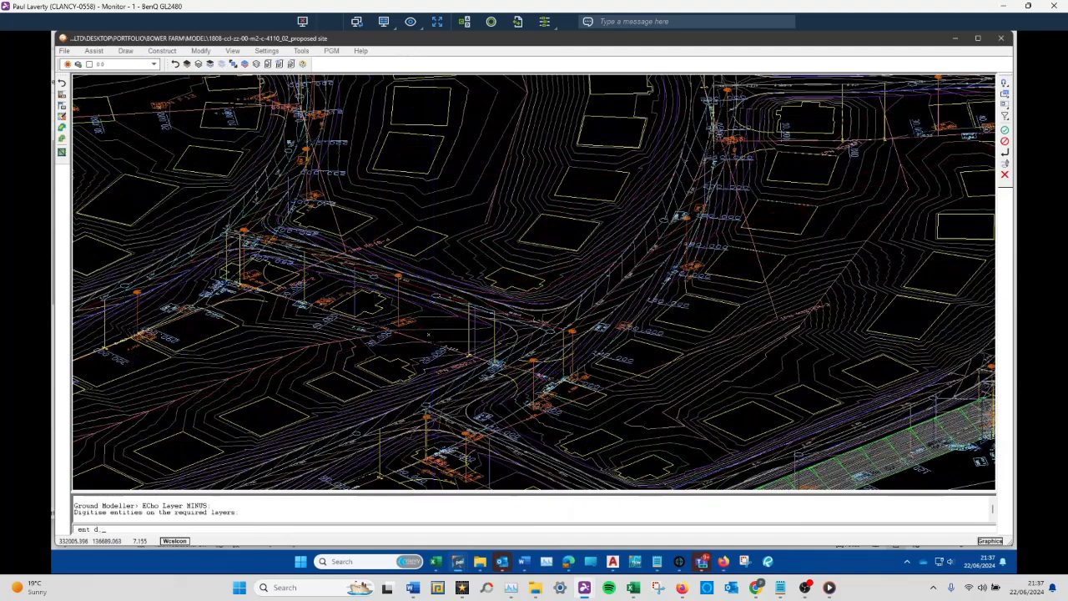
{"action": "key", "text": "Return"}
{"action": "scroll", "coordinate": [401, 310], "scroll_direction": "up", "scroll_amount": 5}
{"action": "type", "text": "d"}
{"action": "key", "text": "Return"}
{"action": "type", "text": "d"}
{"action": "key", "text": "Return"}
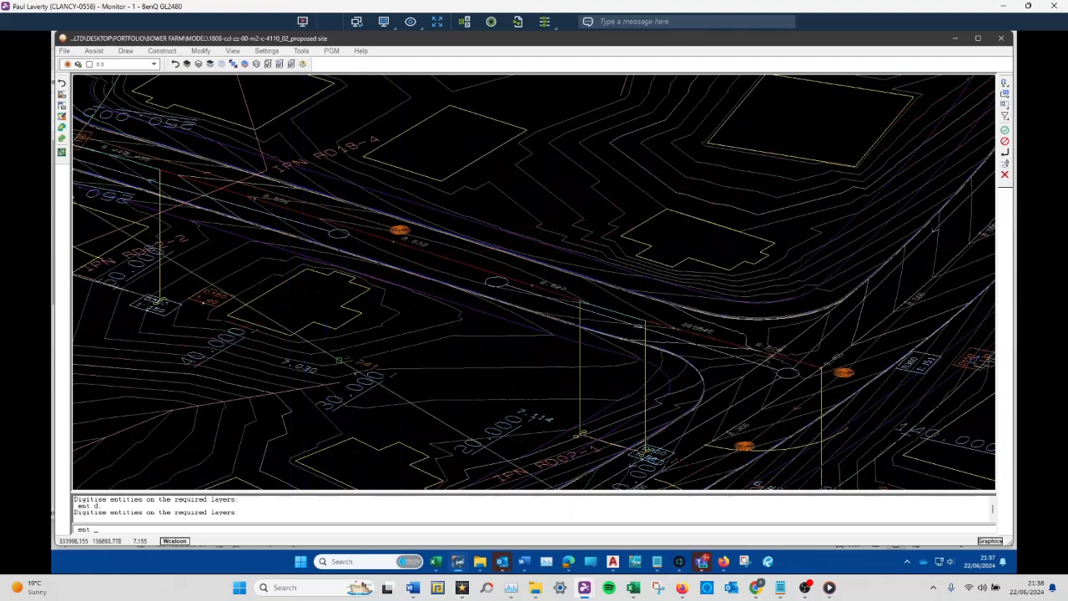
{"action": "type", "text": "d\\\\"}
{"action": "key", "text": "Return"}
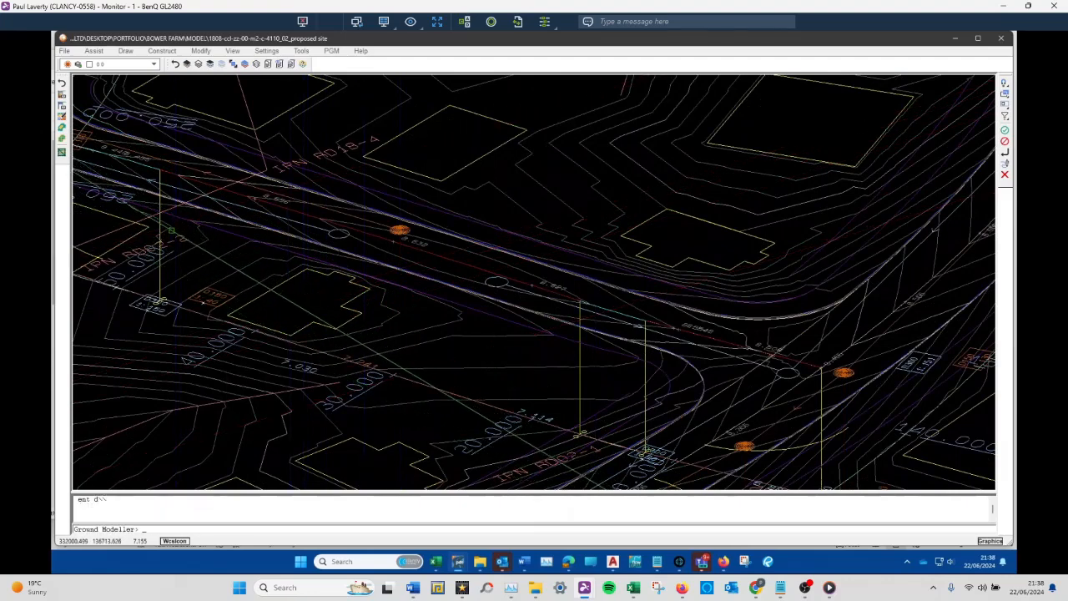
- Switch off the layers carrying the road chainage labels, the IPN labels and the level texts by picking entities on them
{"action": "left_click", "coordinate": [221, 65]}
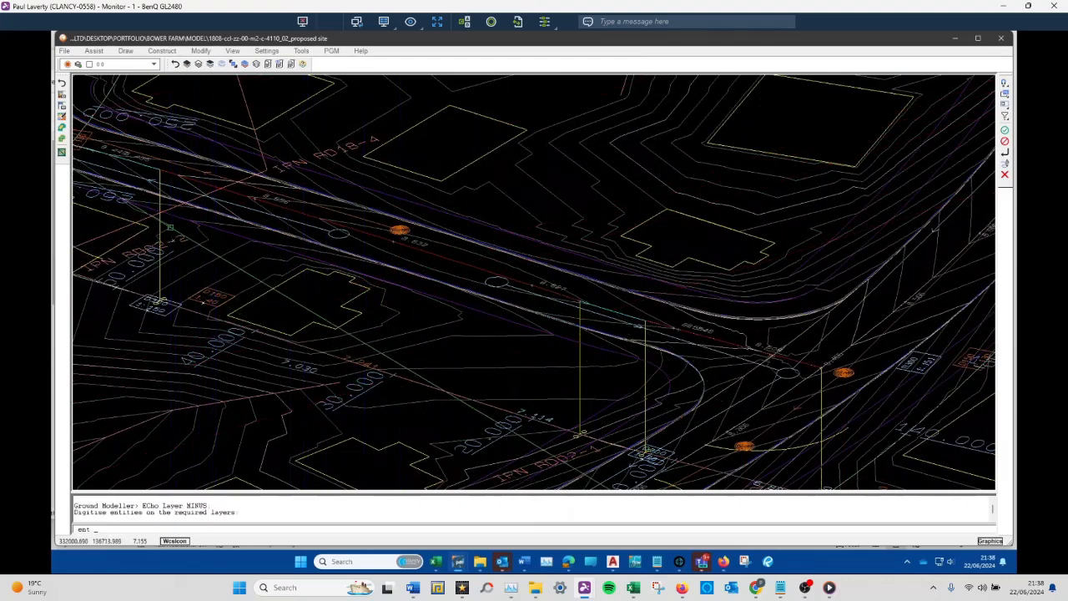
{"action": "type", "text": "d"}
{"action": "key", "text": "Return"}
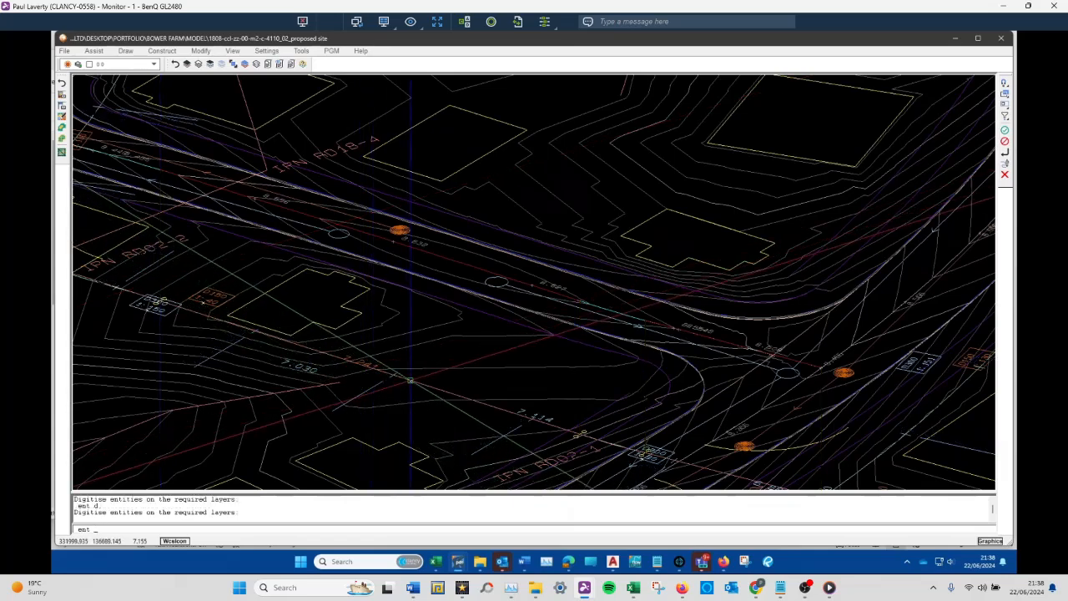
{"action": "type", "text": "d"}
{"action": "key", "text": "Return"}
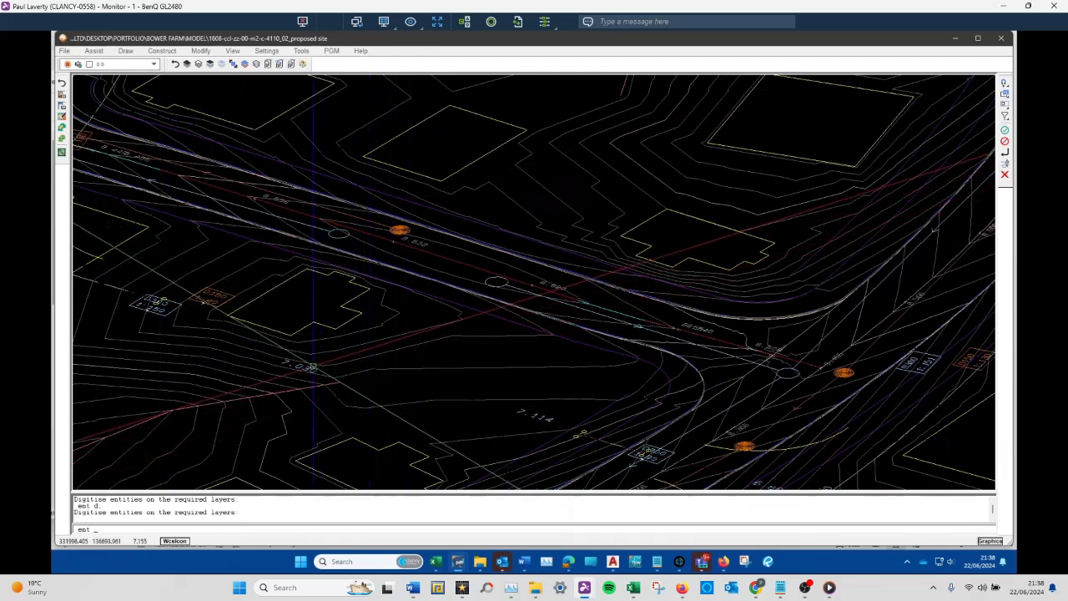
{"action": "left_click", "coordinate": [314, 368]}
{"action": "left_click", "coordinate": [336, 383]}
{"action": "scroll", "coordinate": [342, 306], "scroll_direction": "down", "scroll_amount": 3}
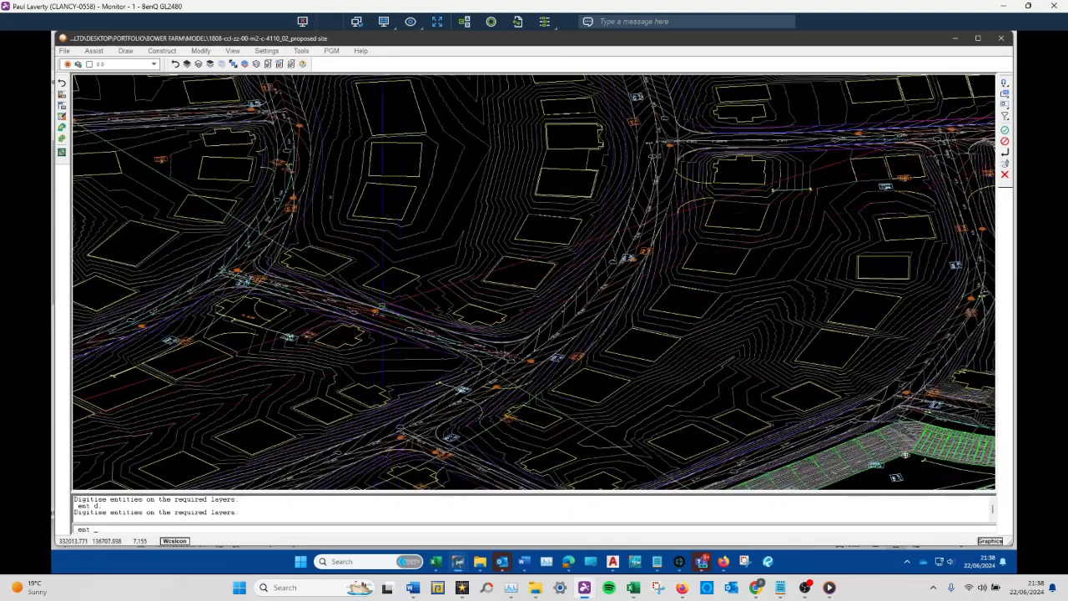
{"action": "scroll", "coordinate": [276, 157], "scroll_direction": "down", "scroll_amount": 2}
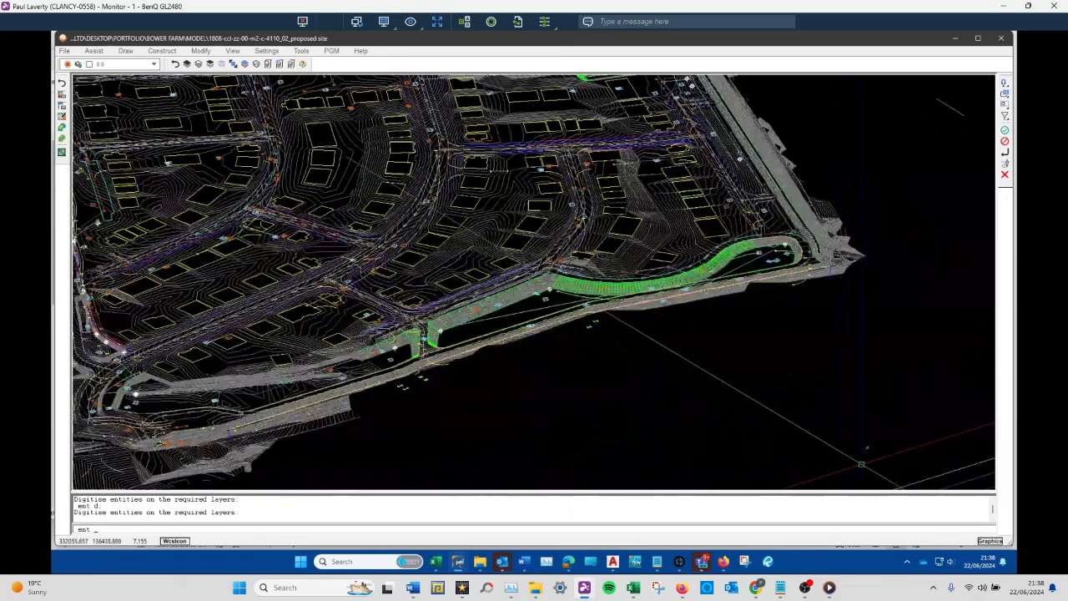
{"action": "scroll", "coordinate": [651, 268], "scroll_direction": "up", "scroll_amount": 1}
{"action": "scroll", "coordinate": [652, 268], "scroll_direction": "up", "scroll_amount": 2}
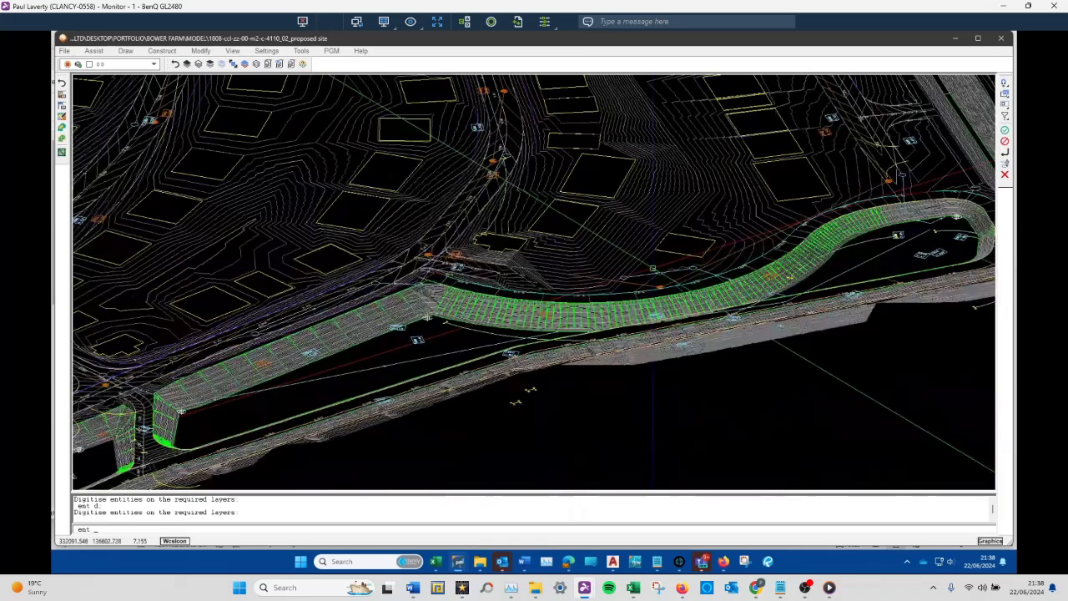
- Switch to File Explorer, enter the N RD09 folder and open its $HEAD file in Notepad
{"action": "left_click", "coordinate": [481, 560]}
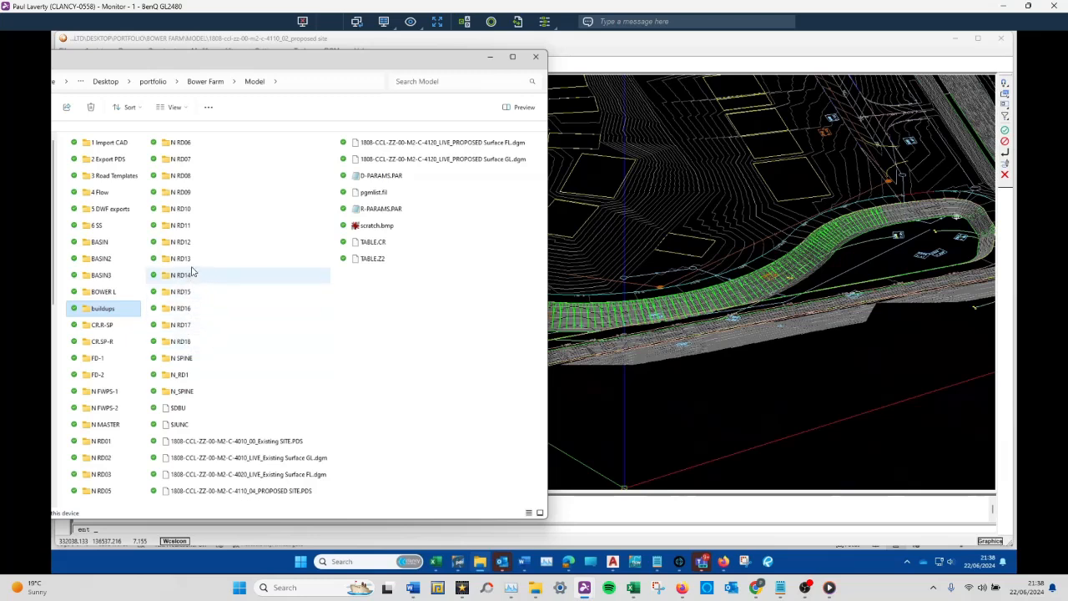
{"action": "double_click", "coordinate": [190, 193]}
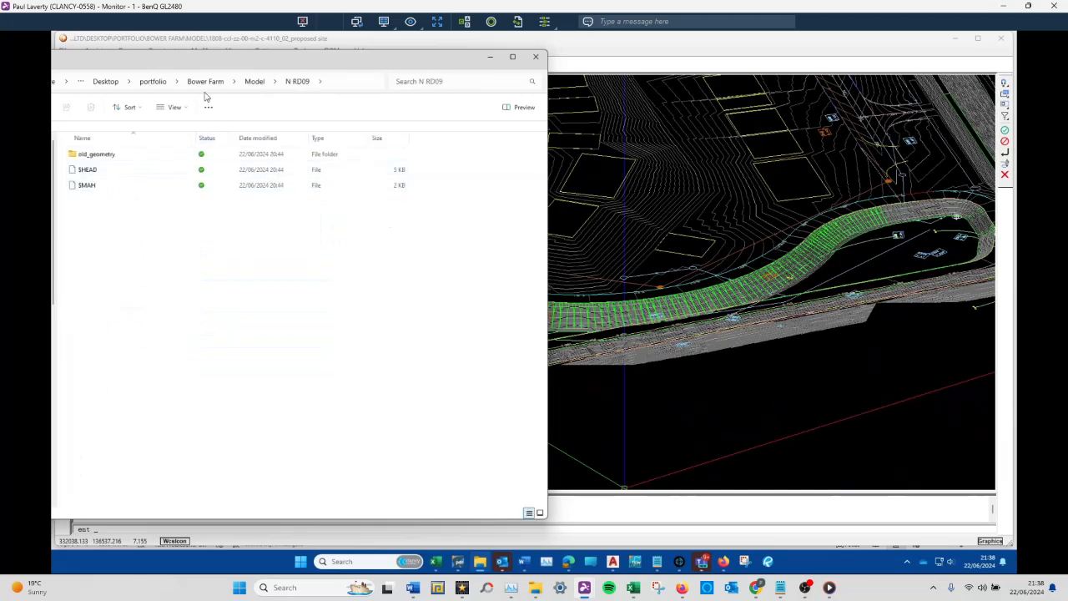
{"action": "left_click", "coordinate": [141, 174]}
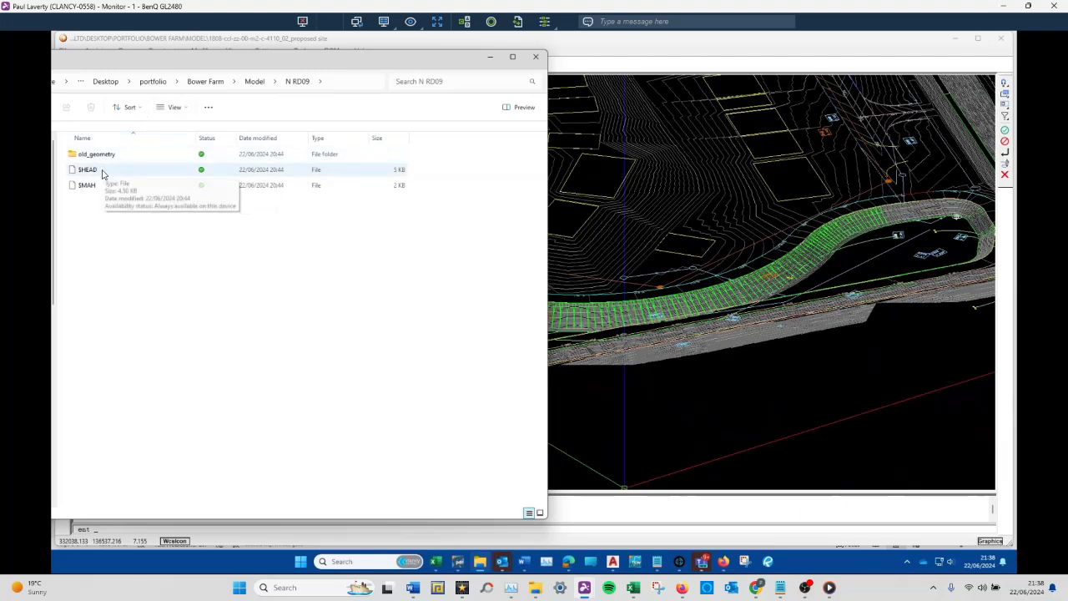
{"action": "double_click", "coordinate": [102, 174]}
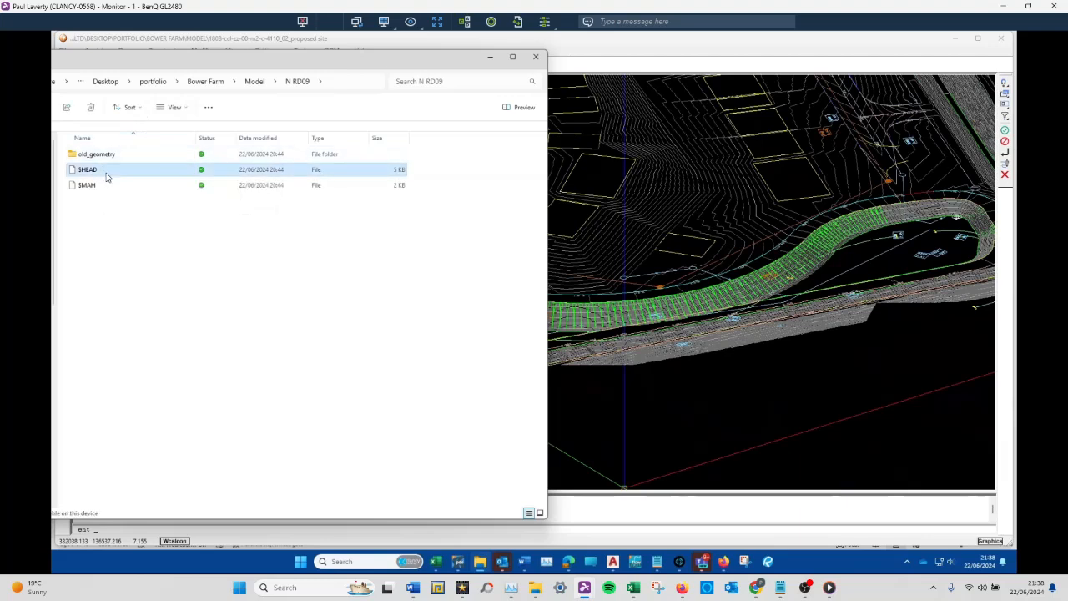
{"action": "left_click", "coordinate": [464, 296]}
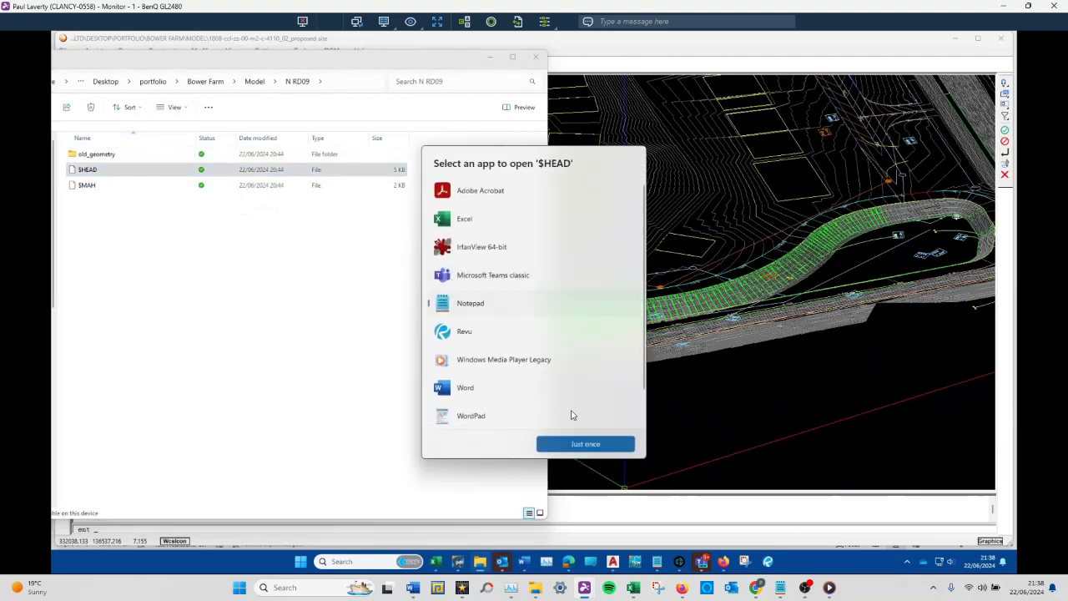
{"action": "left_click", "coordinate": [586, 450]}
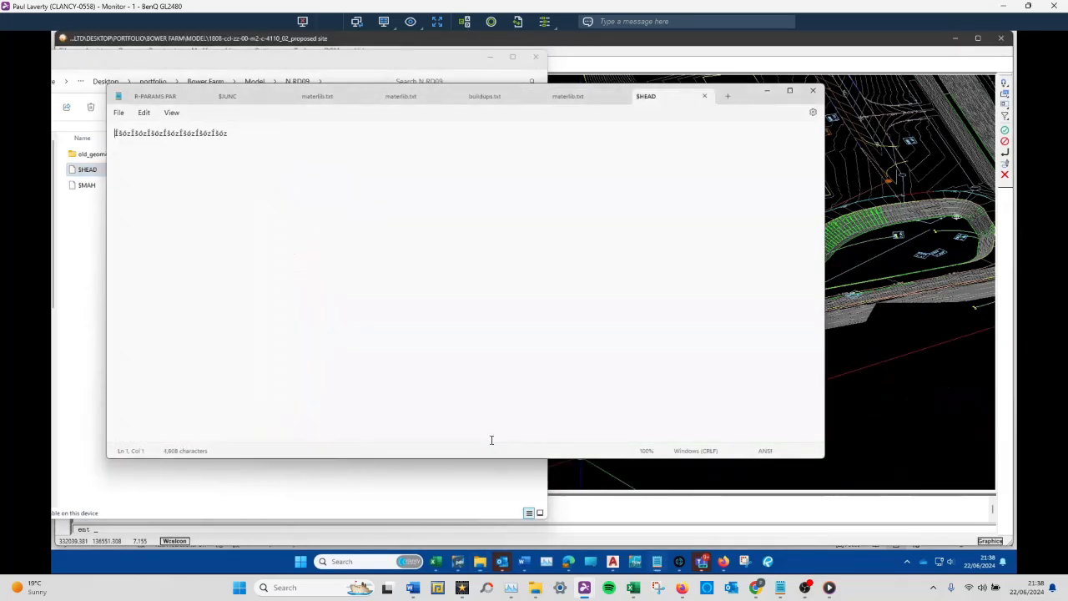
- View the N RD09 folder's $MAH file in Notepad, then close both alignment files and minimise Notepad
{"action": "double_click", "coordinate": [85, 185]}
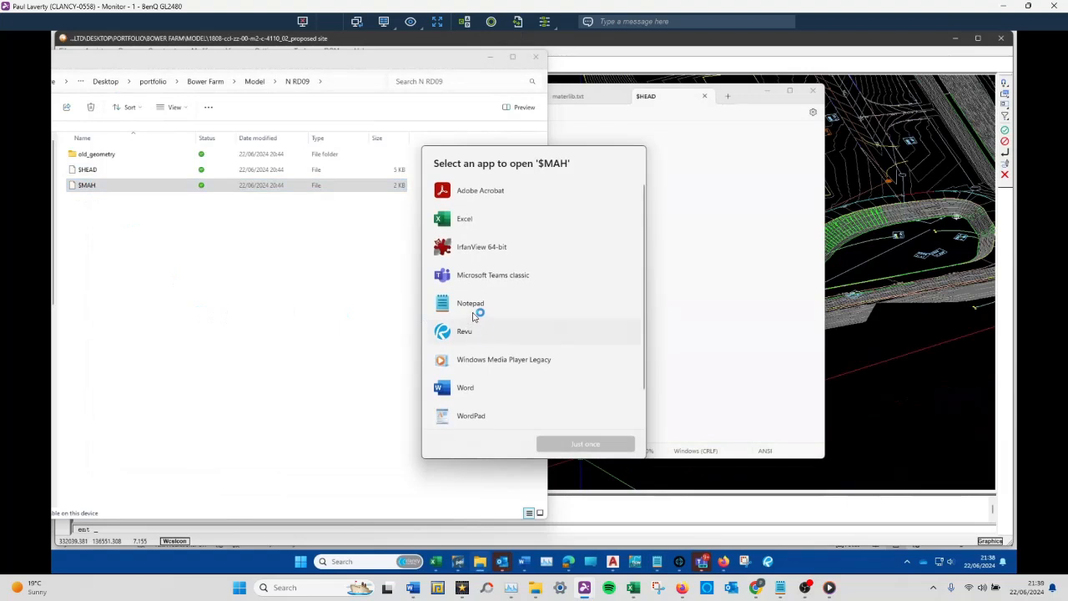
{"action": "left_click", "coordinate": [471, 307]}
{"action": "left_click", "coordinate": [583, 443]}
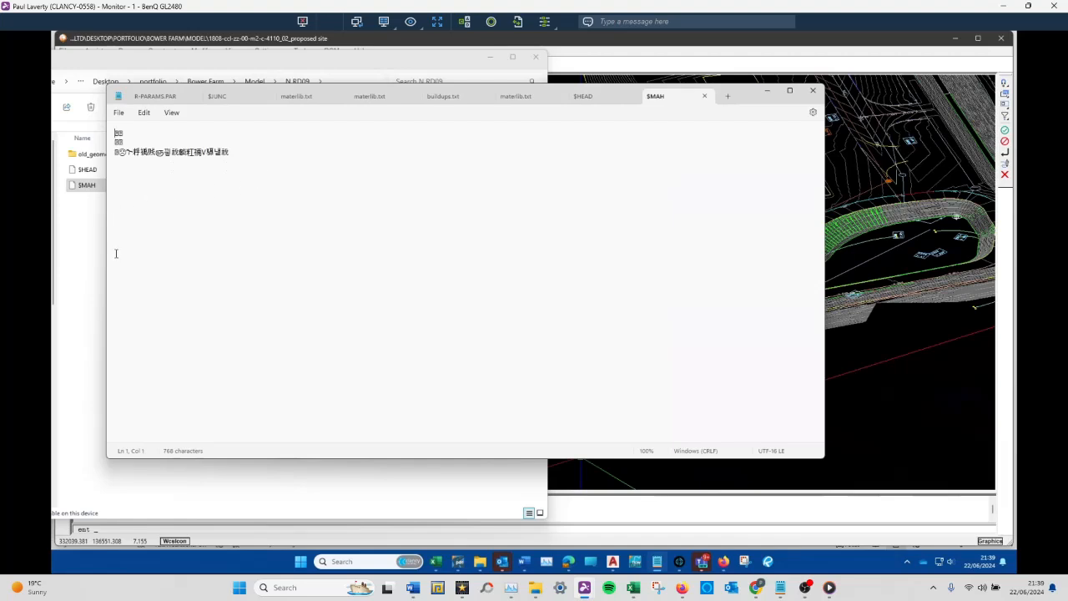
{"action": "left_click", "coordinate": [704, 98]}
{"action": "left_click", "coordinate": [634, 98]}
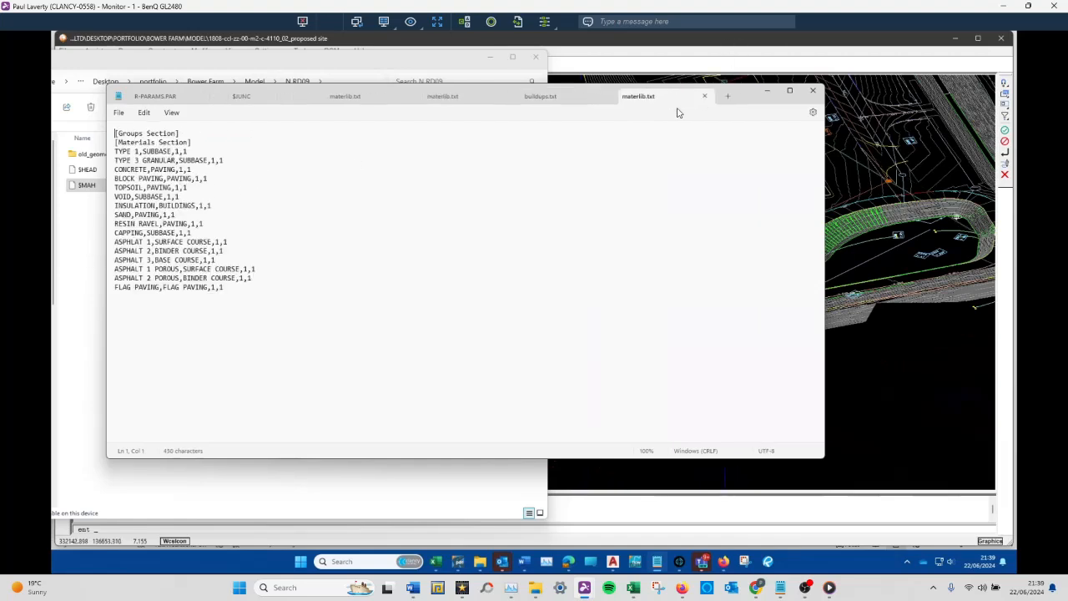
{"action": "left_click", "coordinate": [767, 90]}
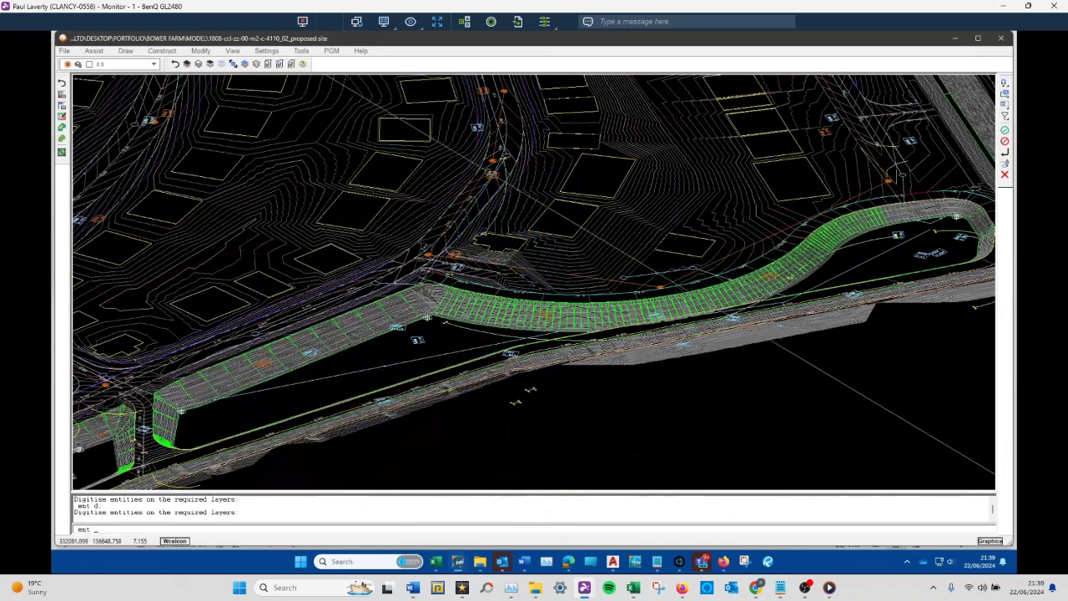
- Check the N RD10 carriageway's offset and width settings in the Alignment module, cancelling without changes
{"action": "scroll", "coordinate": [488, 148], "scroll_direction": "up", "scroll_amount": 2}
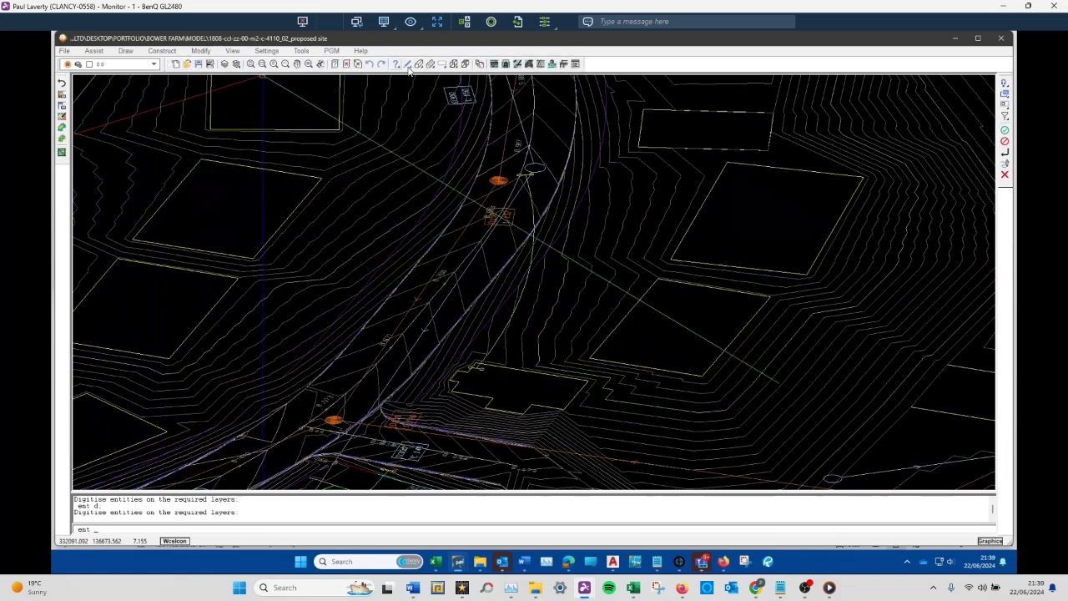
{"action": "left_click", "coordinate": [494, 64]}
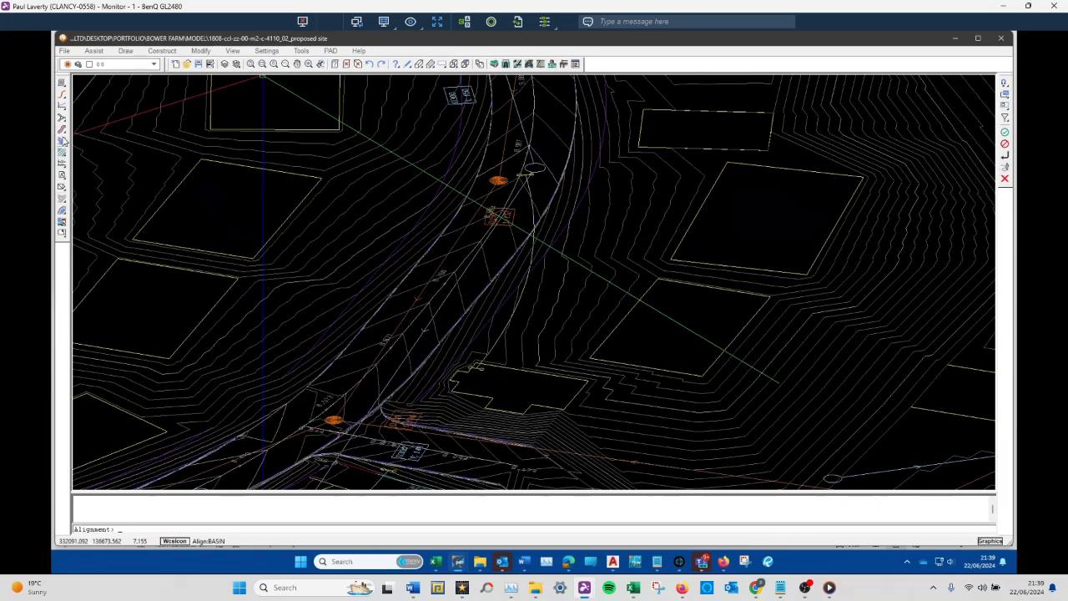
{"action": "left_click", "coordinate": [62, 141]}
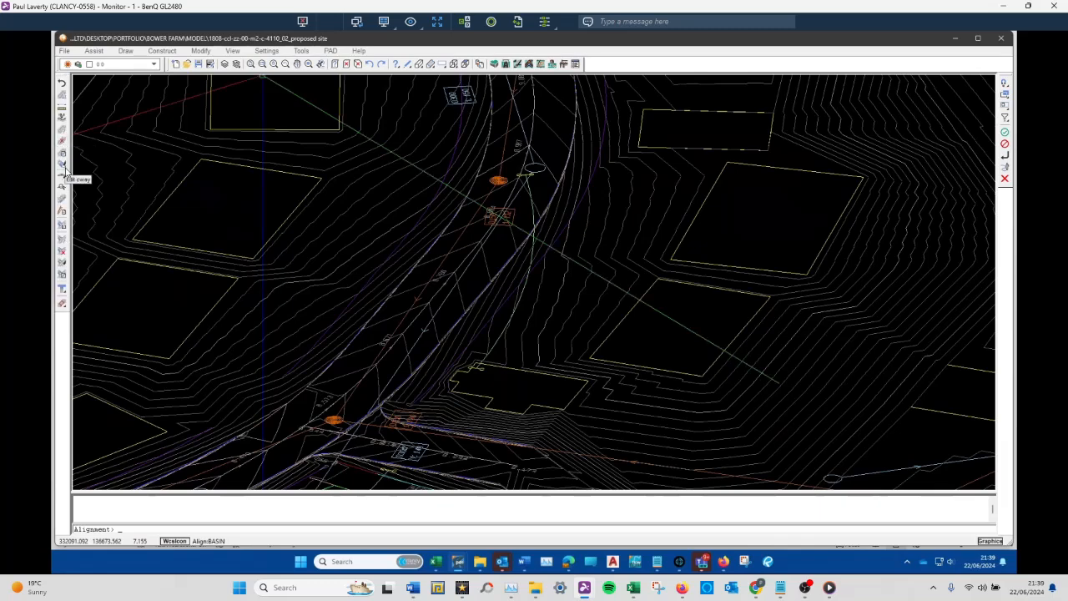
{"action": "left_click", "coordinate": [62, 171]}
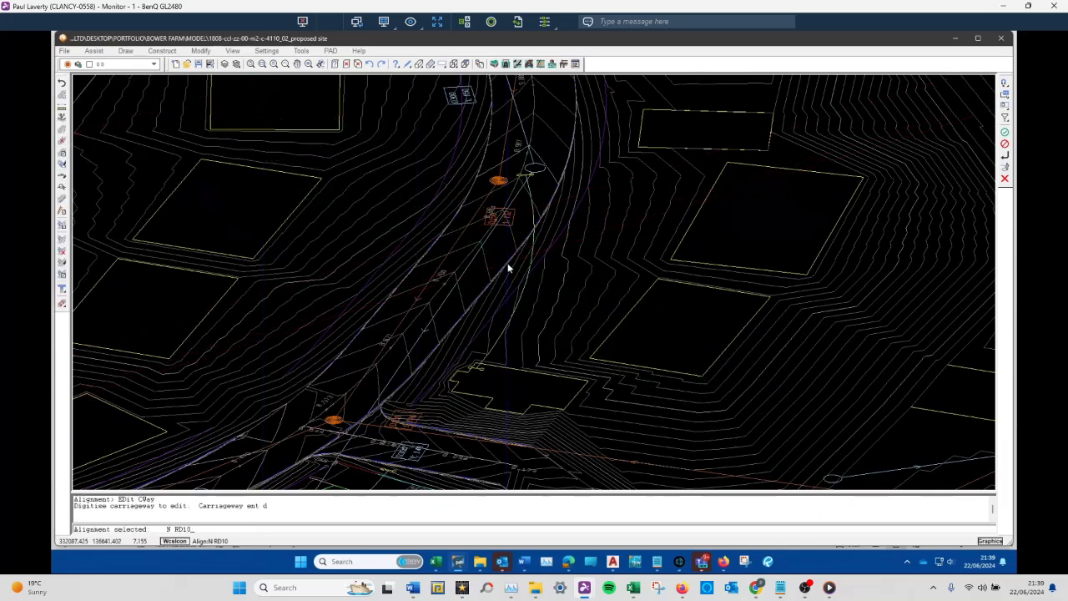
{"action": "left_click", "coordinate": [508, 267]}
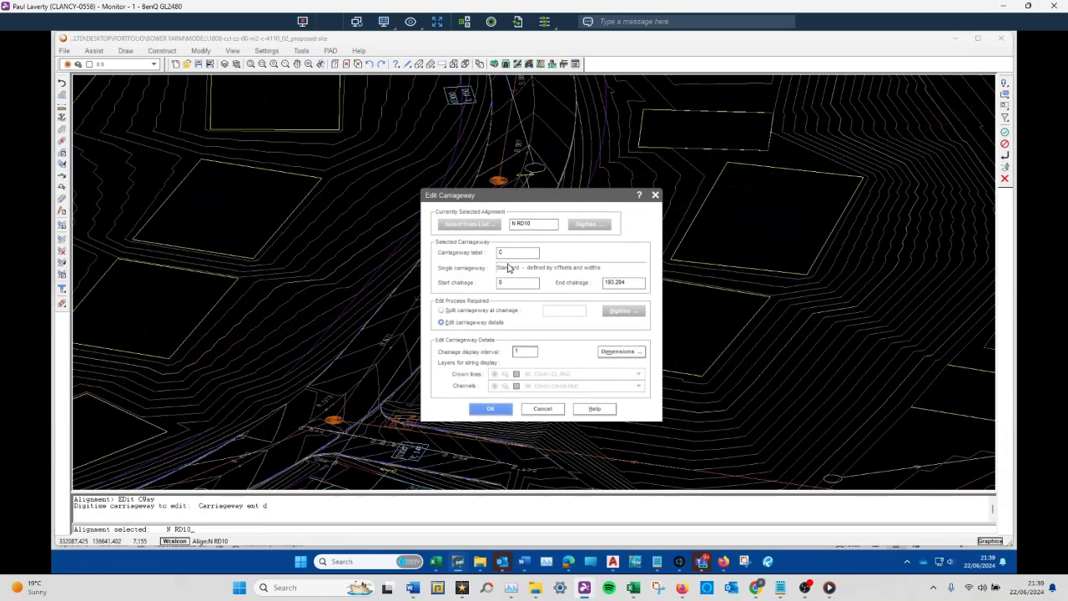
{"action": "left_click", "coordinate": [621, 352]}
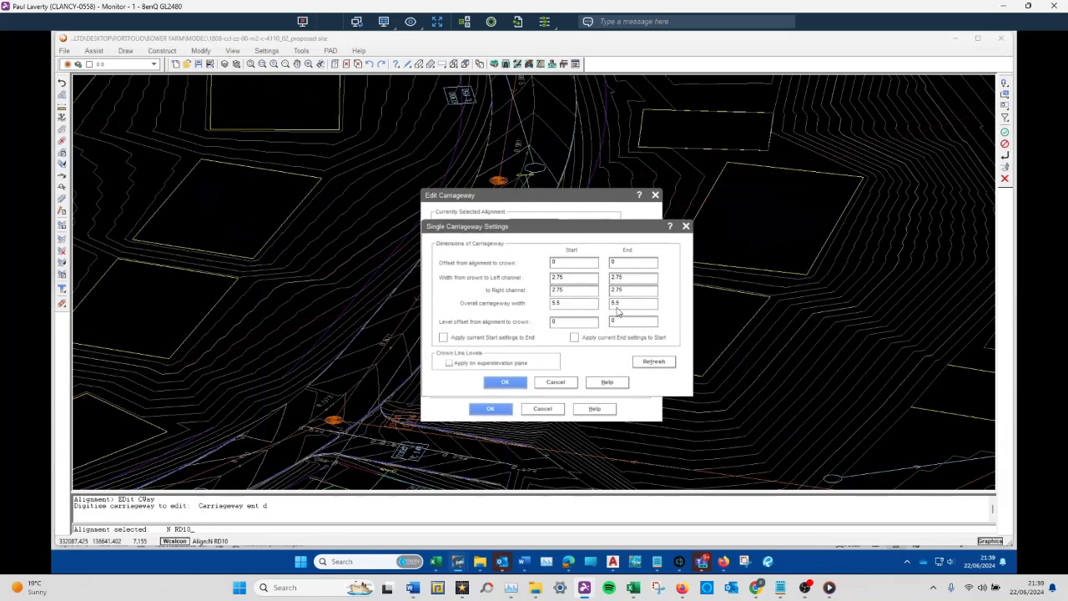
{"action": "left_click", "coordinate": [555, 383]}
{"action": "left_click", "coordinate": [542, 408]}
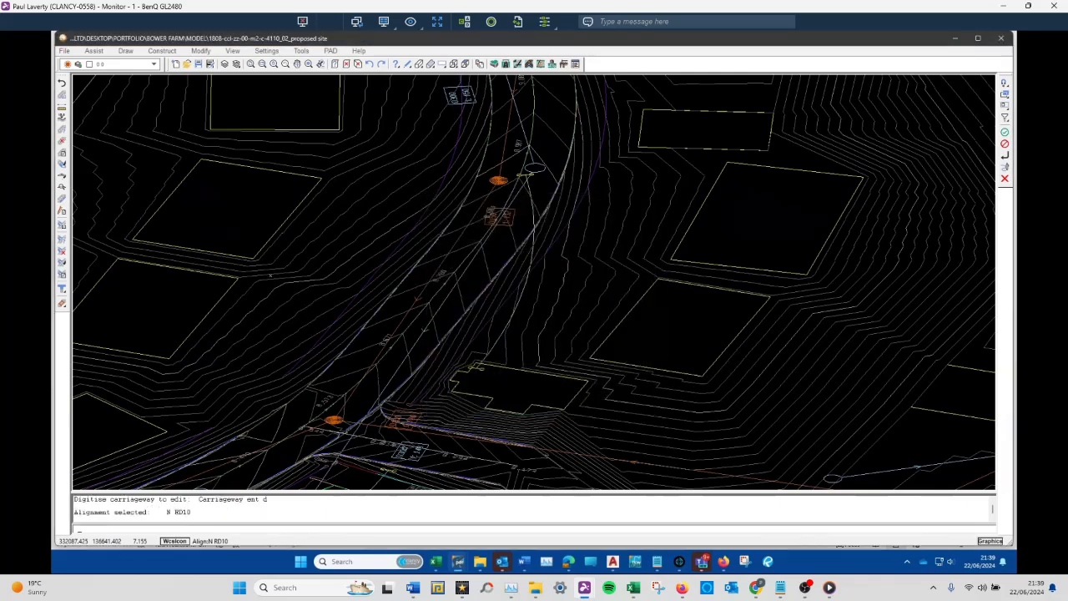
- Return to the Model folder in File Explorer and show its contents in Details view, sorted by name ascending
{"action": "left_click", "coordinate": [479, 564]}
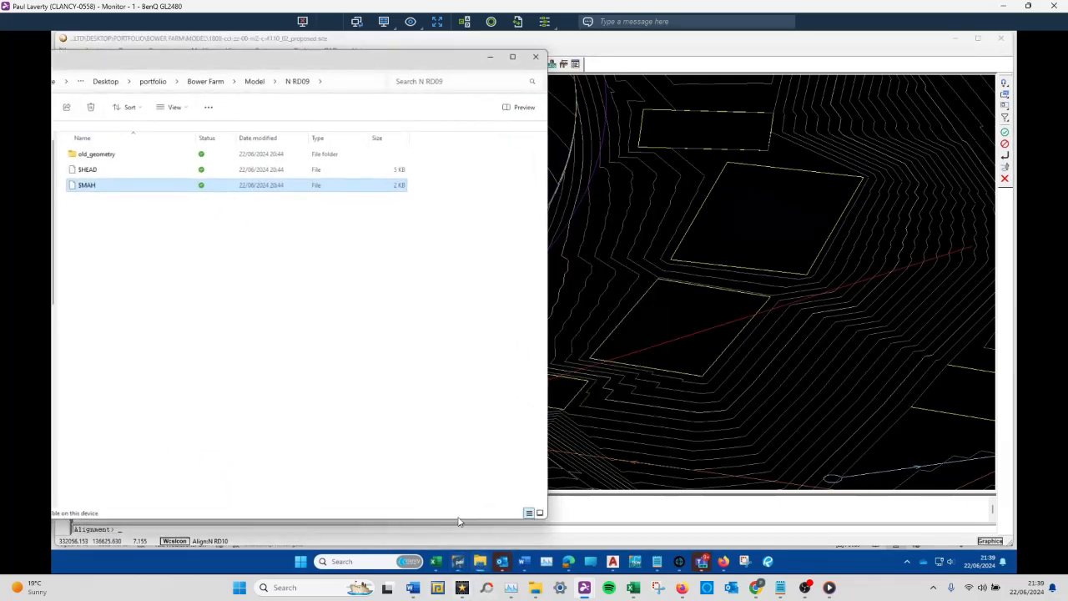
{"action": "left_click", "coordinate": [263, 82]}
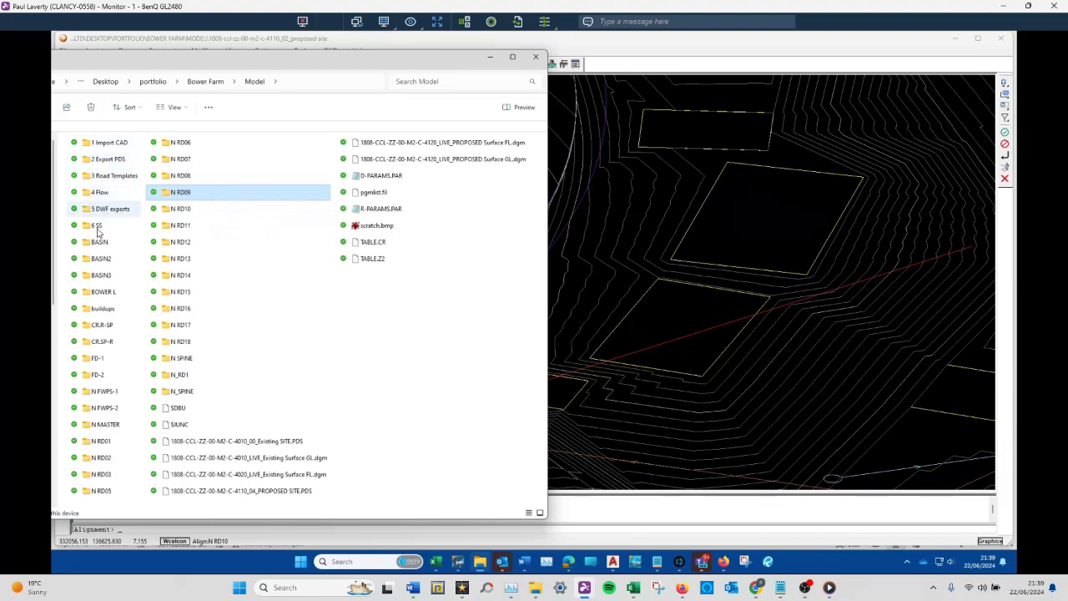
{"action": "left_click", "coordinate": [106, 143]}
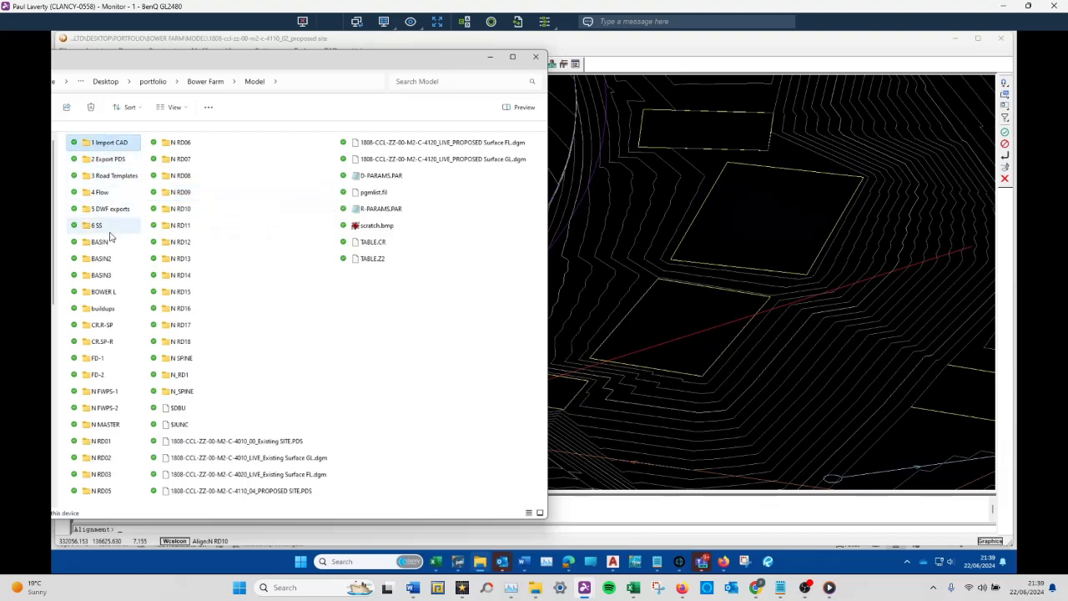
{"action": "left_click", "coordinate": [176, 107]}
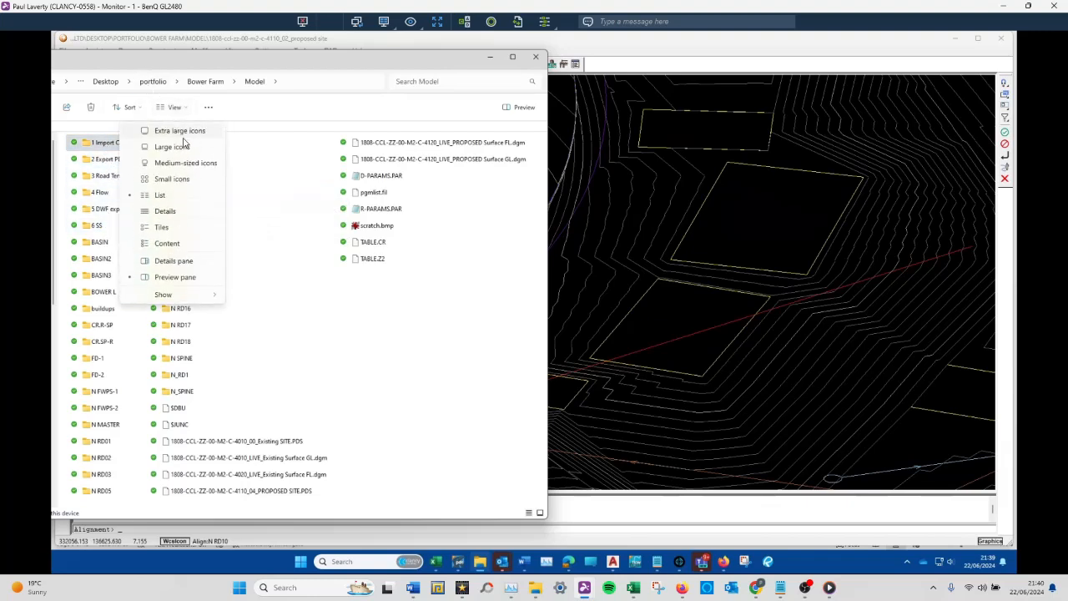
{"action": "left_click", "coordinate": [171, 215]}
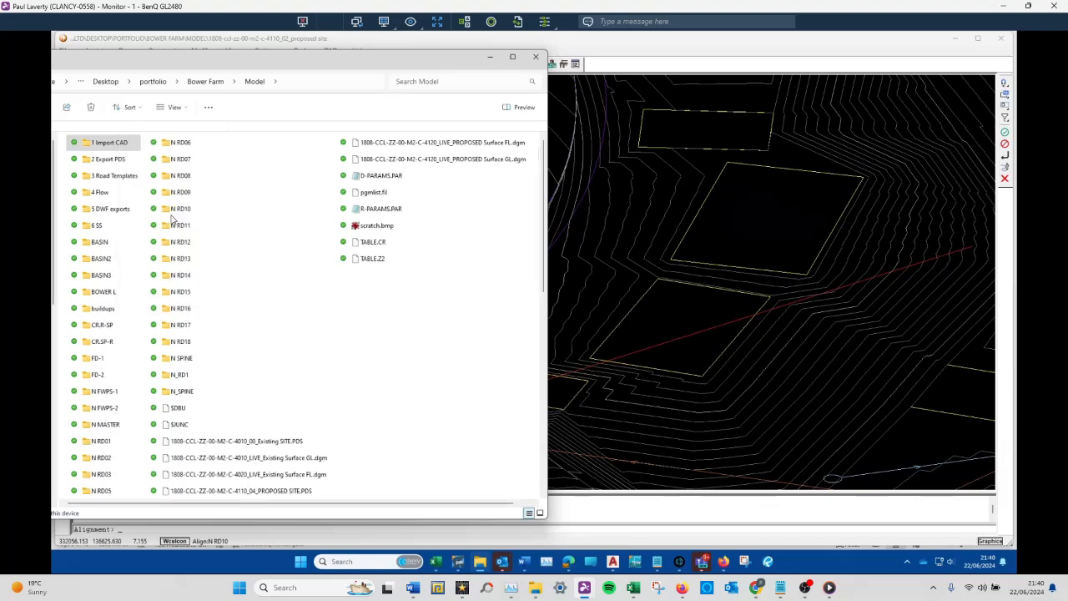
{"action": "left_click", "coordinate": [142, 140]}
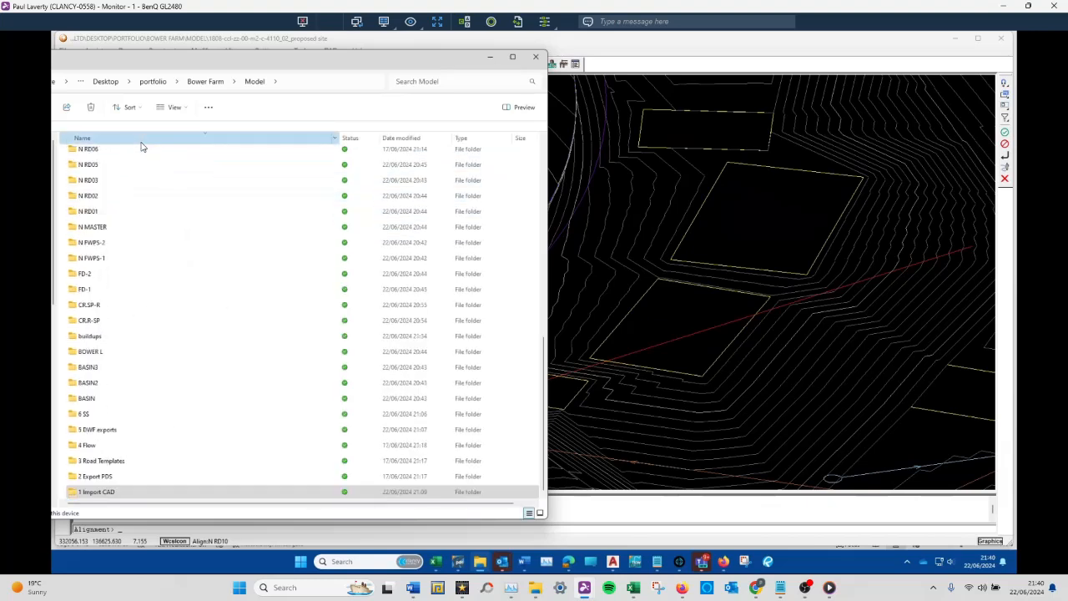
{"action": "left_click", "coordinate": [142, 142]}
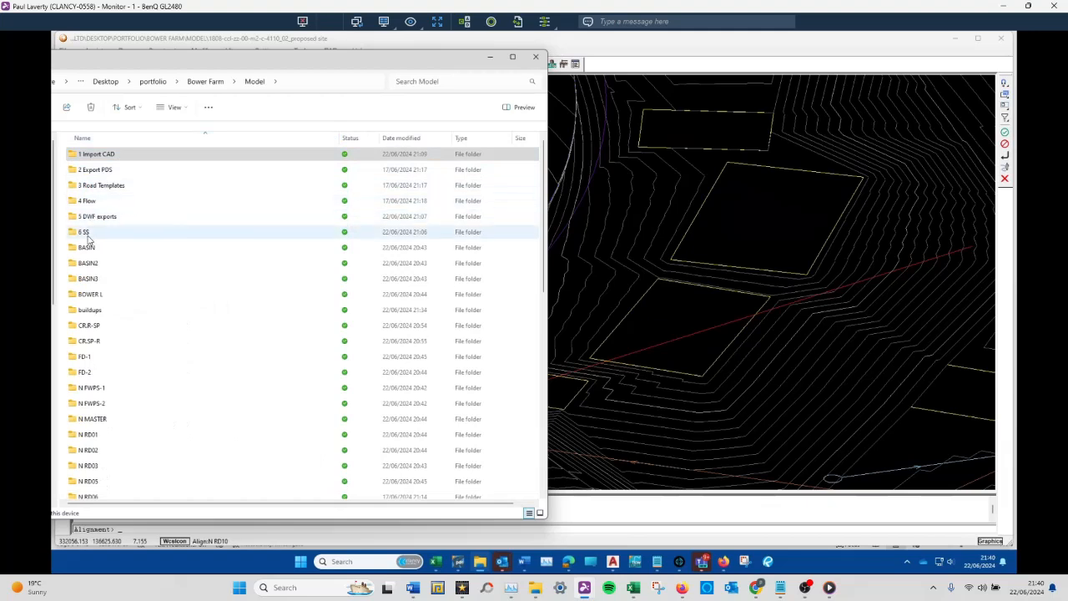
- View the files in the 1 Import CAD folder sorted by type, and return to the Model folder
{"action": "left_click", "coordinate": [97, 158]}
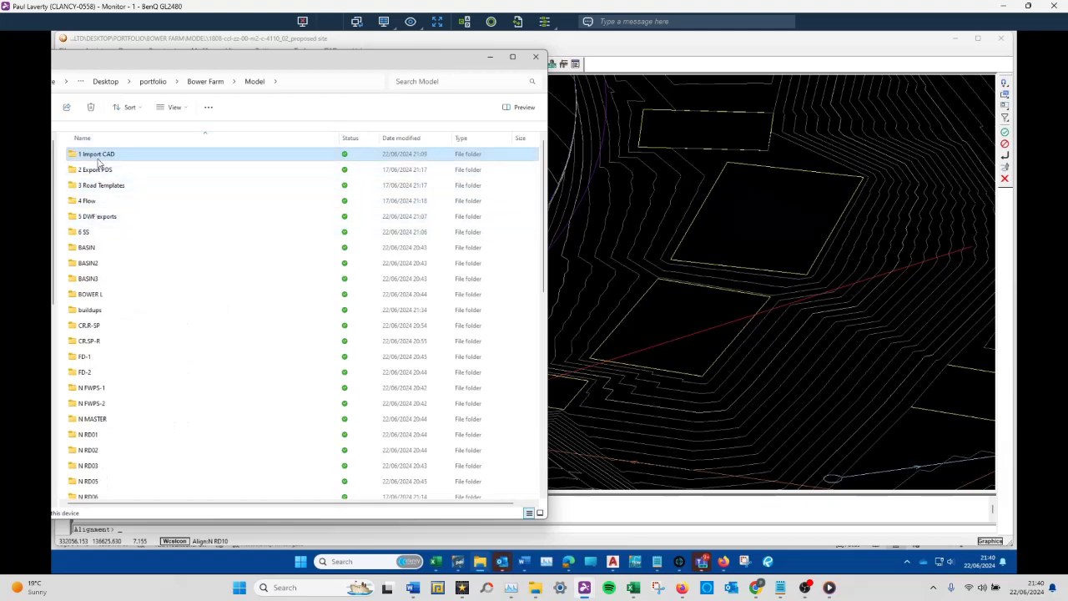
{"action": "double_click", "coordinate": [98, 157]}
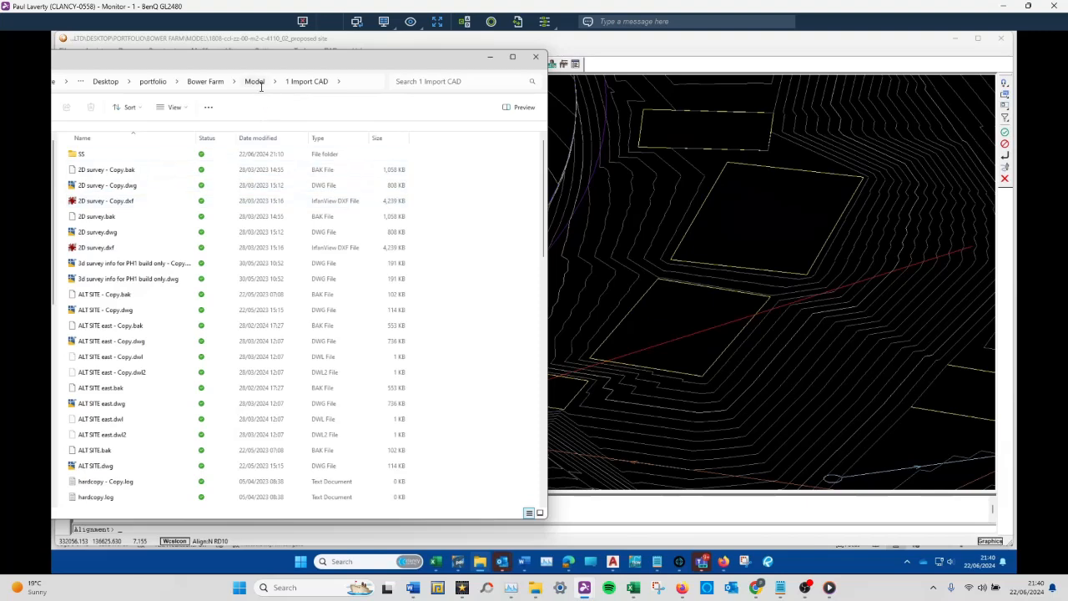
{"action": "left_click", "coordinate": [349, 140]}
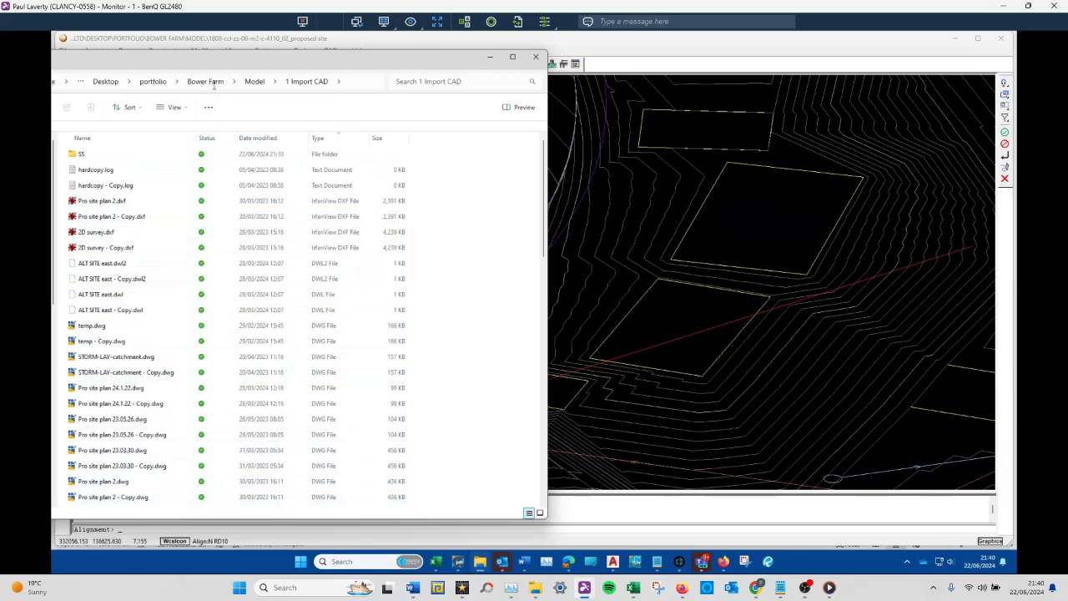
{"action": "left_click", "coordinate": [254, 82]}
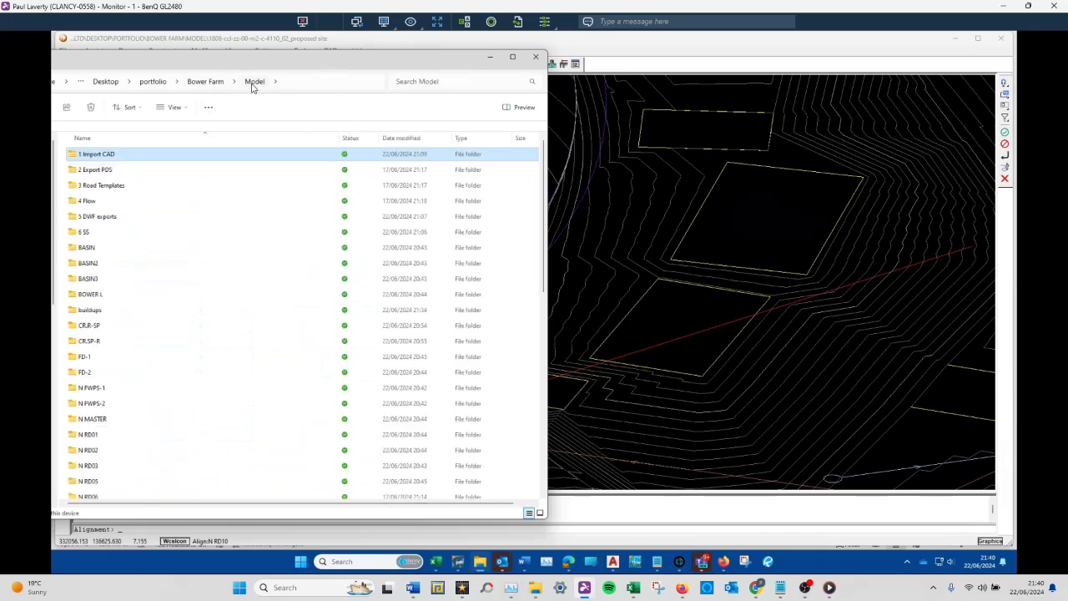
- Return to the proposed site model and examine the green-edged basins, nearby house plots and boundary embankment from several angles
{"action": "left_click", "coordinate": [693, 163]}
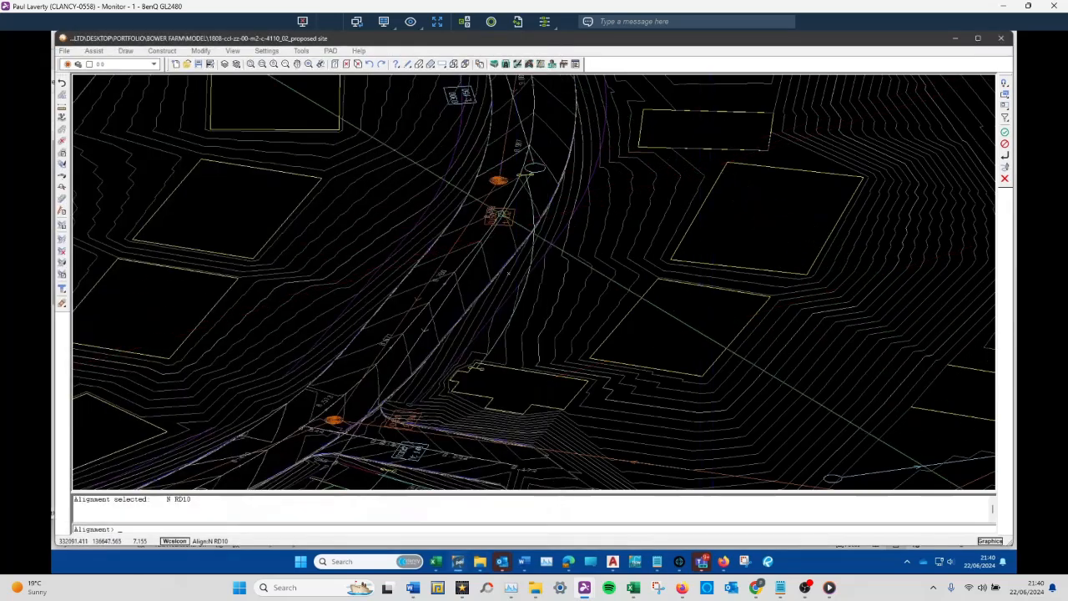
{"action": "scroll", "coordinate": [513, 271], "scroll_direction": "down", "scroll_amount": 3}
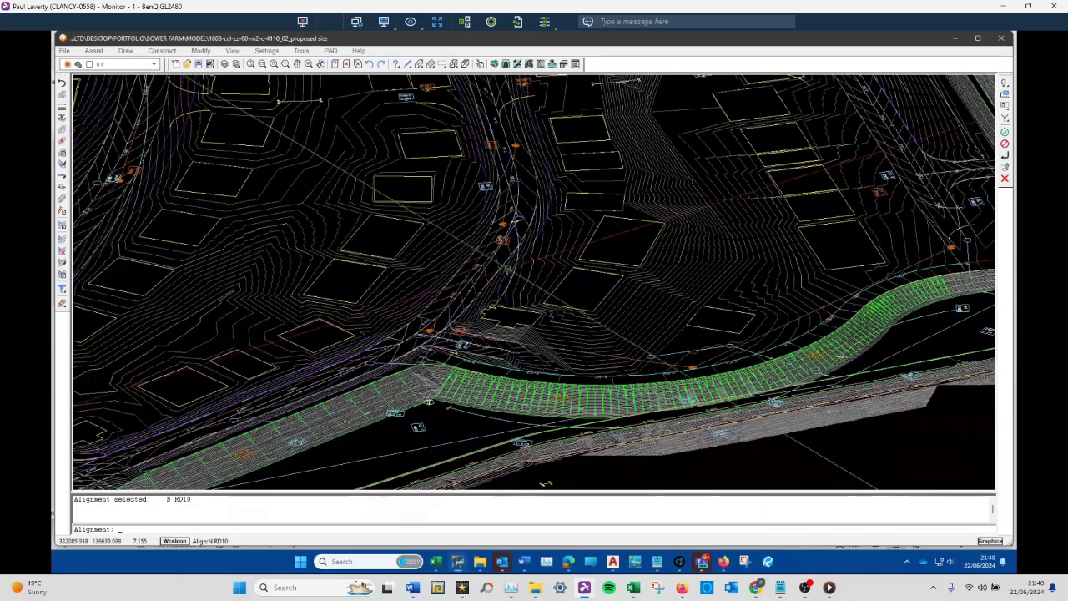
{"action": "scroll", "coordinate": [428, 402], "scroll_direction": "down", "scroll_amount": 3}
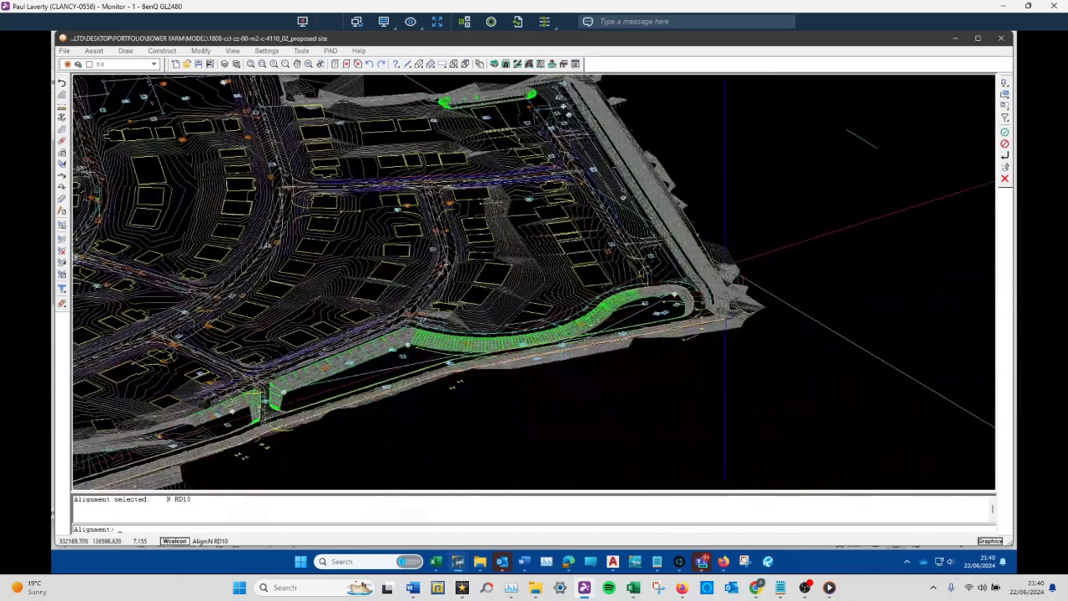
{"action": "scroll", "coordinate": [617, 261], "scroll_direction": "up", "scroll_amount": 3}
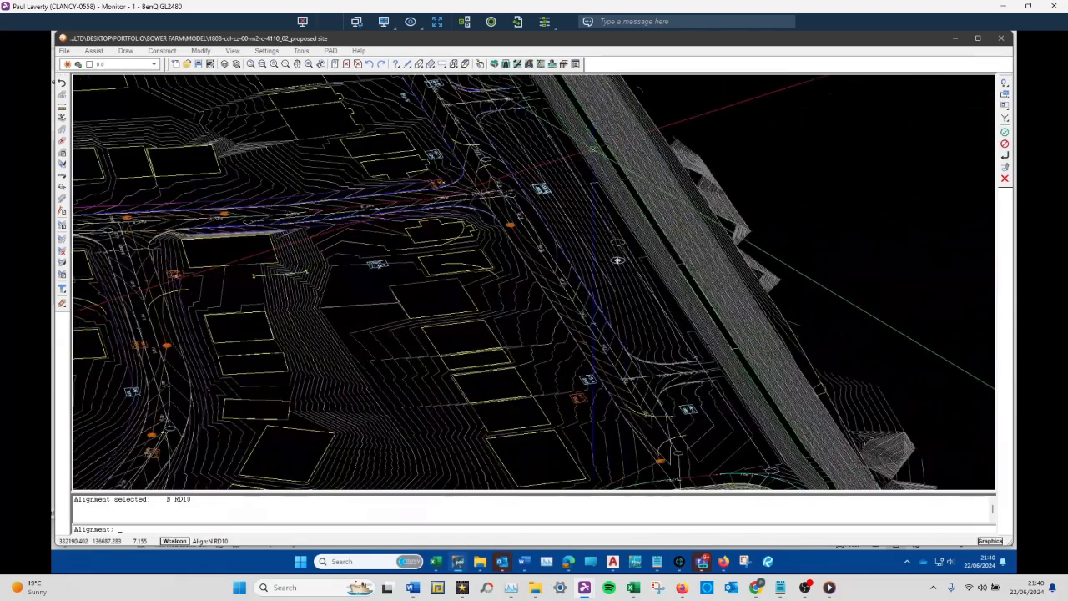
{"action": "scroll", "coordinate": [592, 189], "scroll_direction": "down", "scroll_amount": 3}
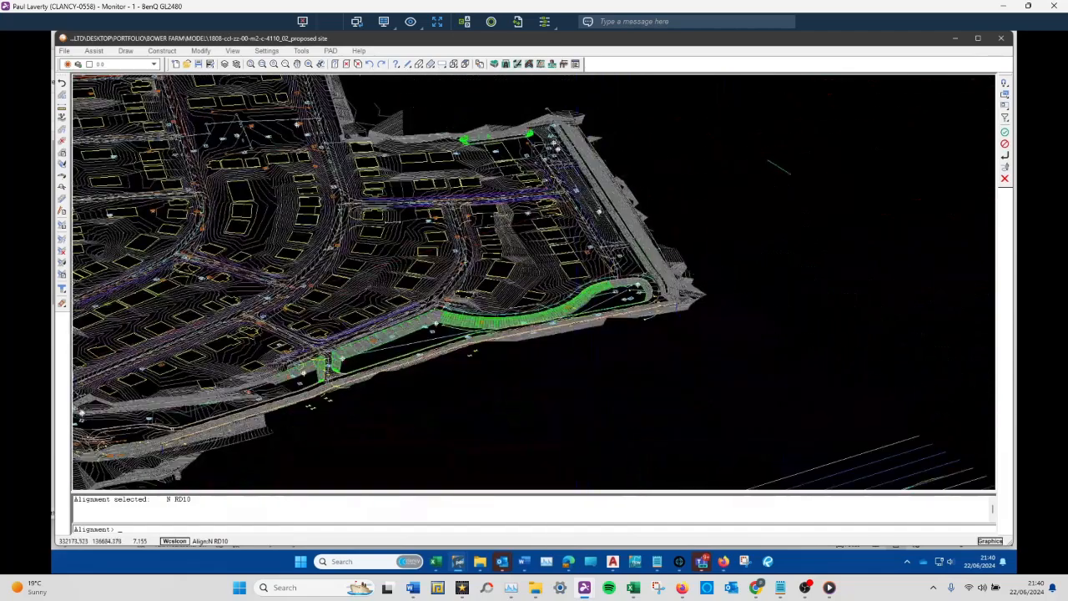
{"action": "scroll", "coordinate": [525, 129], "scroll_direction": "up", "scroll_amount": 4}
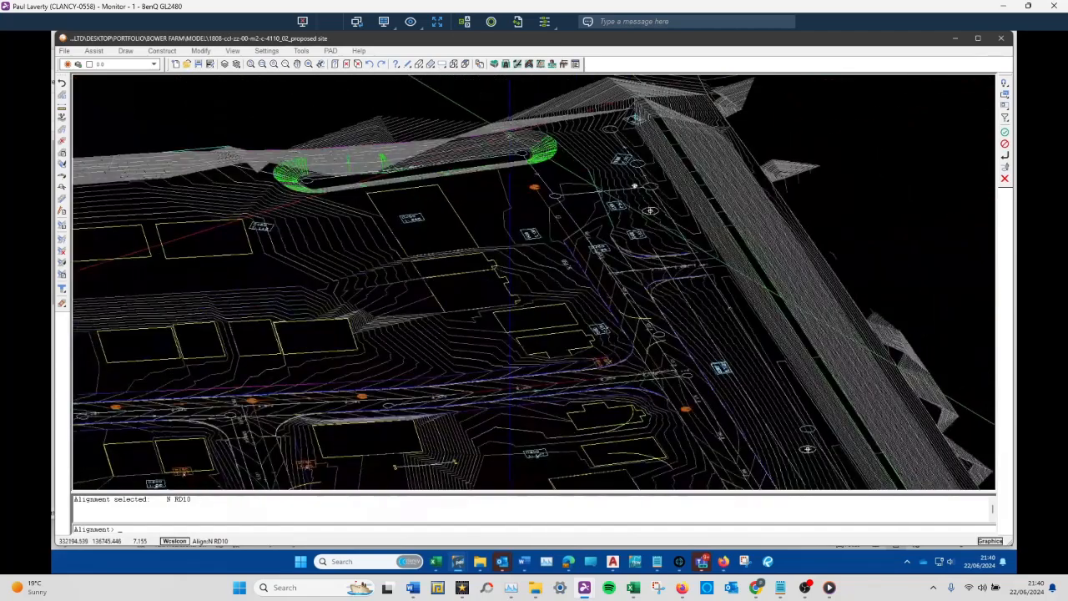
{"action": "scroll", "coordinate": [634, 185], "scroll_direction": "up", "scroll_amount": 2}
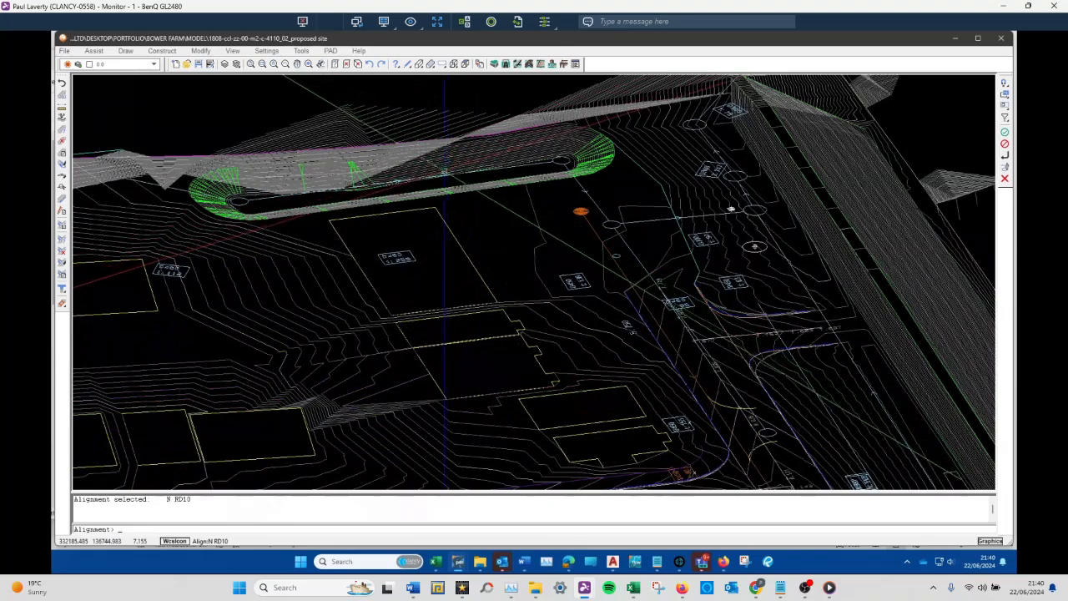
{"action": "middle_click_drag", "start_coordinate": [422, 159], "coordinate": [432, 169]}
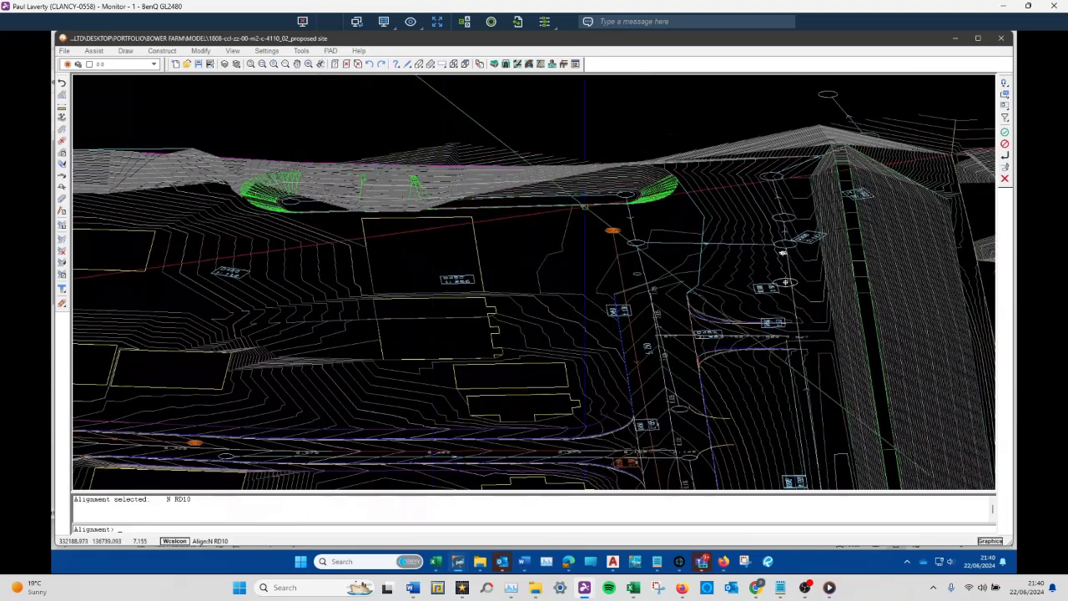
{"action": "scroll", "coordinate": [669, 200], "scroll_direction": "down", "scroll_amount": 2}
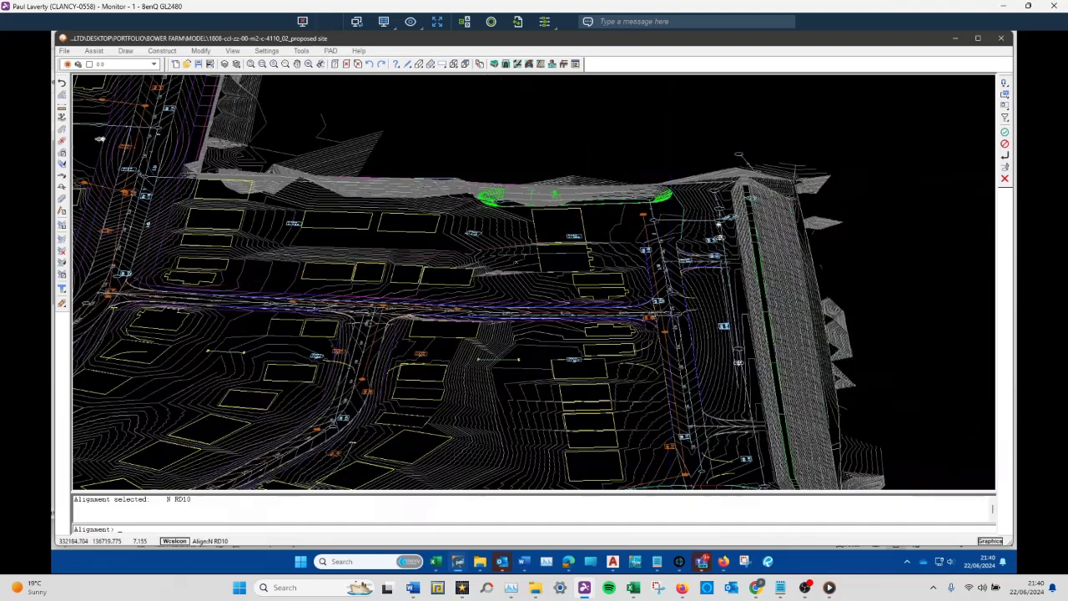
{"action": "scroll", "coordinate": [505, 282], "scroll_direction": "down", "scroll_amount": 2}
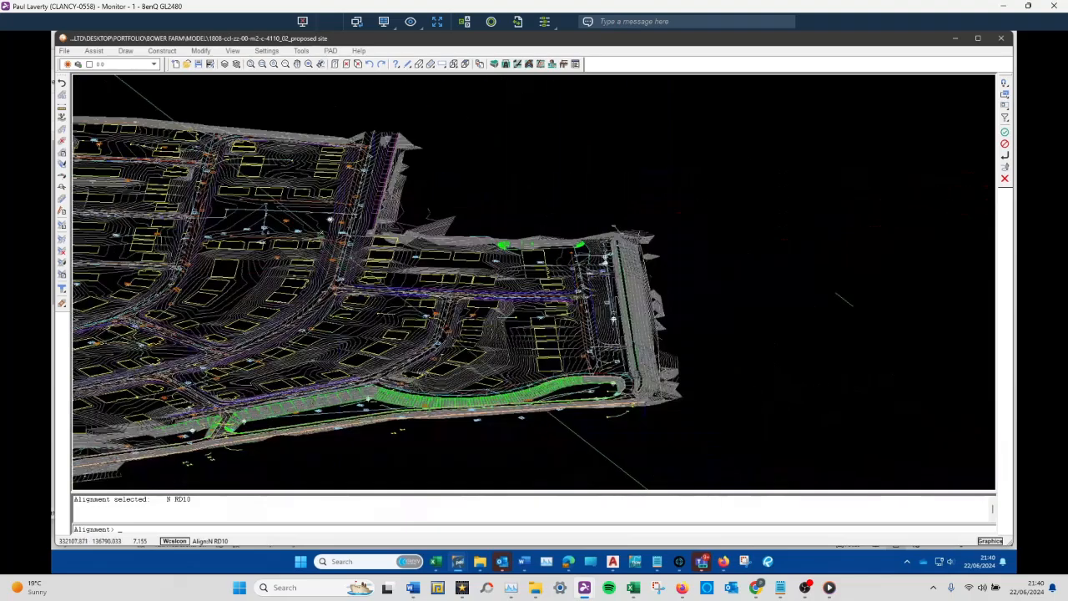
- Examine the open area between the house plots and the road junction at the site's outer corner in the 3D model
{"action": "scroll", "coordinate": [605, 341], "scroll_direction": "up", "scroll_amount": 5}
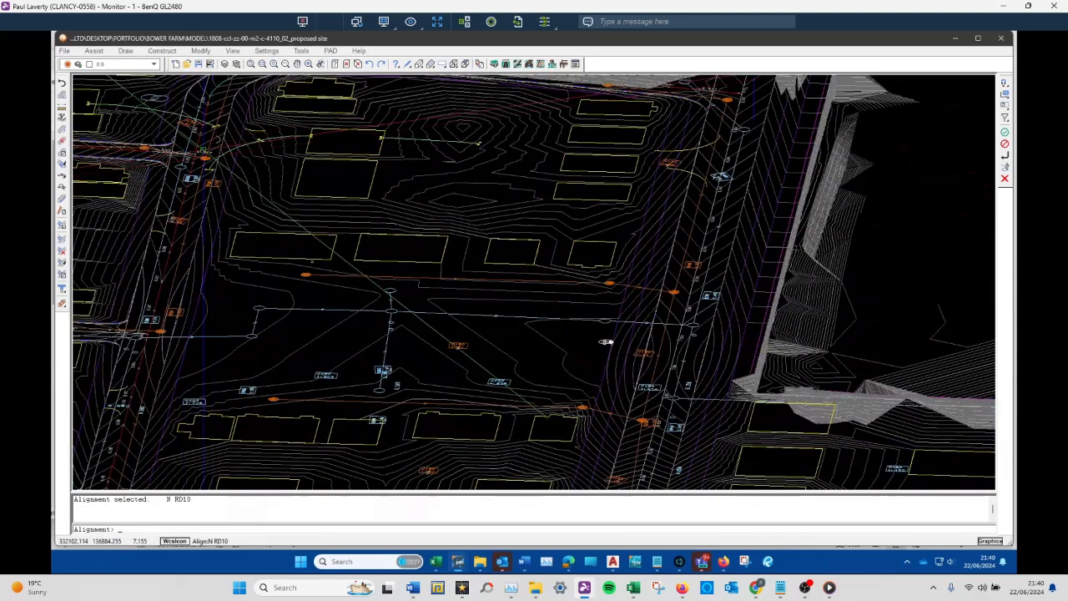
{"action": "scroll", "coordinate": [576, 309], "scroll_direction": "down", "scroll_amount": 2}
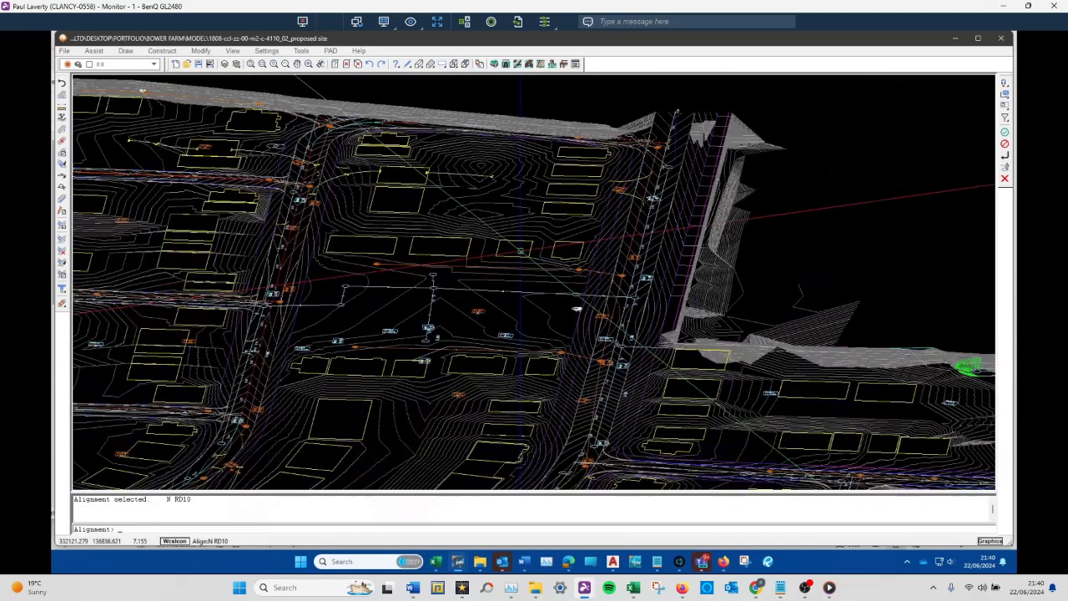
{"action": "middle_click_drag", "start_coordinate": [521, 251], "coordinate": [656, 273]}
{"action": "scroll", "coordinate": [502, 187], "scroll_direction": "down", "scroll_amount": 2}
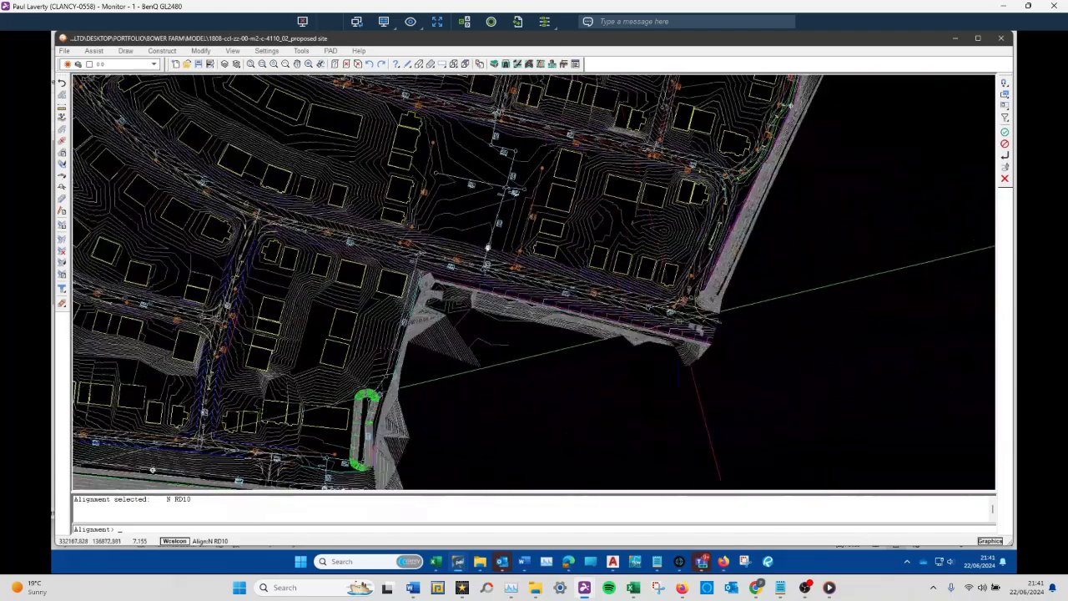
{"action": "scroll", "coordinate": [690, 311], "scroll_direction": "up", "scroll_amount": 5}
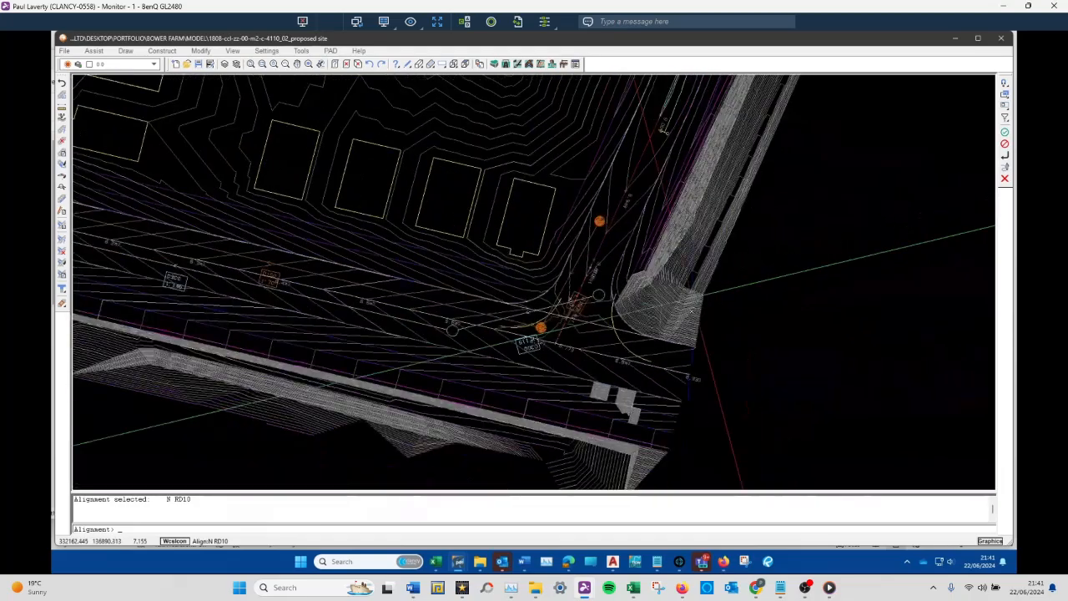
{"action": "scroll", "coordinate": [692, 311], "scroll_direction": "down", "scroll_amount": 2}
{"action": "middle_click_drag", "start_coordinate": [694, 313], "coordinate": [580, 152]}
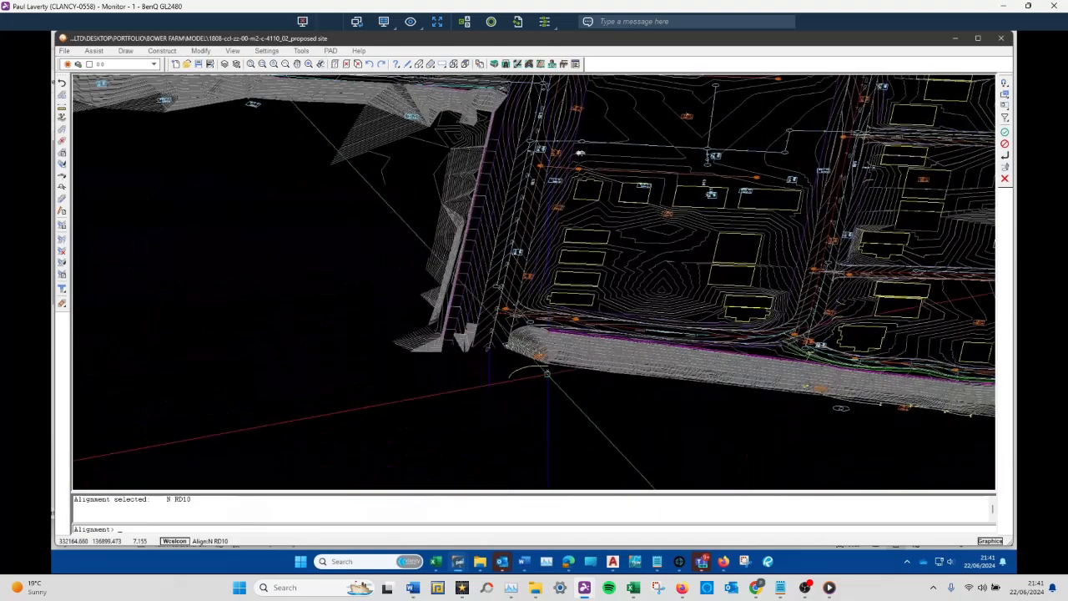
- Examine the embankment beyond the corner junction, following it along the edge road to the winding site boundary
{"action": "scroll", "coordinate": [543, 322], "scroll_direction": "up", "scroll_amount": 6}
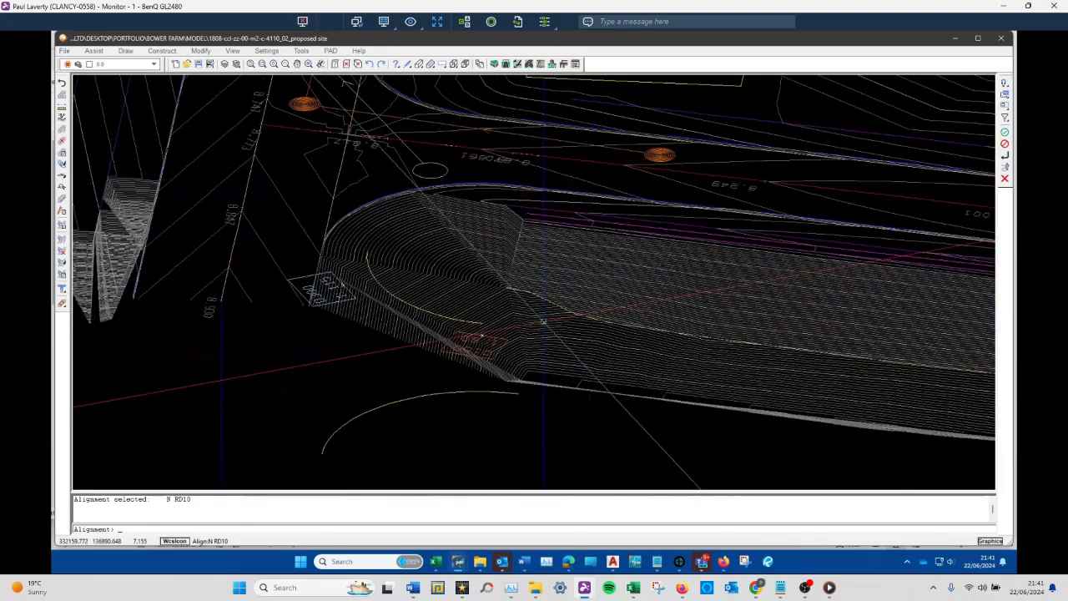
{"action": "scroll", "coordinate": [543, 321], "scroll_direction": "down", "scroll_amount": 5}
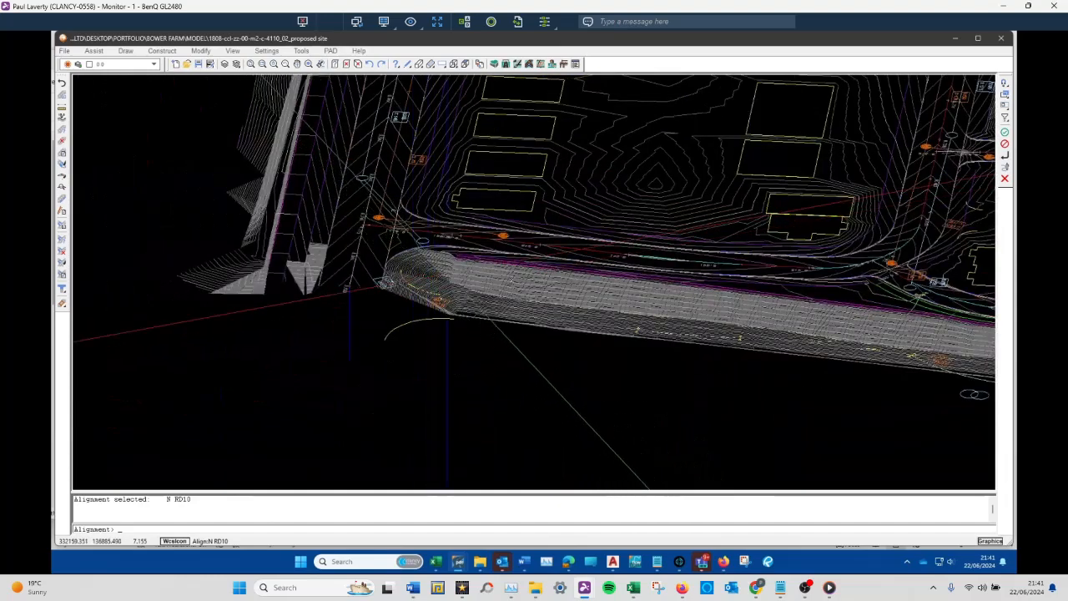
{"action": "scroll", "coordinate": [544, 322], "scroll_direction": "down", "scroll_amount": 4}
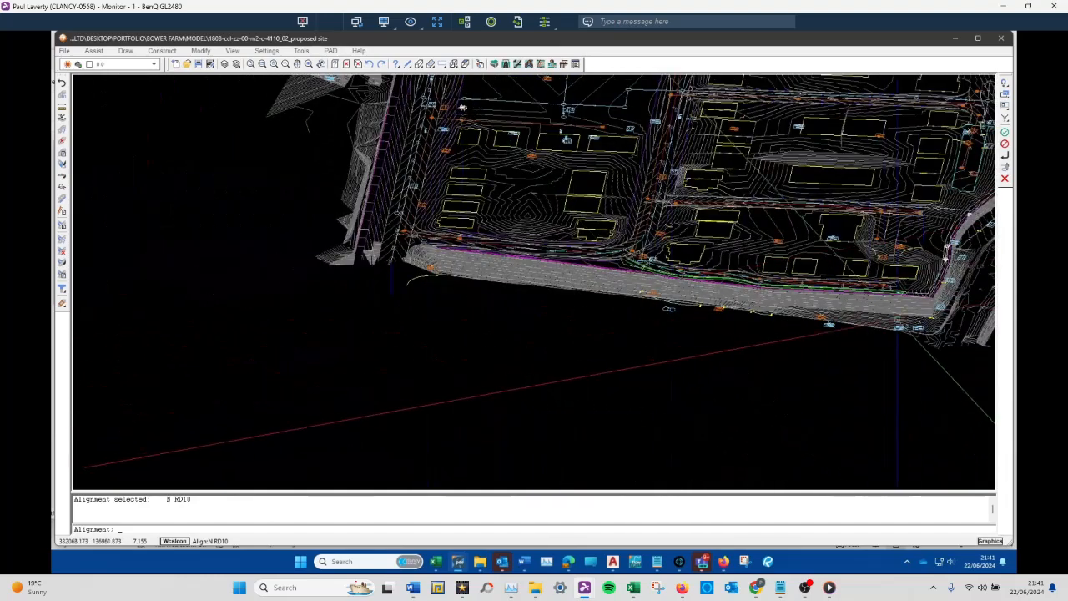
{"action": "scroll", "coordinate": [668, 309], "scroll_direction": "up", "scroll_amount": 5}
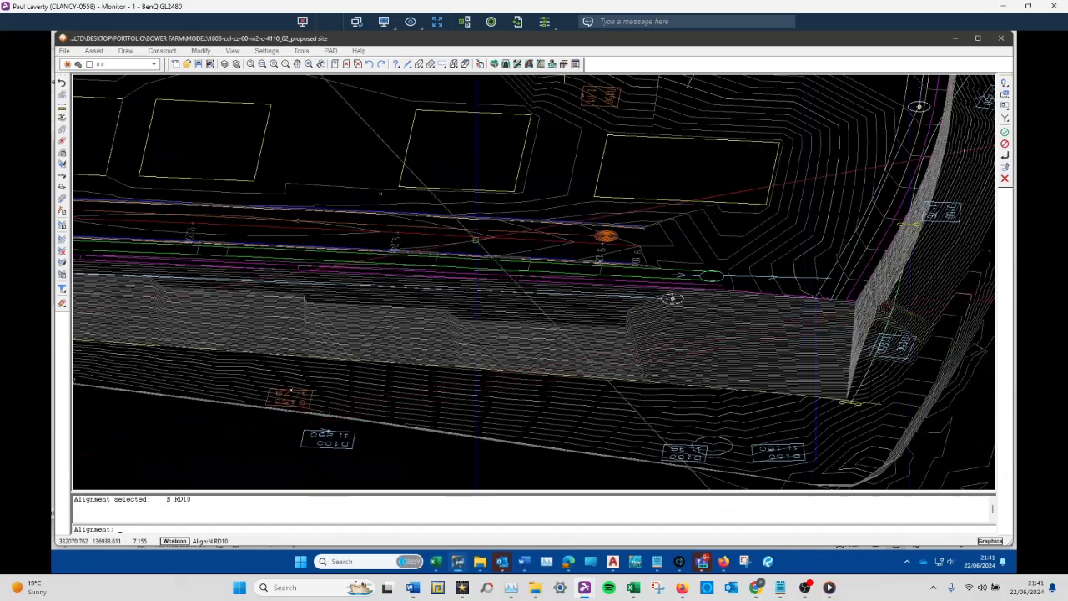
{"action": "scroll", "coordinate": [673, 297], "scroll_direction": "down", "scroll_amount": 10}
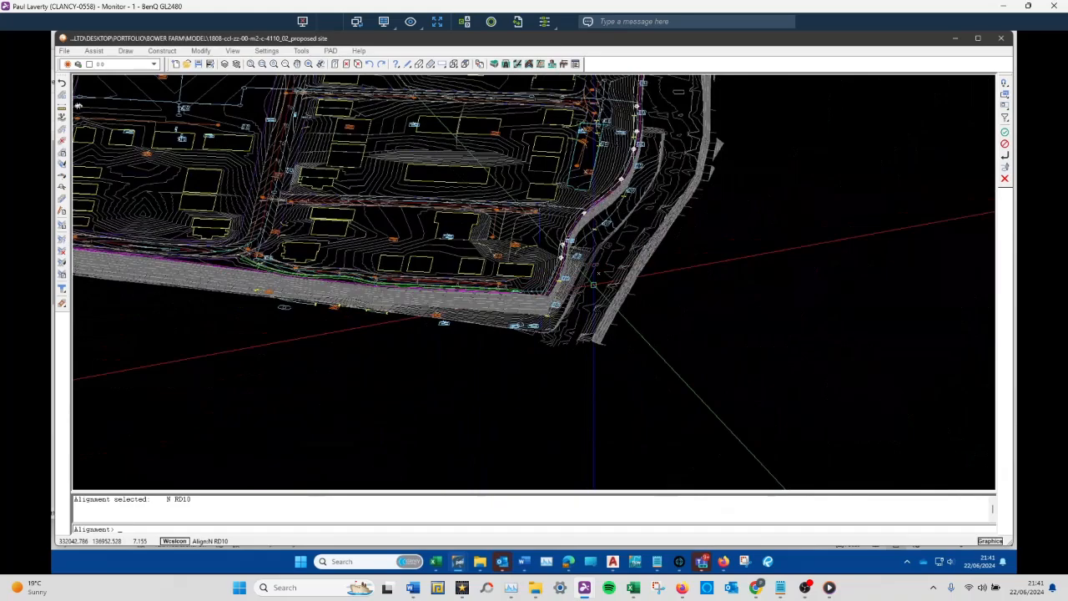
{"action": "scroll", "coordinate": [319, 168], "scroll_direction": "up", "scroll_amount": 10}
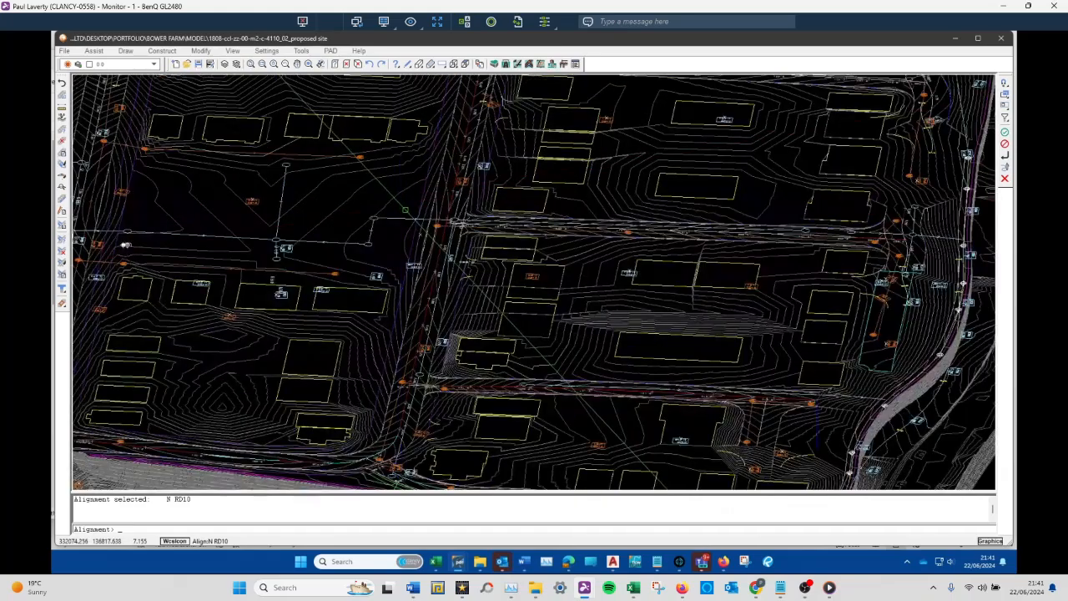
{"action": "scroll", "coordinate": [125, 245], "scroll_direction": "down", "scroll_amount": 8}
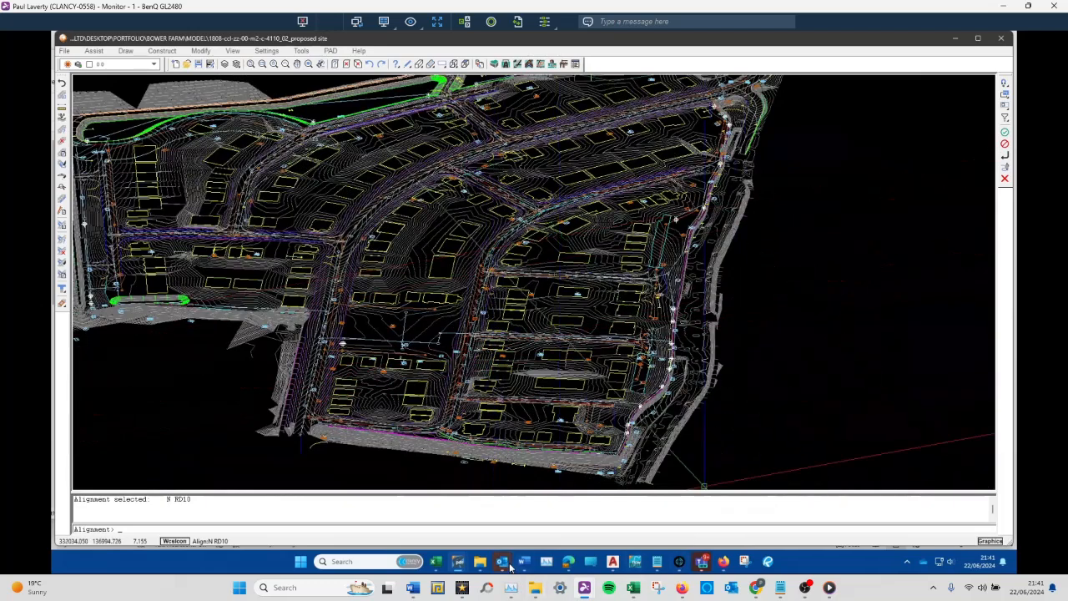
- Switch to File Explorer, review the contents of the 1 Import CAD folder and return to the Model folder
{"action": "mouse_move", "coordinate": [510, 567]}
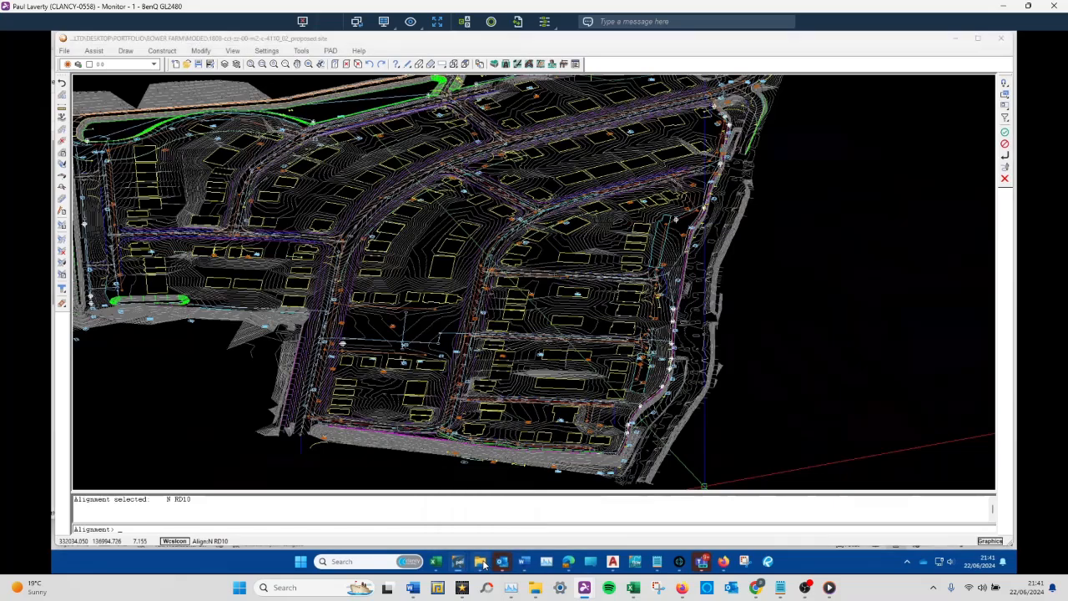
{"action": "left_click", "coordinate": [480, 561]}
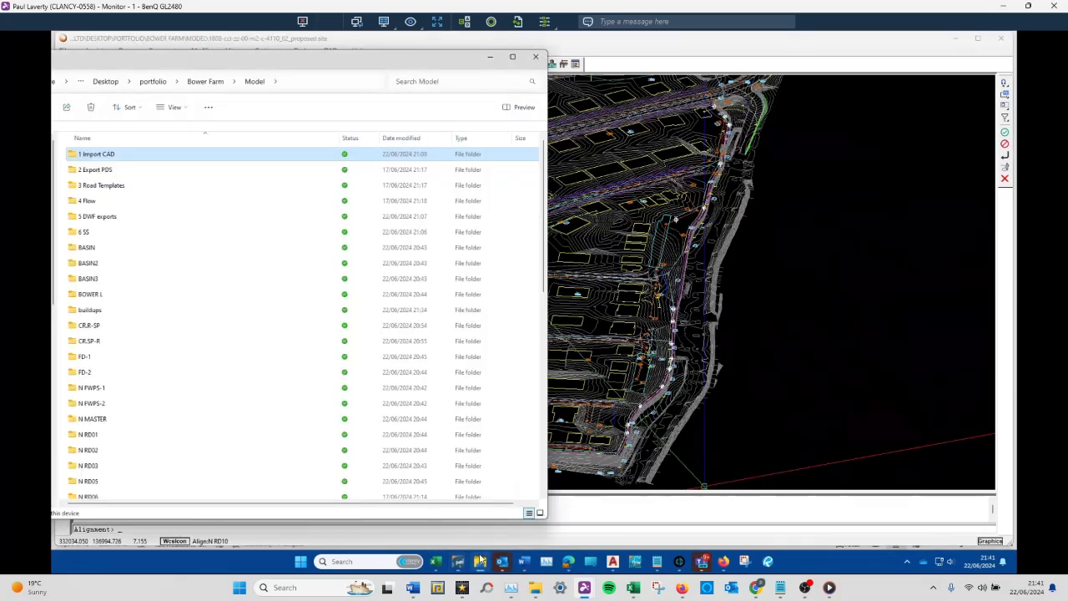
{"action": "double_click", "coordinate": [130, 157]}
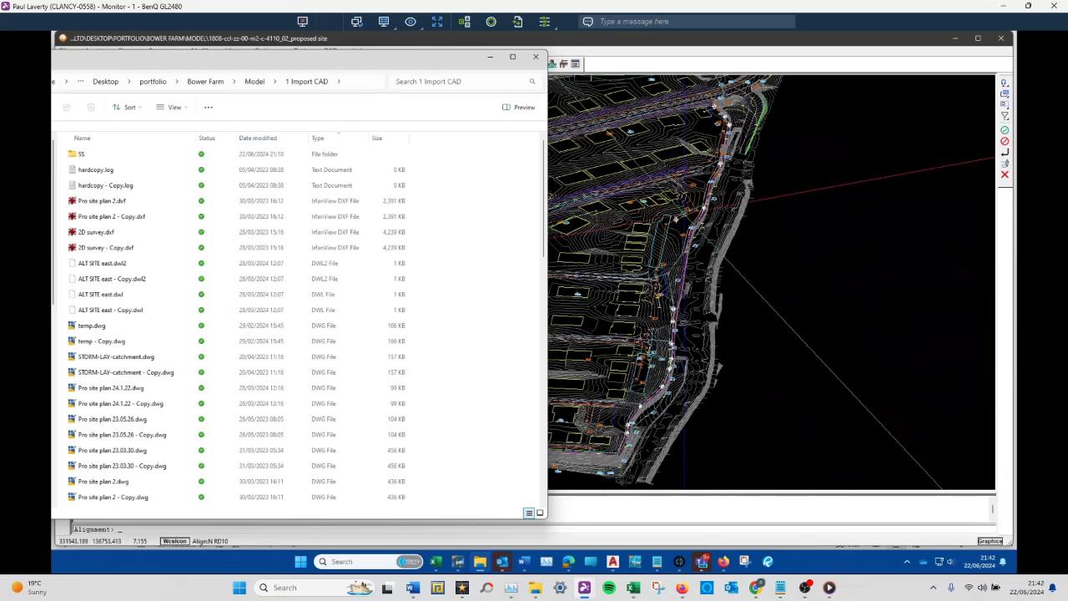
{"action": "left_click", "coordinate": [253, 82]}
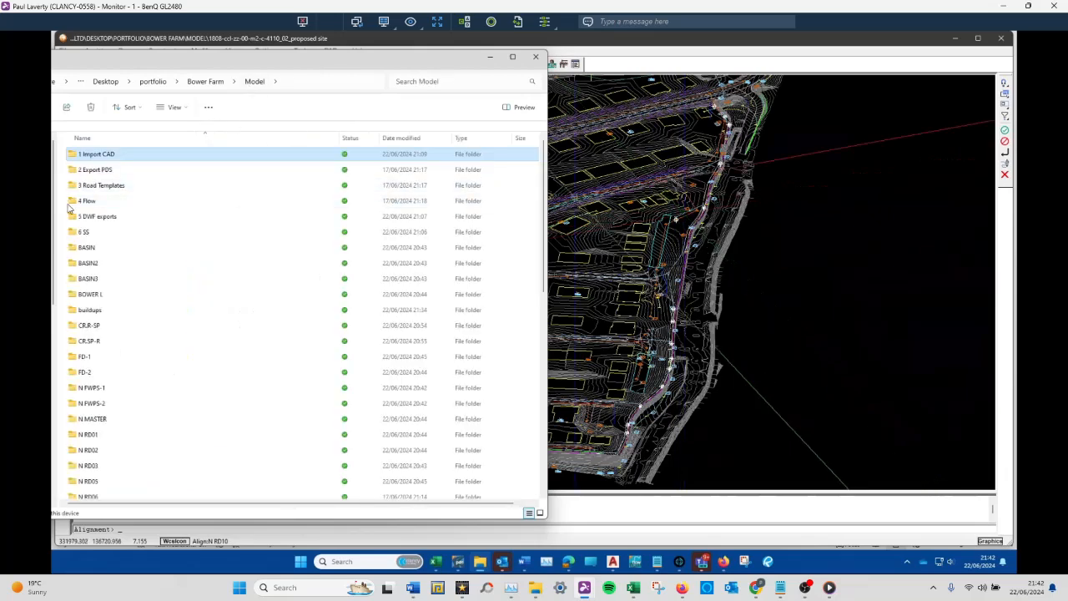
- Return to the proposed site model and examine the curved access road, its earthworks and the pointed end of the site
{"action": "left_click", "coordinate": [690, 283]}
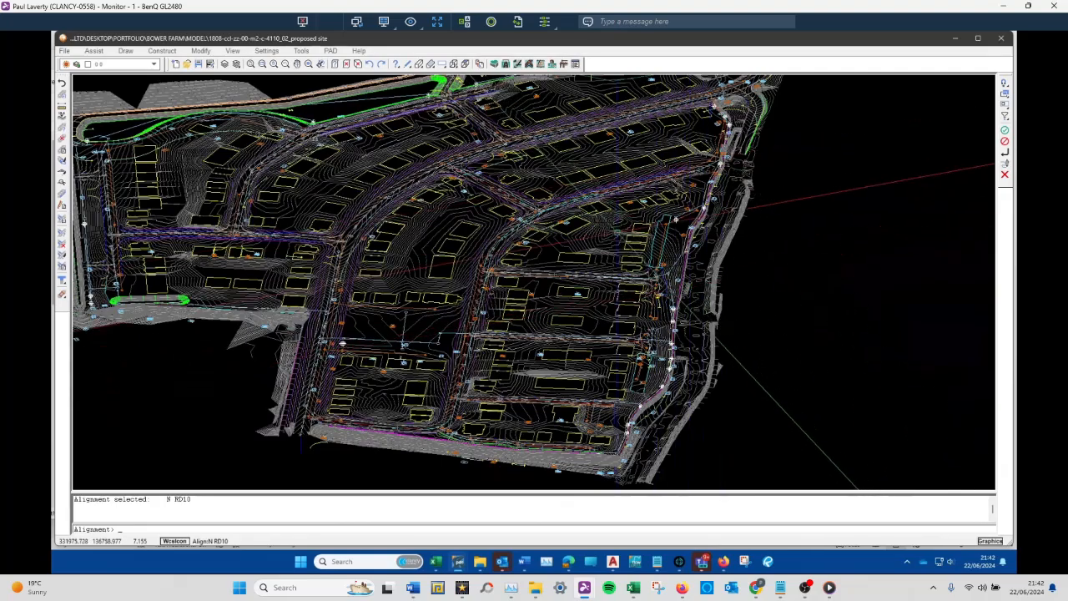
{"action": "scroll", "coordinate": [618, 233], "scroll_direction": "down", "scroll_amount": 1}
{"action": "scroll", "coordinate": [711, 139], "scroll_direction": "up", "scroll_amount": 2}
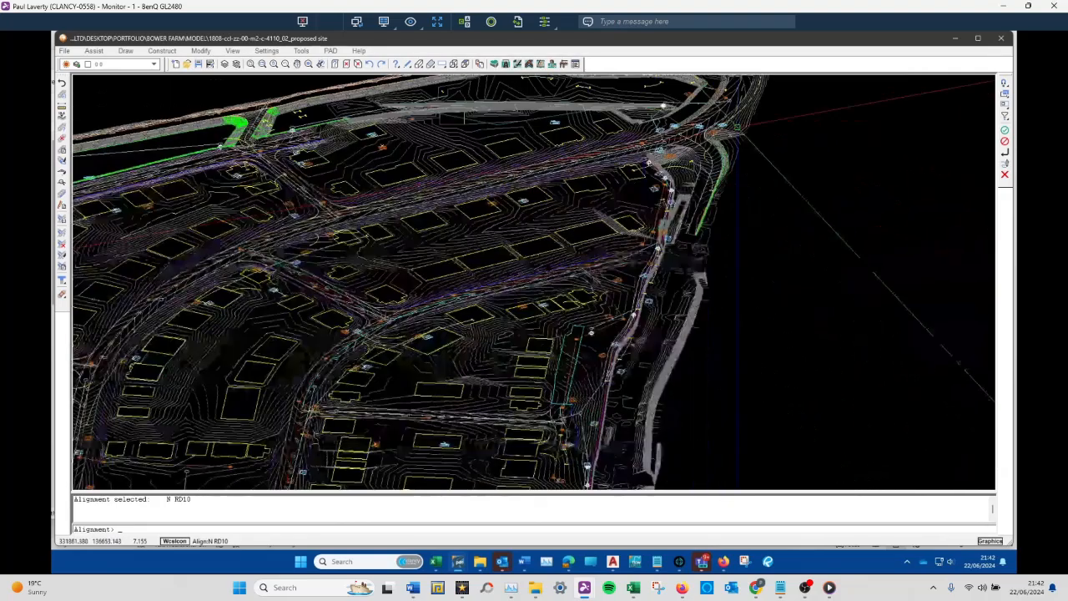
{"action": "scroll", "coordinate": [712, 140], "scroll_direction": "up", "scroll_amount": 3}
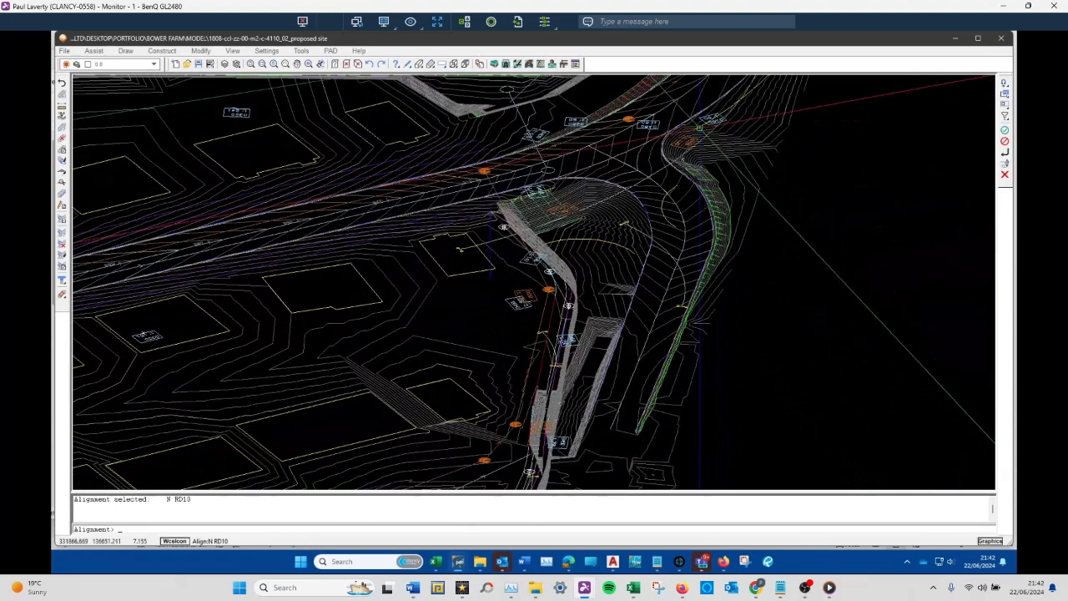
{"action": "scroll", "coordinate": [597, 289], "scroll_direction": "up", "scroll_amount": 1}
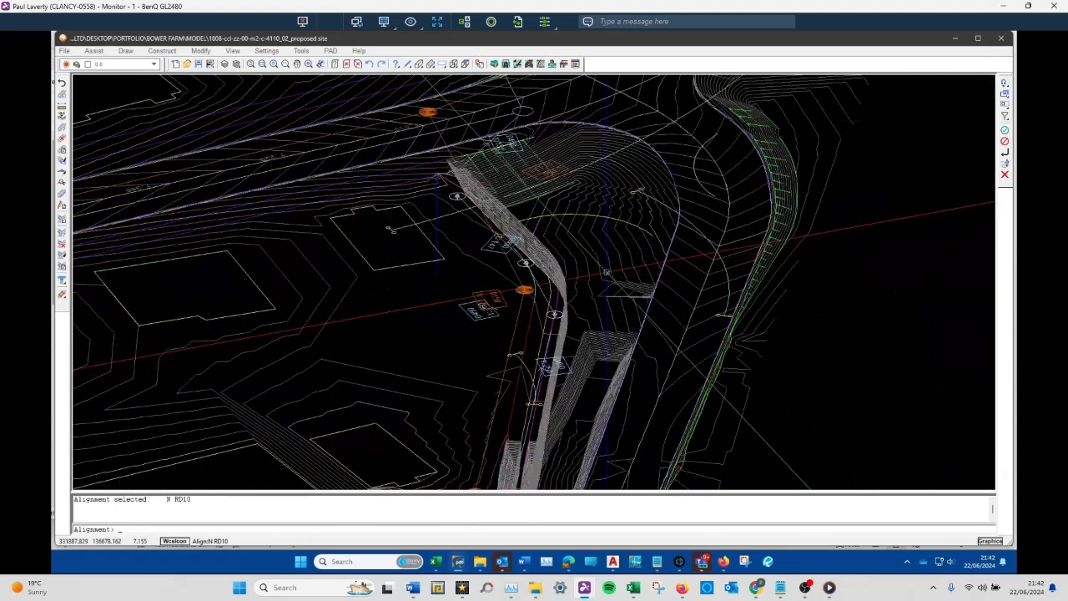
{"action": "scroll", "coordinate": [596, 275], "scroll_direction": "down", "scroll_amount": 2}
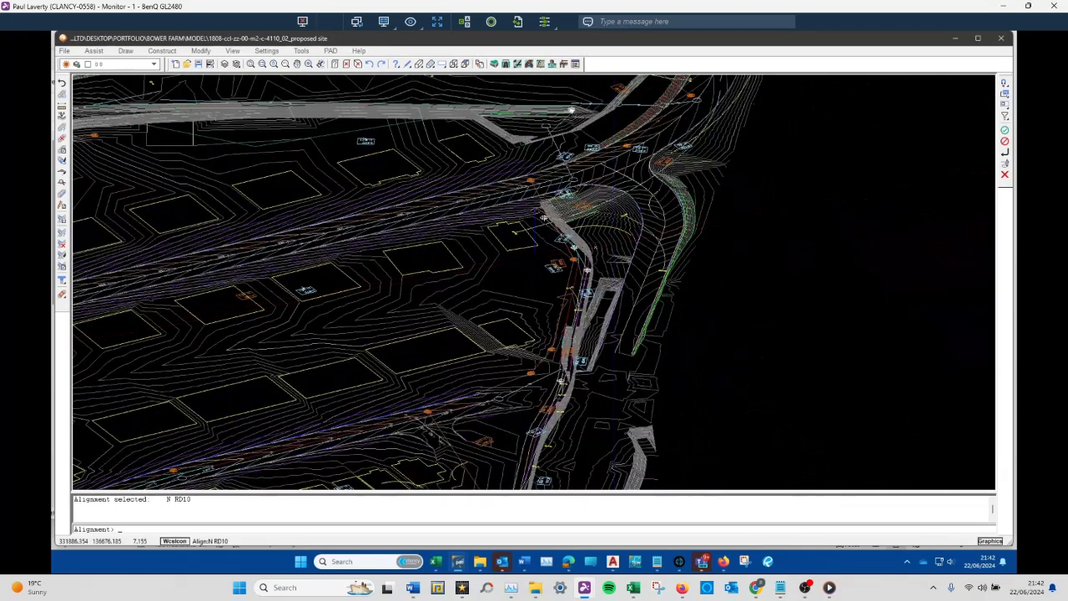
{"action": "scroll", "coordinate": [597, 275], "scroll_direction": "down", "scroll_amount": 1}
{"action": "middle_click_drag", "start_coordinate": [543, 263], "coordinate": [560, 299]}
{"action": "scroll", "coordinate": [561, 300], "scroll_direction": "down", "scroll_amount": 2}
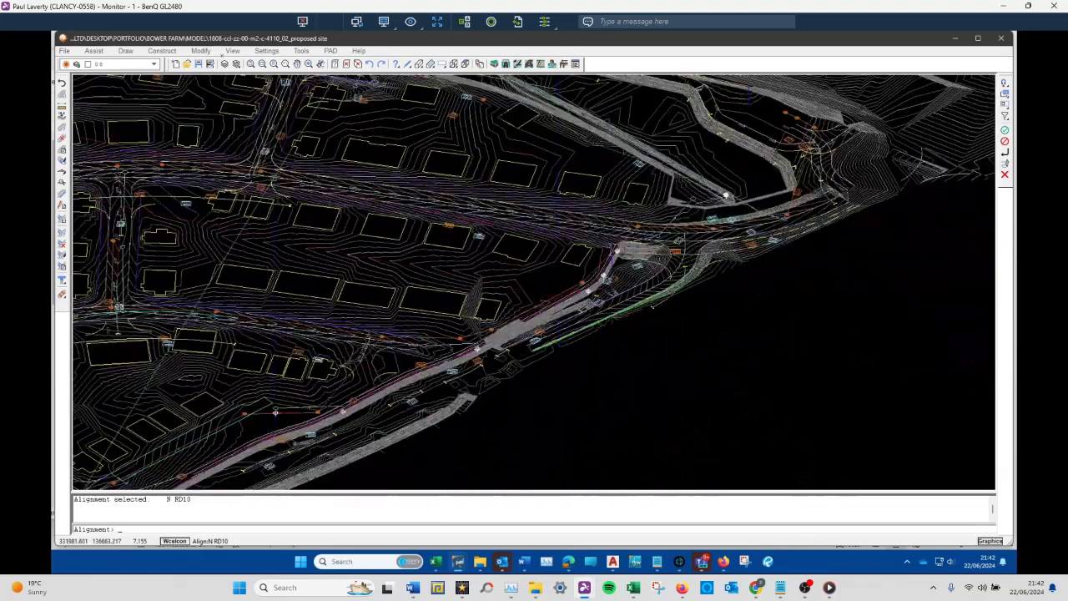
{"action": "scroll", "coordinate": [374, 190], "scroll_direction": "down", "scroll_amount": 4}
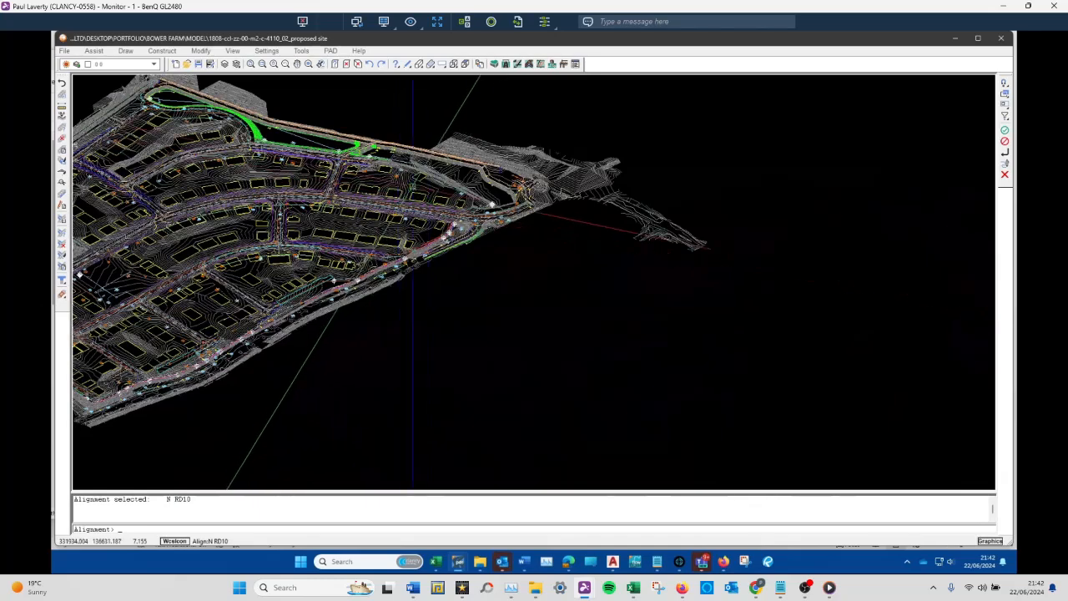
- Switch the tilted 3D site model to the standard Top view
{"action": "middle_click_drag", "start_coordinate": [384, 286], "coordinate": [424, 274]}
{"action": "scroll", "coordinate": [322, 283], "scroll_direction": "down", "scroll_amount": 3}
{"action": "scroll", "coordinate": [321, 283], "scroll_direction": "down", "scroll_amount": 2}
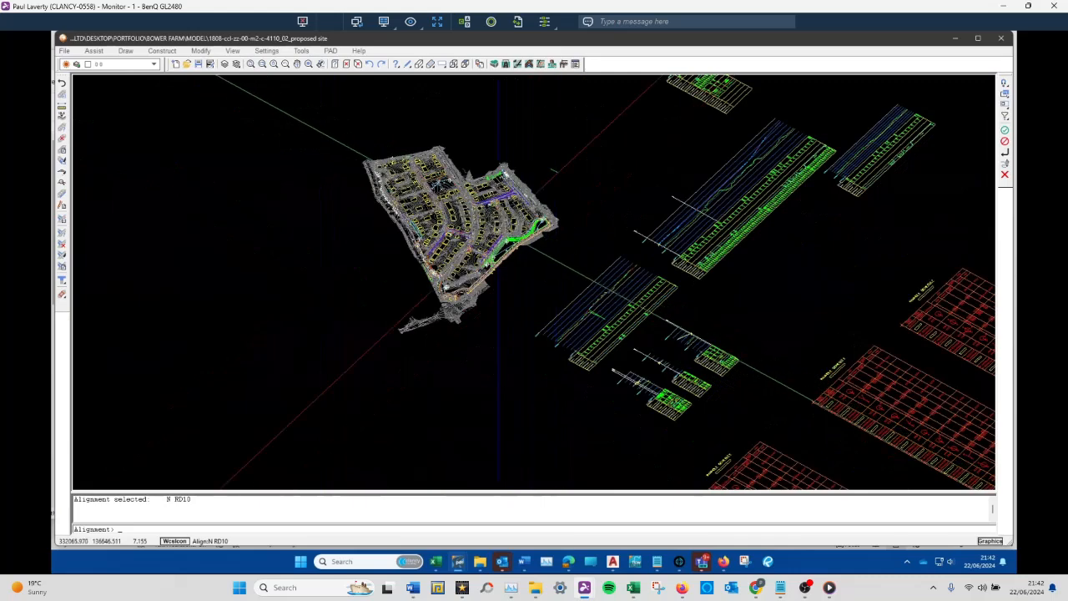
{"action": "scroll", "coordinate": [497, 209], "scroll_direction": "up", "scroll_amount": 4}
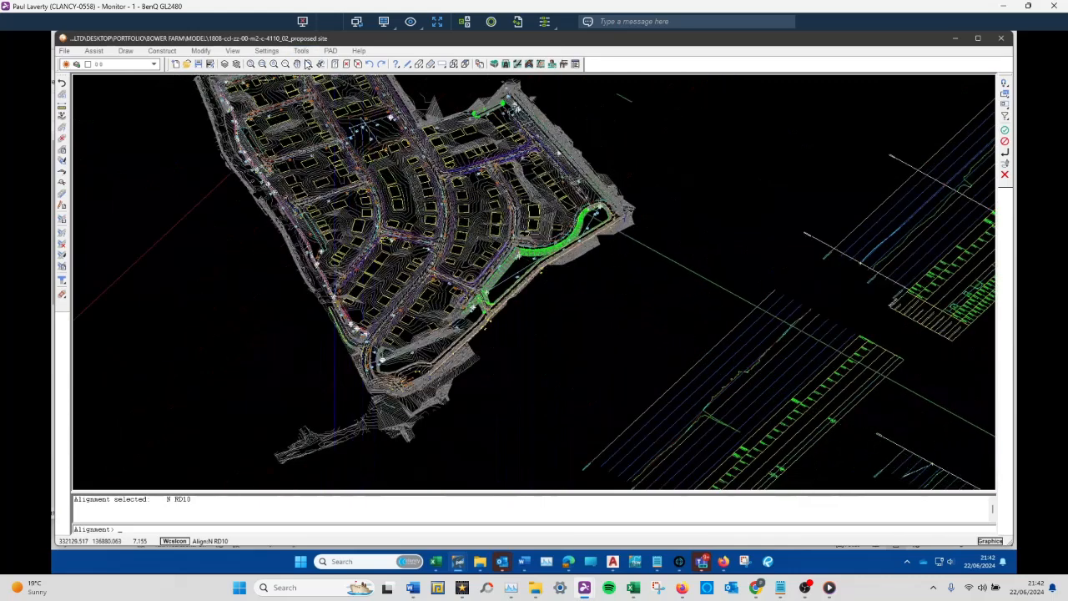
{"action": "left_click", "coordinate": [233, 52]}
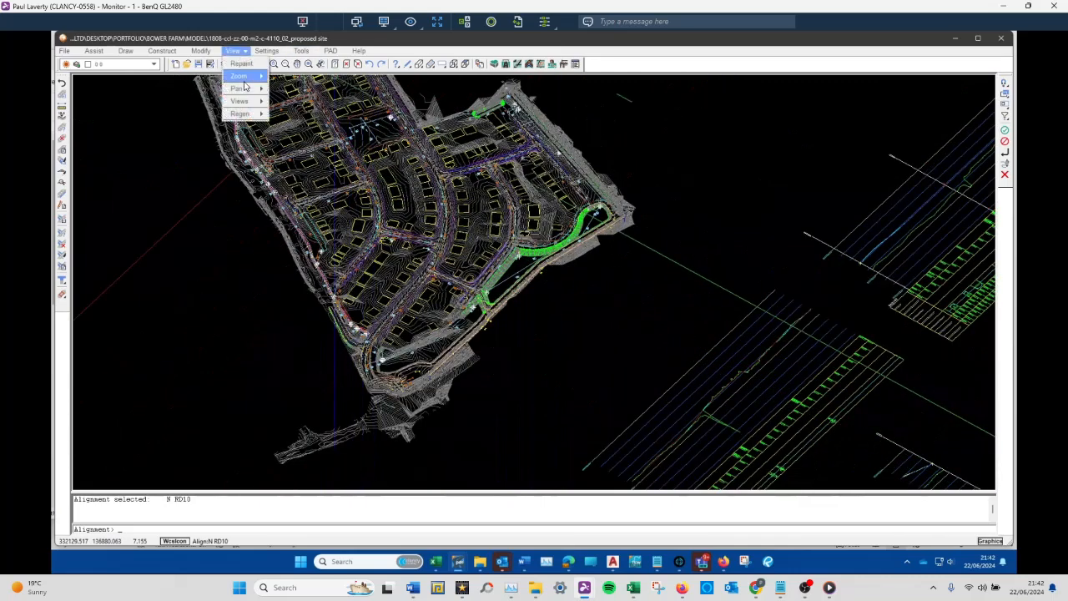
{"action": "mouse_move", "coordinate": [244, 76]}
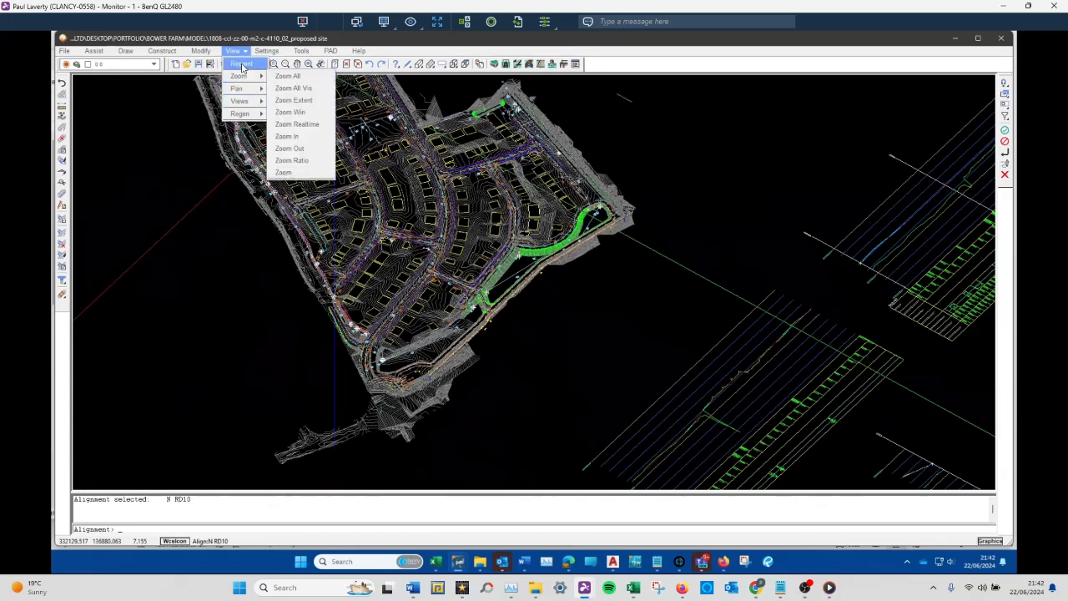
{"action": "mouse_move", "coordinate": [242, 102]}
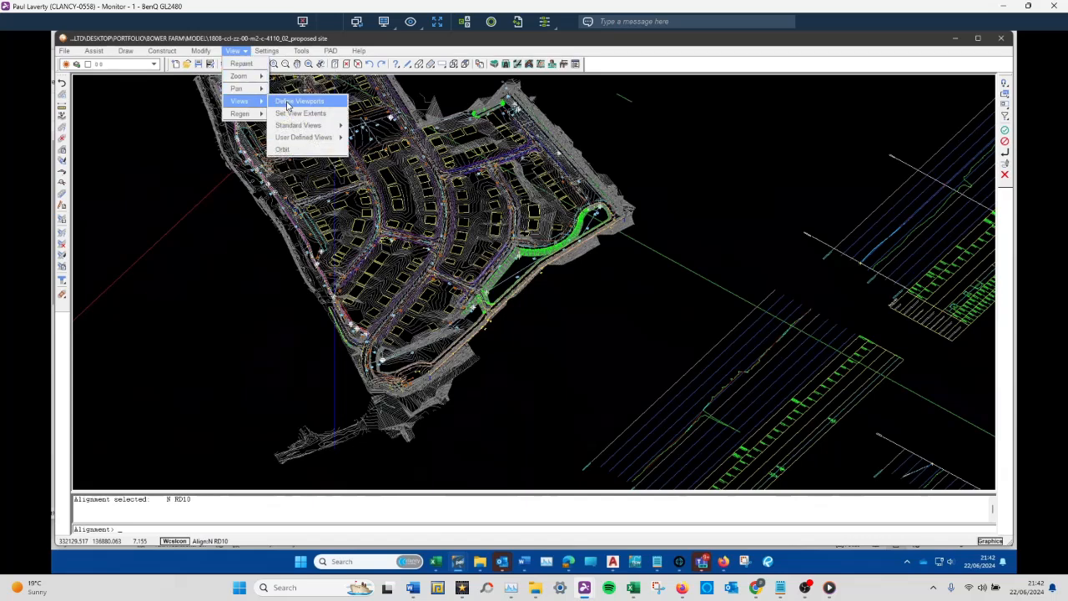
{"action": "mouse_move", "coordinate": [293, 127]}
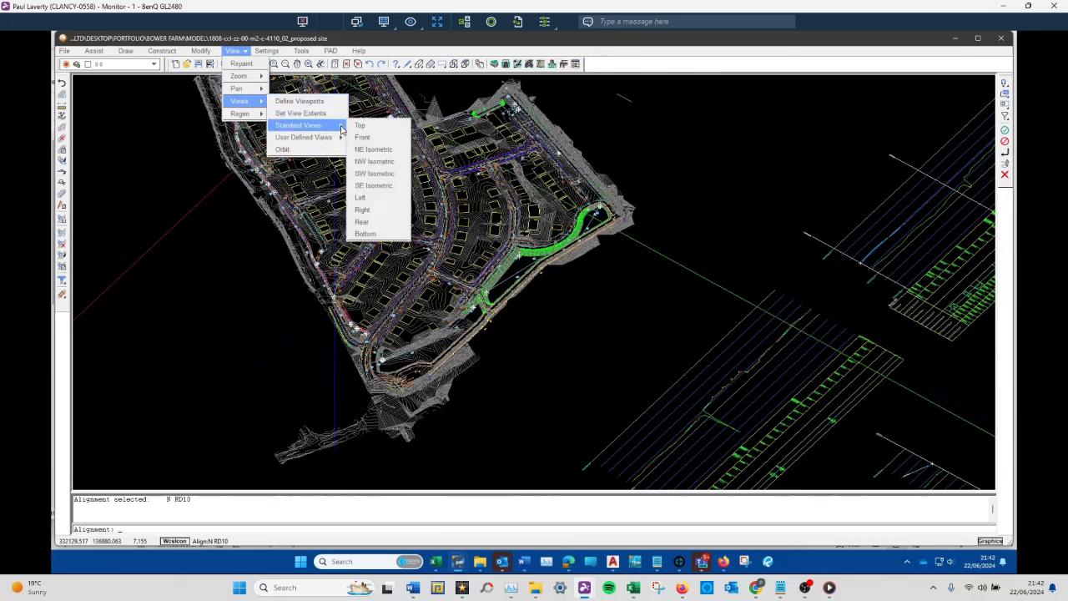
{"action": "left_click", "coordinate": [365, 126]}
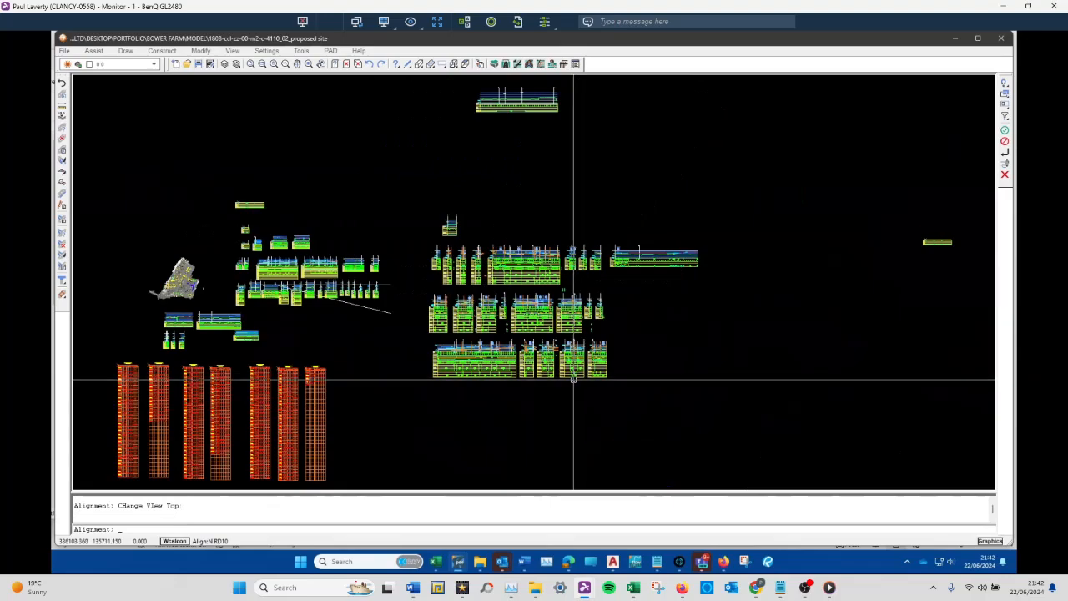
- Examine the road long sections, including N RD01 and N RD02, with their levels, alignments and storm and foul pipe details
{"action": "scroll", "coordinate": [482, 375], "scroll_direction": "up", "scroll_amount": 3}
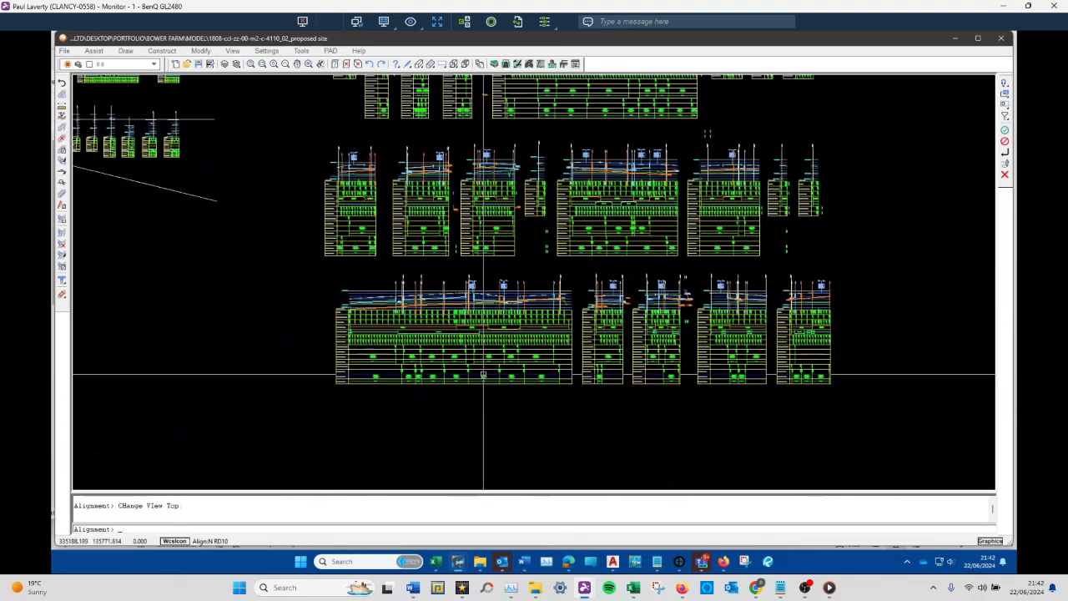
{"action": "scroll", "coordinate": [480, 375], "scroll_direction": "up", "scroll_amount": 2}
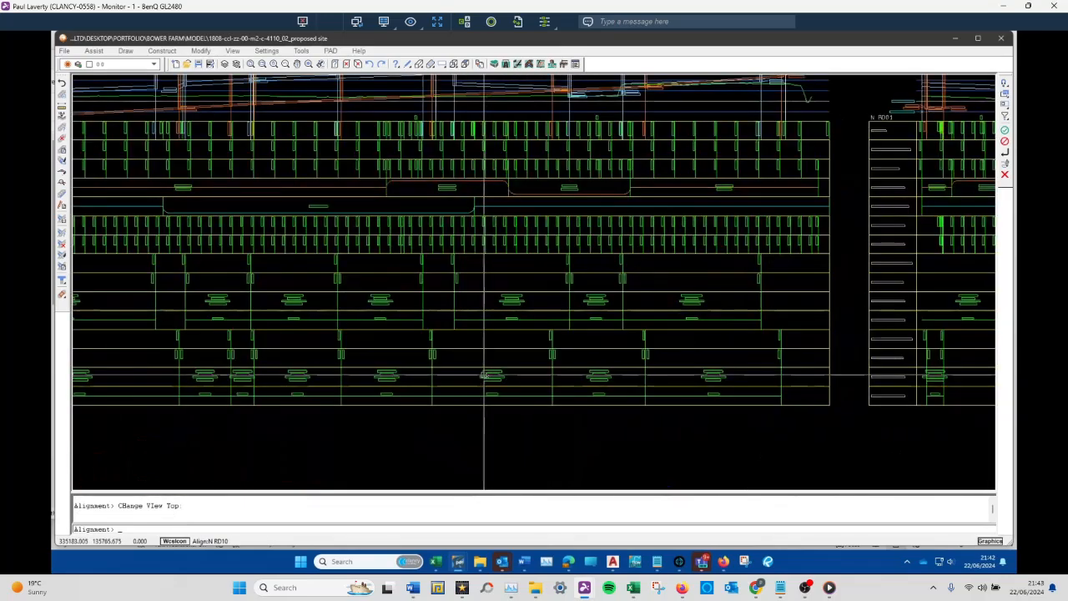
{"action": "scroll", "coordinate": [544, 351], "scroll_direction": "down", "scroll_amount": 2}
{"action": "scroll", "coordinate": [301, 197], "scroll_direction": "up", "scroll_amount": 3}
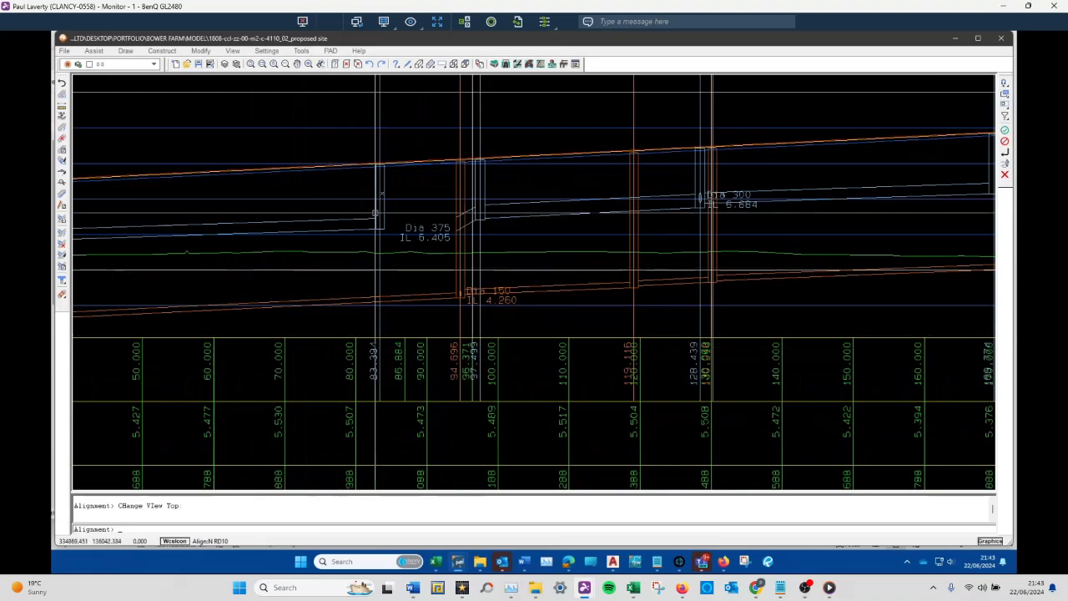
{"action": "scroll", "coordinate": [383, 204], "scroll_direction": "down", "scroll_amount": 5}
{"action": "scroll", "coordinate": [505, 293], "scroll_direction": "down", "scroll_amount": 3}
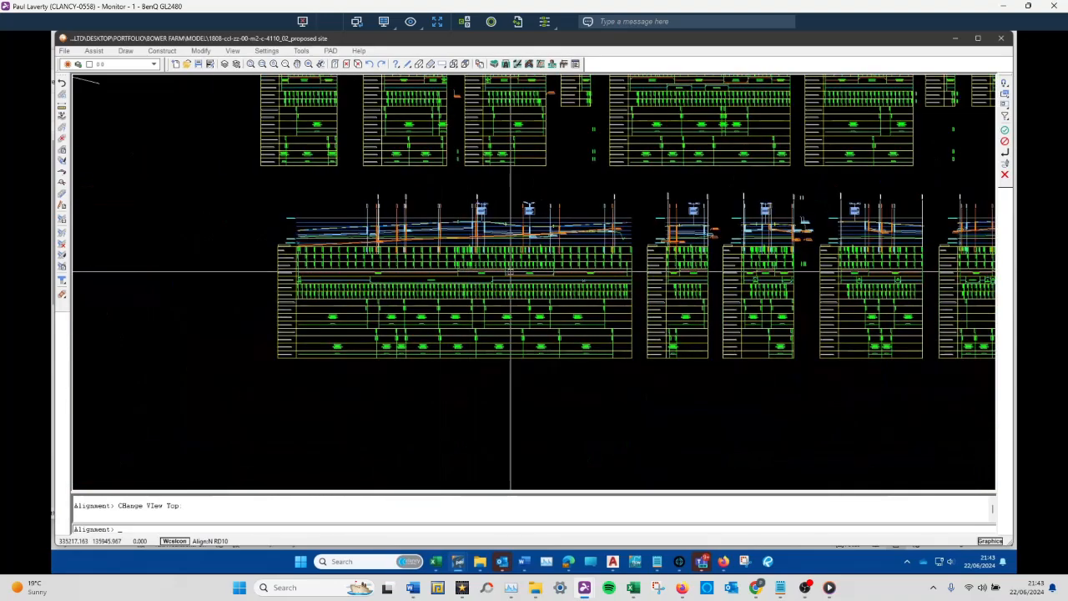
{"action": "scroll", "coordinate": [729, 291], "scroll_direction": "up", "scroll_amount": 3}
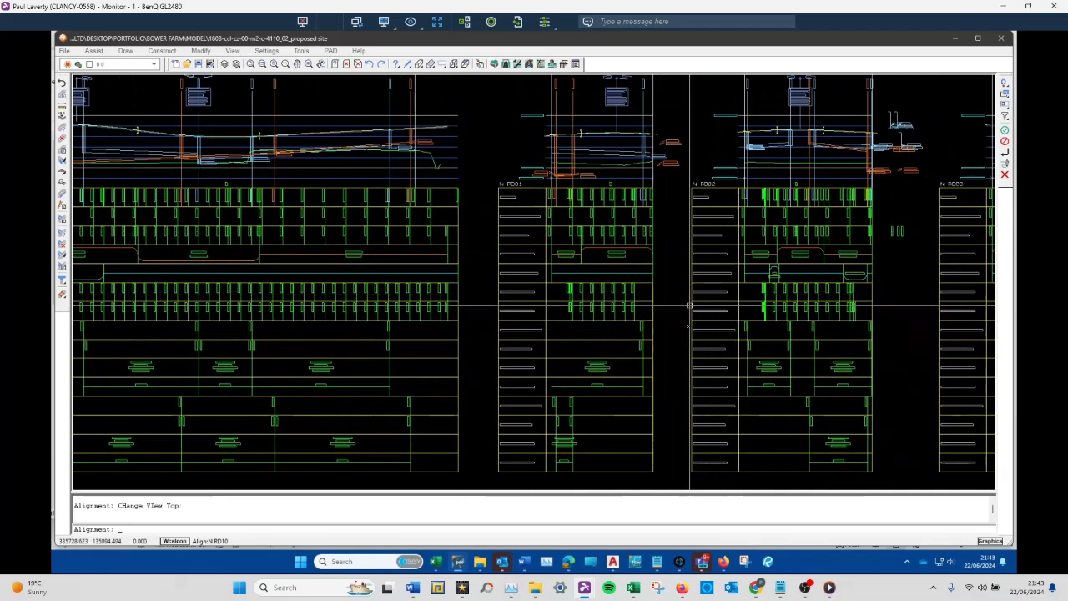
{"action": "scroll", "coordinate": [625, 414], "scroll_direction": "up", "scroll_amount": 5}
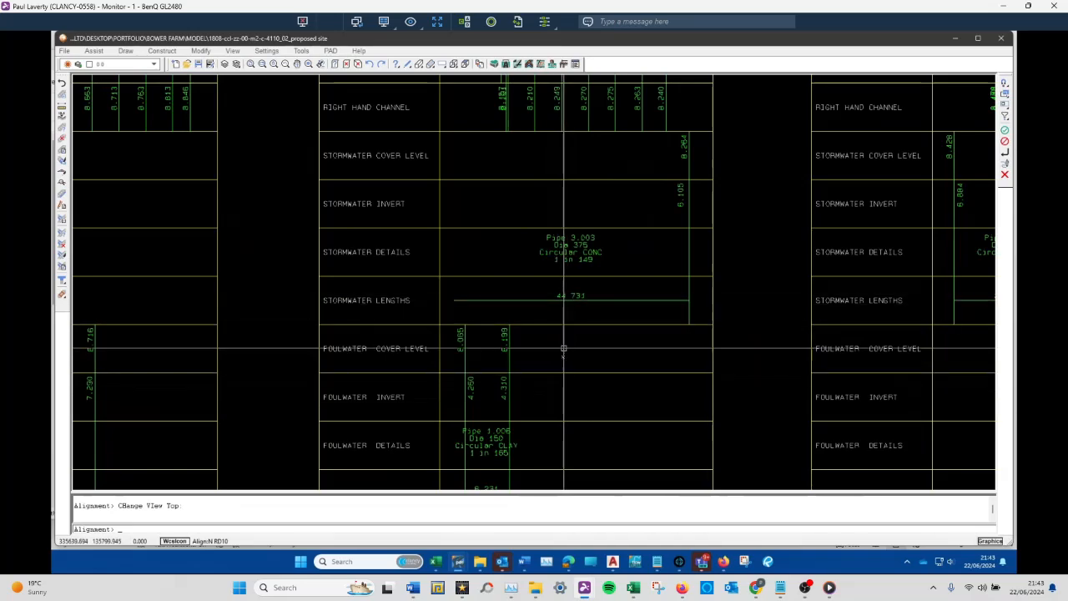
{"action": "scroll", "coordinate": [558, 375], "scroll_direction": "down", "scroll_amount": 5}
{"action": "scroll", "coordinate": [617, 119], "scroll_direction": "up", "scroll_amount": 5}
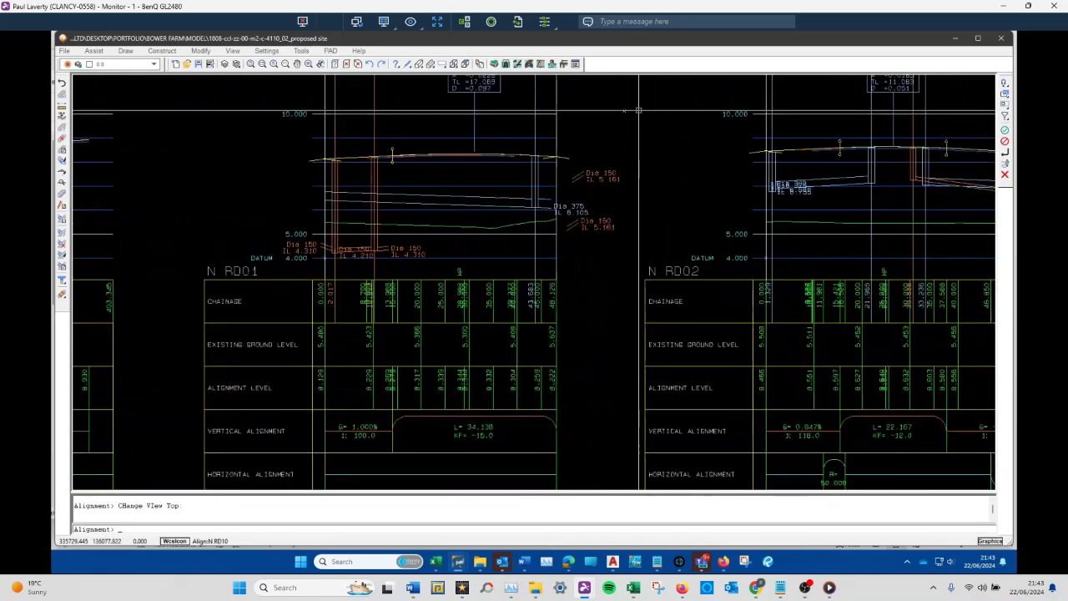
{"action": "scroll", "coordinate": [611, 215], "scroll_direction": "down", "scroll_amount": 3}
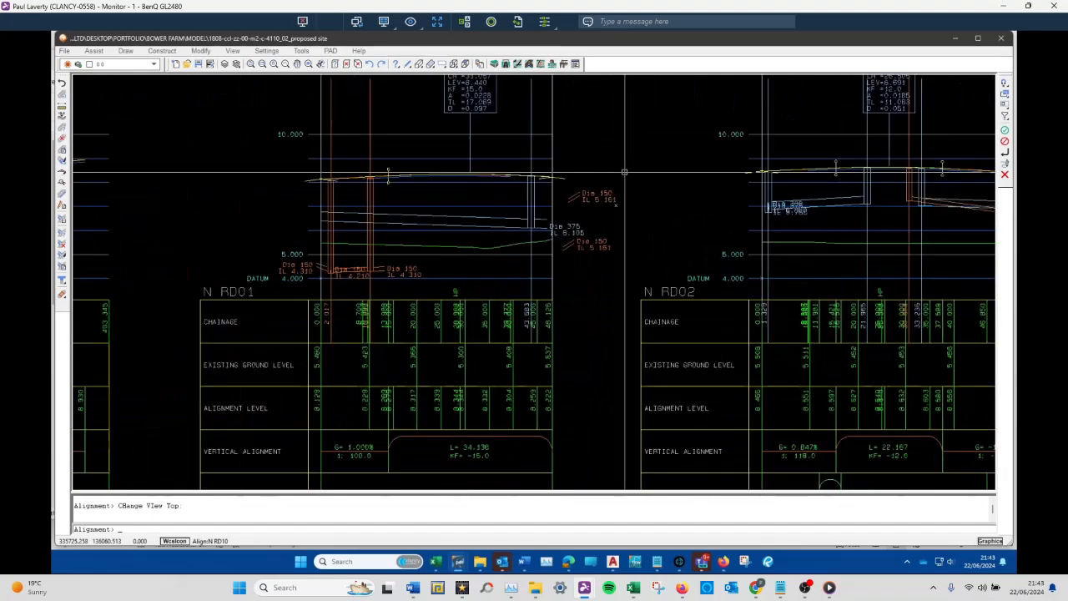
{"action": "scroll", "coordinate": [608, 218], "scroll_direction": "down", "scroll_amount": 3}
{"action": "scroll", "coordinate": [612, 329], "scroll_direction": "down", "scroll_amount": 4}
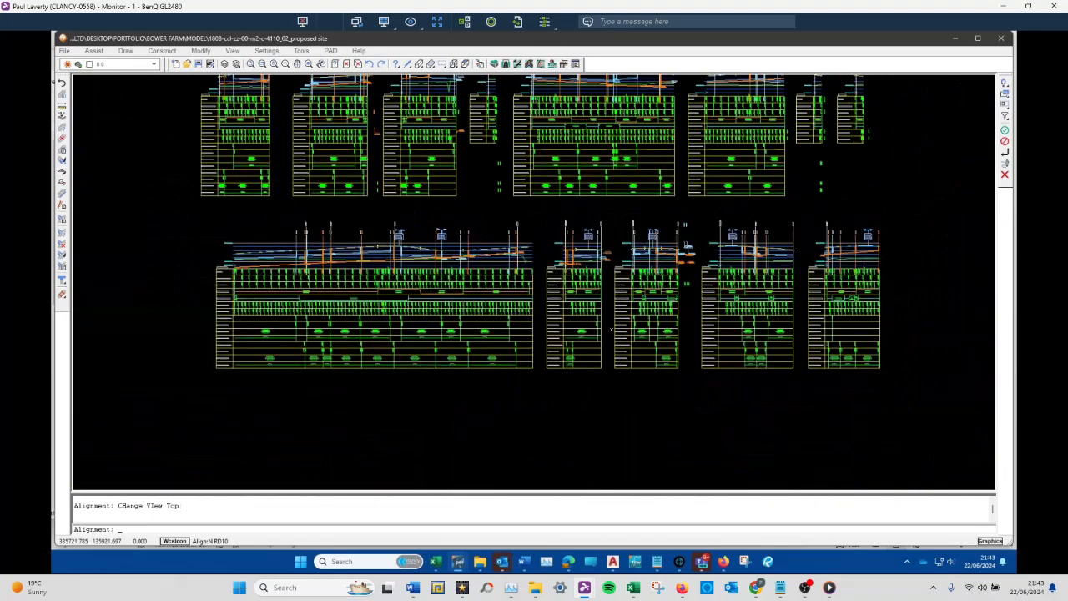
{"action": "scroll", "coordinate": [611, 329], "scroll_direction": "down", "scroll_amount": 2}
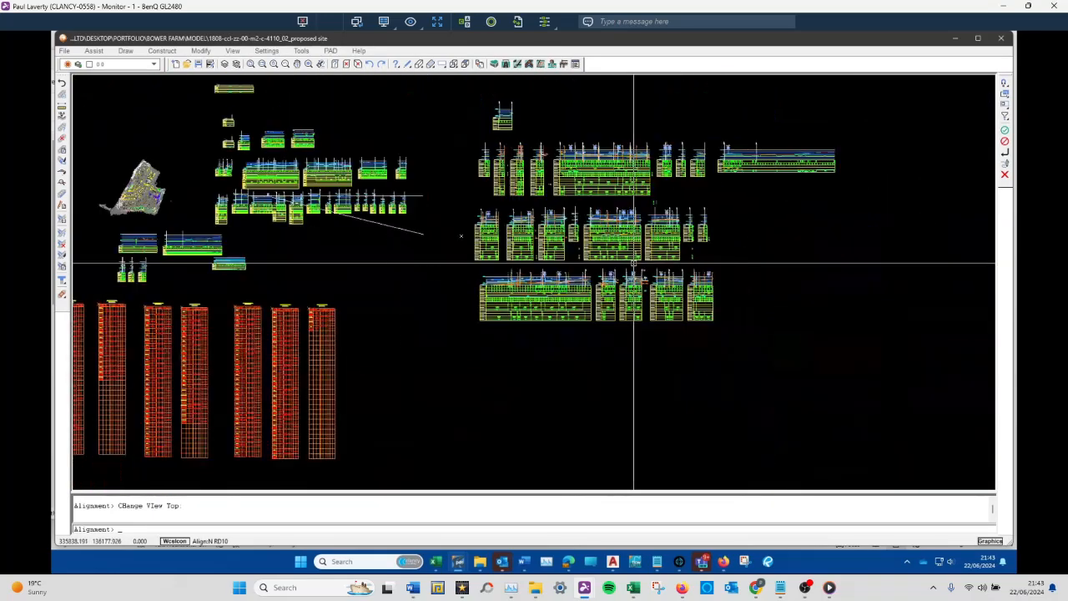
{"action": "scroll", "coordinate": [634, 263], "scroll_direction": "down", "scroll_amount": 2}
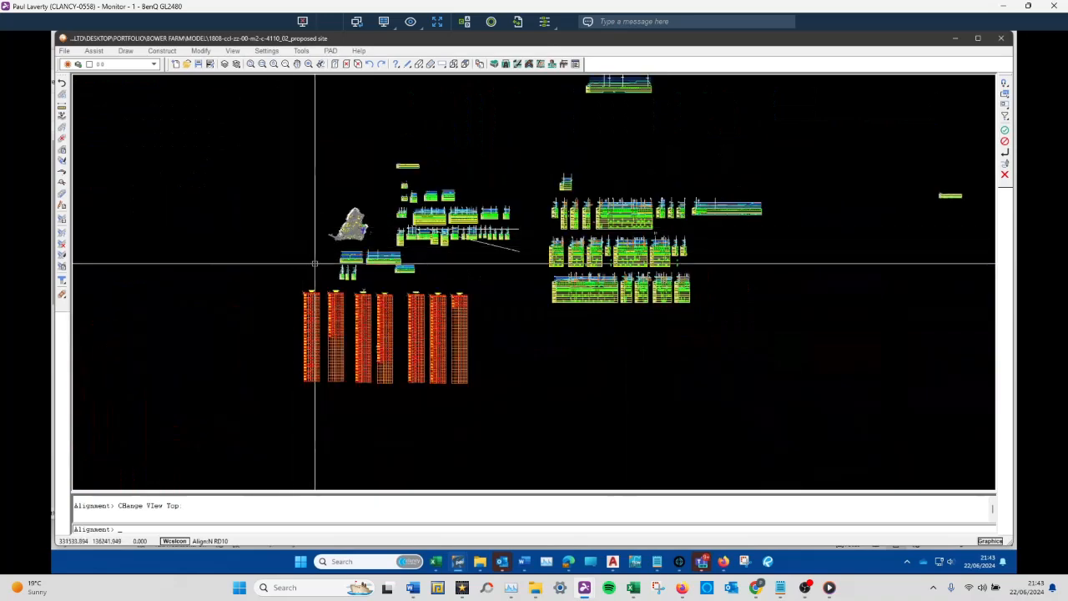
- Inspect the BASIN3 section and its neighbours below the site plan, then the green-hatched strip along the plan's southern edge
{"action": "scroll", "coordinate": [317, 260], "scroll_direction": "up", "scroll_amount": 2}
{"action": "scroll", "coordinate": [375, 279], "scroll_direction": "up", "scroll_amount": 5}
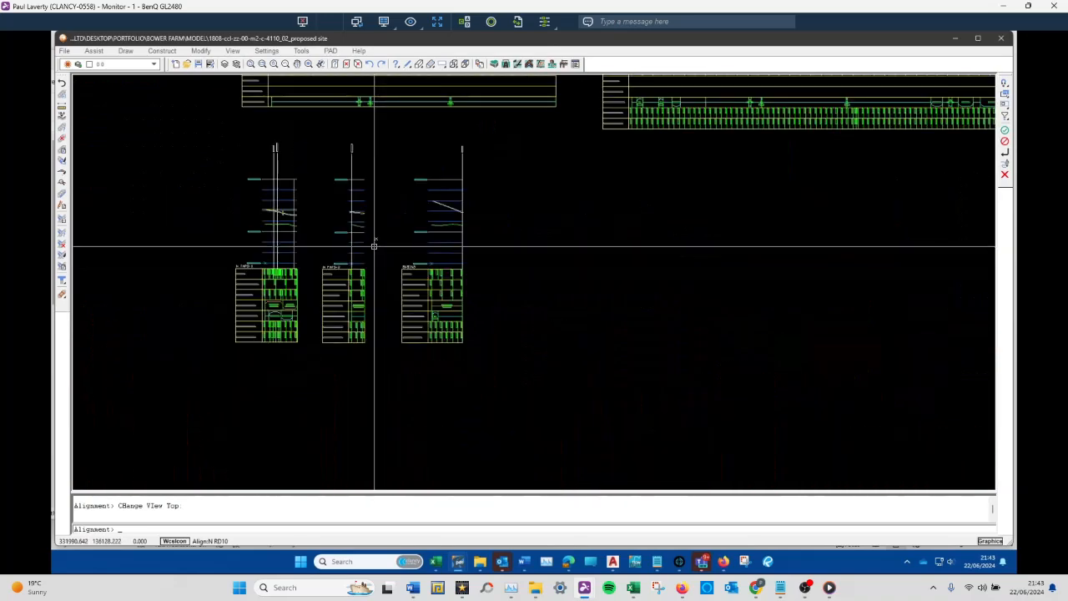
{"action": "scroll", "coordinate": [377, 230], "scroll_direction": "up", "scroll_amount": 3}
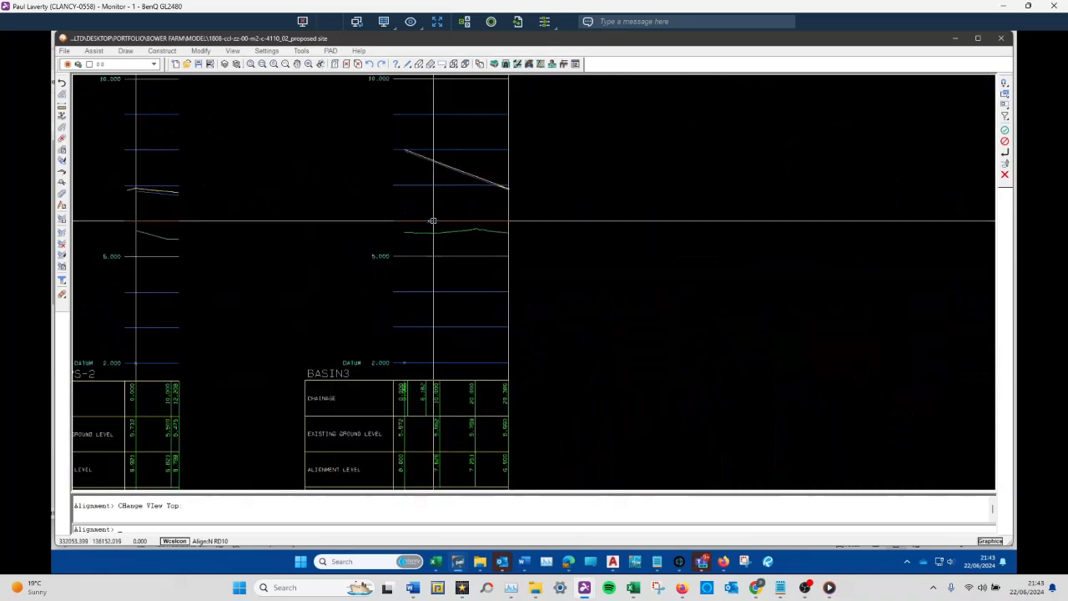
{"action": "scroll", "coordinate": [419, 217], "scroll_direction": "down", "scroll_amount": 4}
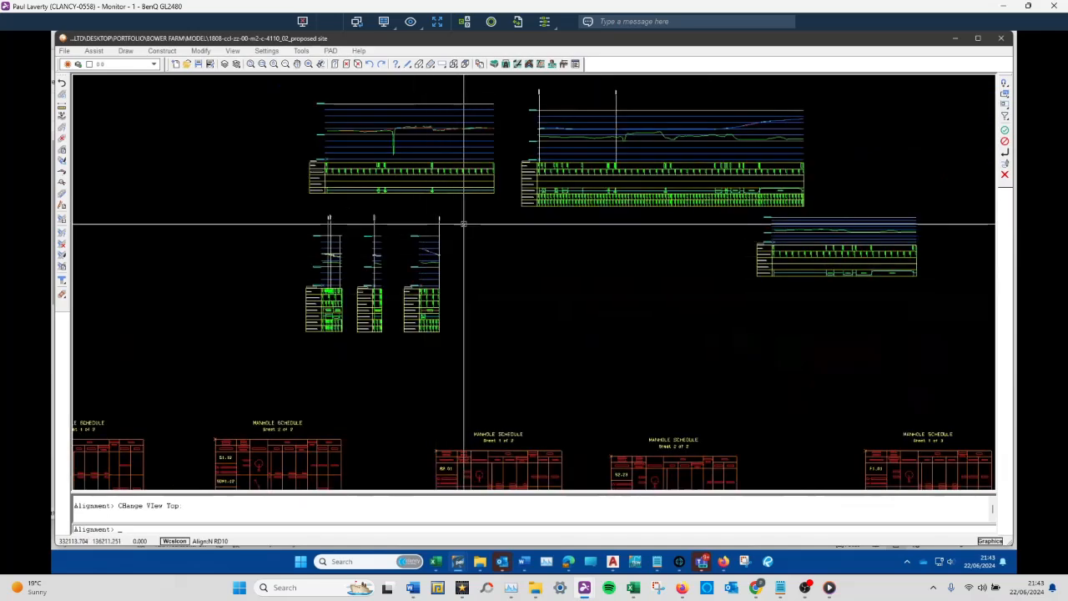
{"action": "scroll", "coordinate": [458, 242], "scroll_direction": "down", "scroll_amount": 4}
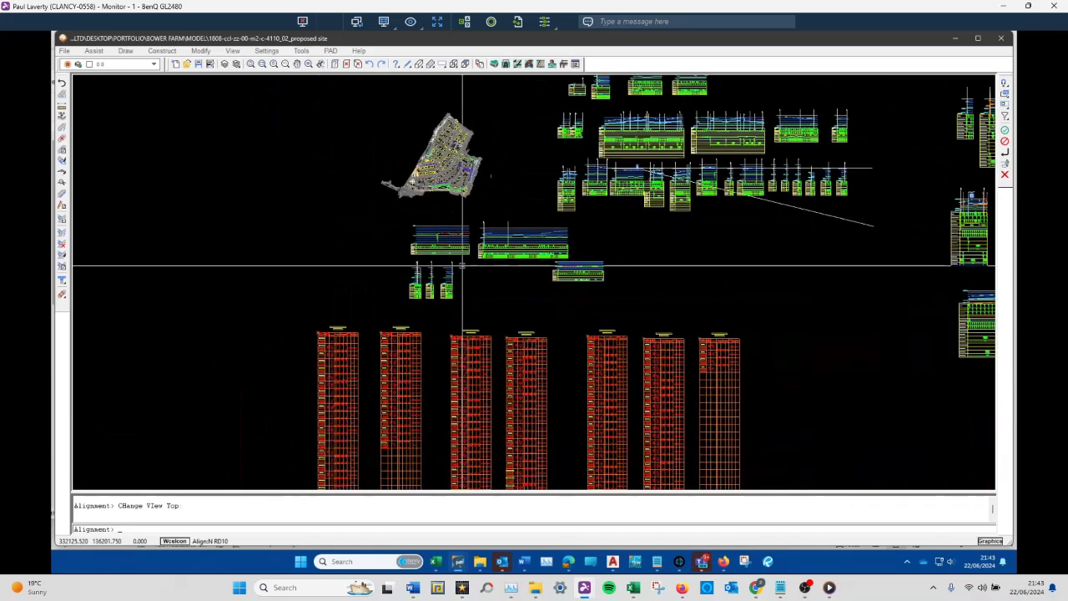
{"action": "scroll", "coordinate": [444, 167], "scroll_direction": "up", "scroll_amount": 4}
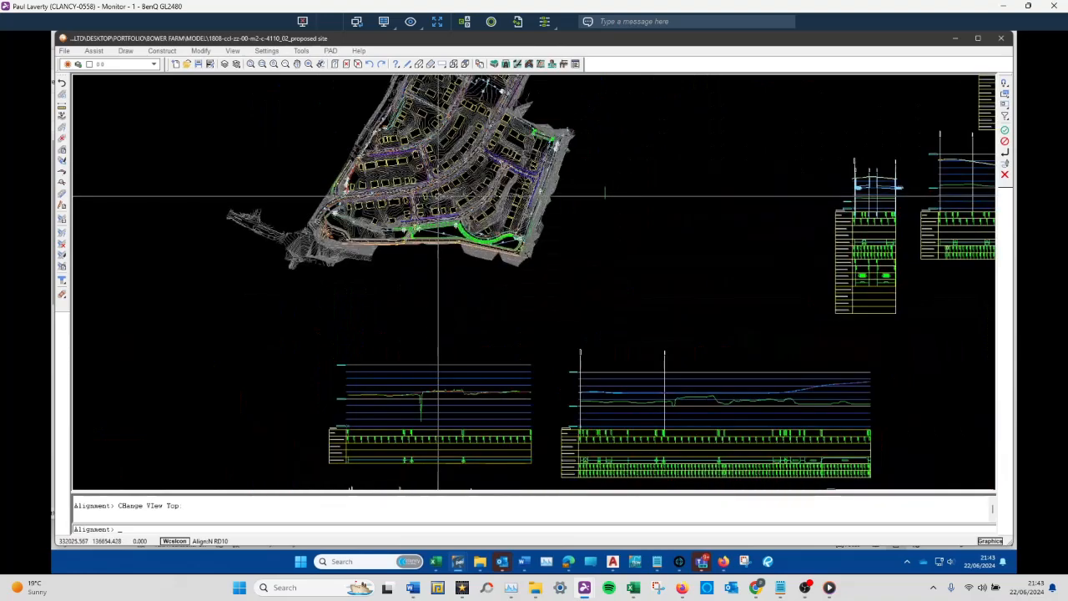
{"action": "scroll", "coordinate": [434, 169], "scroll_direction": "up", "scroll_amount": 3}
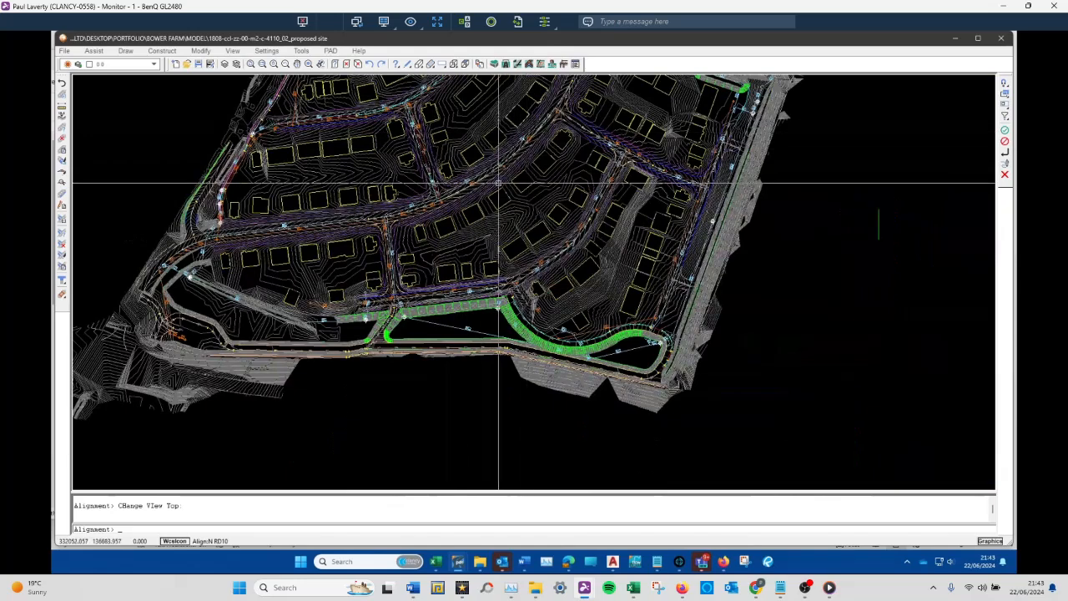
- Switch to File Explorer, open the 2 Export PDS folder in the Model folder and sort its files by type
{"action": "left_click", "coordinate": [484, 569]}
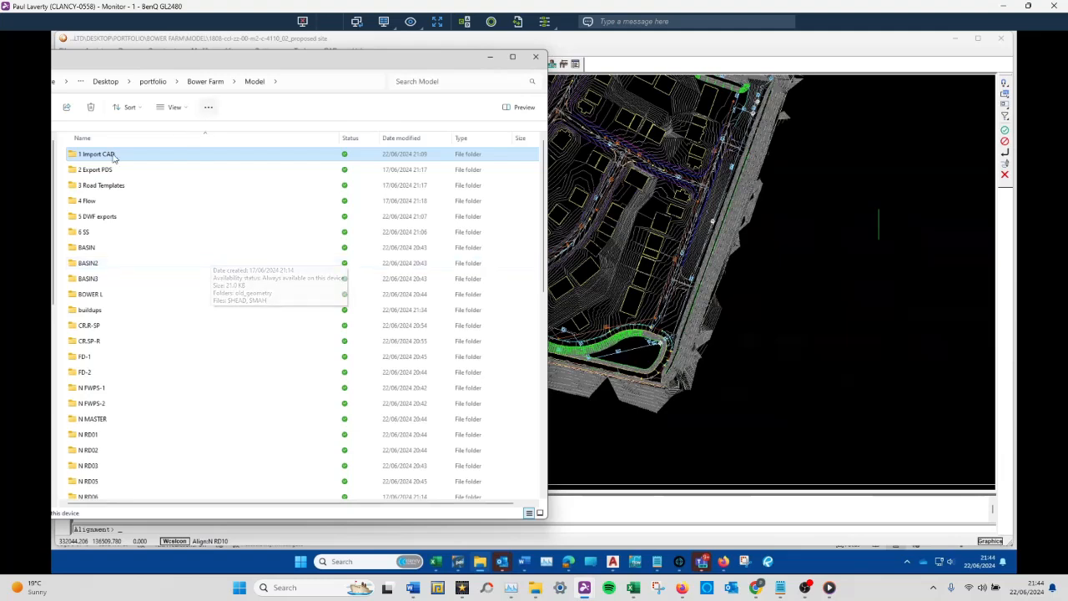
{"action": "left_click", "coordinate": [88, 174]}
{"action": "double_click", "coordinate": [87, 172]}
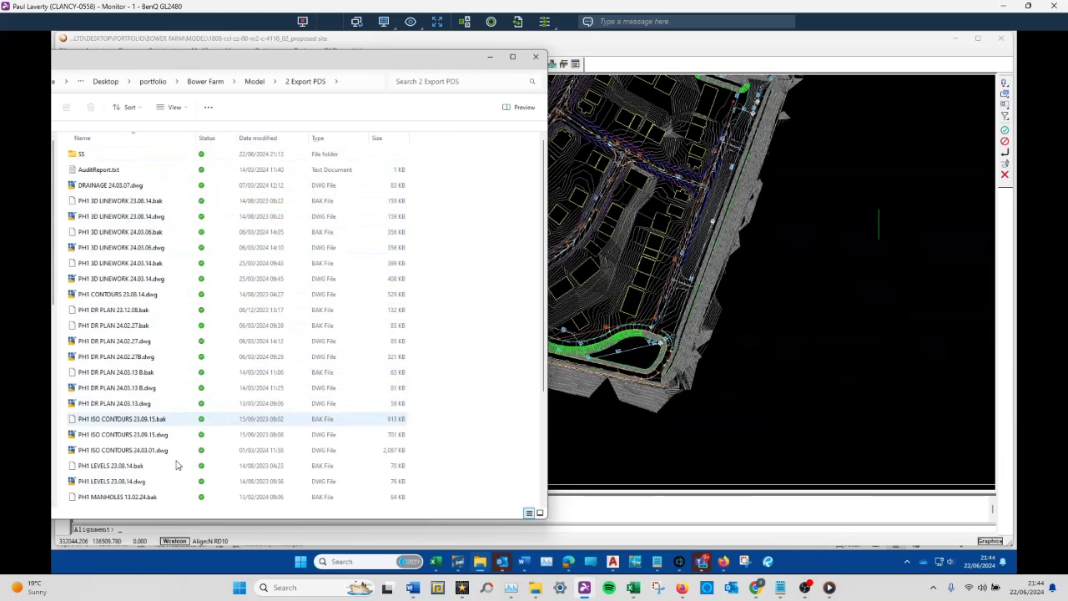
{"action": "scroll", "coordinate": [179, 330], "scroll_direction": "down", "scroll_amount": 3}
{"action": "left_click", "coordinate": [352, 137]}
{"action": "scroll", "coordinate": [148, 362], "scroll_direction": "down", "scroll_amount": 3}
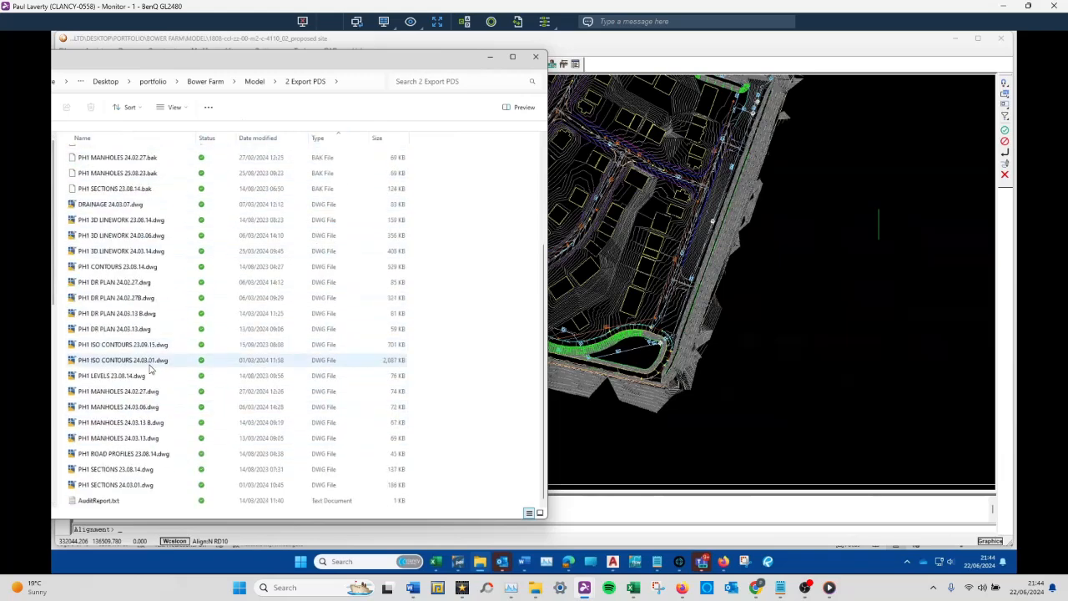
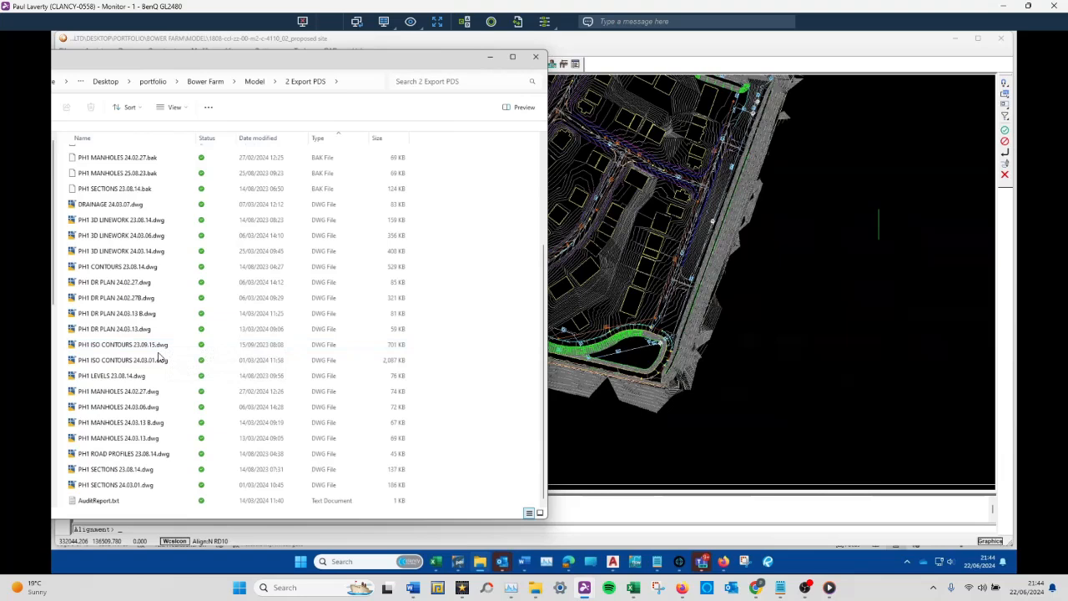
- Look through the contents of the 1 Import CAD folder, then reopen the 2 Export PDS folder
{"action": "left_click", "coordinate": [254, 81]}
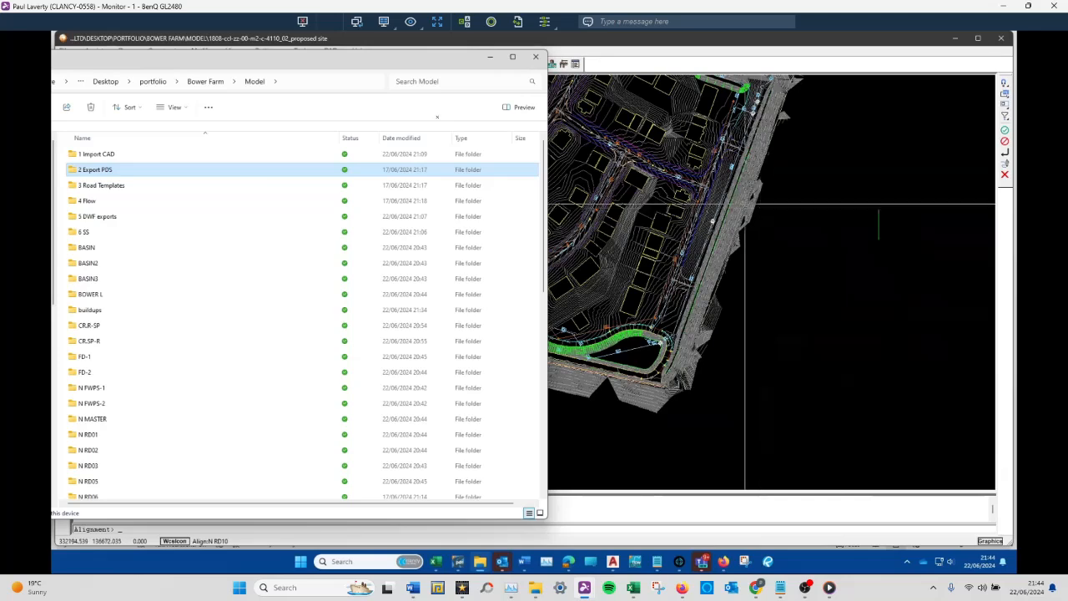
{"action": "double_click", "coordinate": [100, 156]}
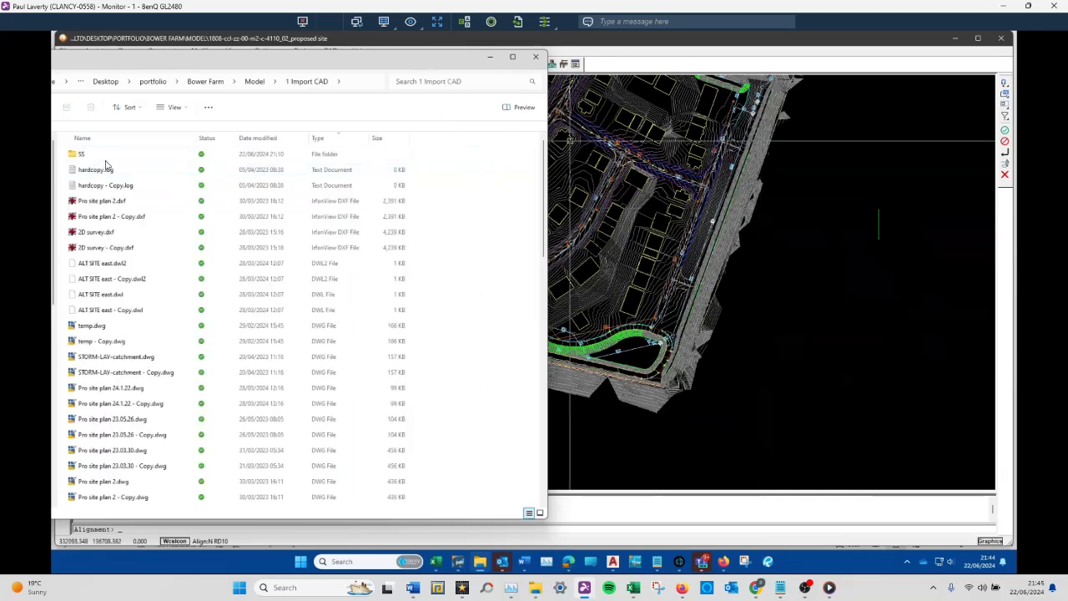
{"action": "left_click", "coordinate": [252, 83]}
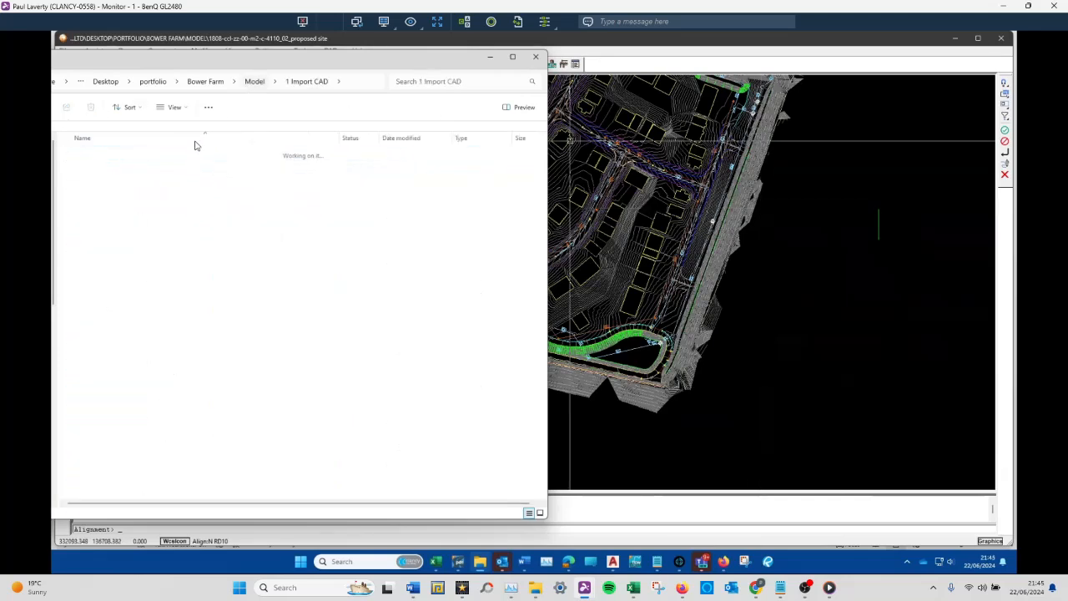
{"action": "double_click", "coordinate": [119, 172]}
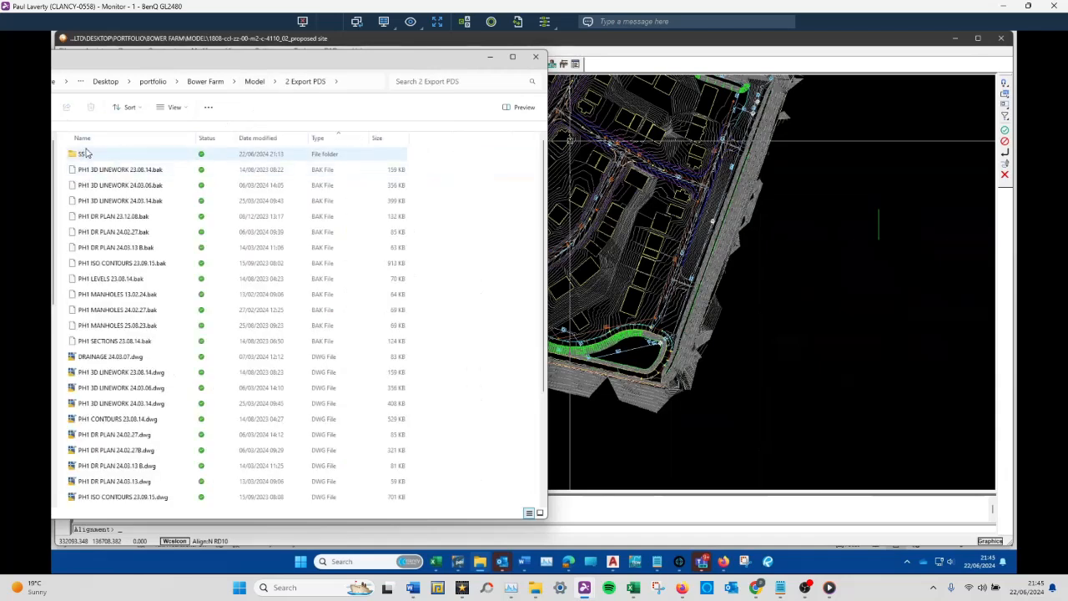
- Return to the Model folder and open the 3 Road Templates folder to view its footpath and kerb template files
{"action": "left_click", "coordinate": [253, 82]}
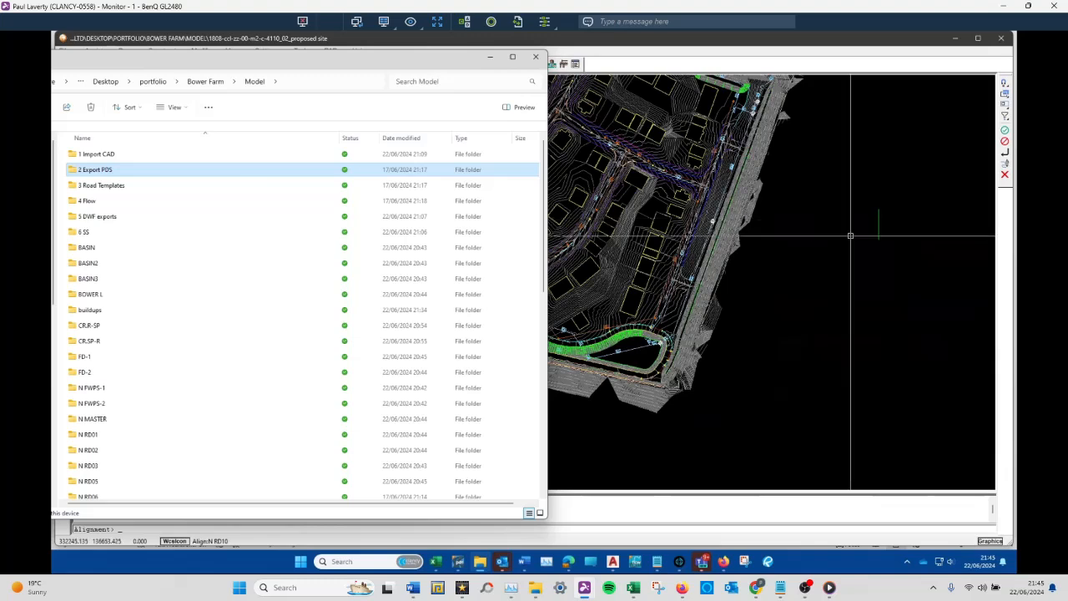
{"action": "left_click", "coordinate": [115, 192]}
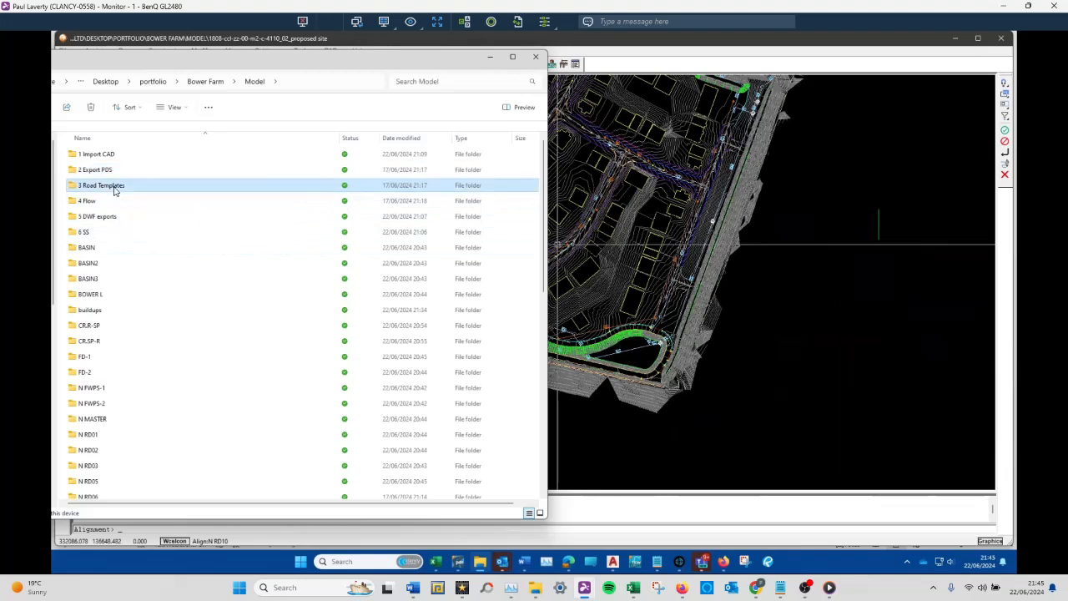
{"action": "double_click", "coordinate": [115, 188]}
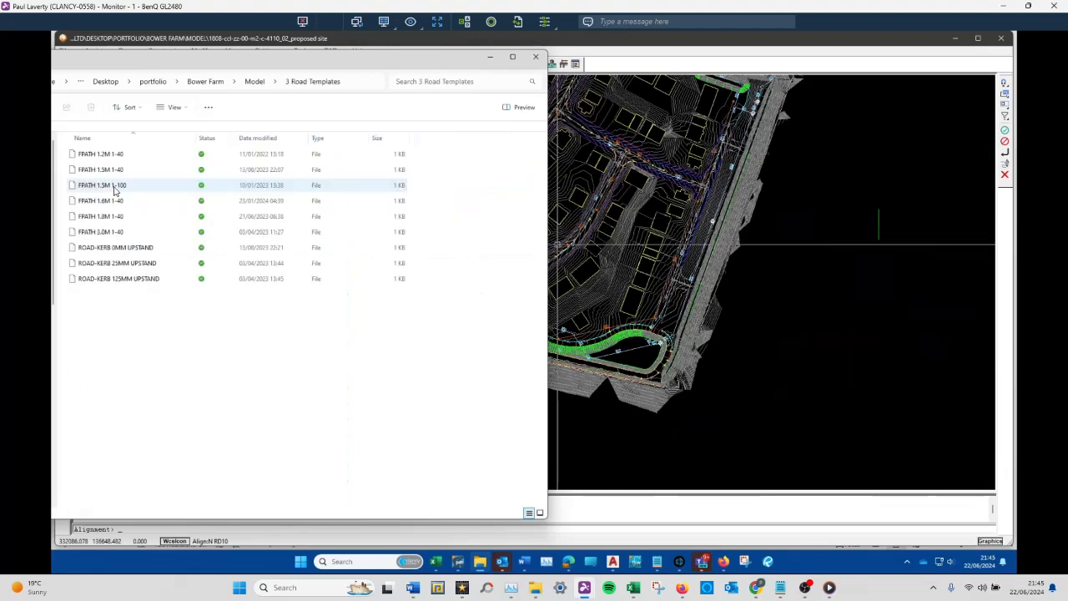
- Return to the Model folder, look through the drainage model files in the 4 Flow folder, and go back to Model
{"action": "left_click", "coordinate": [254, 82]}
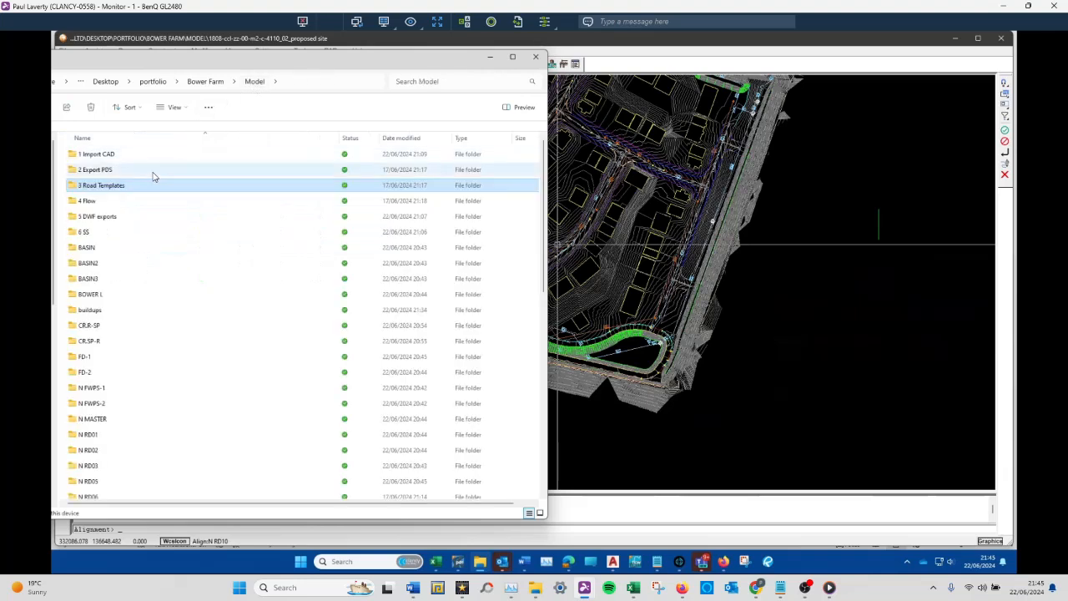
{"action": "double_click", "coordinate": [101, 203]}
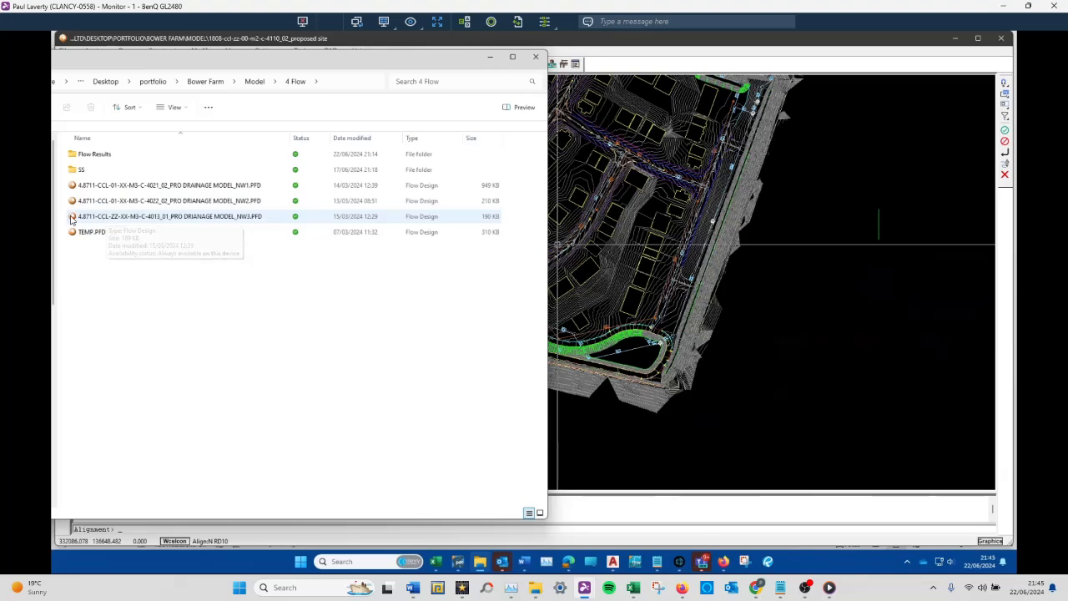
{"action": "left_click", "coordinate": [253, 82]}
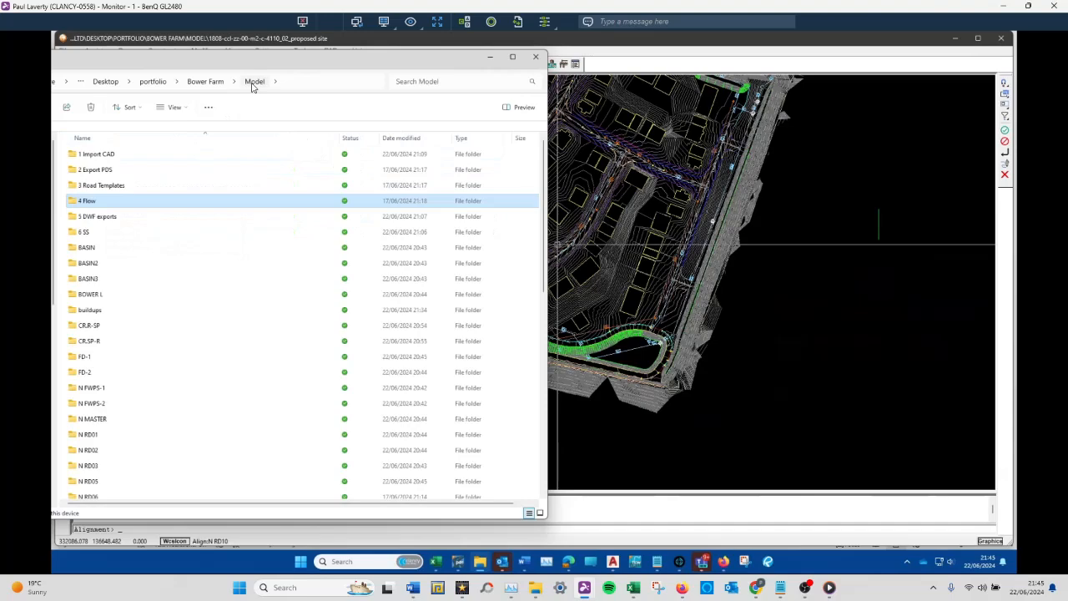
- Switch to the site model in PDS and, in Drainage mode, review the Enter Areas pipe code table for Network 1, leaving it without changes
{"action": "left_click", "coordinate": [858, 298]}
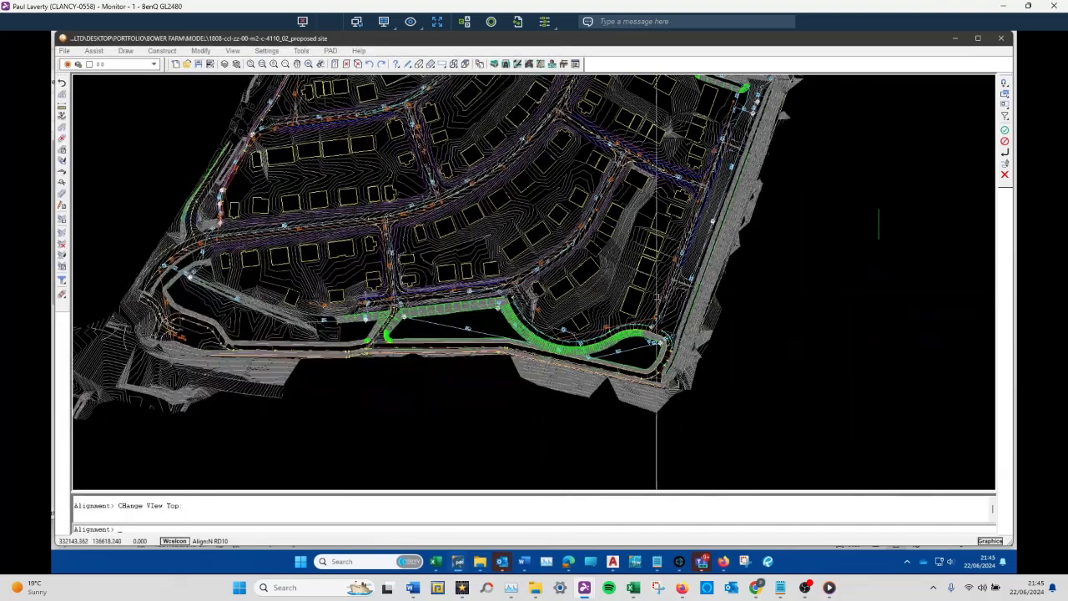
{"action": "scroll", "coordinate": [525, 208], "scroll_direction": "up", "scroll_amount": 4}
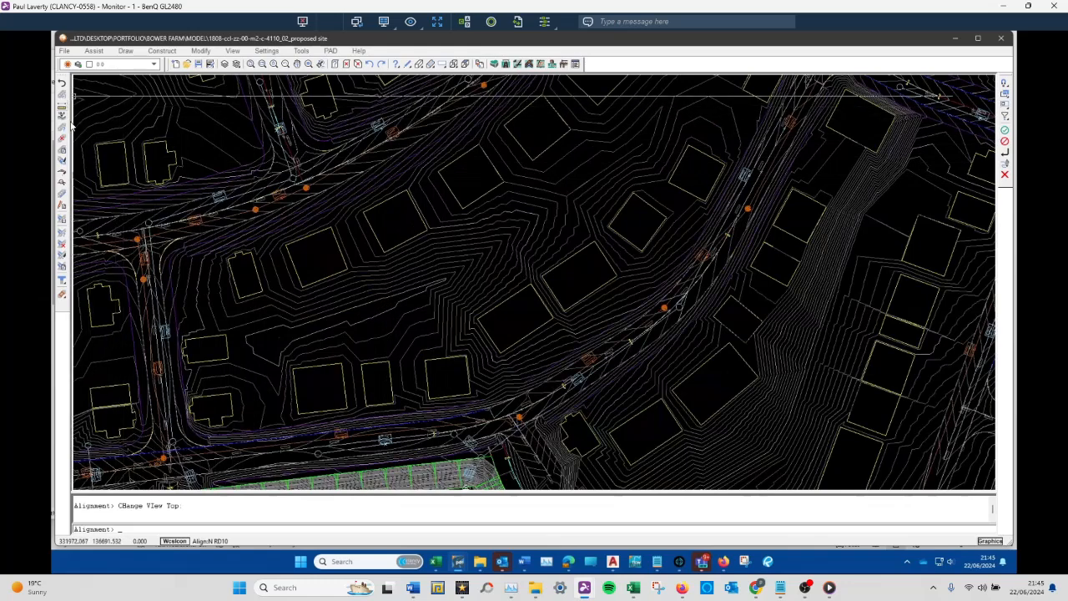
{"action": "left_click", "coordinate": [528, 64]}
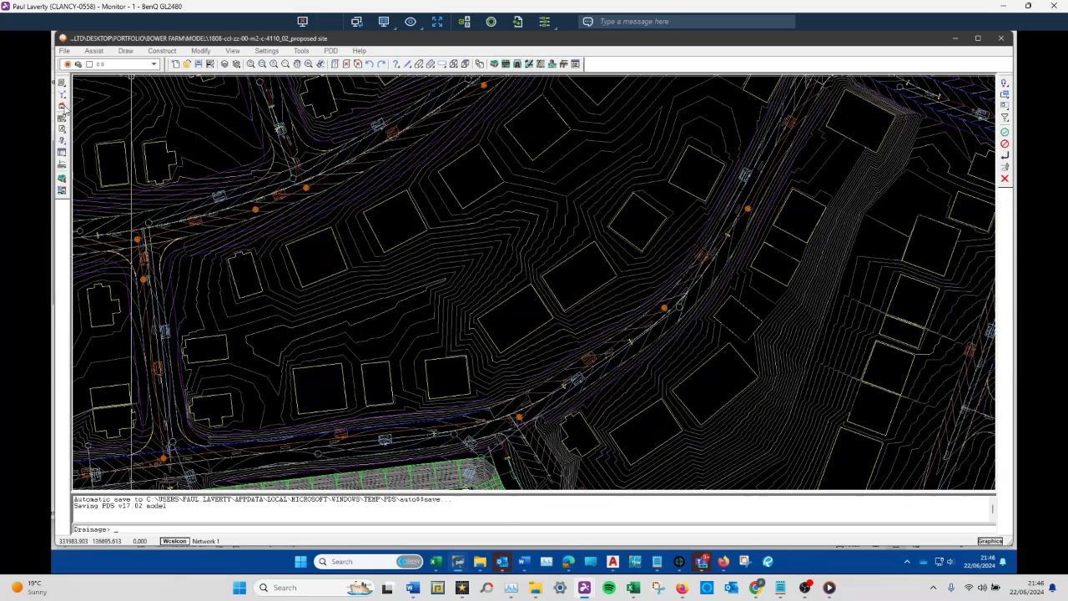
{"action": "left_click", "coordinate": [63, 164]}
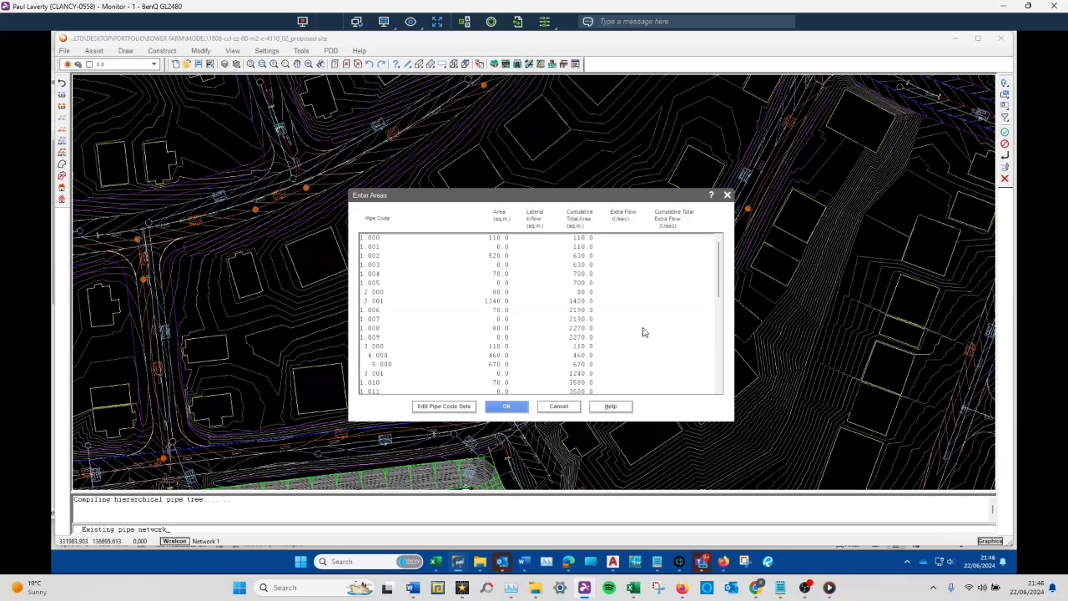
{"action": "left_click_drag", "start_coordinate": [720, 282], "coordinate": [735, 375]}
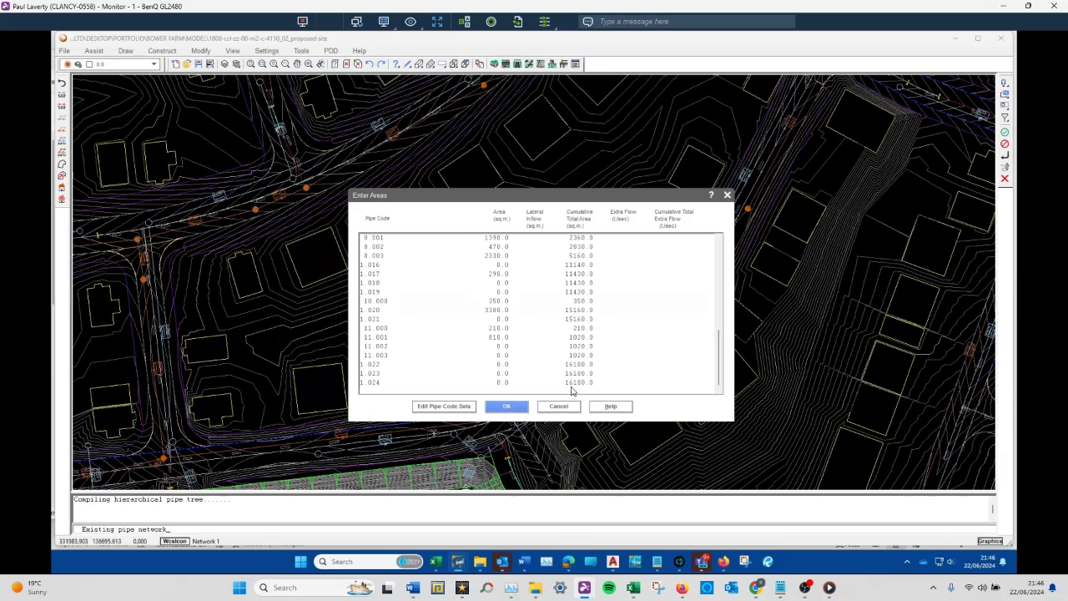
{"action": "scroll", "coordinate": [719, 350], "scroll_direction": "up", "scroll_amount": 4}
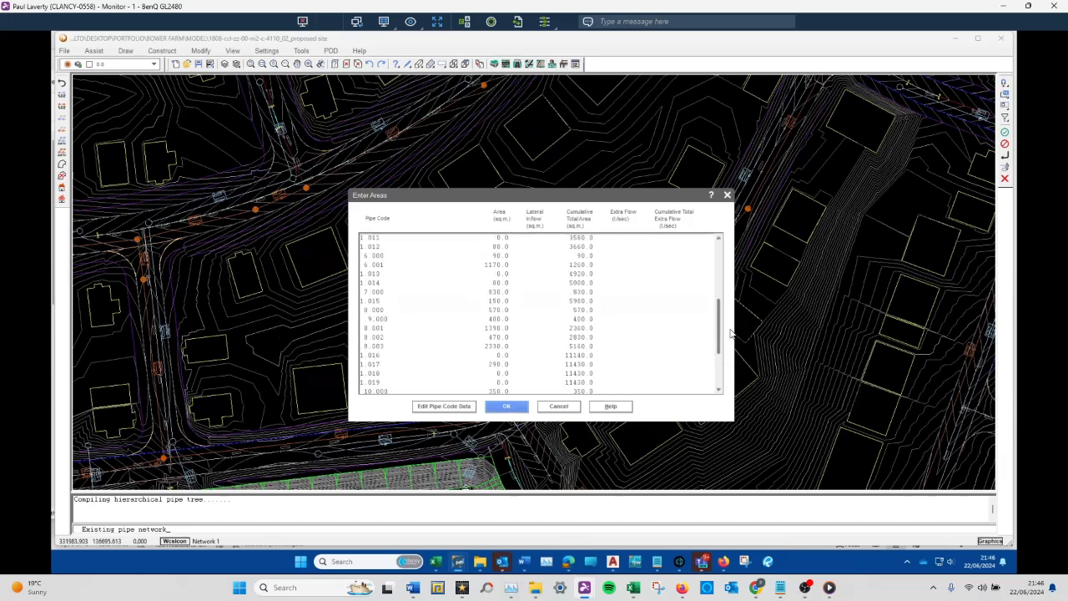
{"action": "left_click", "coordinate": [559, 406]}
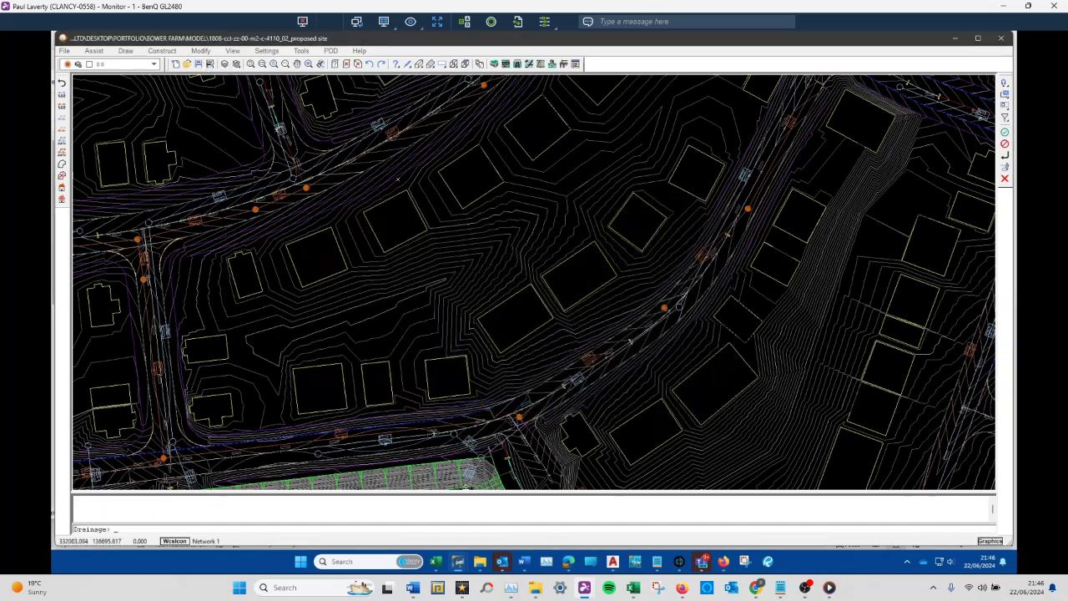
- Thaw the STORM-LAY-TEXT and STORM-LAY-INVERT layers in View1 and apply the layer settings
{"action": "left_click", "coordinate": [225, 64]}
{"action": "left_click_drag", "start_coordinate": [630, 234], "coordinate": [631, 282]}
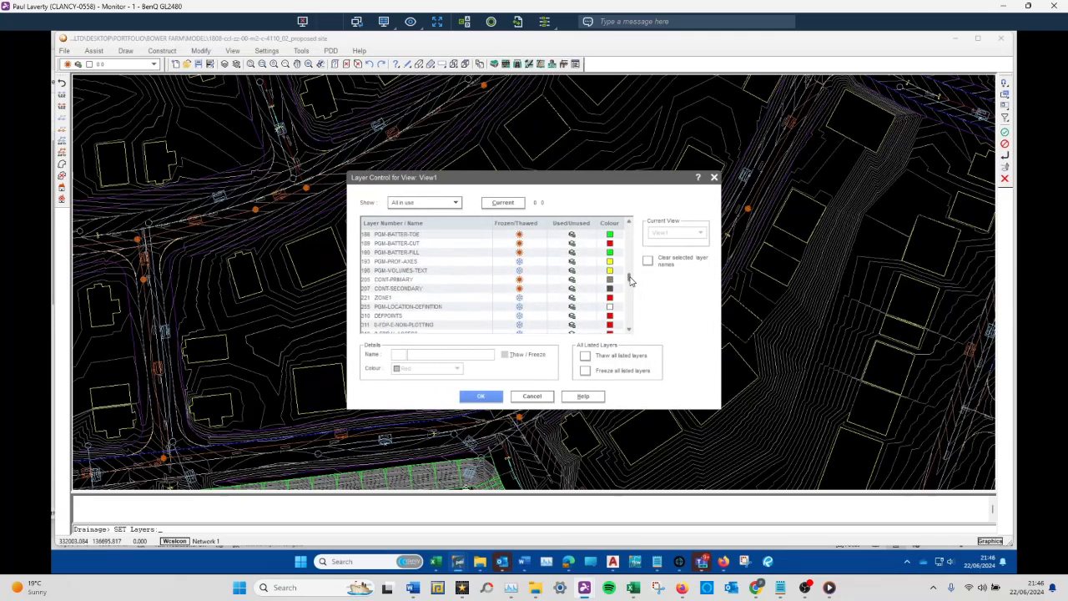
{"action": "left_click", "coordinate": [479, 280]}
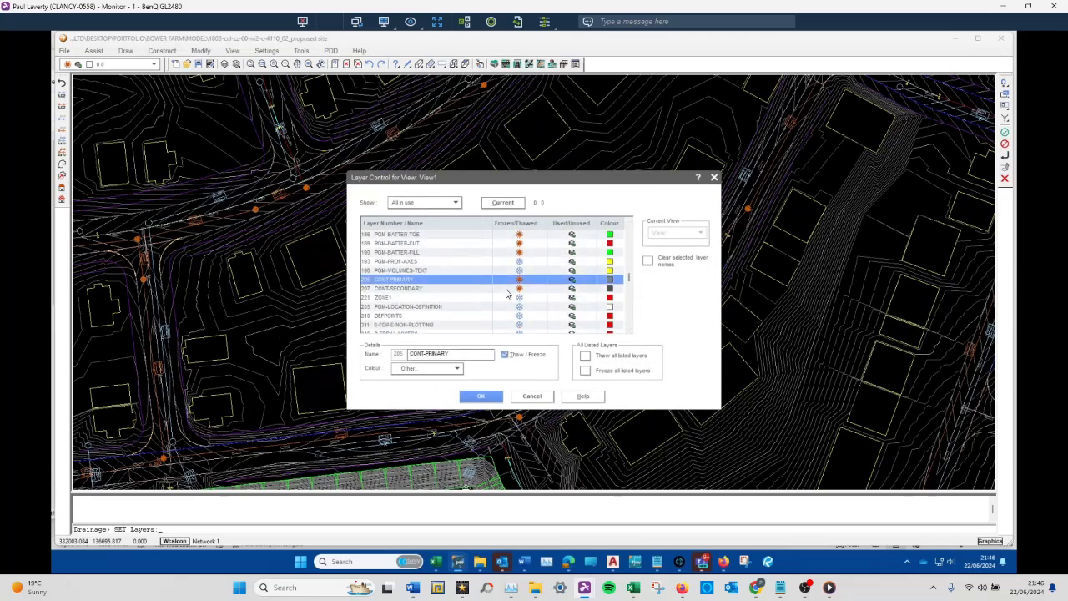
{"action": "scroll", "coordinate": [630, 253], "scroll_direction": "up", "scroll_amount": 4}
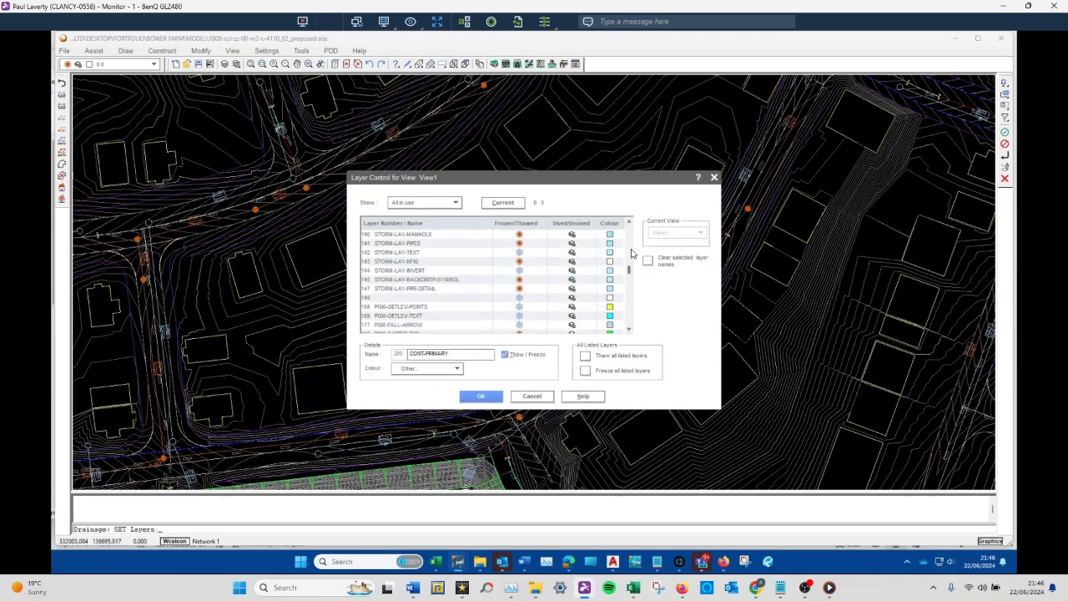
{"action": "left_click", "coordinate": [460, 271]}
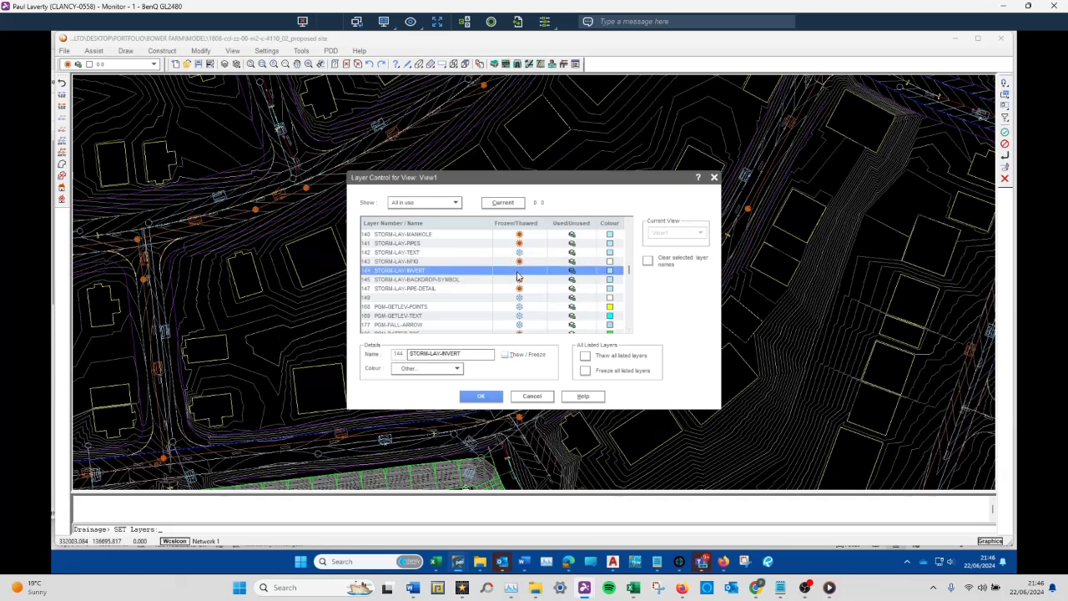
{"action": "left_click", "coordinate": [518, 254]}
{"action": "left_click", "coordinate": [520, 271]}
{"action": "scroll", "coordinate": [631, 241], "scroll_direction": "up", "scroll_amount": 3}
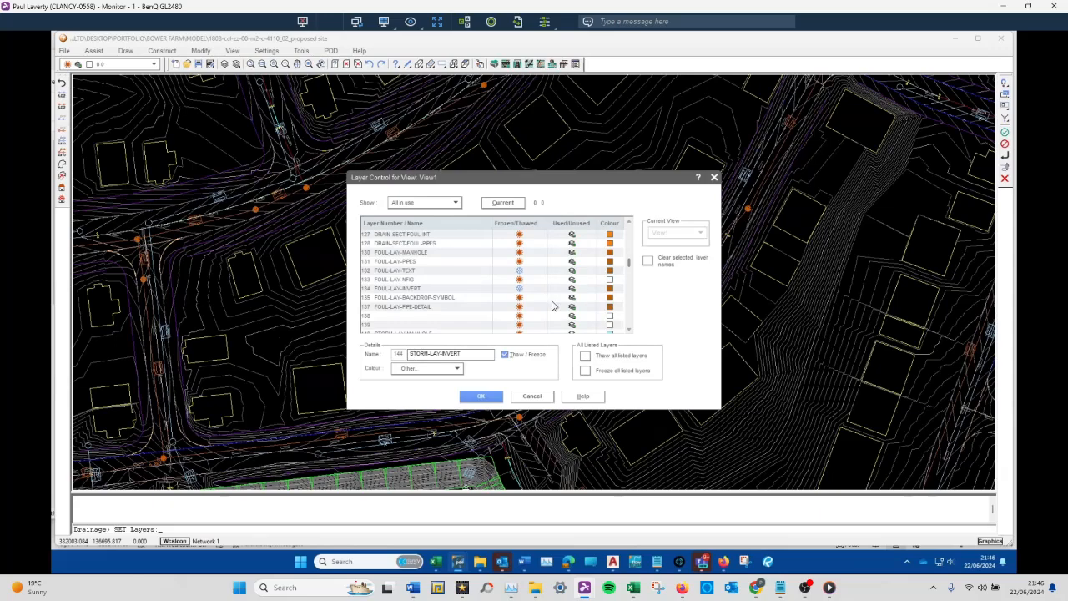
{"action": "left_click", "coordinate": [481, 396]}
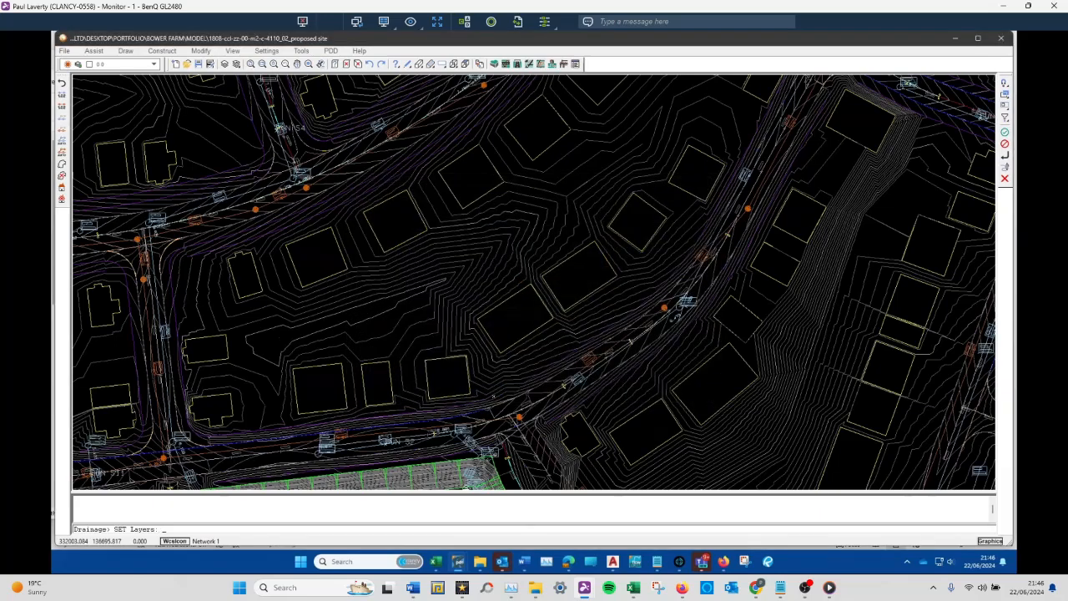
- Check the storm labels around manholes S2.14 and S2.15, and thaw the FOUL-LAY-INVERT and FOUL-LAY-TEXT layers in View1
{"action": "scroll", "coordinate": [253, 145], "scroll_direction": "up", "scroll_amount": 3}
{"action": "scroll", "coordinate": [381, 238], "scroll_direction": "up", "scroll_amount": 5}
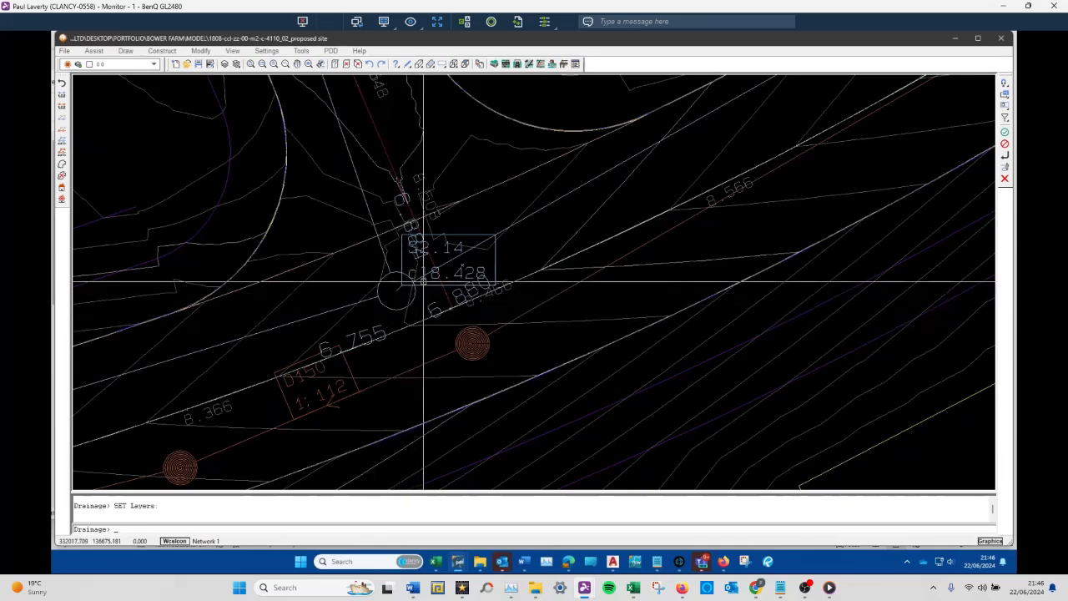
{"action": "scroll", "coordinate": [505, 287], "scroll_direction": "down", "scroll_amount": 3}
{"action": "scroll", "coordinate": [208, 374], "scroll_direction": "up", "scroll_amount": 3}
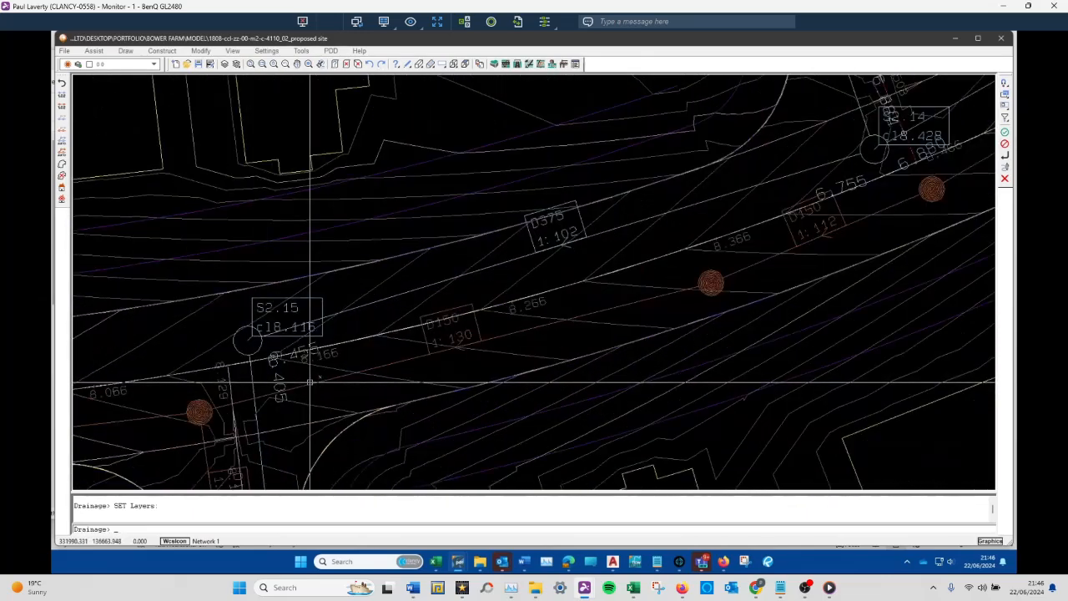
{"action": "left_click", "coordinate": [226, 65]}
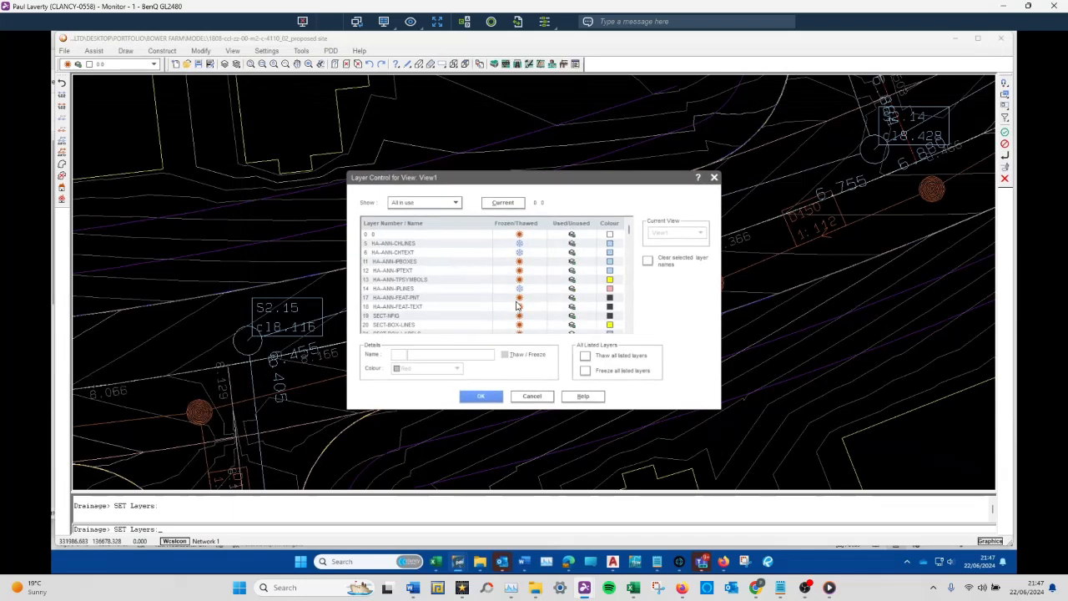
{"action": "scroll", "coordinate": [509, 300], "scroll_direction": "down", "scroll_amount": 6}
{"action": "scroll", "coordinate": [515, 307], "scroll_direction": "down", "scroll_amount": 10}
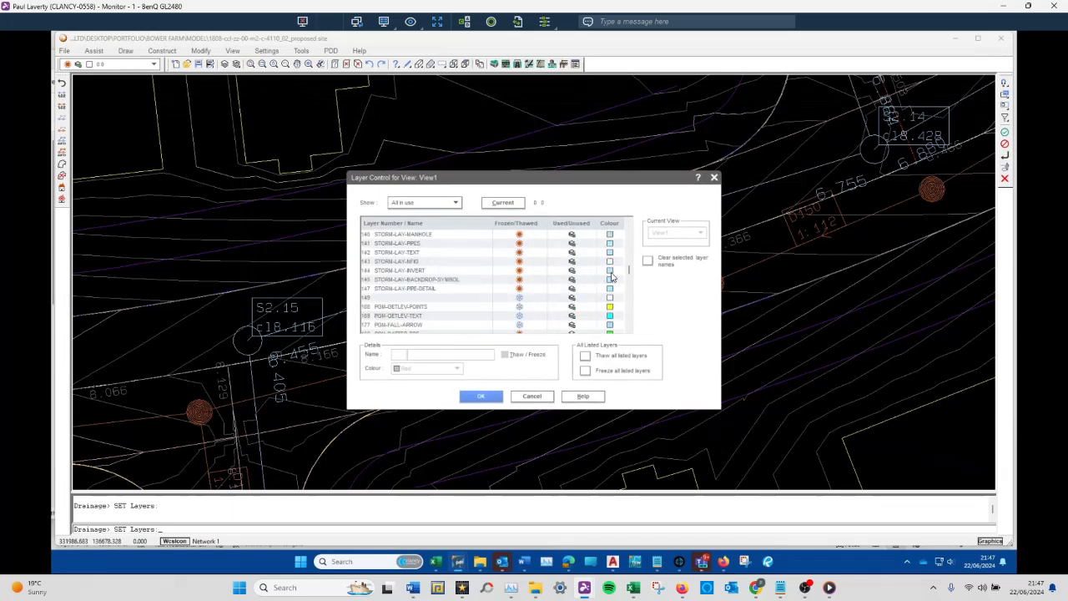
{"action": "left_click_drag", "start_coordinate": [631, 275], "coordinate": [638, 262]}
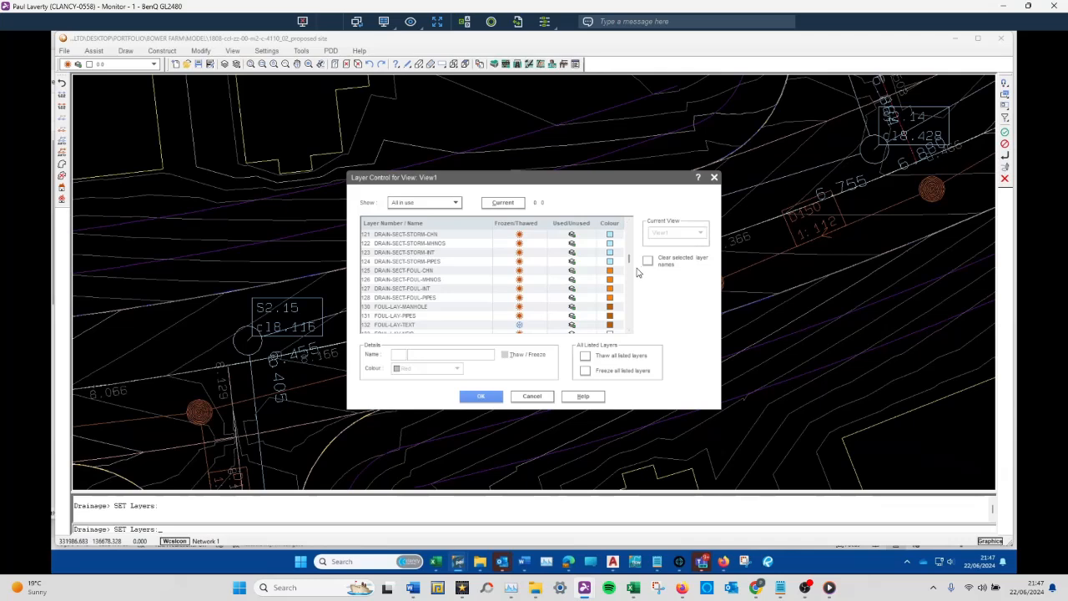
{"action": "scroll", "coordinate": [631, 332], "scroll_direction": "down", "scroll_amount": 3}
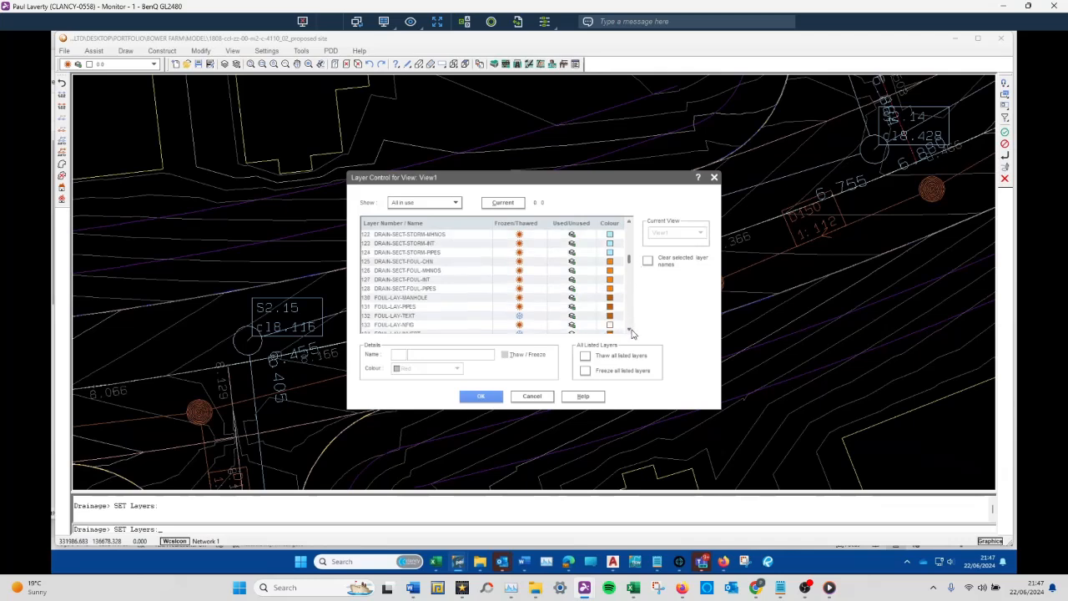
{"action": "left_click", "coordinate": [521, 271]}
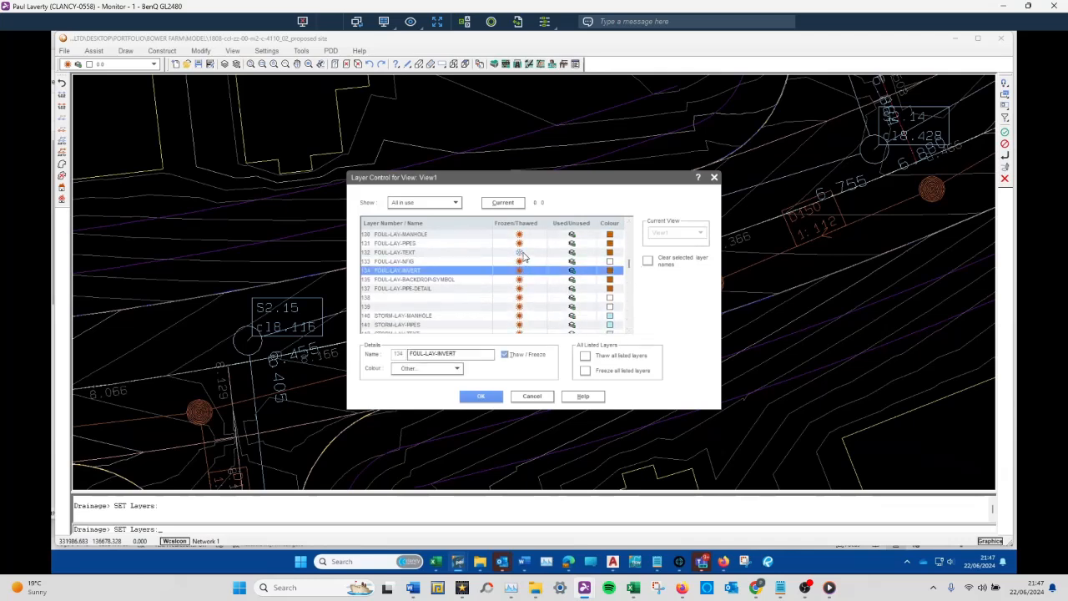
{"action": "left_click", "coordinate": [522, 253]}
{"action": "left_click", "coordinate": [487, 397]}
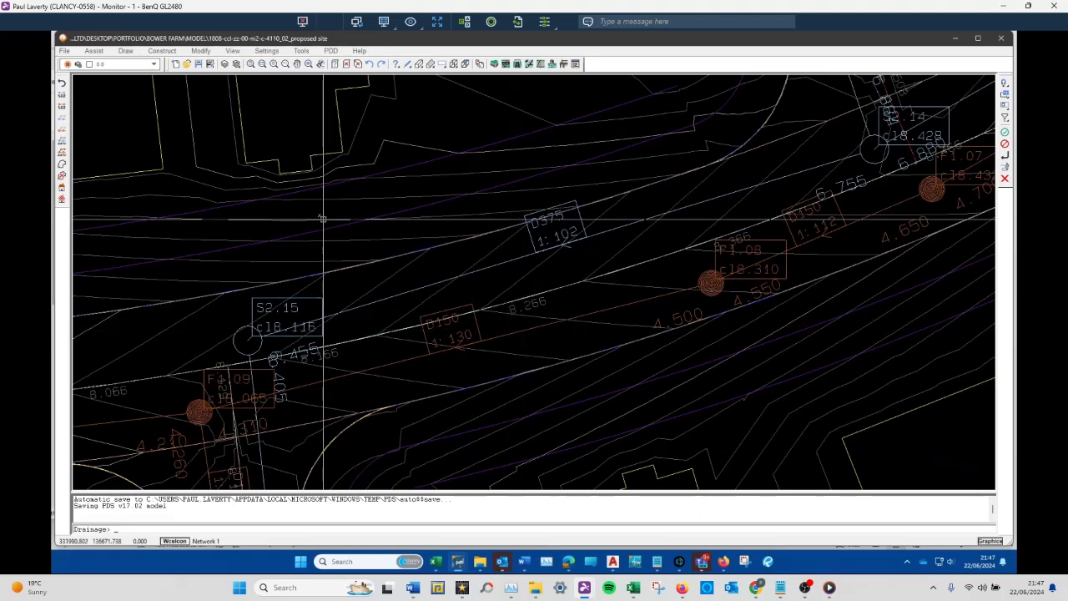
- Examine the cover and invert level labels at foul manhole F1.29 and the storm manhole beside it
{"action": "scroll", "coordinate": [260, 256], "scroll_direction": "down", "scroll_amount": 5}
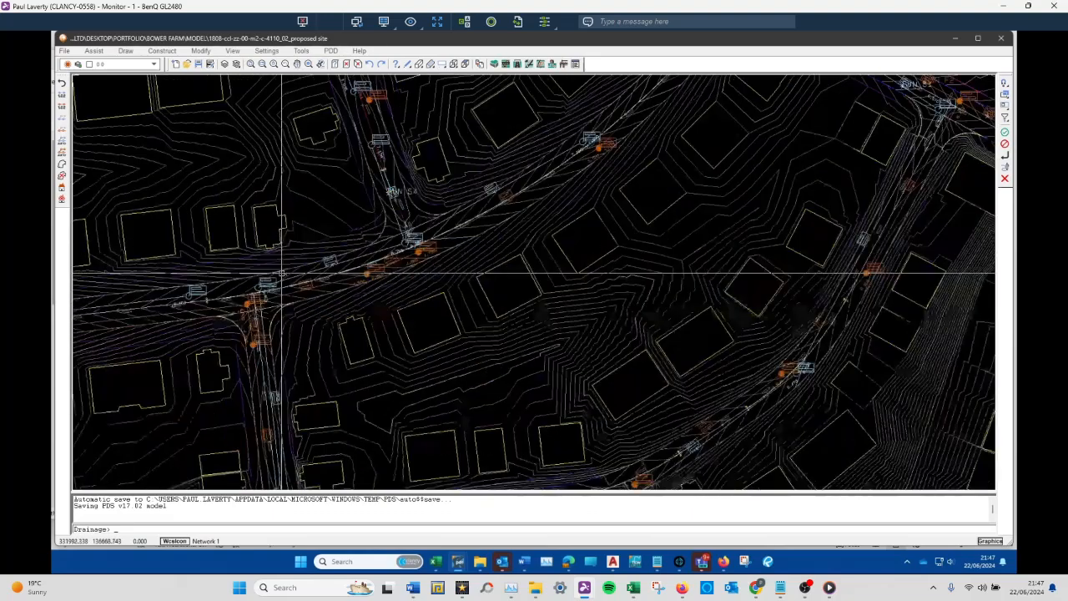
{"action": "scroll", "coordinate": [826, 409], "scroll_direction": "up", "scroll_amount": 3}
{"action": "scroll", "coordinate": [831, 404], "scroll_direction": "up", "scroll_amount": 4}
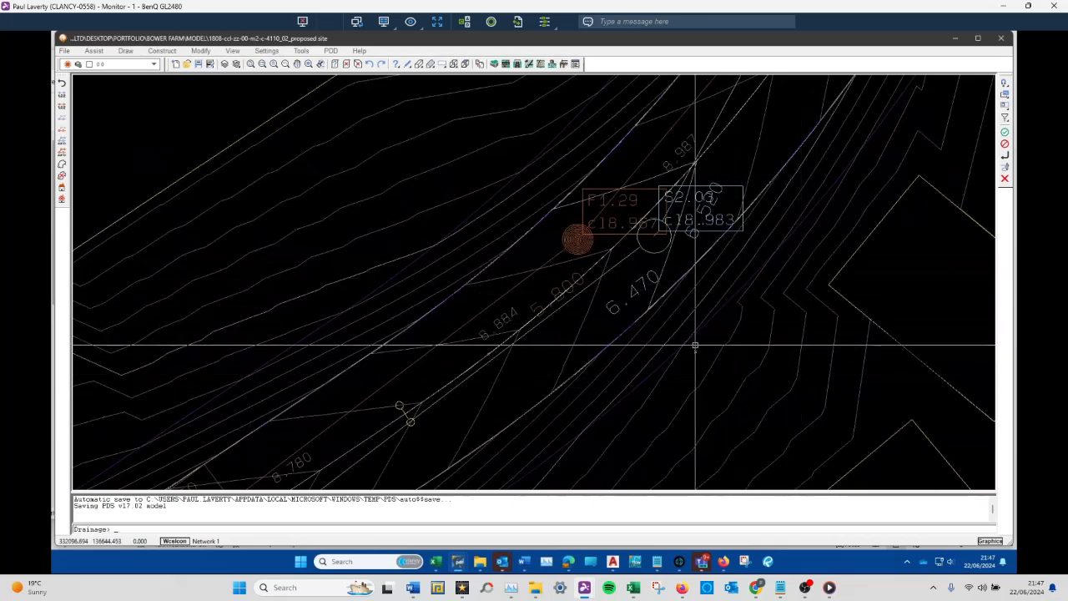
{"action": "scroll", "coordinate": [538, 383], "scroll_direction": "down", "scroll_amount": 5}
{"action": "scroll", "coordinate": [553, 384], "scroll_direction": "down", "scroll_amount": 5}
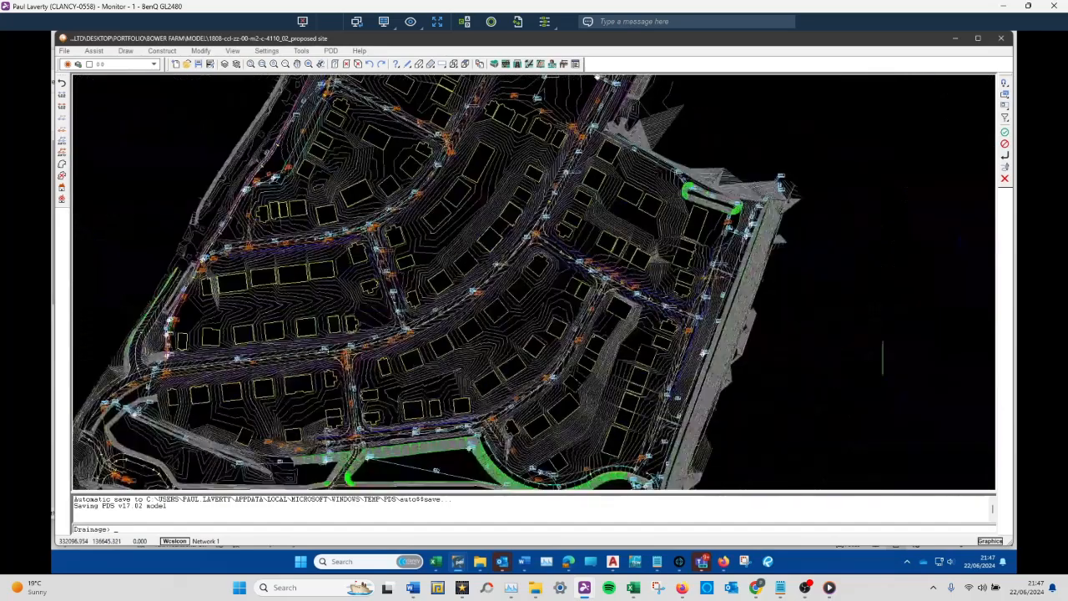
- Examine the manhole and pipe labels along runs S1, F2 and F3 at the road junction around manhole S2.02
{"action": "scroll", "coordinate": [599, 329], "scroll_direction": "up", "scroll_amount": 3}
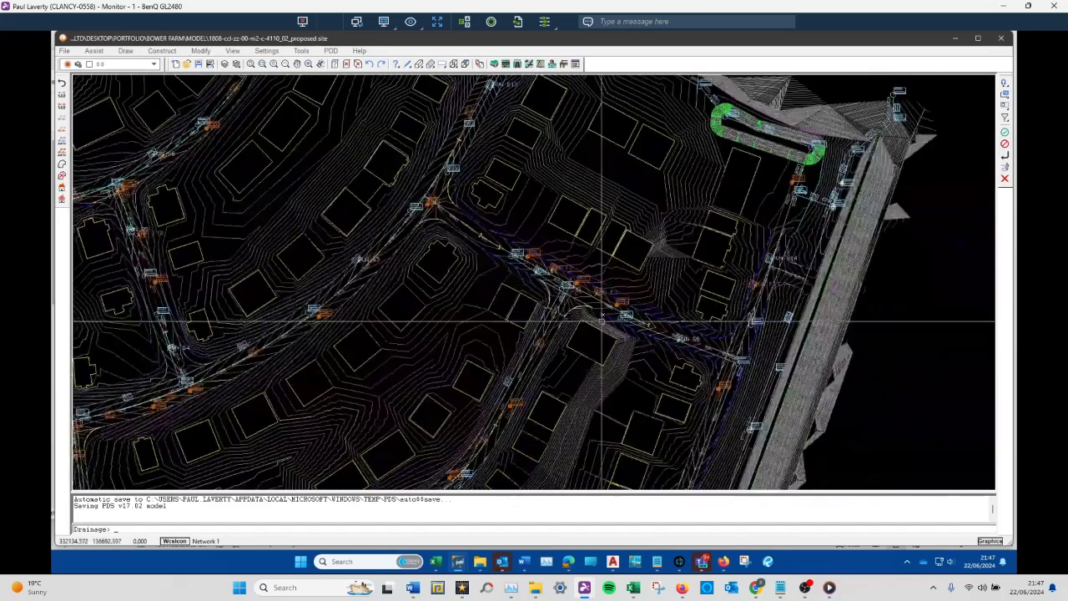
{"action": "scroll", "coordinate": [584, 283], "scroll_direction": "up", "scroll_amount": 3}
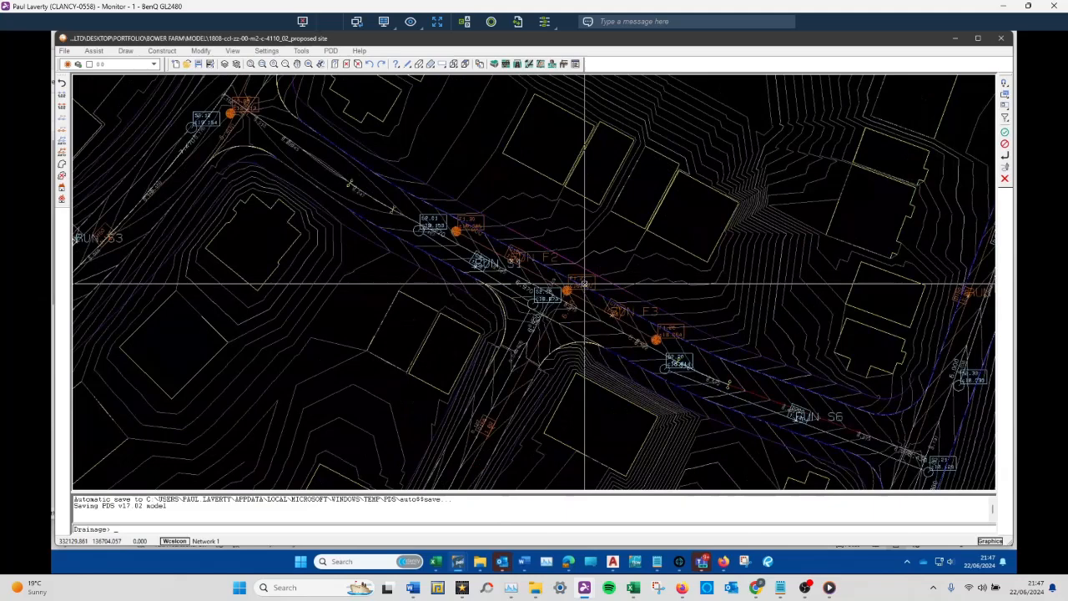
{"action": "scroll", "coordinate": [451, 251], "scroll_direction": "up", "scroll_amount": 3}
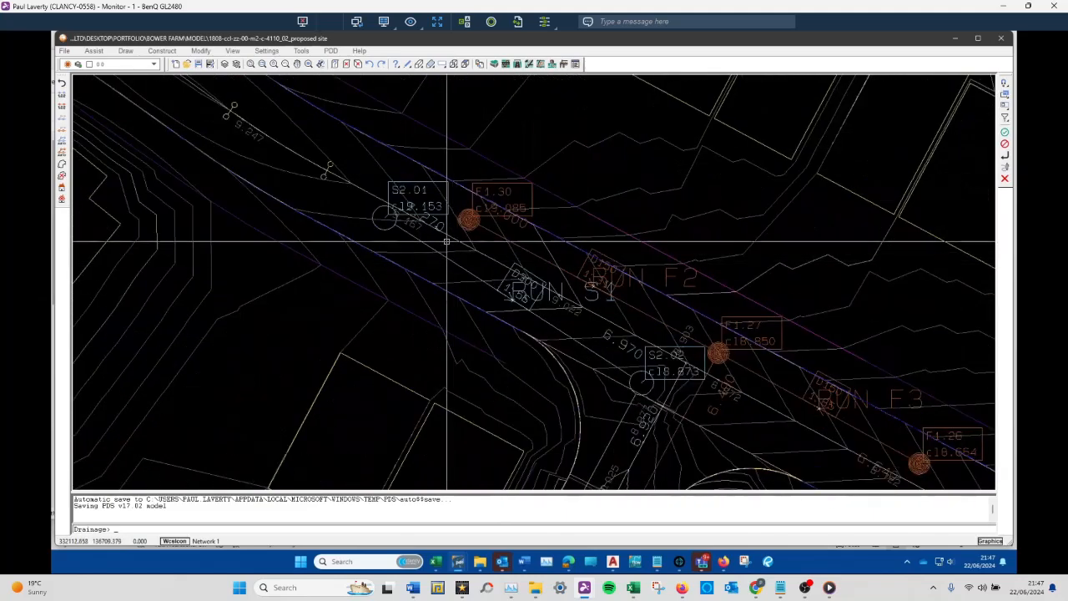
{"action": "scroll", "coordinate": [393, 172], "scroll_direction": "up", "scroll_amount": 3}
{"action": "scroll", "coordinate": [414, 206], "scroll_direction": "down", "scroll_amount": 5}
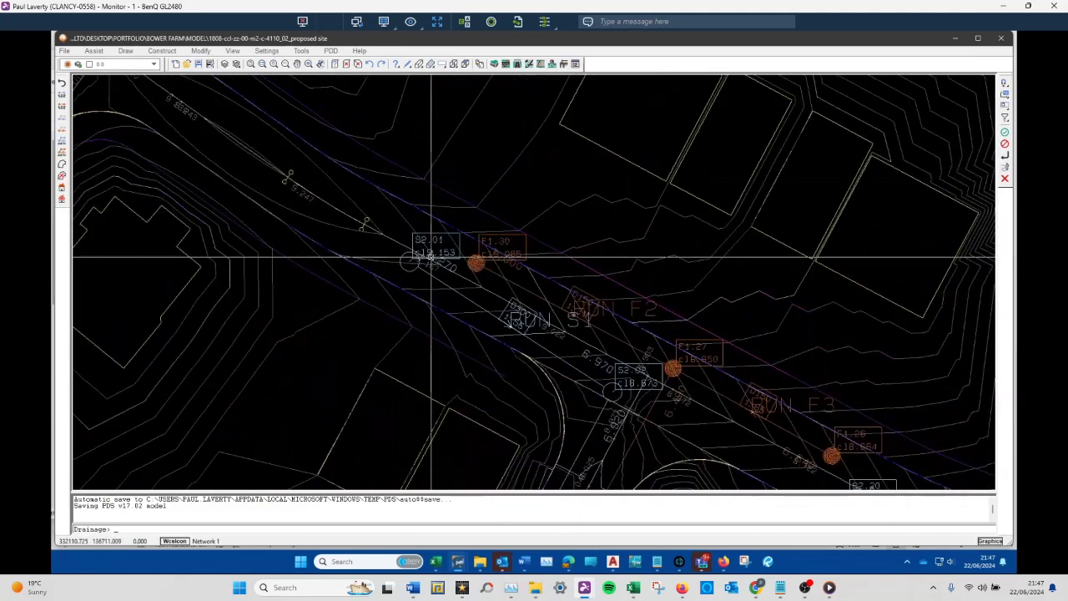
{"action": "scroll", "coordinate": [453, 253], "scroll_direction": "down", "scroll_amount": 2}
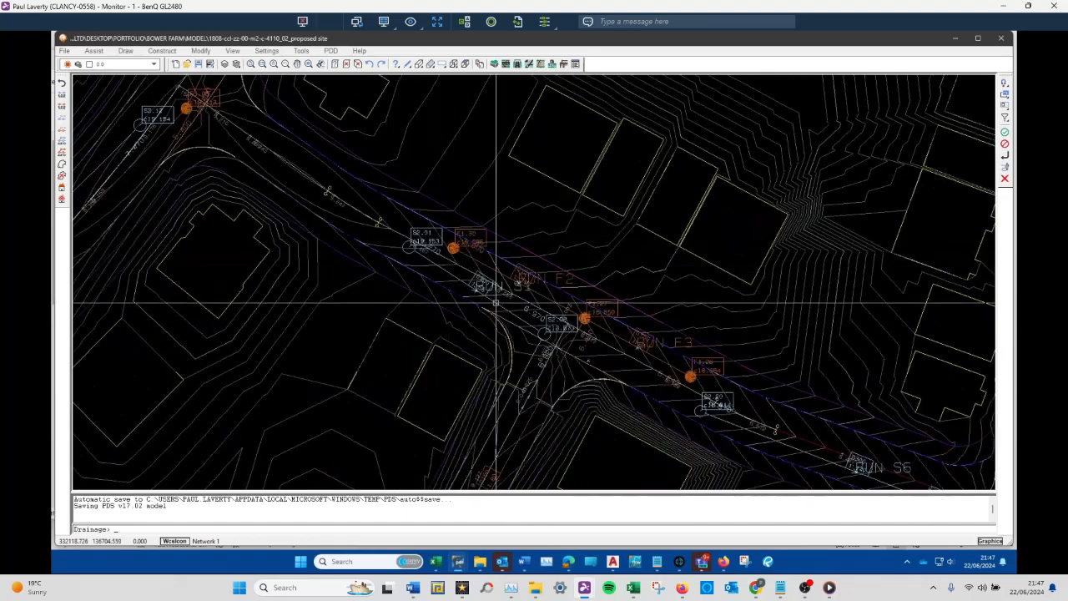
- Follow storm run S6 to manhole S2.21 near the site's eastern edge and examine its pipe and level labels
{"action": "scroll", "coordinate": [756, 428], "scroll_direction": "down", "scroll_amount": 3}
{"action": "scroll", "coordinate": [772, 400], "scroll_direction": "up", "scroll_amount": 3}
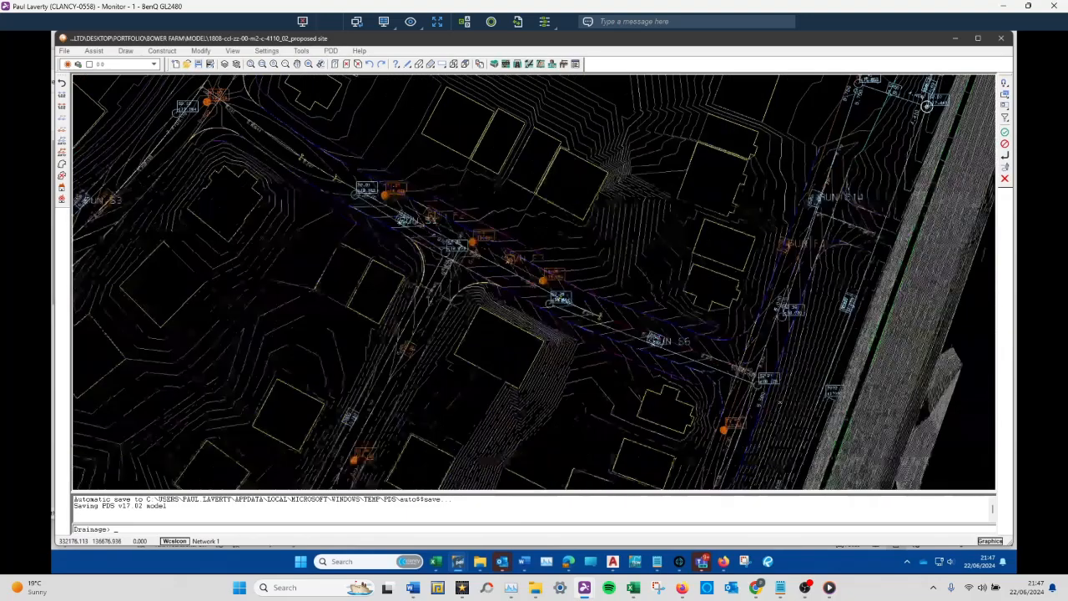
{"action": "scroll", "coordinate": [780, 400], "scroll_direction": "up", "scroll_amount": 3}
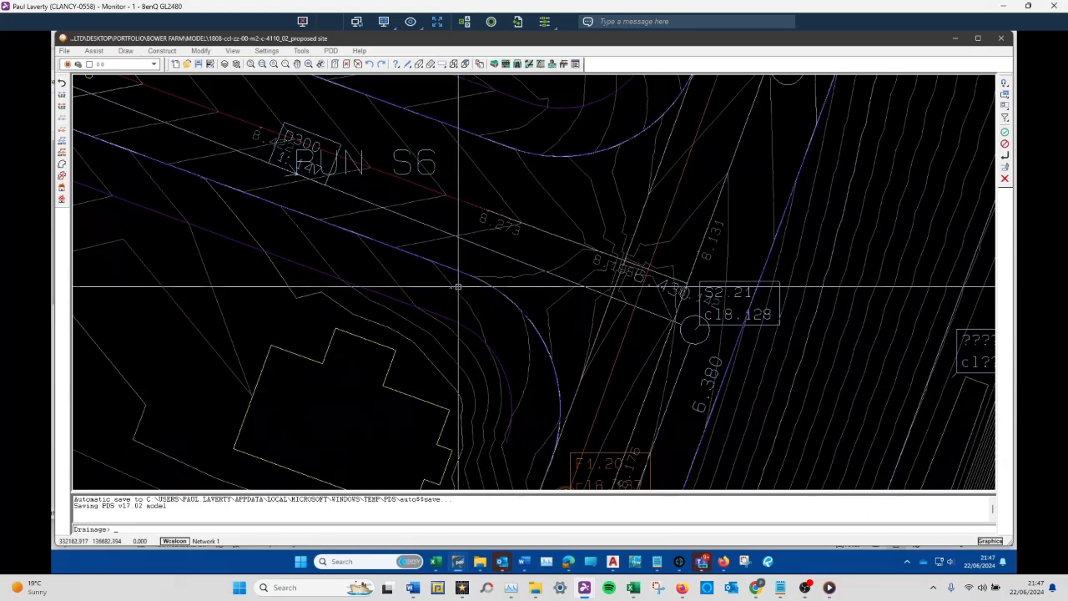
{"action": "scroll", "coordinate": [474, 317], "scroll_direction": "down", "scroll_amount": 3}
{"action": "scroll", "coordinate": [566, 345], "scroll_direction": "down", "scroll_amount": 3}
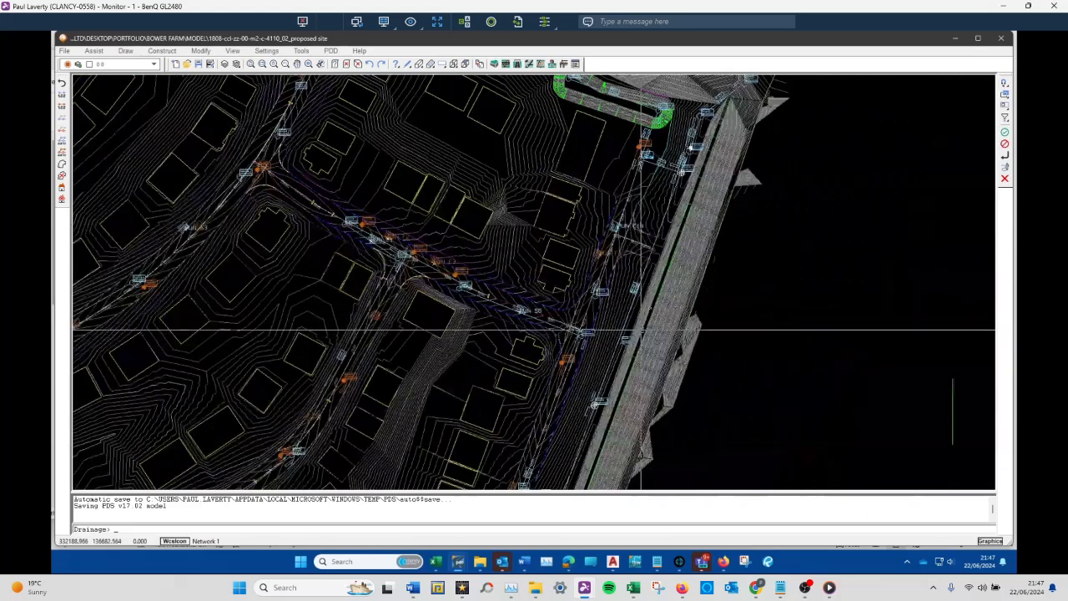
- Examine the footpath and kerb template files in the project's 3 Road Templates folder, and return to the site model
{"action": "left_click", "coordinate": [479, 561]}
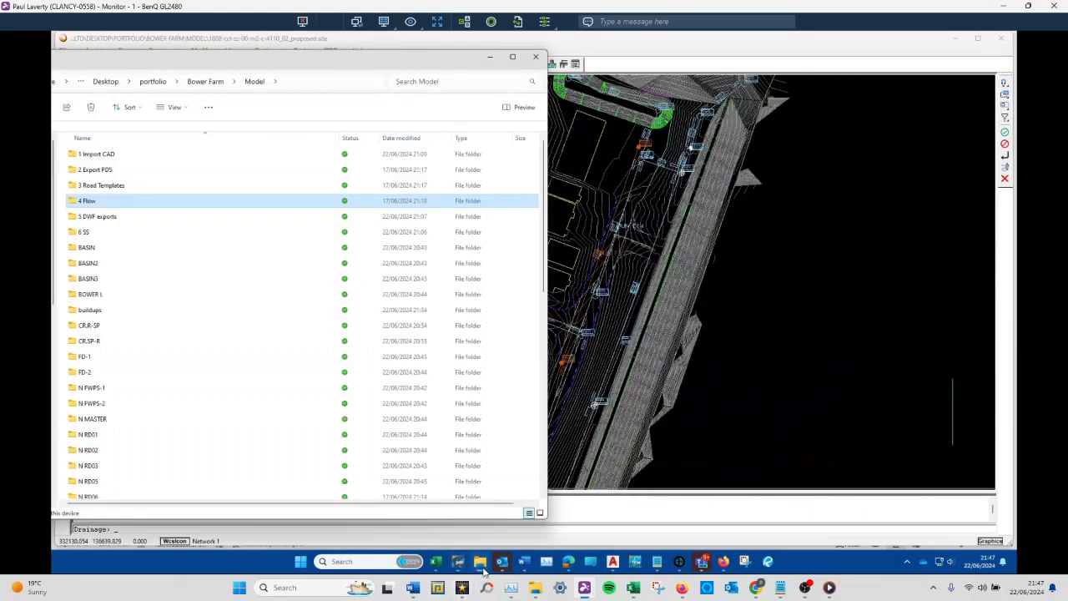
{"action": "left_click", "coordinate": [101, 187]}
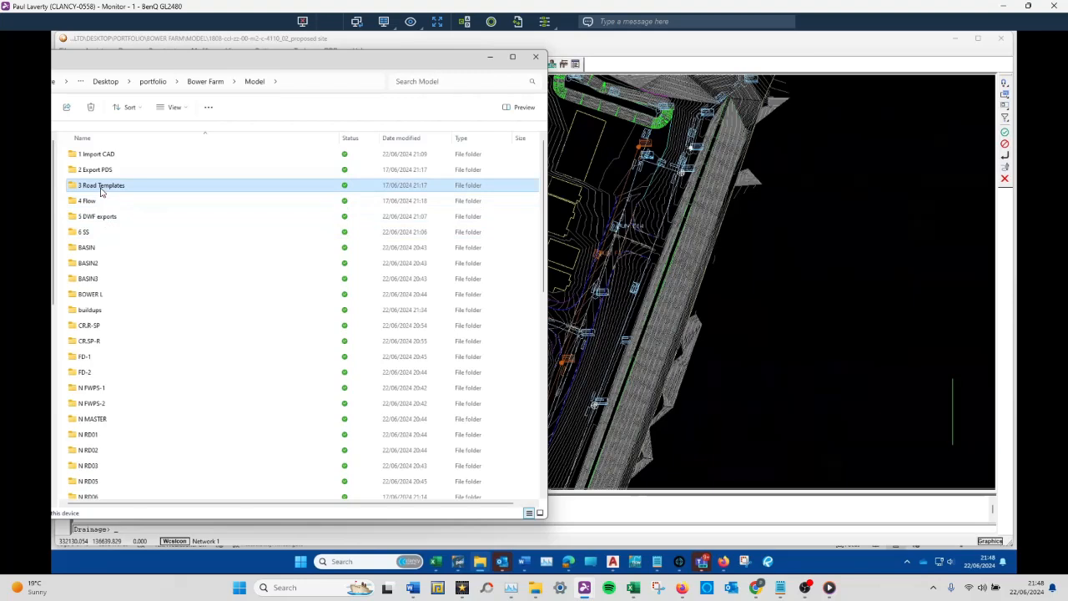
{"action": "double_click", "coordinate": [101, 186]}
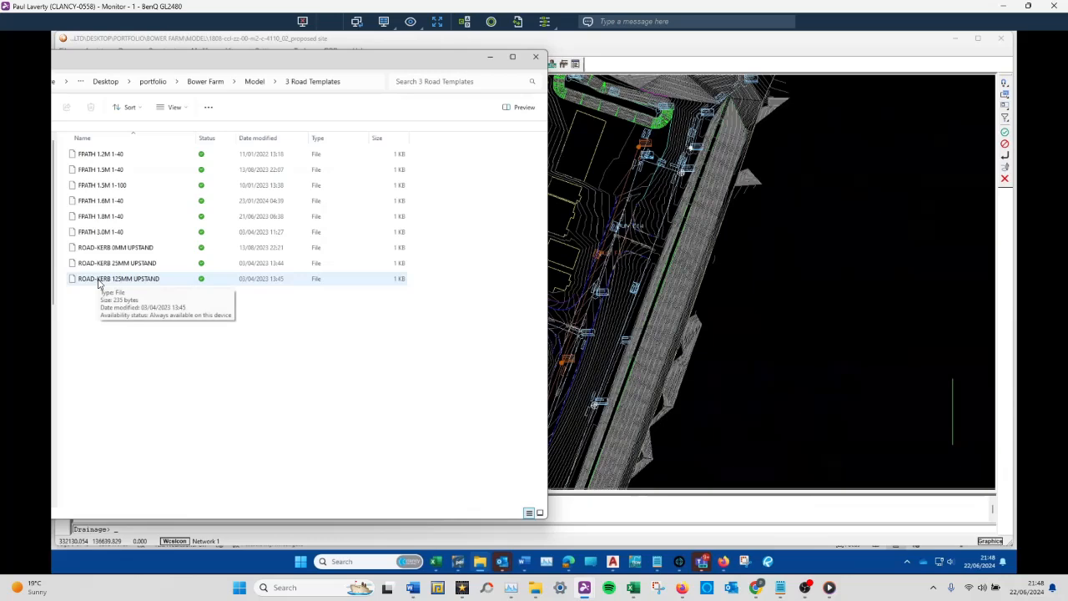
{"action": "left_click", "coordinate": [812, 328]}
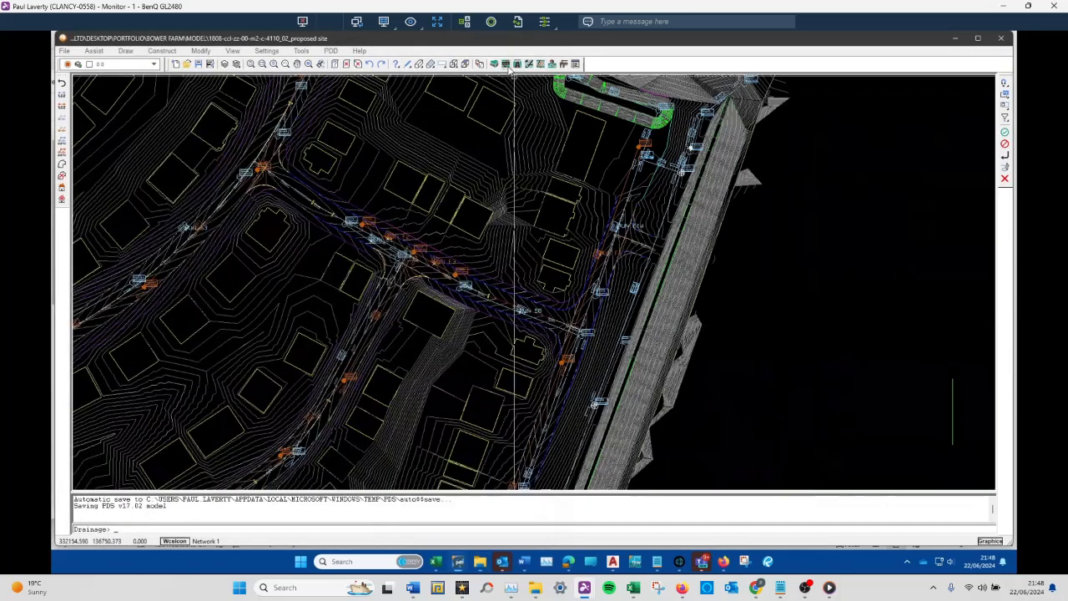
- Start inserting a feature template in the Site Designer alignment module, using ROAD-KERB 125MM UPSTAND from 3 Road Templates as the template file
{"action": "left_click", "coordinate": [506, 64]}
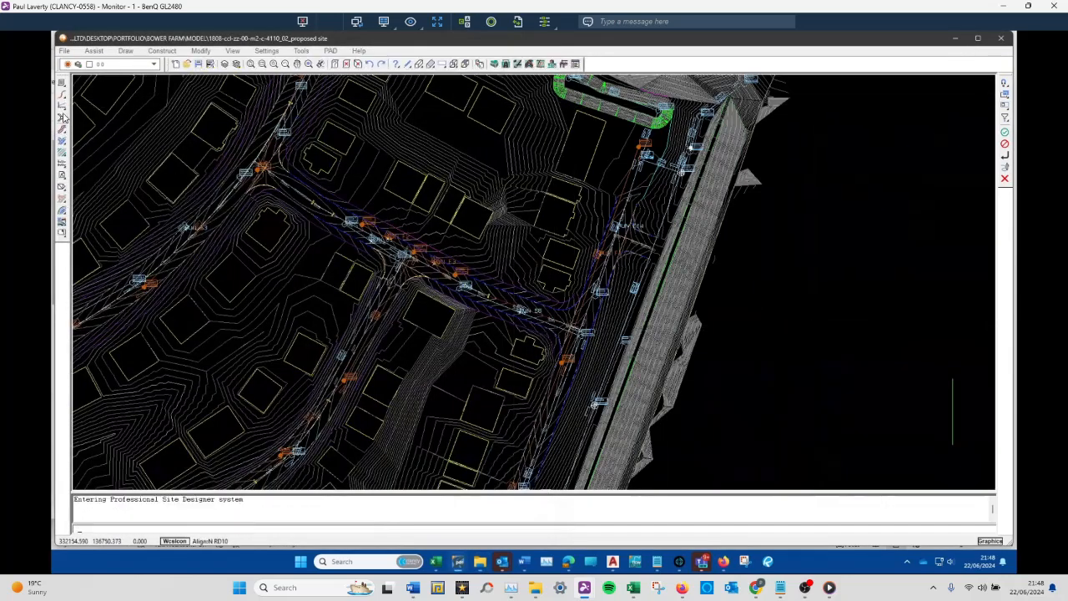
{"action": "left_click", "coordinate": [60, 146]}
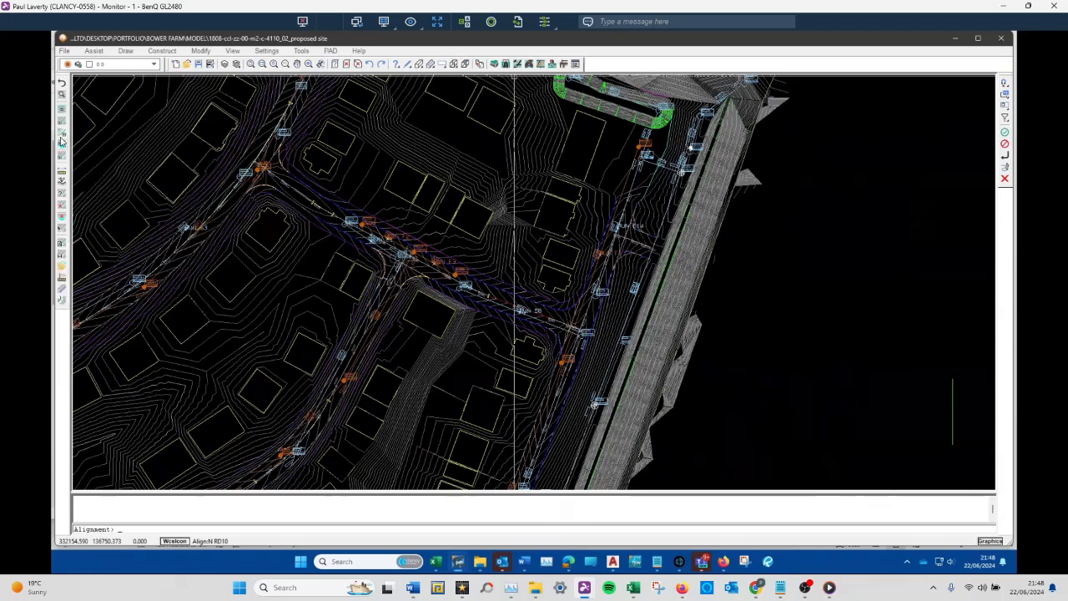
{"action": "left_click", "coordinate": [61, 115]}
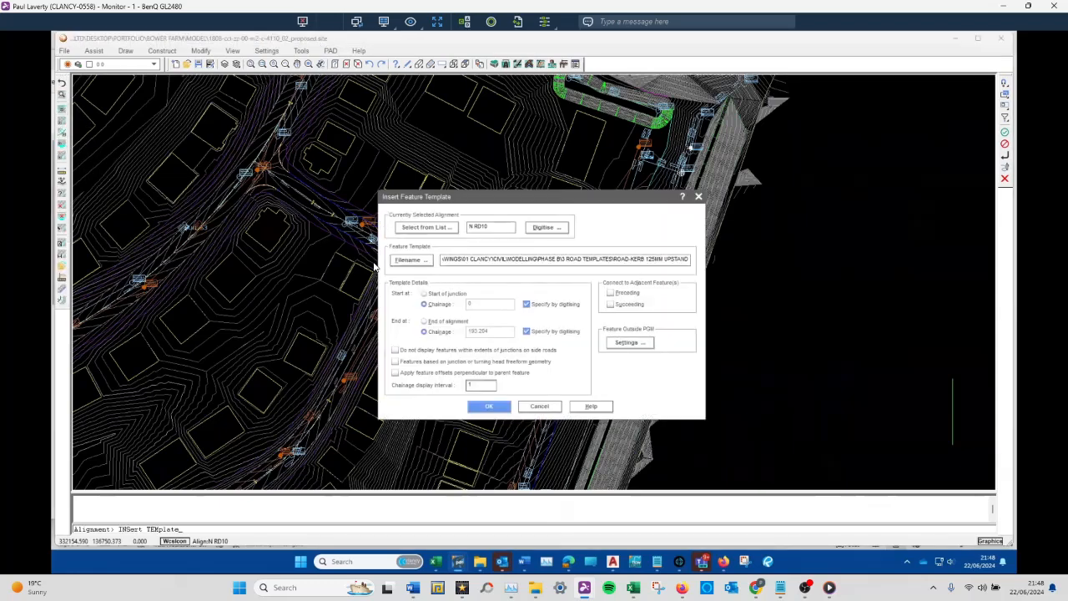
{"action": "left_click", "coordinate": [409, 259]}
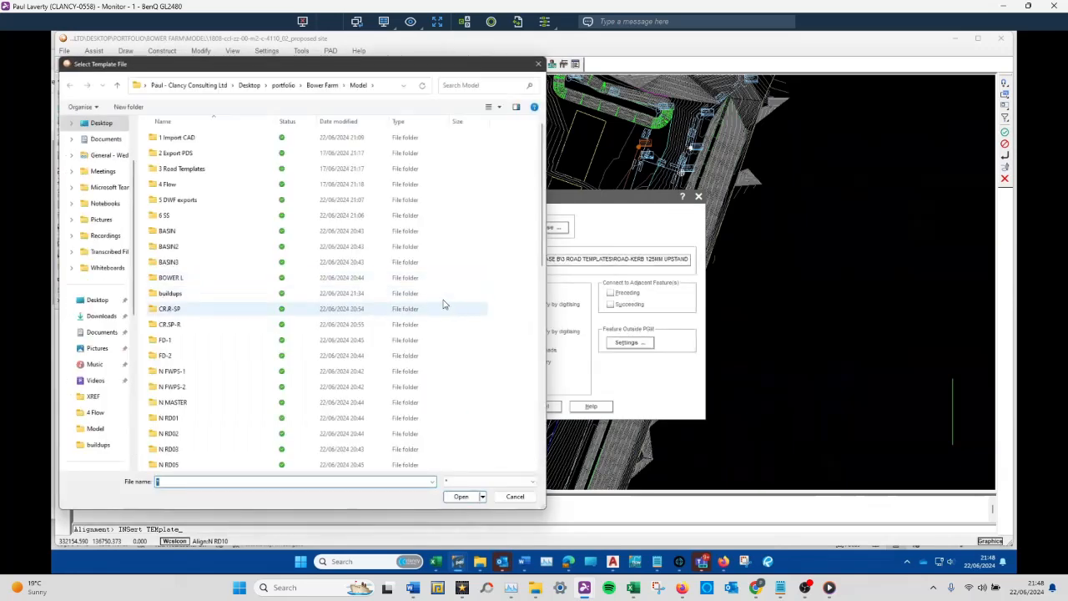
{"action": "double_click", "coordinate": [174, 169]}
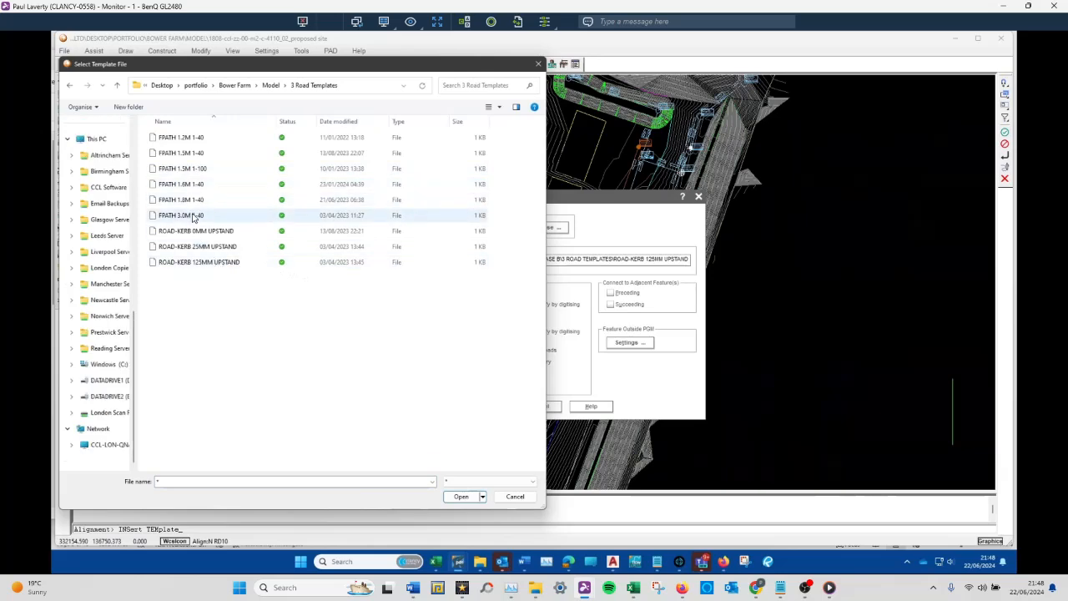
{"action": "left_click", "coordinate": [201, 263]}
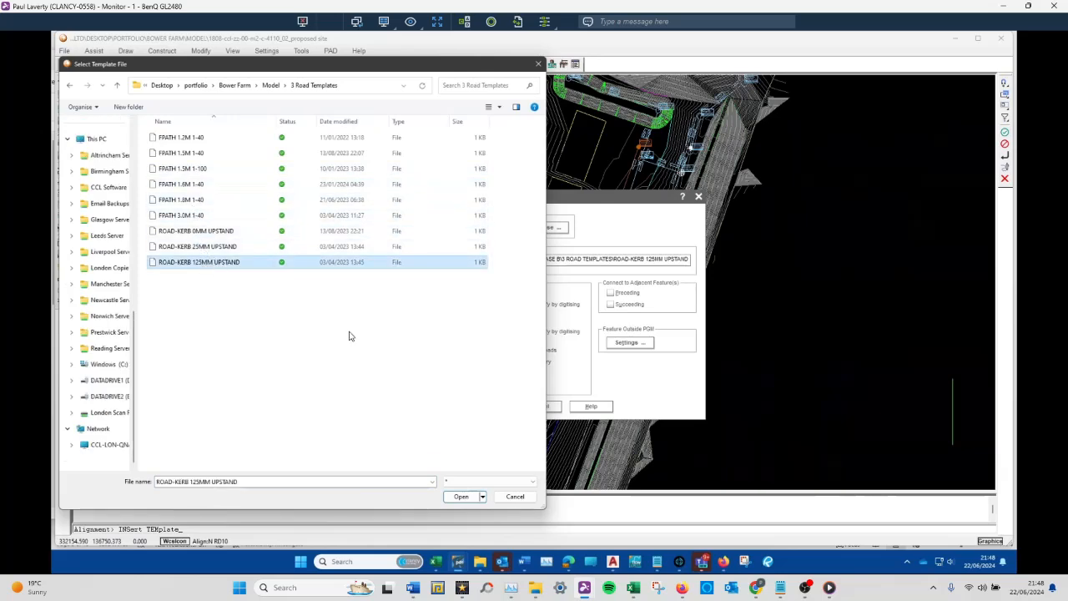
{"action": "left_click", "coordinate": [469, 496]}
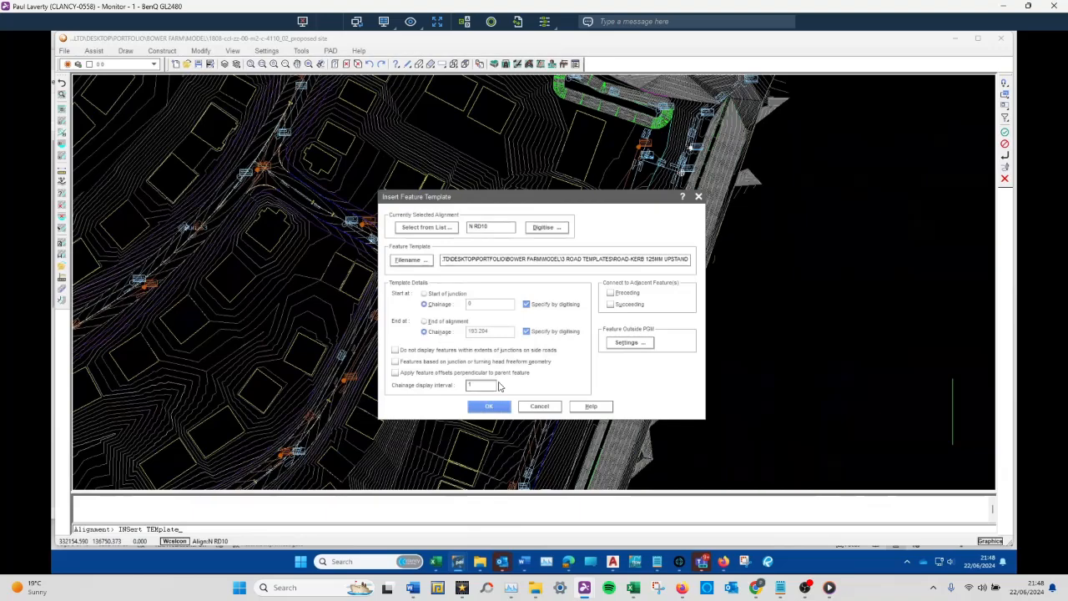
- Pick alignment N FWPS-1, beside the foul manholes at the site's south-western corner, as the alignment for the template
{"action": "left_click", "coordinate": [546, 226]}
{"action": "scroll", "coordinate": [495, 270], "scroll_direction": "down", "scroll_amount": 3}
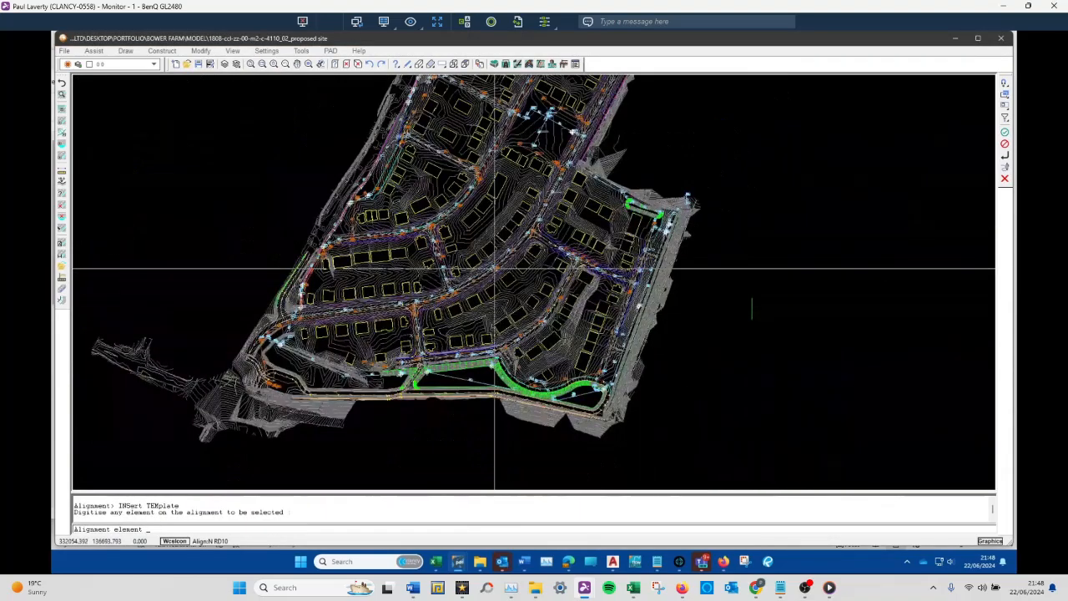
{"action": "scroll", "coordinate": [495, 270], "scroll_direction": "down", "scroll_amount": 2}
{"action": "scroll", "coordinate": [349, 342], "scroll_direction": "up", "scroll_amount": 5}
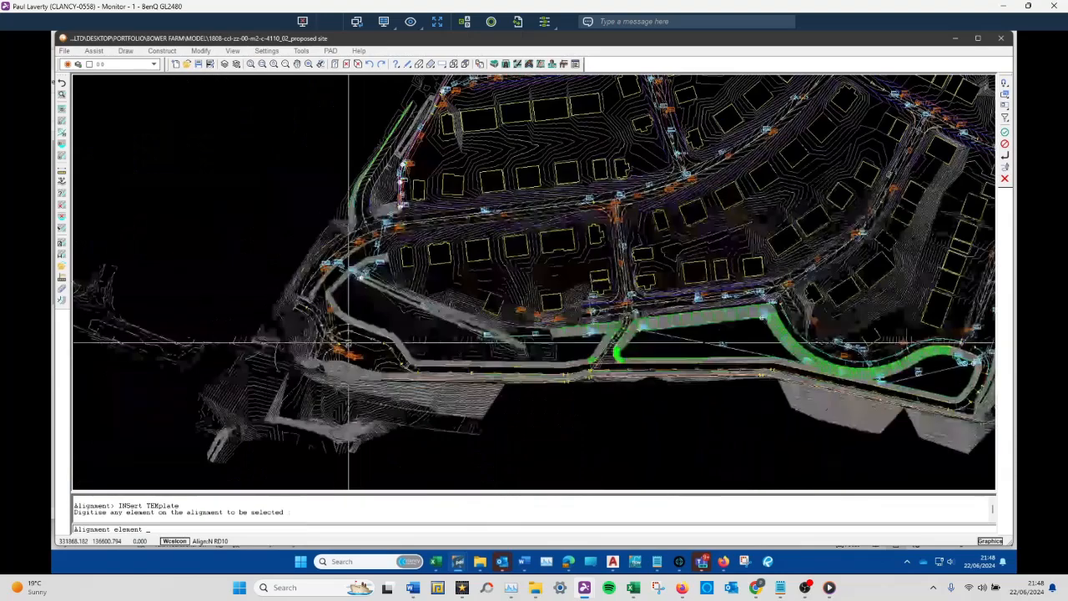
{"action": "scroll", "coordinate": [349, 342], "scroll_direction": "up", "scroll_amount": 3}
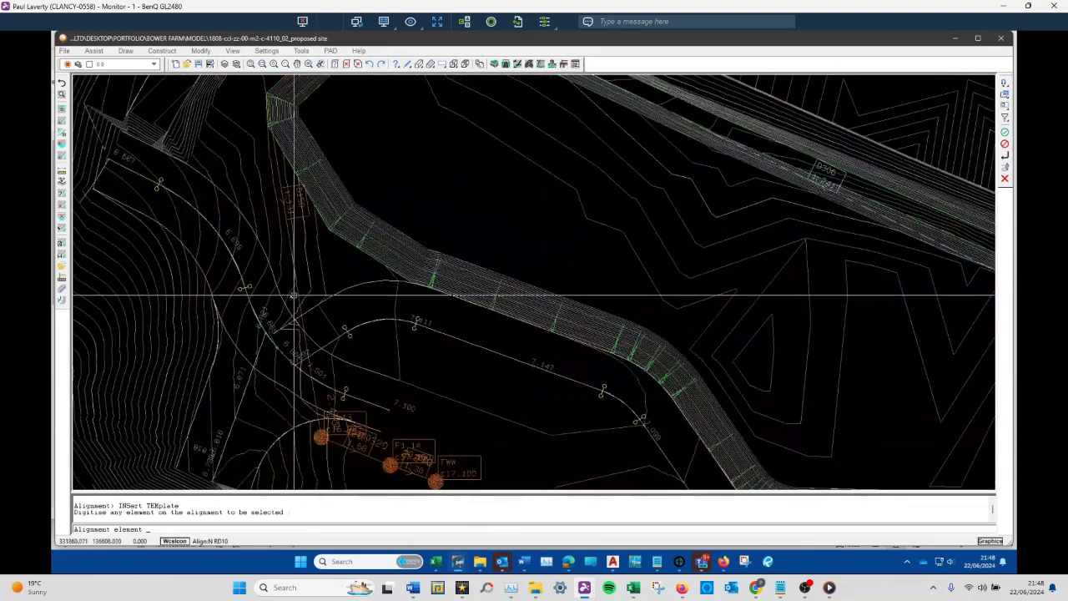
{"action": "left_click", "coordinate": [257, 313]}
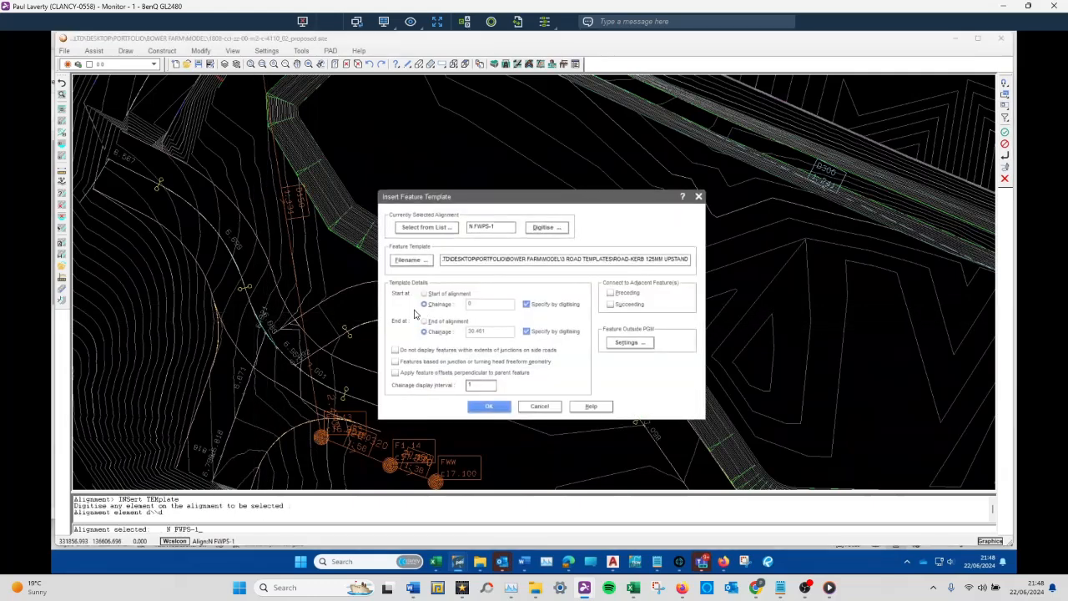
- Insert the kerb template over the preset chainages instead of digitised ones, picking the parent features on both sides of N FWPS-1
{"action": "left_click", "coordinate": [561, 305]}
{"action": "left_click", "coordinate": [559, 332]}
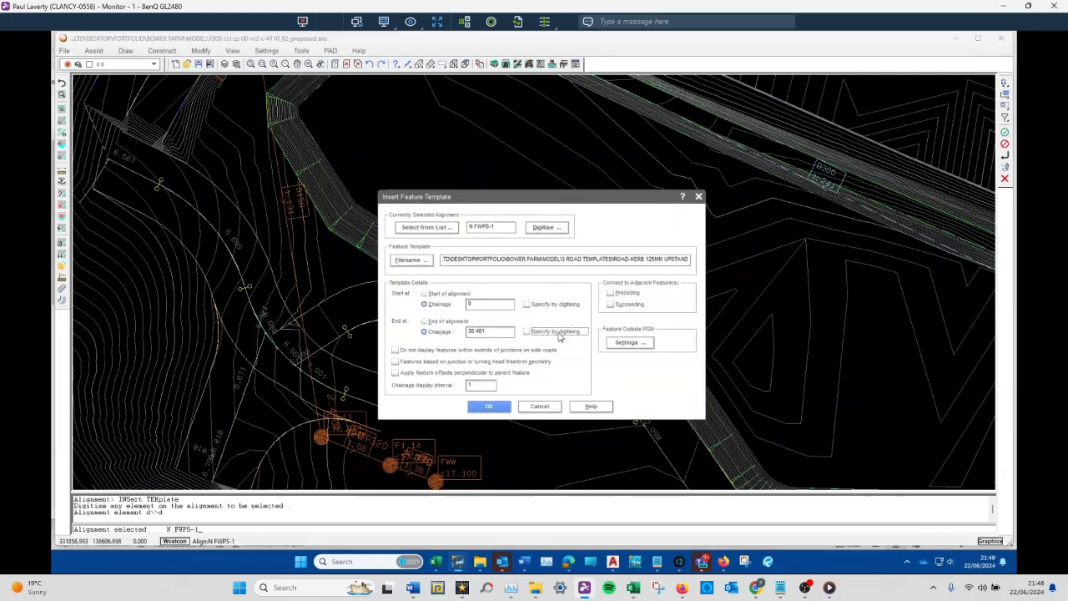
{"action": "left_click", "coordinate": [501, 408]}
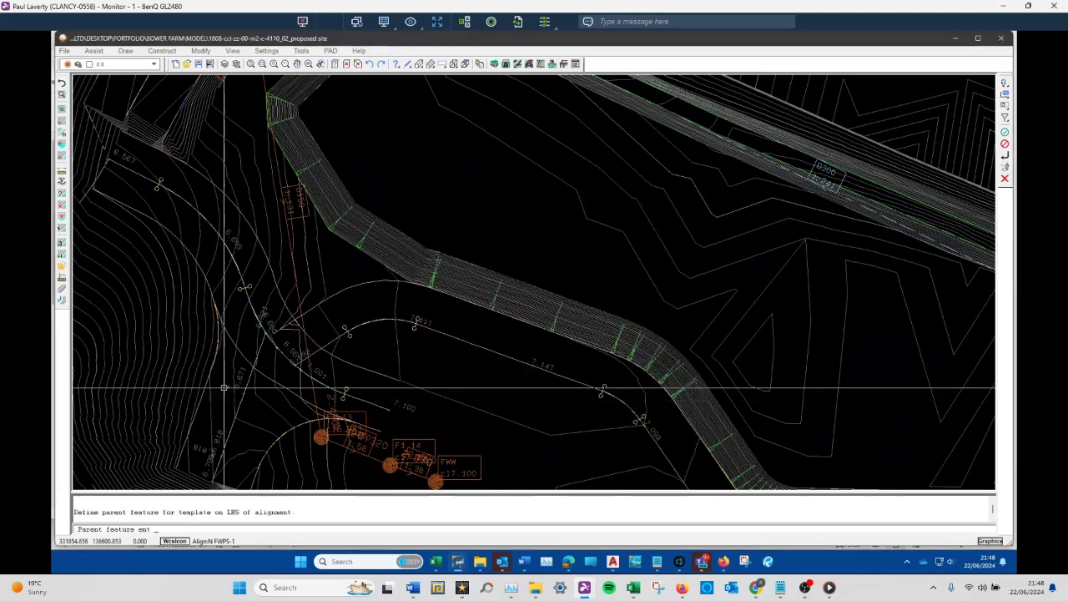
{"action": "left_click", "coordinate": [265, 255]}
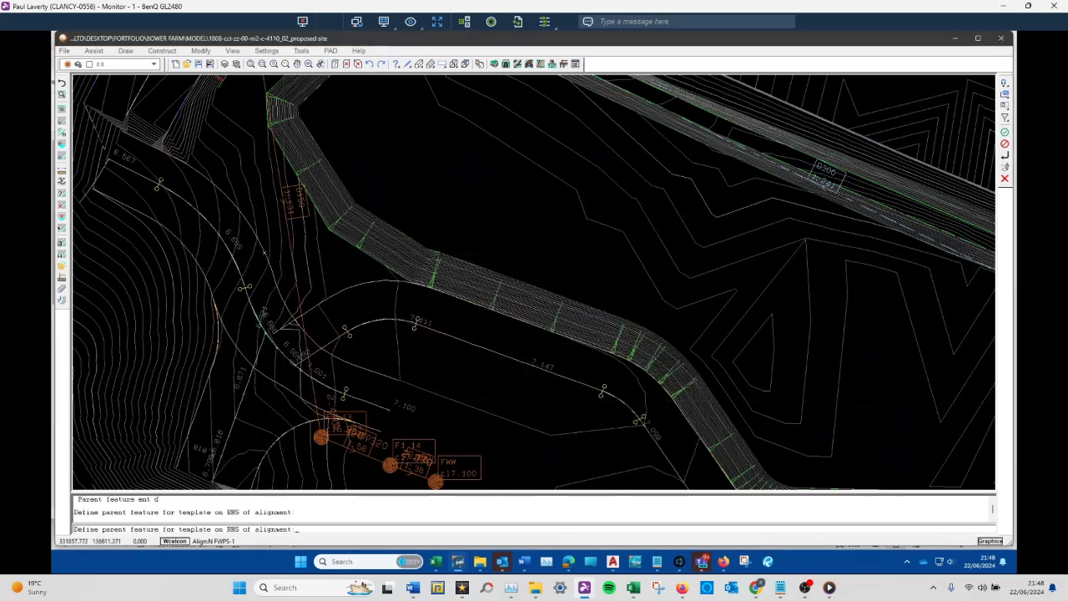
{"action": "left_click", "coordinate": [192, 251]}
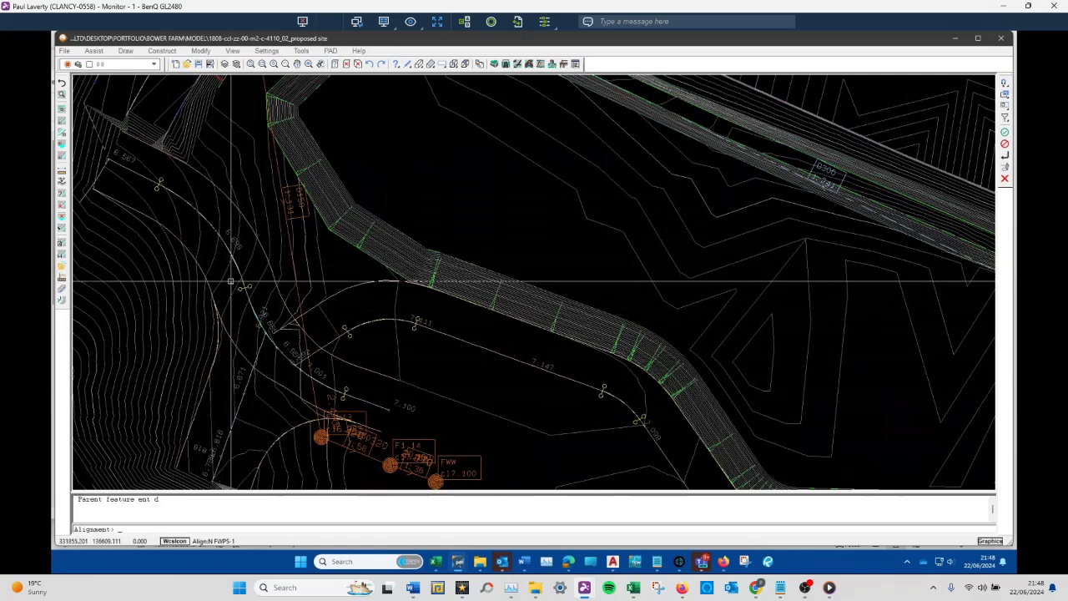
{"action": "scroll", "coordinate": [301, 292], "scroll_direction": "up", "scroll_amount": 2}
{"action": "scroll", "coordinate": [303, 288], "scroll_direction": "down", "scroll_amount": 2}
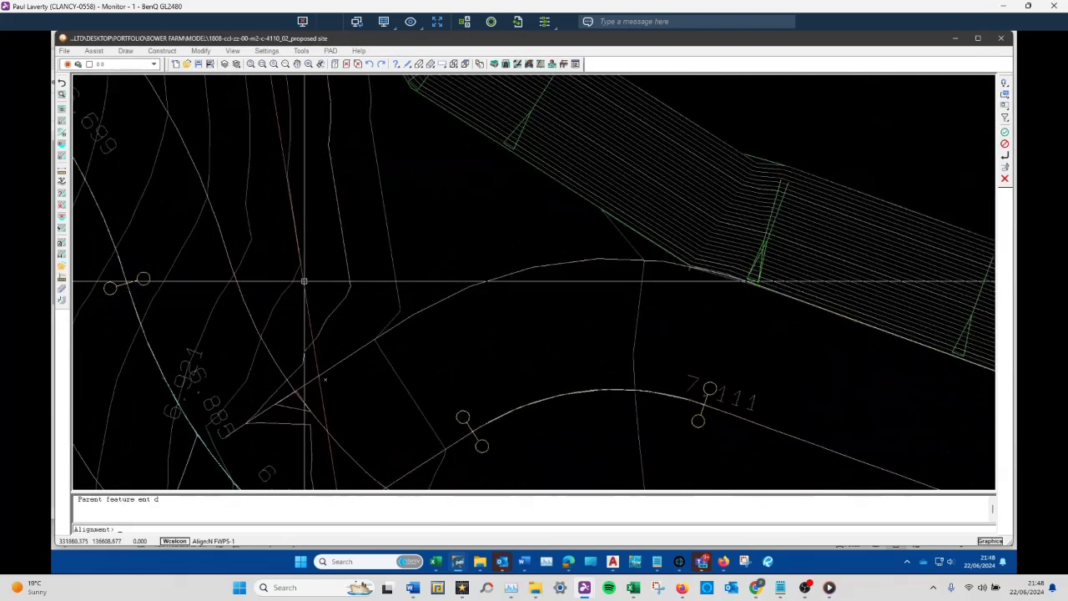
{"action": "scroll", "coordinate": [323, 336], "scroll_direction": "down", "scroll_amount": 3}
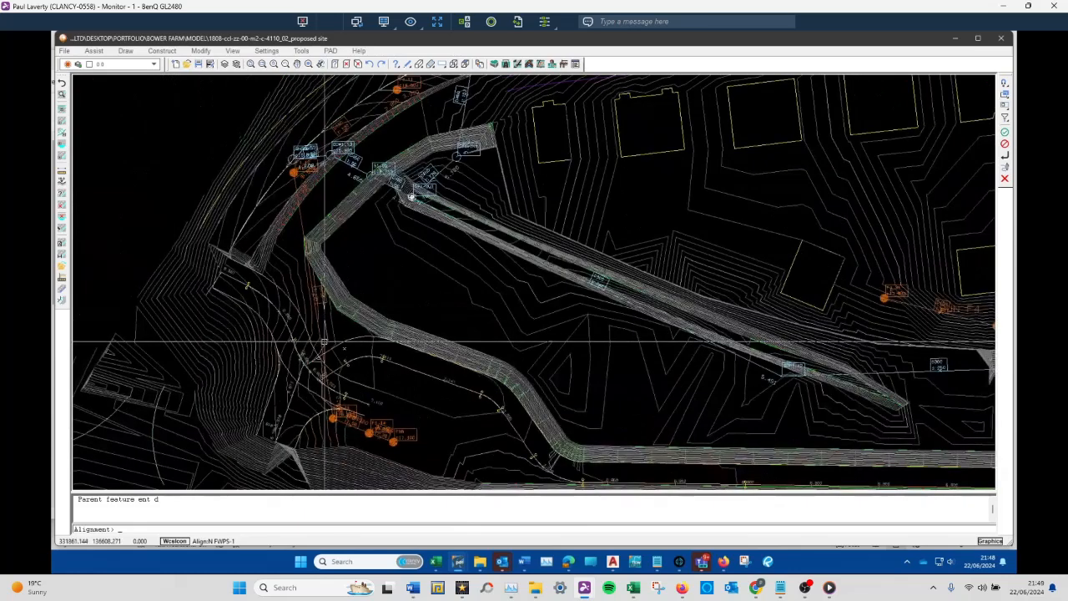
{"action": "left_click", "coordinate": [352, 352]}
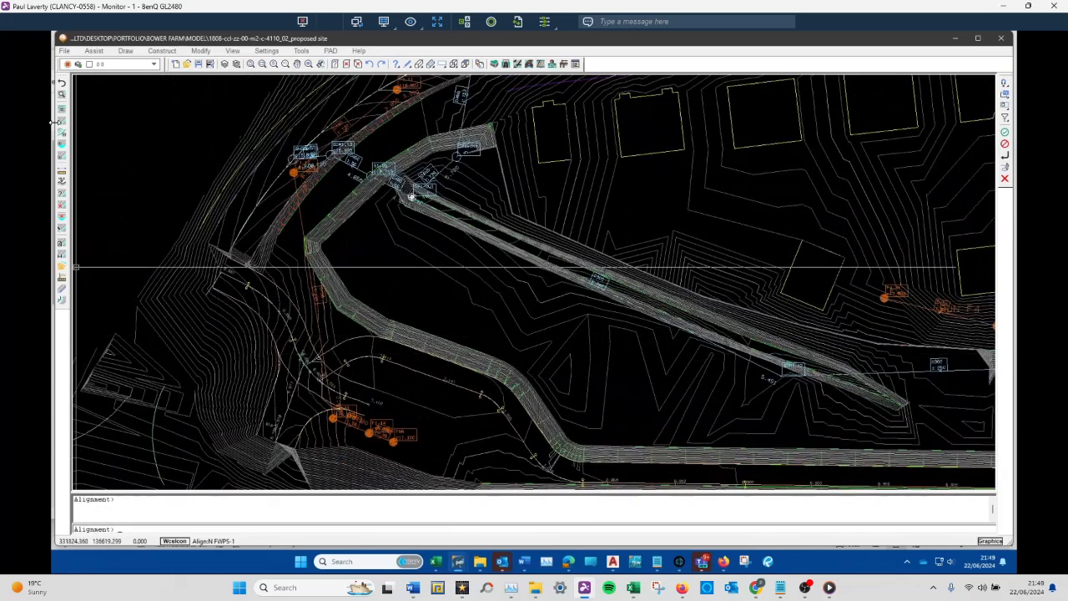
- Load the existing ROAD-KERB 125MM UPSTAND template for modification and examine feature F's offset settings without changing them
{"action": "left_click", "coordinate": [61, 95]}
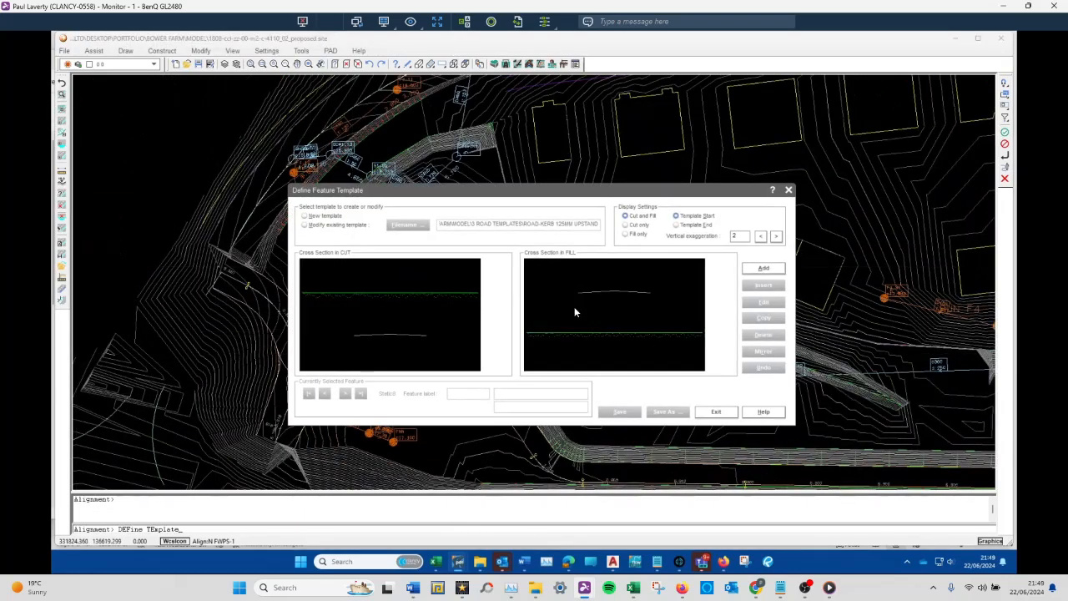
{"action": "left_click", "coordinate": [327, 229]}
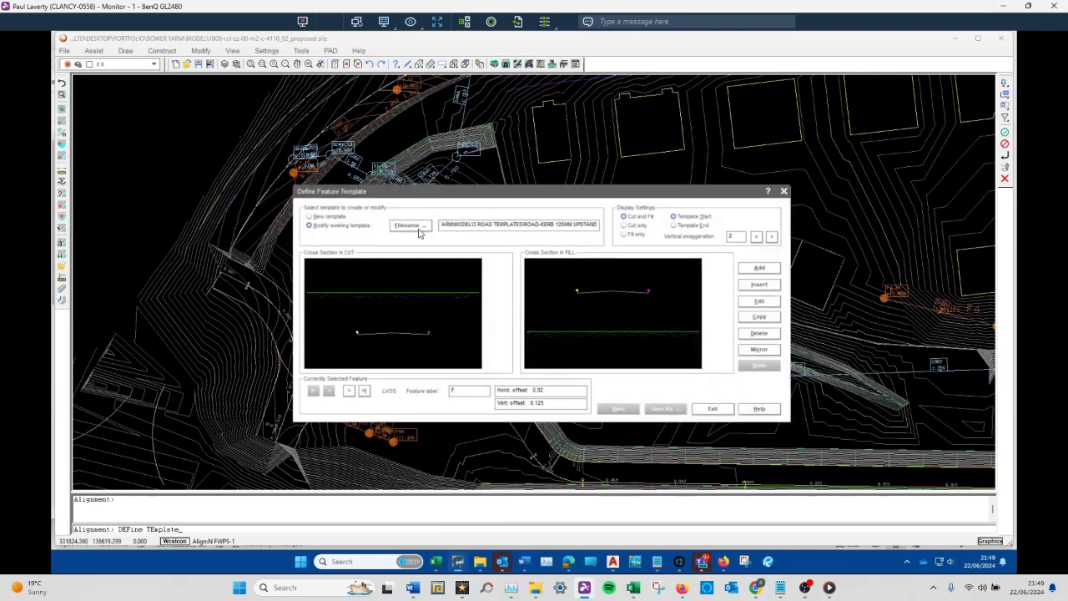
{"action": "left_click", "coordinate": [406, 225]}
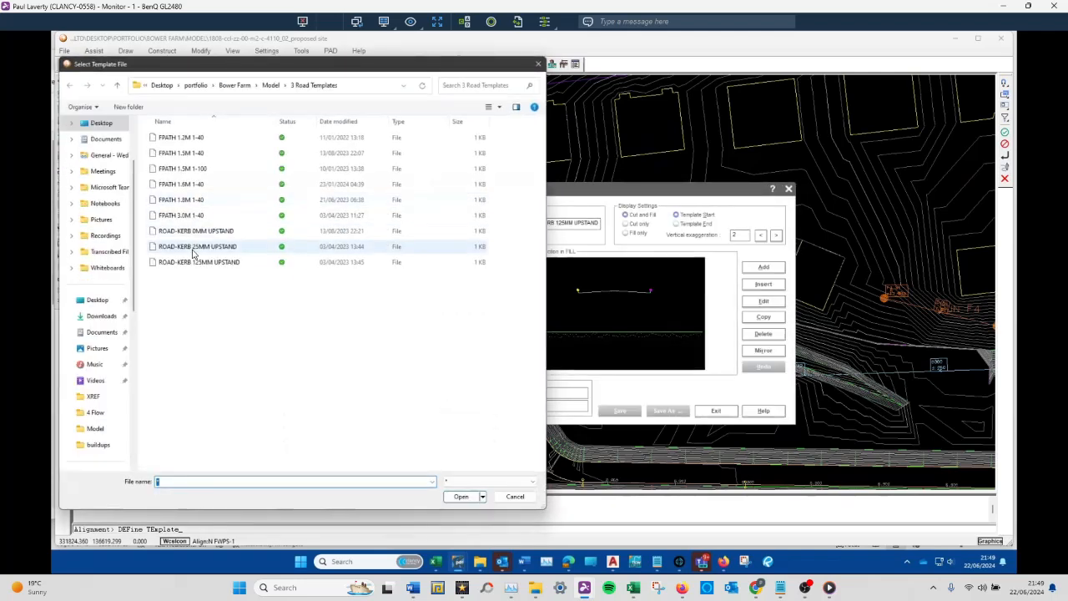
{"action": "left_click", "coordinate": [199, 263]}
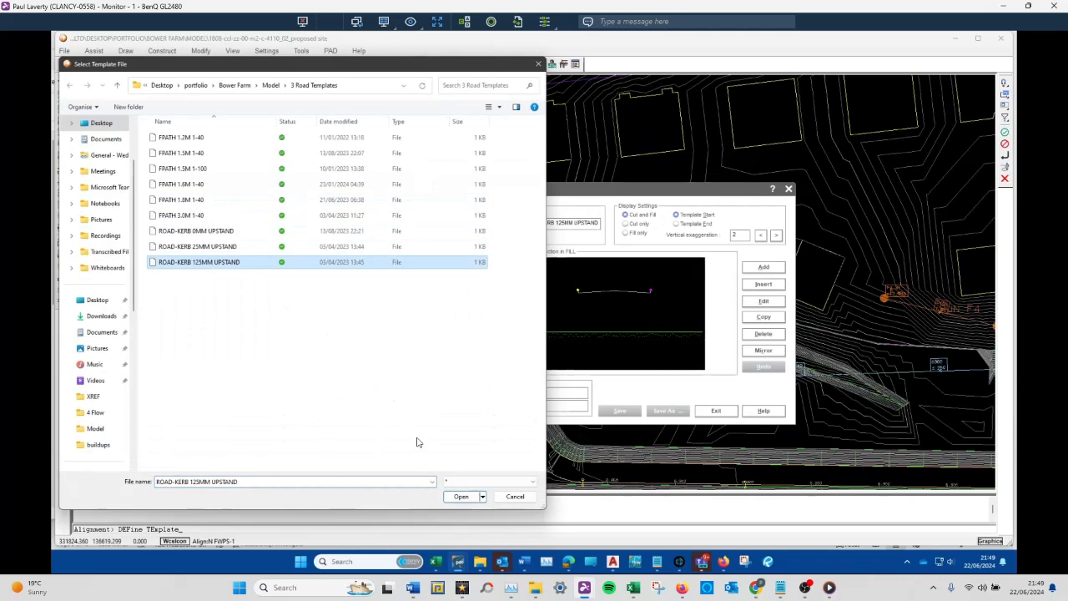
{"action": "left_click", "coordinate": [456, 496]}
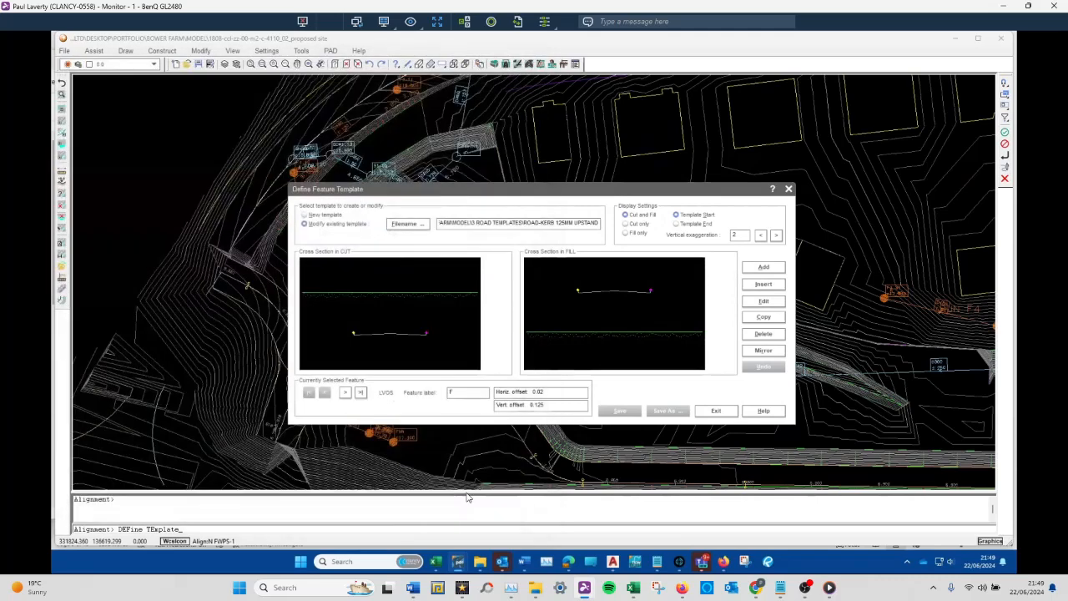
{"action": "left_click", "coordinate": [764, 301]}
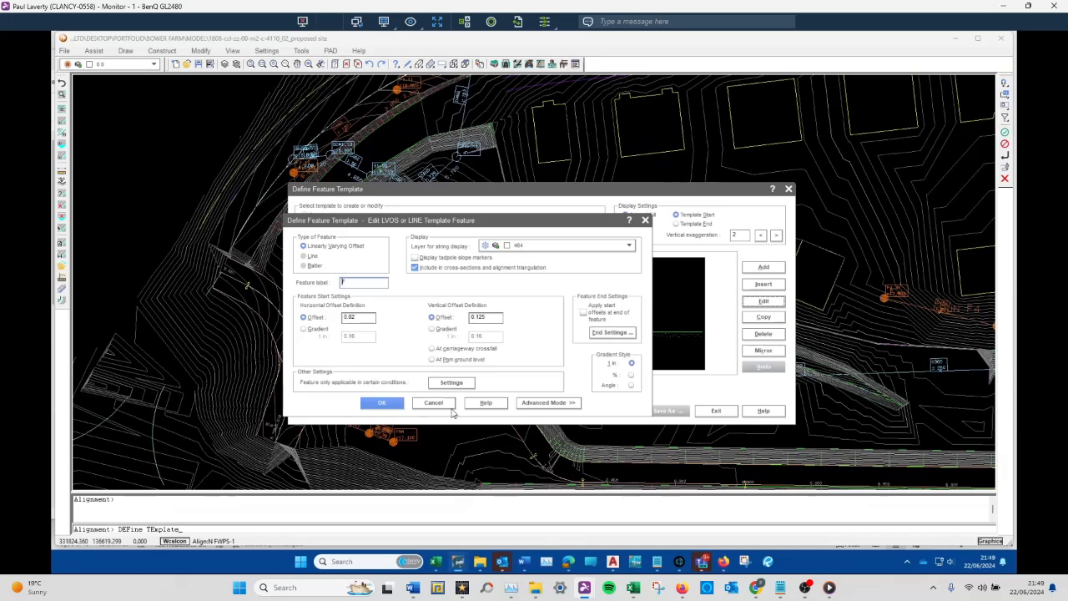
{"action": "left_click", "coordinate": [434, 403]}
{"action": "left_click", "coordinate": [715, 411]}
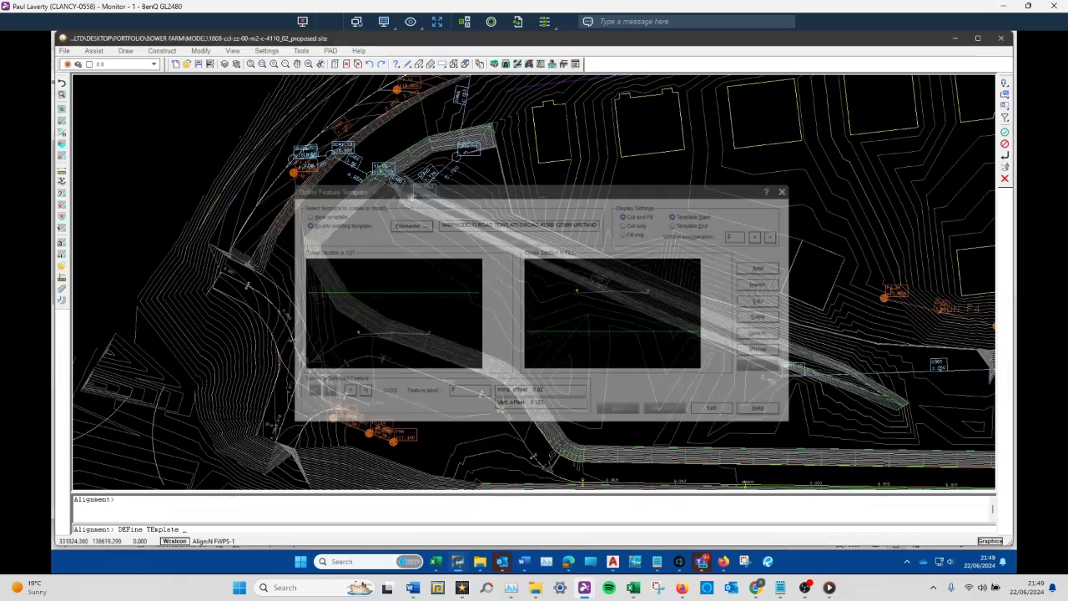
- Load the existing ROAD-KERB 25MM UPSTAND template and examine the horizontal and vertical offset settings of feature F
{"action": "left_click", "coordinate": [63, 96]}
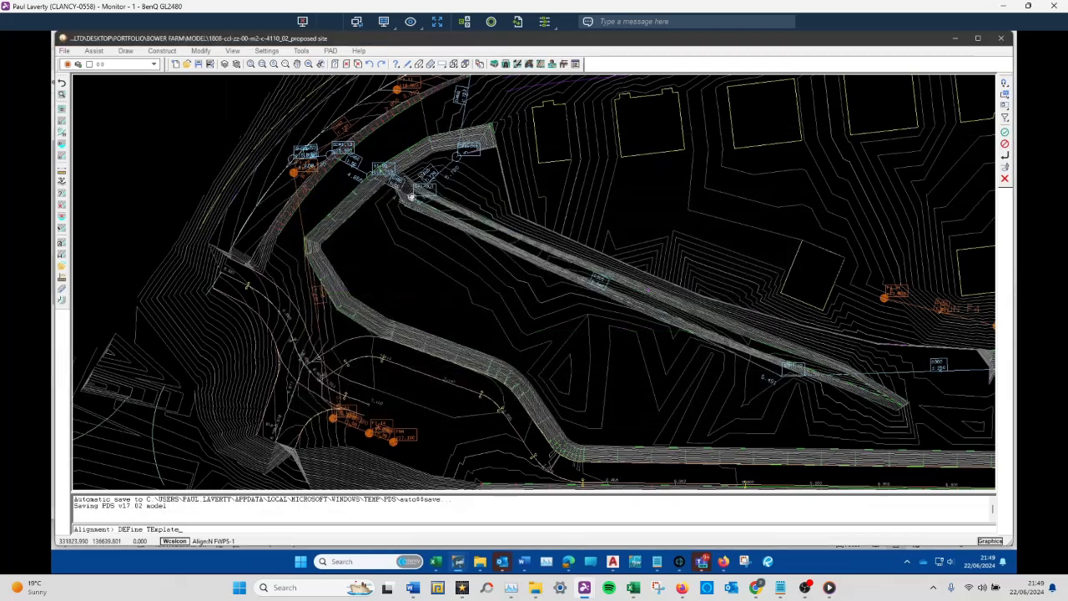
{"action": "left_click", "coordinate": [408, 223]}
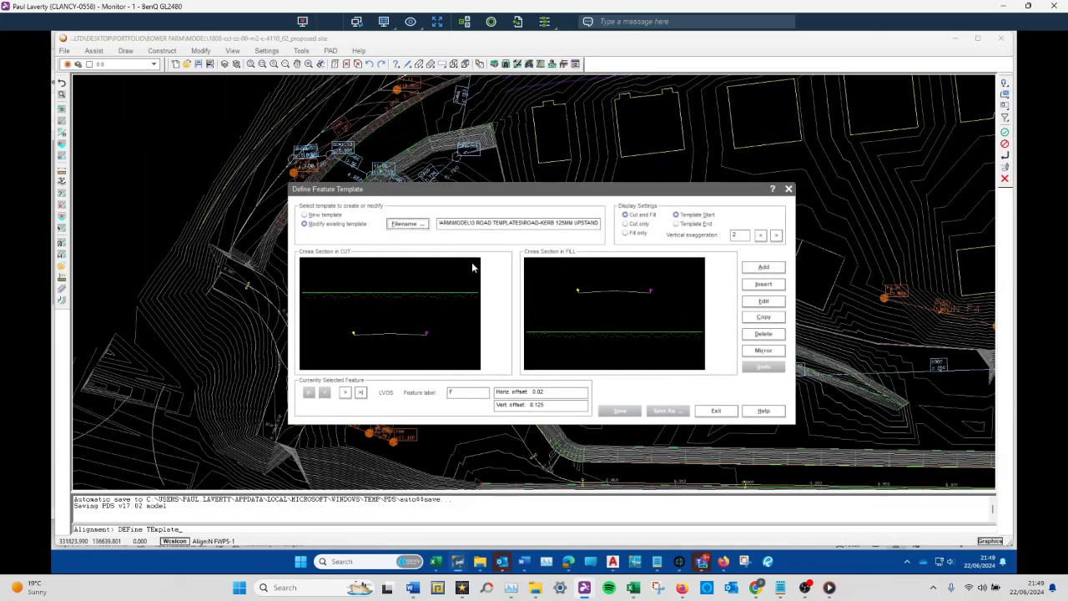
{"action": "left_click", "coordinate": [233, 247]}
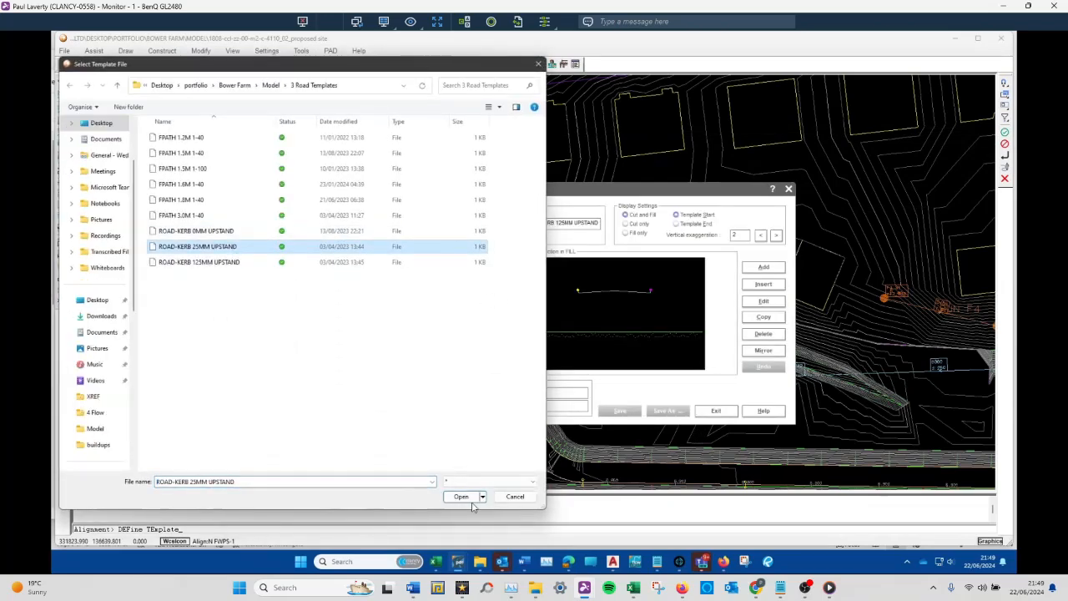
{"action": "left_click", "coordinate": [465, 498]}
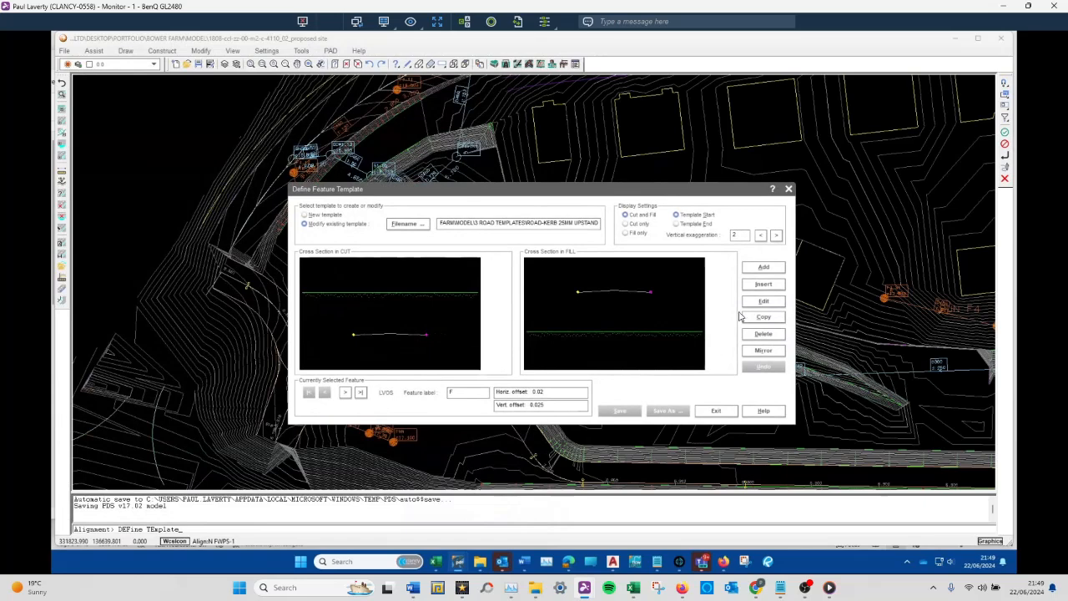
{"action": "left_click", "coordinate": [755, 302]}
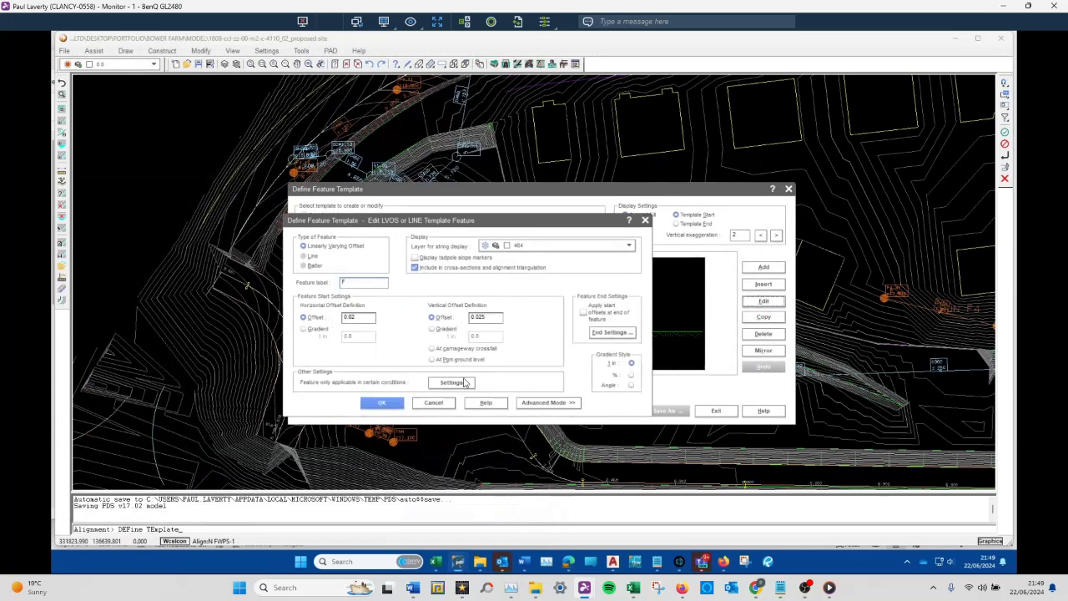
{"action": "left_click", "coordinate": [433, 402]}
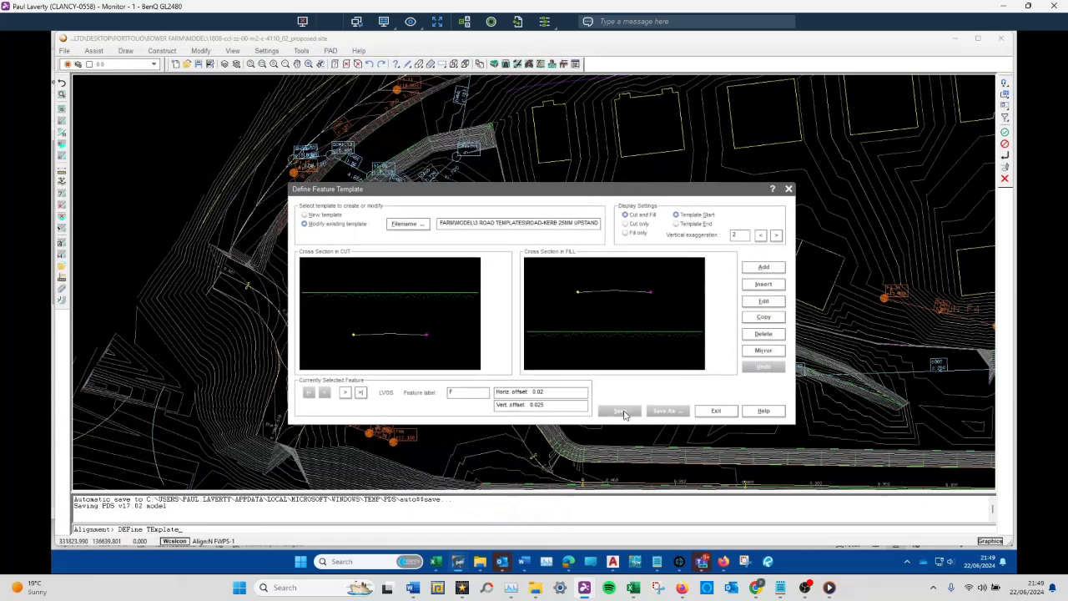
- Close the template definition without saving and thaw layer 464 in the layer control for View1
{"action": "left_click", "coordinate": [715, 411]}
{"action": "left_click", "coordinate": [109, 65]}
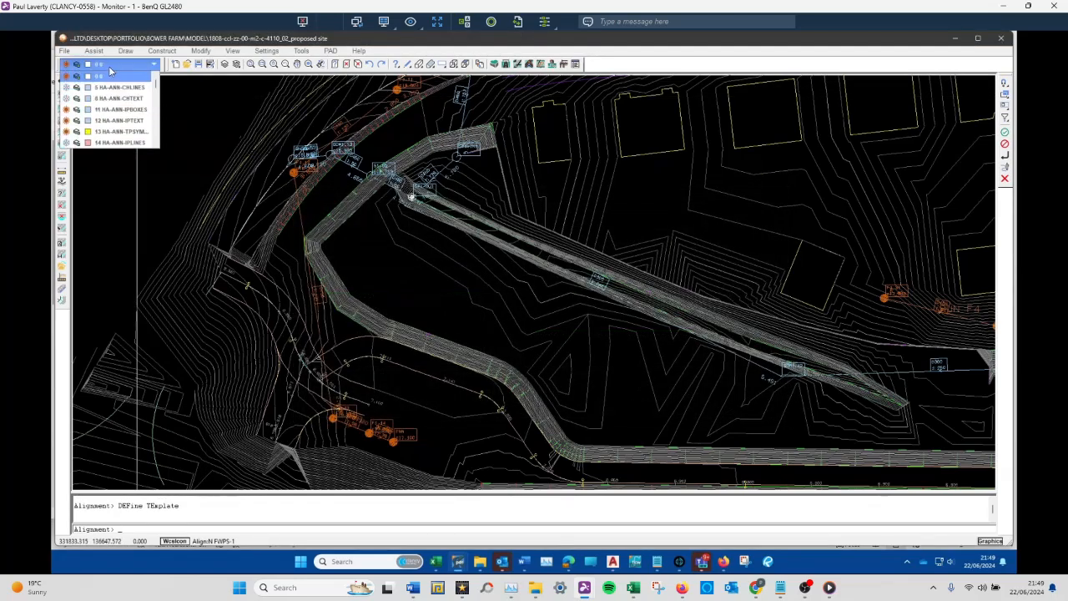
{"action": "left_click", "coordinate": [222, 65]}
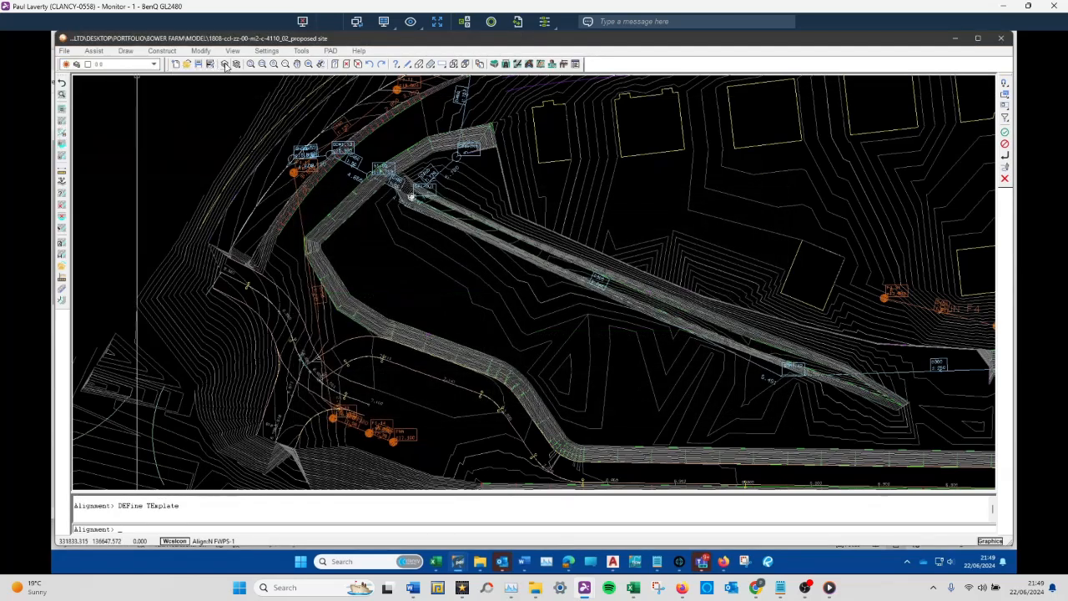
{"action": "left_click_drag", "start_coordinate": [634, 229], "coordinate": [629, 326]}
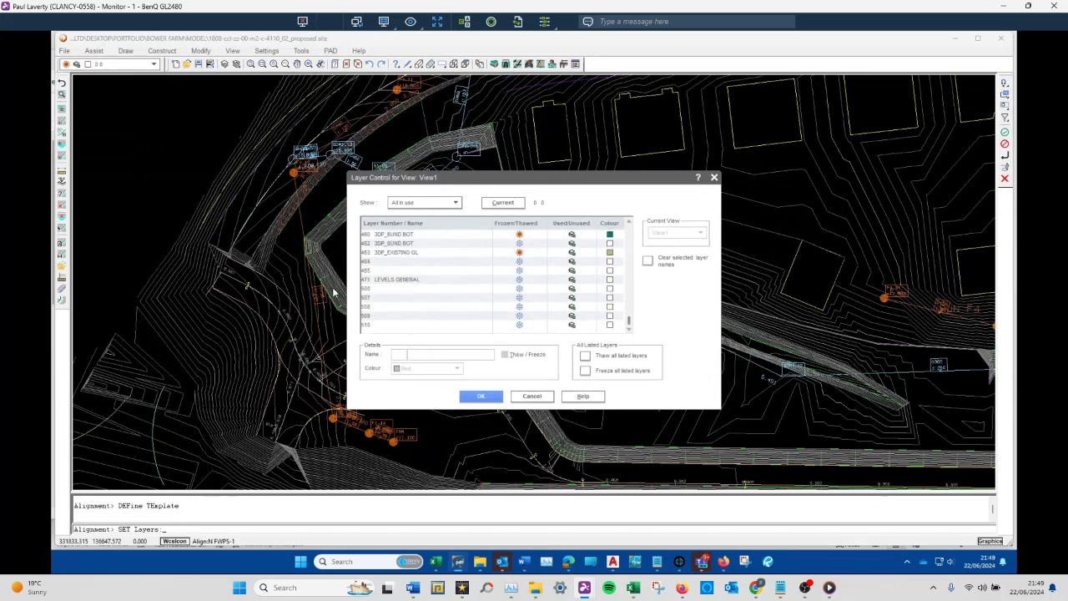
{"action": "left_click", "coordinate": [418, 262]}
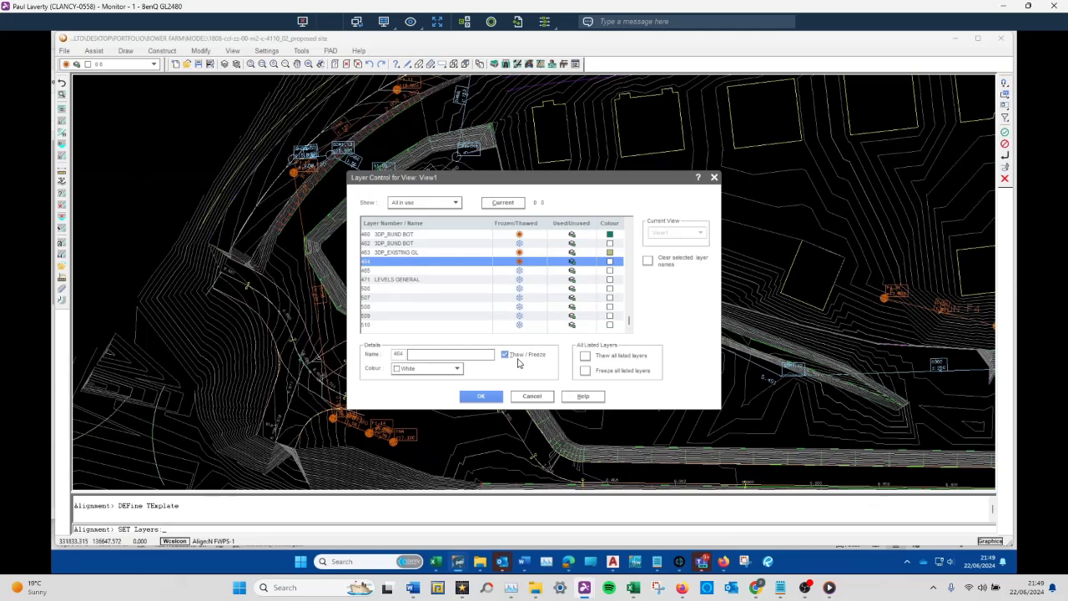
{"action": "left_click", "coordinate": [480, 396]}
- View the road in 3D and measure the distance and level difference between the end points of the two N FWPS-1 kerb lines
{"action": "scroll", "coordinate": [390, 405], "scroll_direction": "up", "scroll_amount": 3}
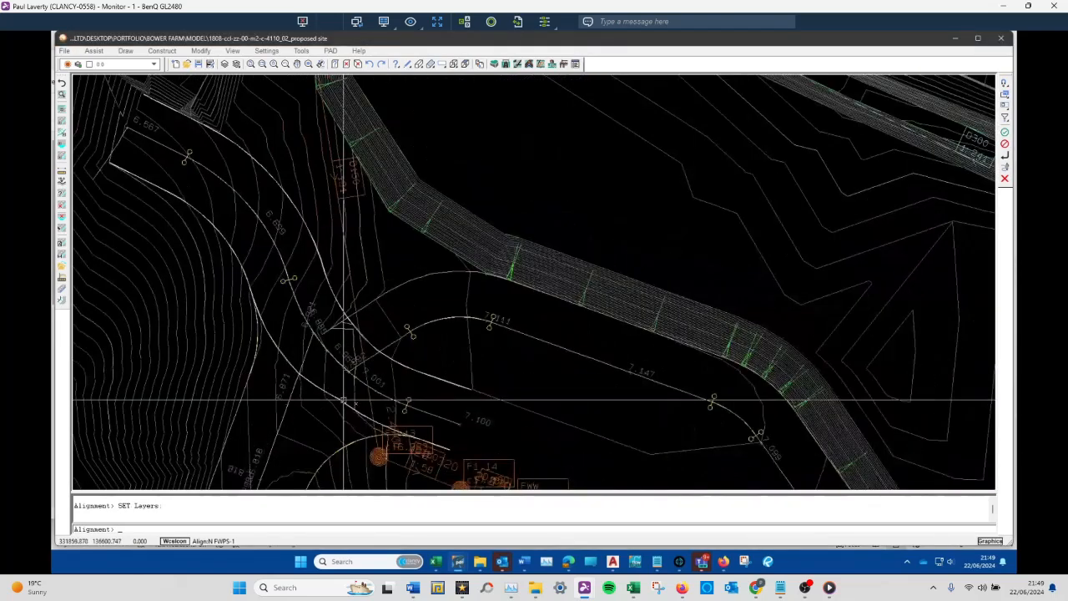
{"action": "scroll", "coordinate": [409, 413], "scroll_direction": "down", "scroll_amount": 2}
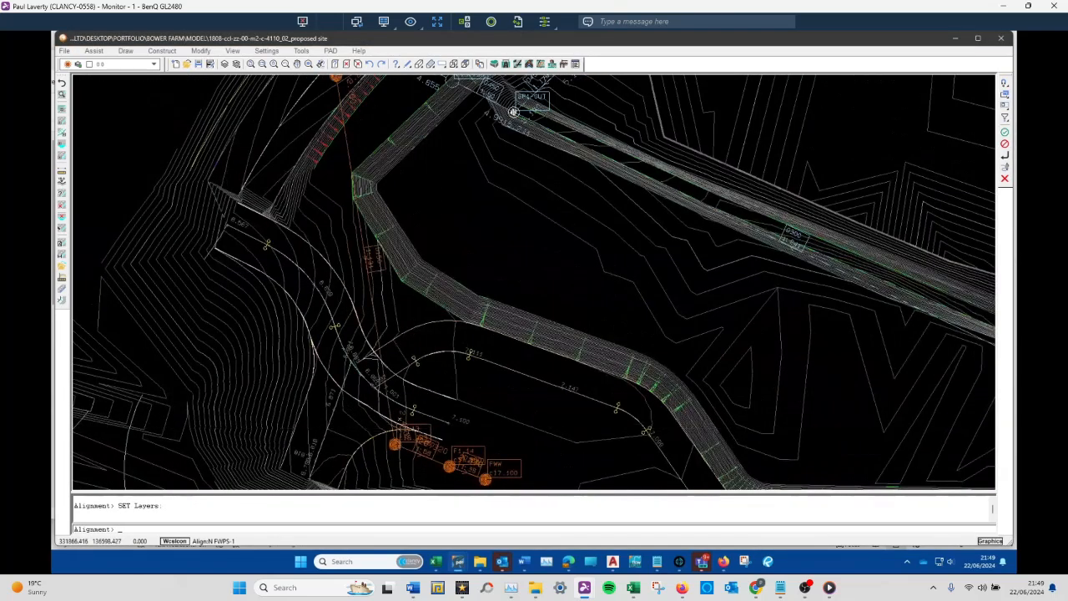
{"action": "middle_click_drag", "start_coordinate": [338, 363], "coordinate": [384, 275]}
{"action": "scroll", "coordinate": [627, 221], "scroll_direction": "up", "scroll_amount": 6}
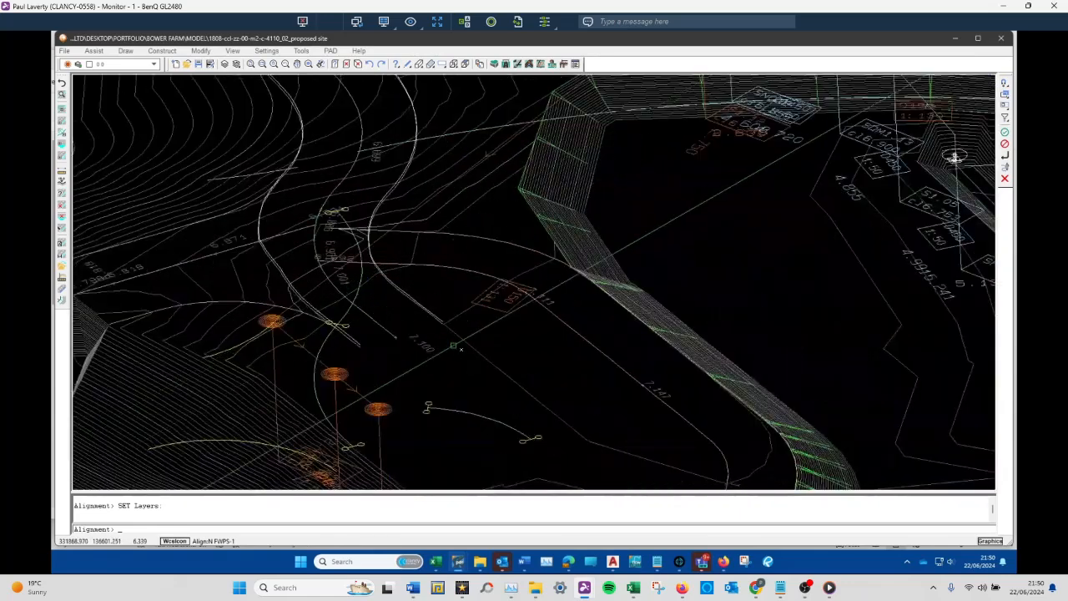
{"action": "key", "text": "Escape"}
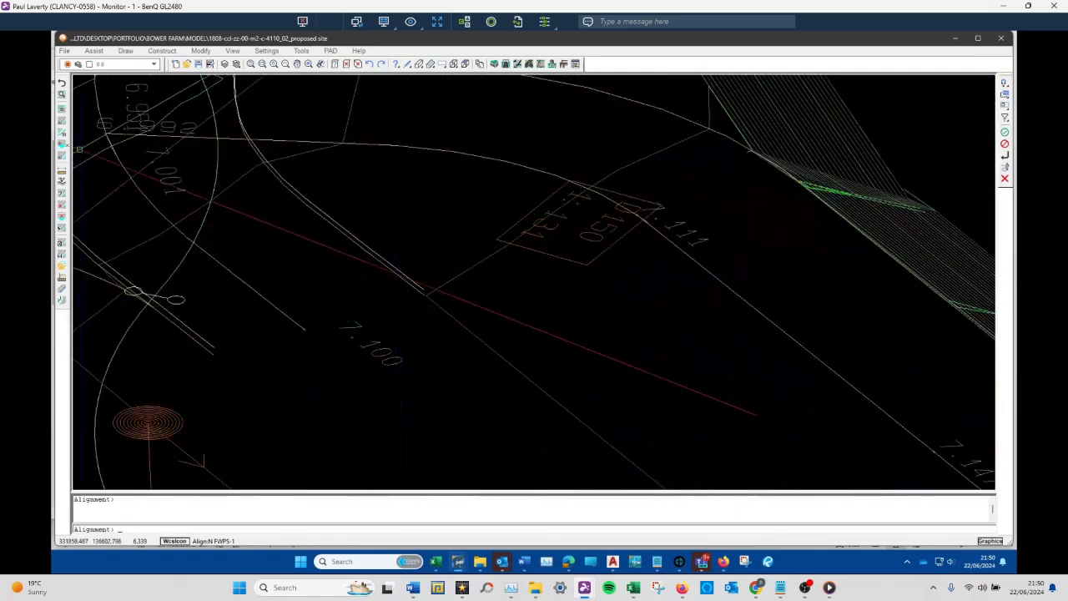
{"action": "left_click", "coordinate": [398, 66]}
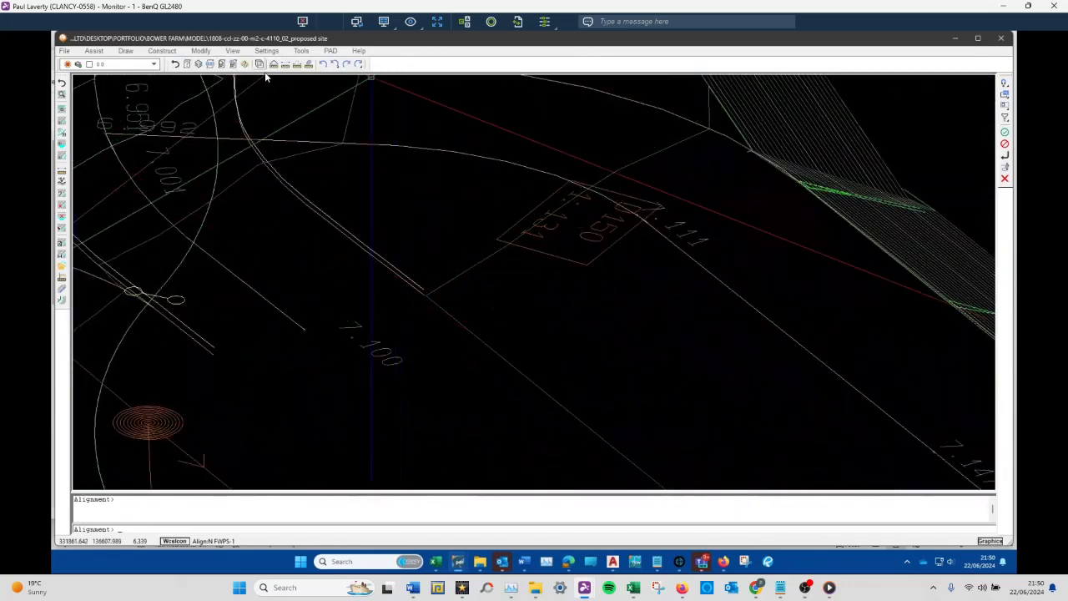
{"action": "left_click", "coordinate": [289, 66]}
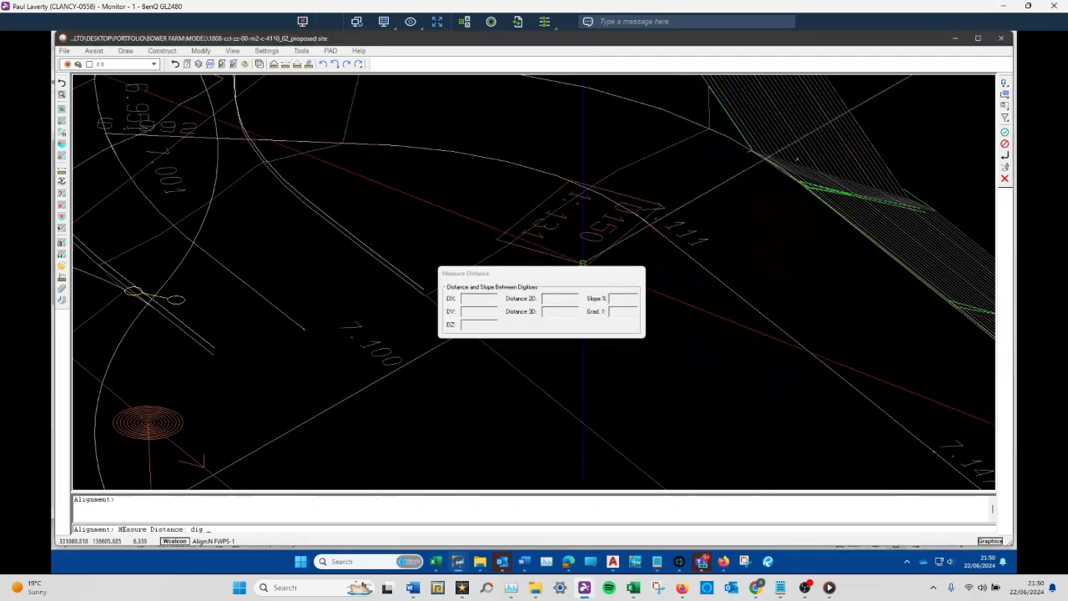
{"action": "left_click", "coordinate": [1006, 84]}
{"action": "left_click", "coordinate": [1005, 94]}
{"action": "scroll", "coordinate": [423, 297], "scroll_direction": "up", "scroll_amount": 2}
{"action": "left_click", "coordinate": [418, 281]}
{"action": "left_click", "coordinate": [417, 283]}
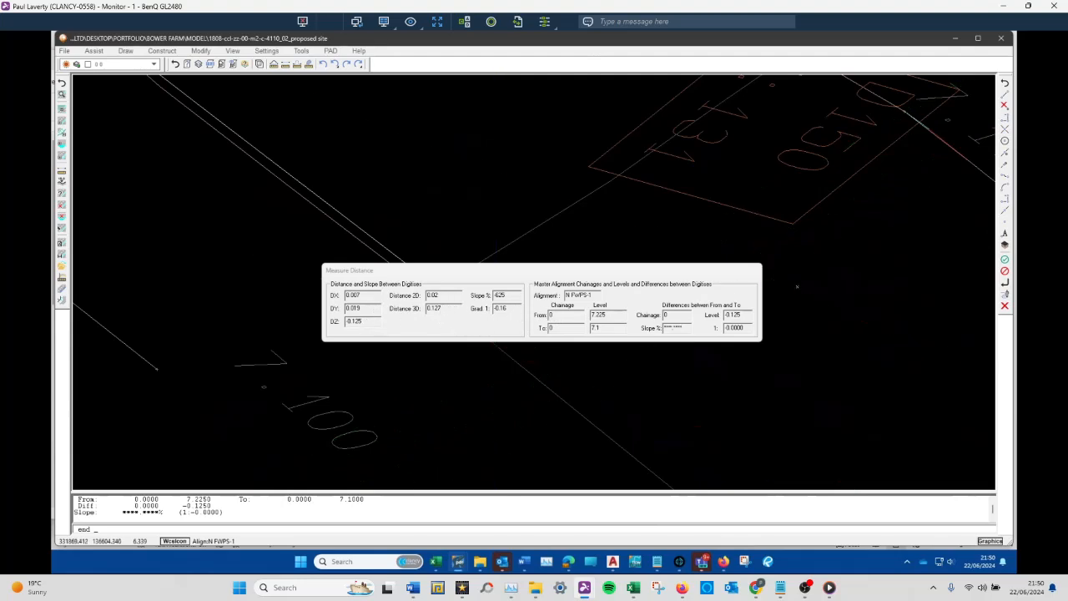
{"action": "left_click", "coordinate": [443, 186]}
{"action": "key", "text": "Escape"}
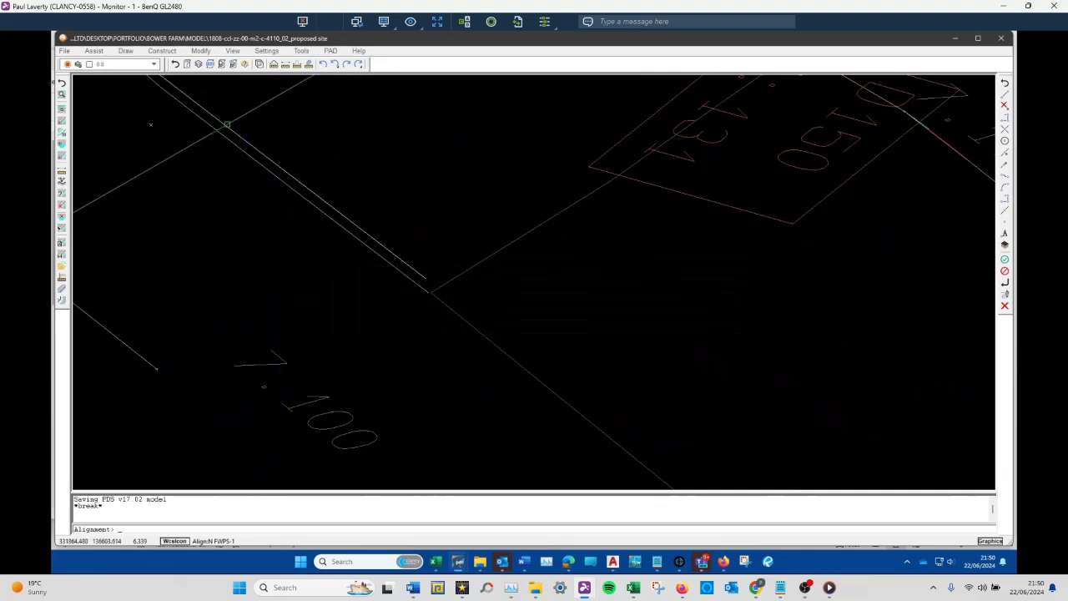
- Insert the FPATH 1.6M 1-40 feature template on N FWPS-1 over the preset chainages, picking parent features on the alignment's left-hand and right-hand sides
{"action": "left_click", "coordinate": [61, 110]}
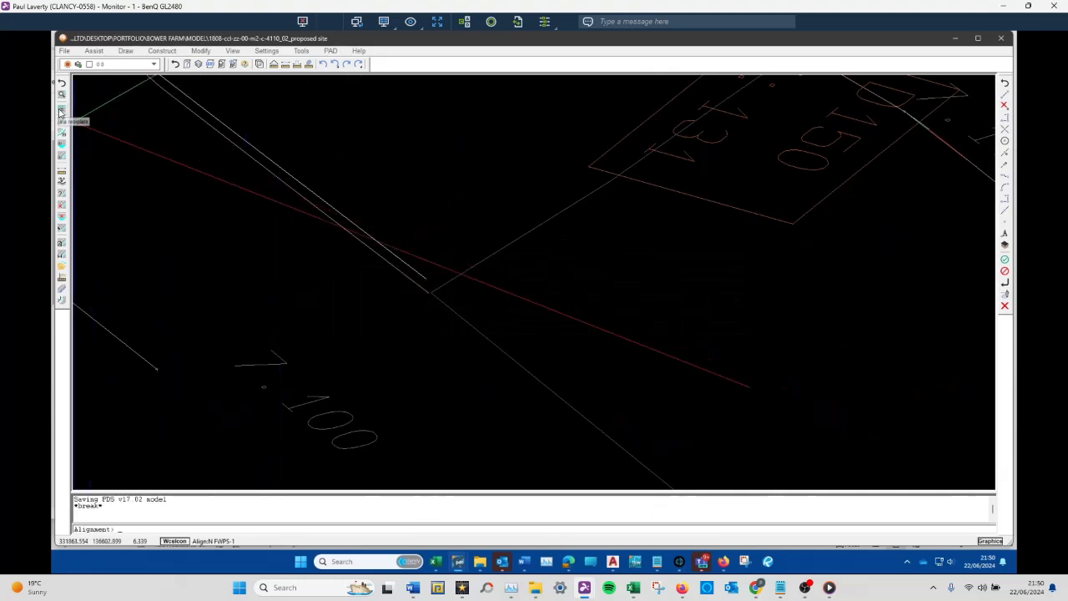
{"action": "left_click", "coordinate": [62, 110]}
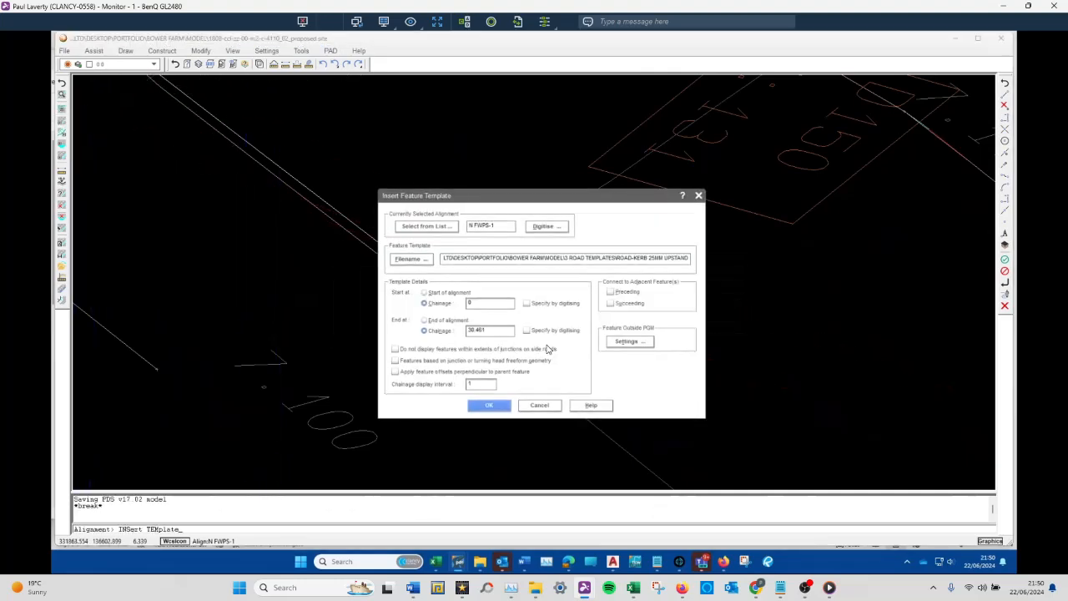
{"action": "left_click", "coordinate": [420, 264]}
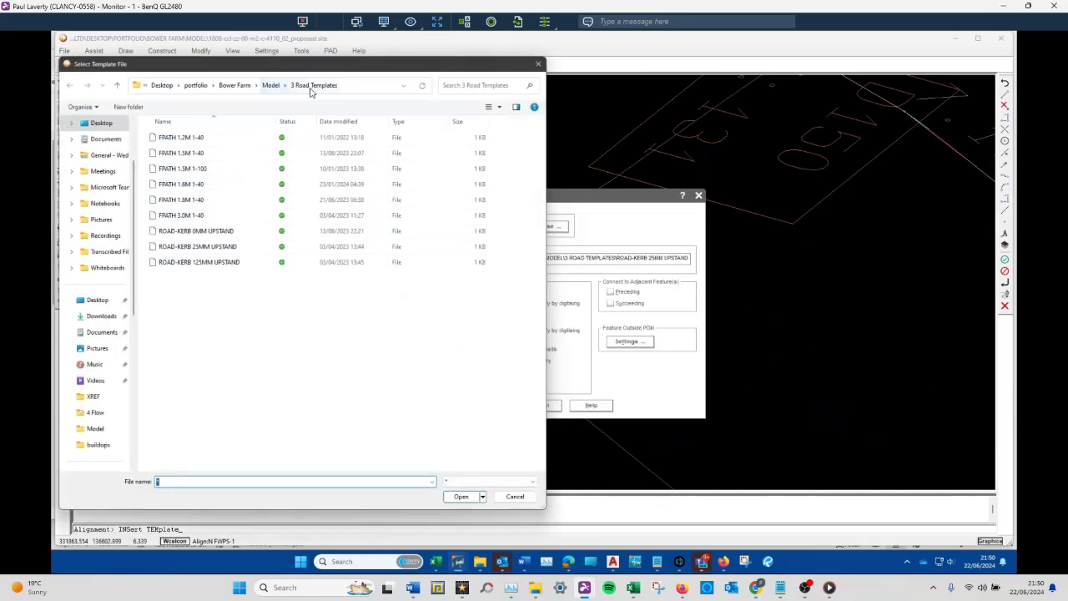
{"action": "left_click", "coordinate": [183, 189]}
{"action": "left_click", "coordinate": [475, 496]}
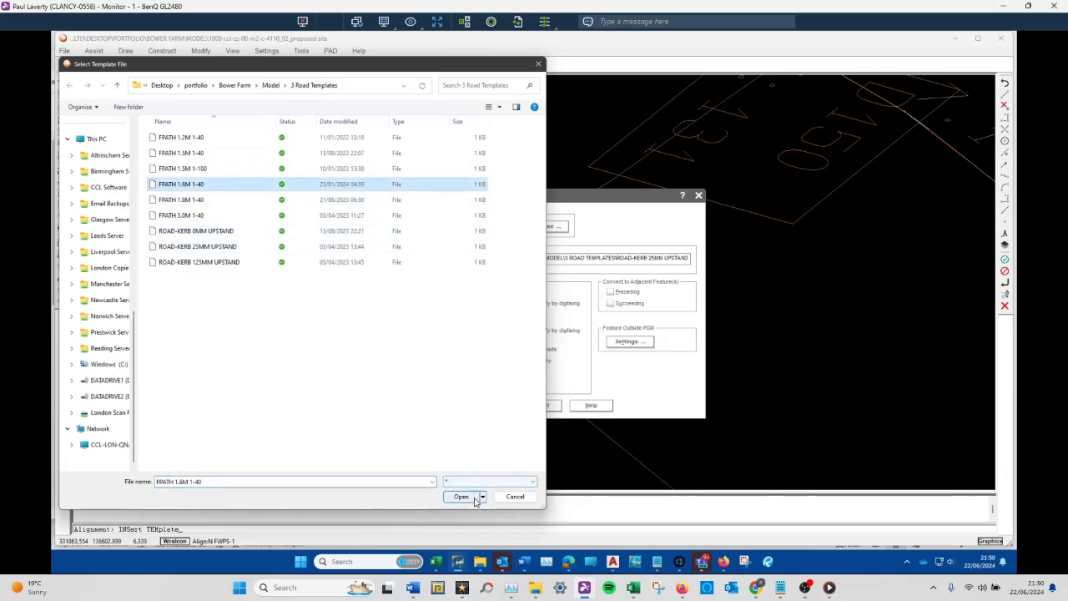
{"action": "left_click", "coordinate": [486, 405]}
{"action": "scroll", "coordinate": [452, 383], "scroll_direction": "down", "scroll_amount": 5}
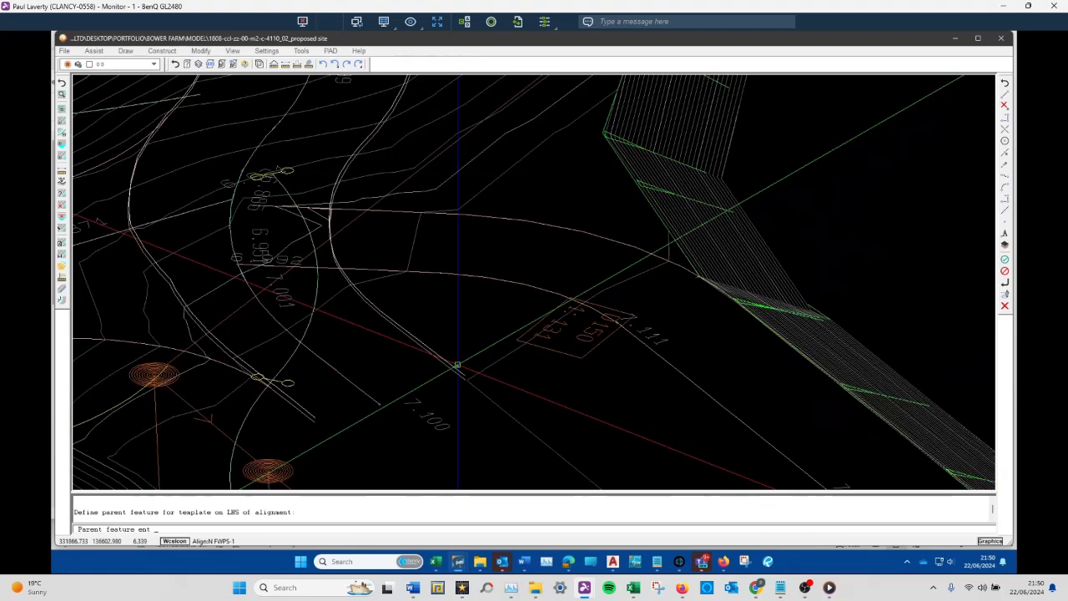
{"action": "left_click", "coordinate": [447, 368]}
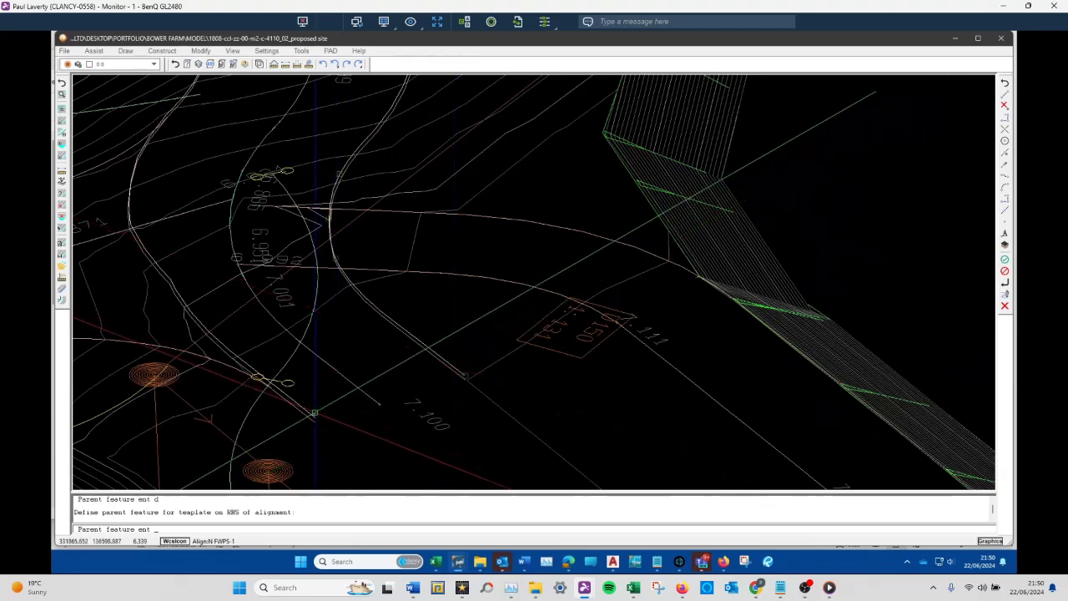
{"action": "left_click", "coordinate": [312, 417]}
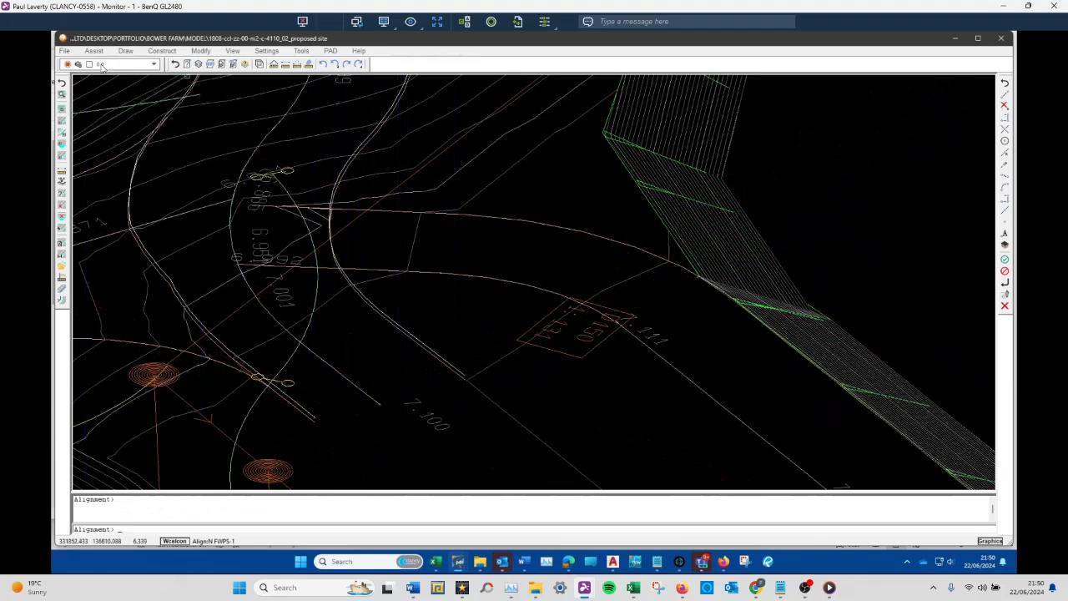
- Examine feature F's display layer and offset settings in the FPATH 1.6M 1-40 template without changing them
{"action": "left_click", "coordinate": [61, 110]}
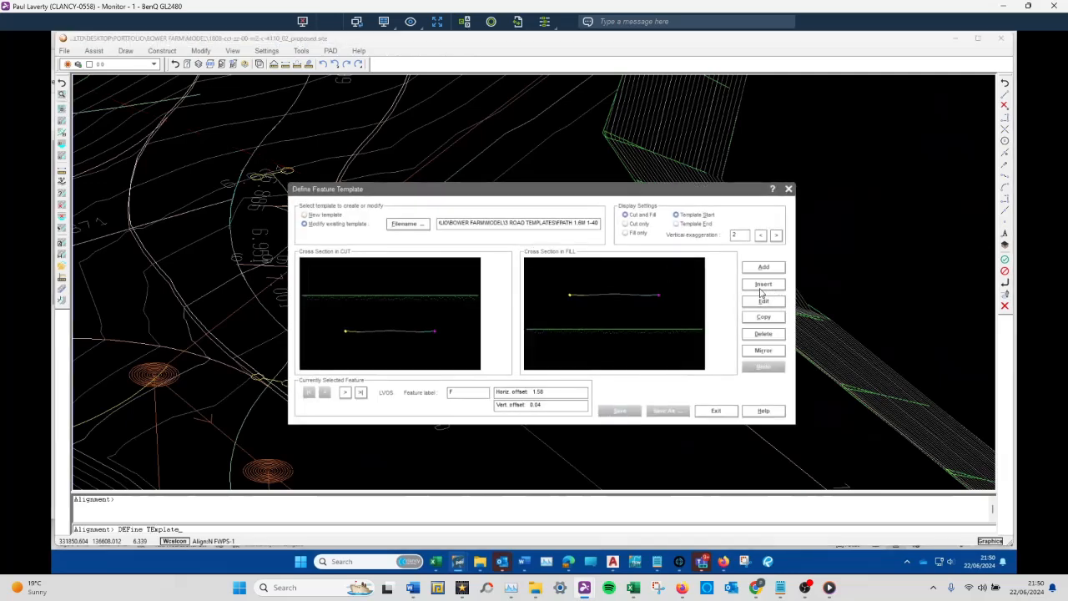
{"action": "left_click", "coordinate": [763, 302]}
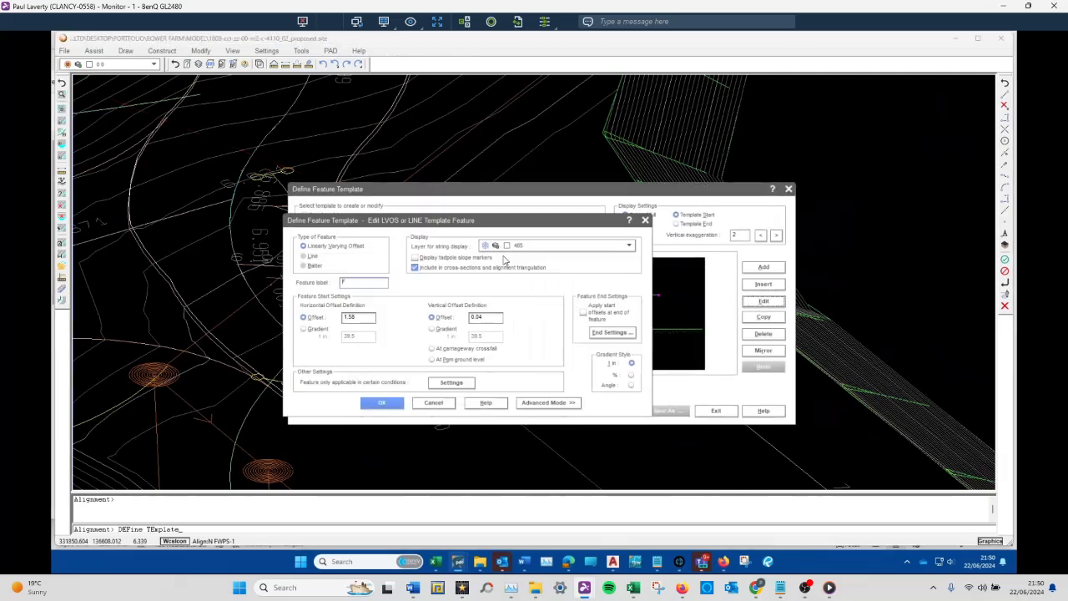
{"action": "left_click", "coordinate": [434, 402]}
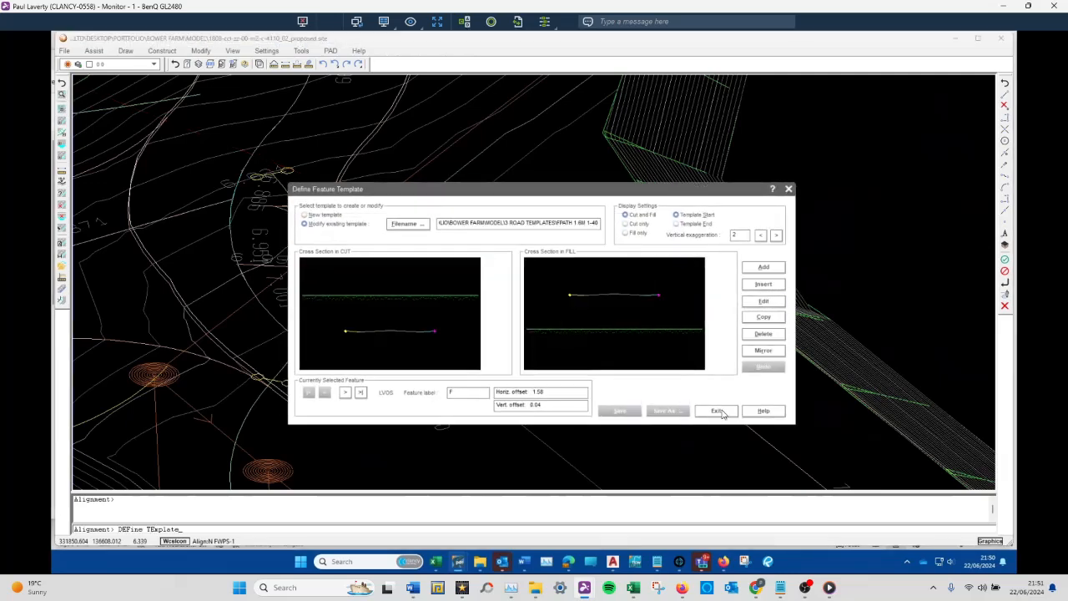
{"action": "left_click", "coordinate": [715, 410]}
- Thaw layer 465 to display the inserted footpath features
{"action": "left_click", "coordinate": [154, 64]}
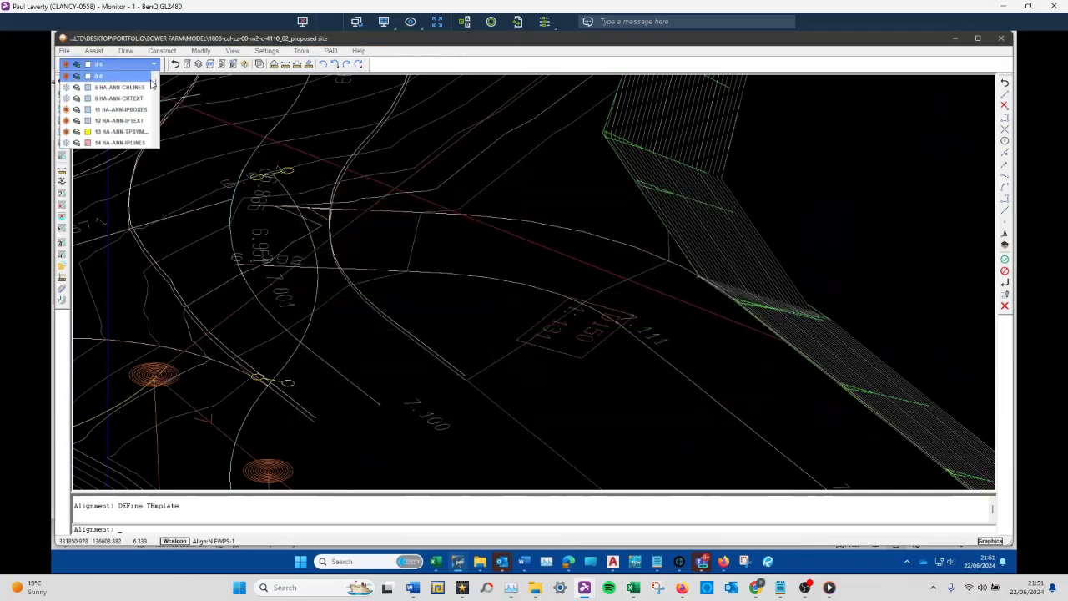
{"action": "scroll", "coordinate": [112, 117], "scroll_direction": "down", "scroll_amount": 10}
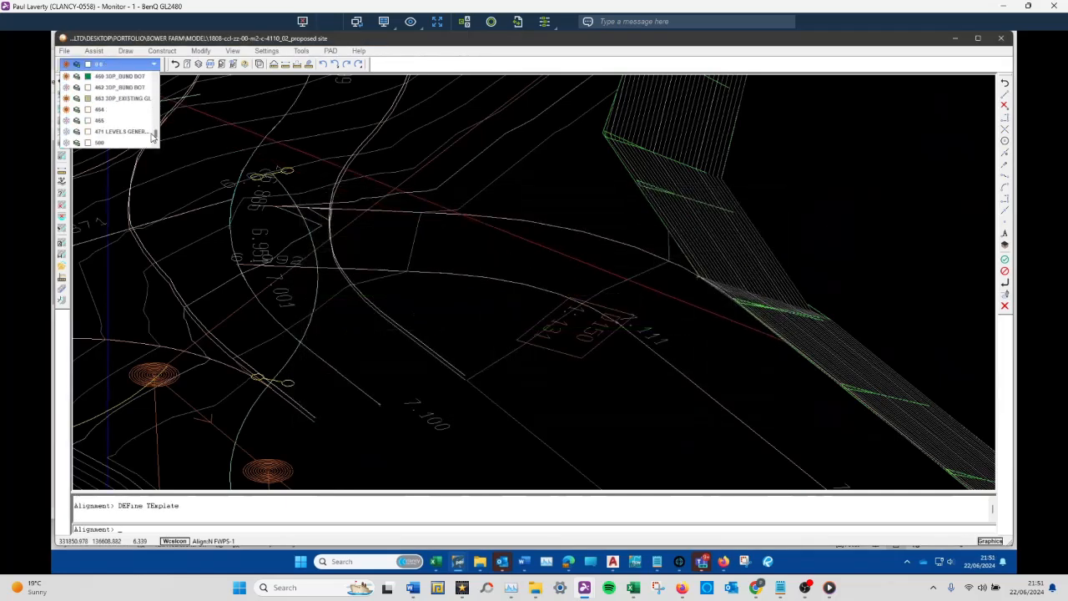
{"action": "left_click", "coordinate": [96, 134]}
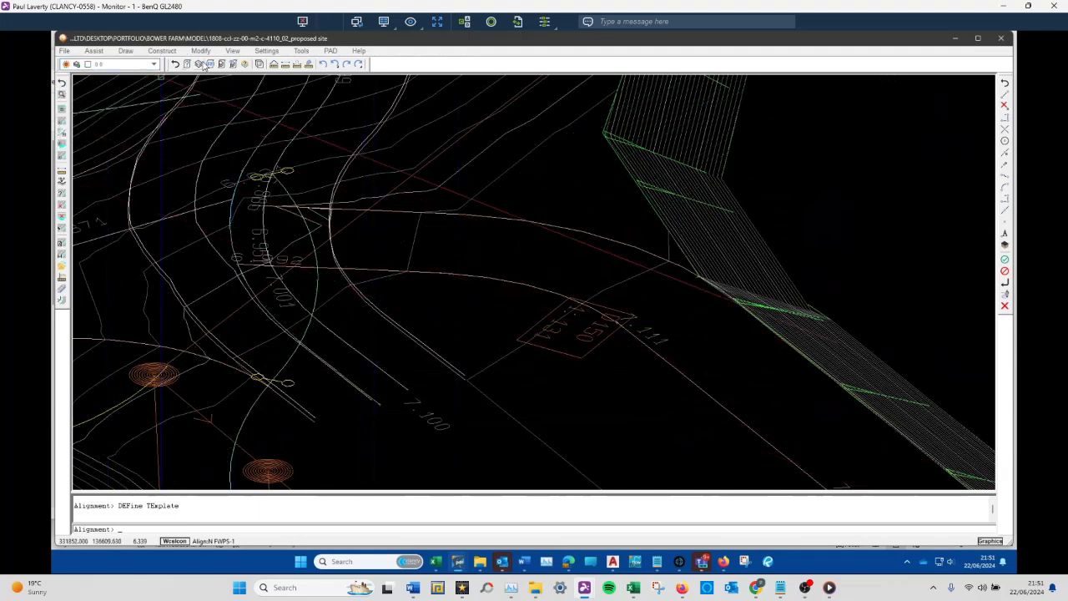
- Switch the model to the top view and return to the N FWPS-1 road at the site's south-western corner
{"action": "left_click", "coordinate": [233, 51]}
{"action": "mouse_move", "coordinate": [242, 100]}
{"action": "mouse_move", "coordinate": [330, 124]}
{"action": "left_click", "coordinate": [365, 125]}
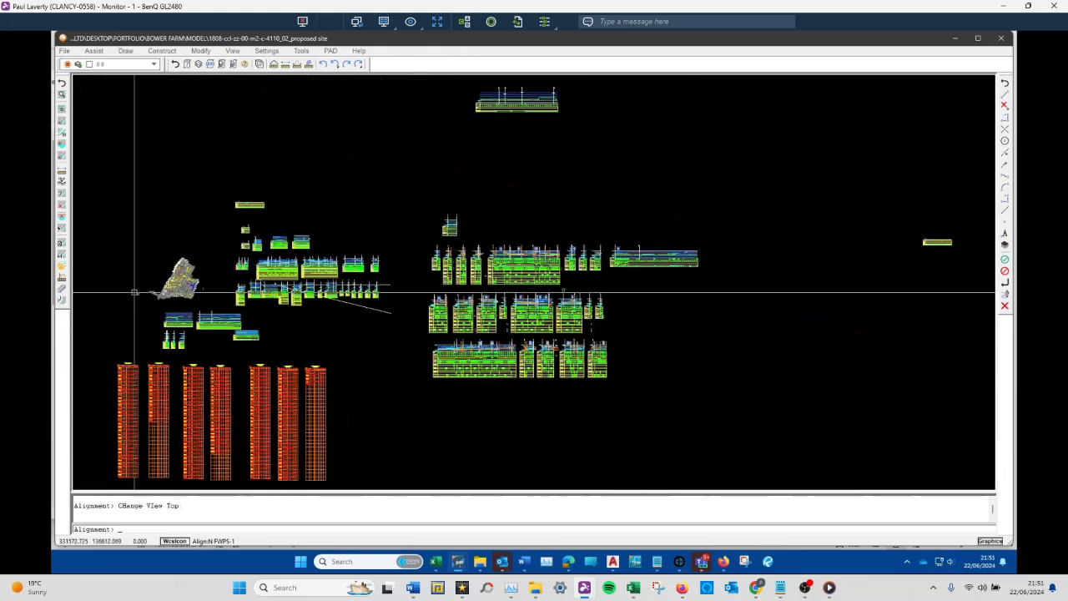
{"action": "scroll", "coordinate": [156, 292], "scroll_direction": "up", "scroll_amount": 1}
{"action": "scroll", "coordinate": [173, 290], "scroll_direction": "up", "scroll_amount": 1}
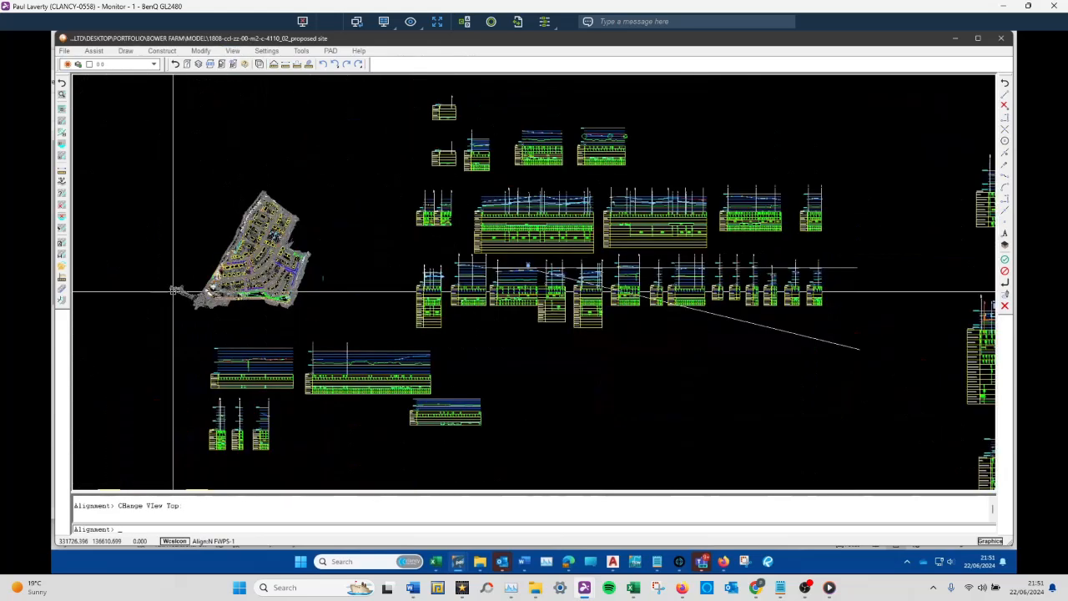
{"action": "scroll", "coordinate": [172, 291], "scroll_direction": "up", "scroll_amount": 4}
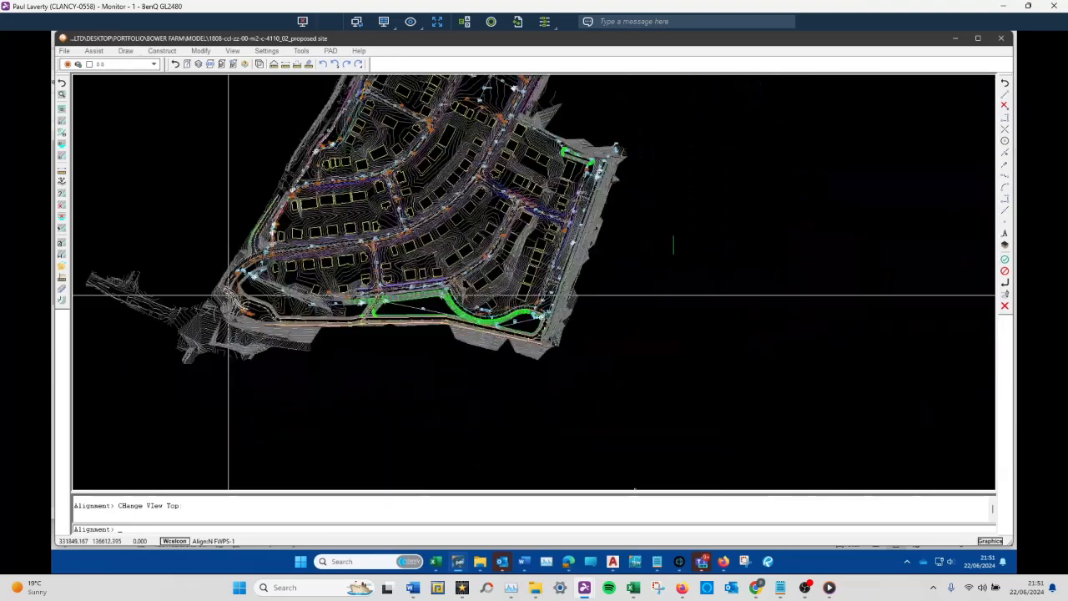
{"action": "scroll", "coordinate": [223, 302], "scroll_direction": "up", "scroll_amount": 5}
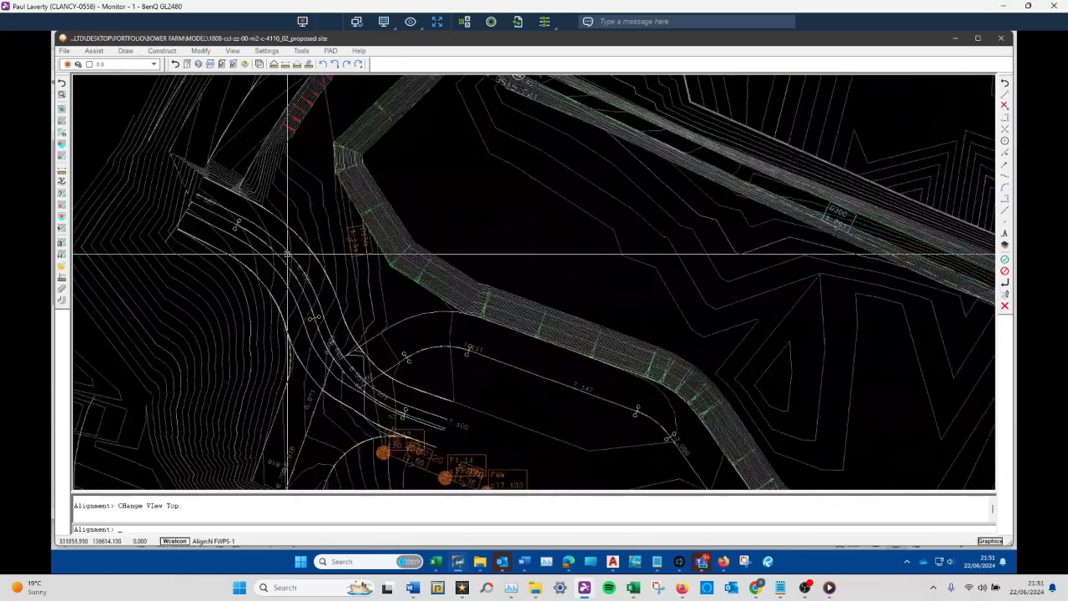
{"action": "left_click", "coordinate": [200, 51]}
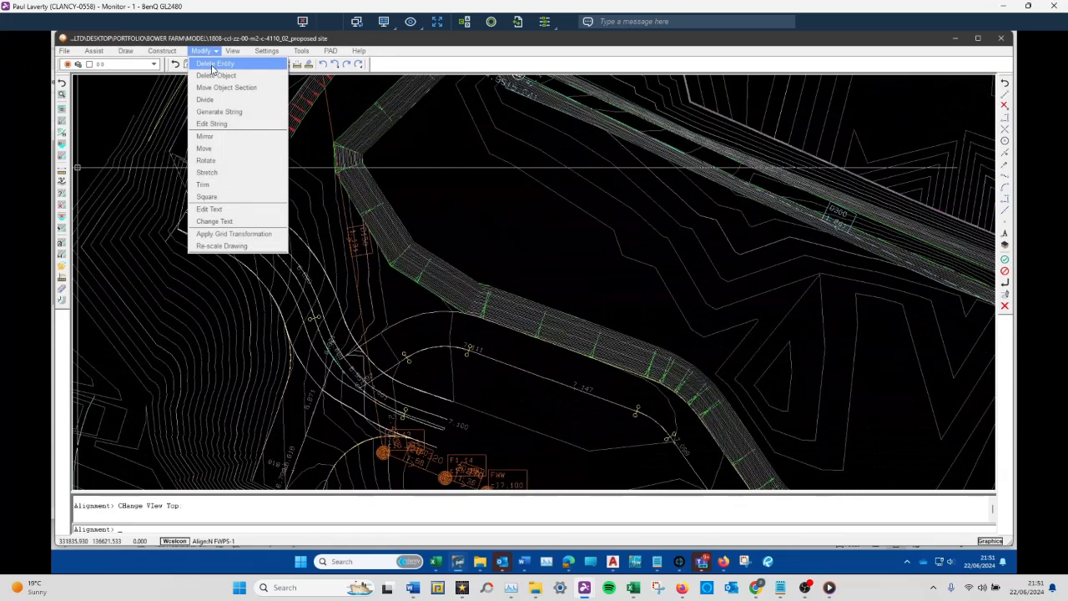
{"action": "left_click", "coordinate": [213, 67]}
{"action": "left_click", "coordinate": [546, 334]}
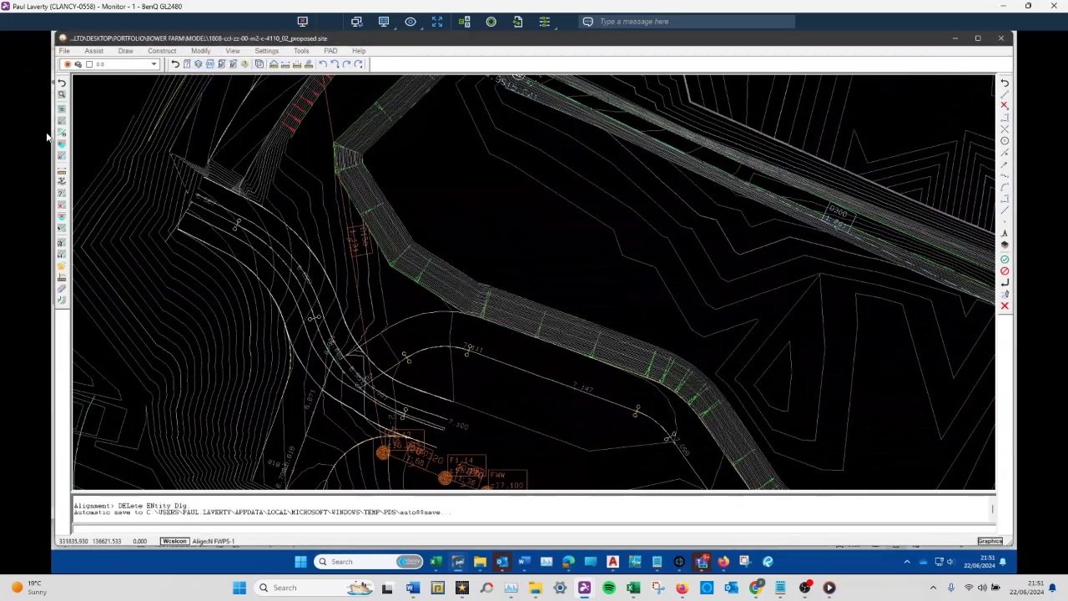
- Delete the two inserted footpath features along N FWPS-1, leaving out all preceding and succeeding features
{"action": "left_click", "coordinate": [61, 204]}
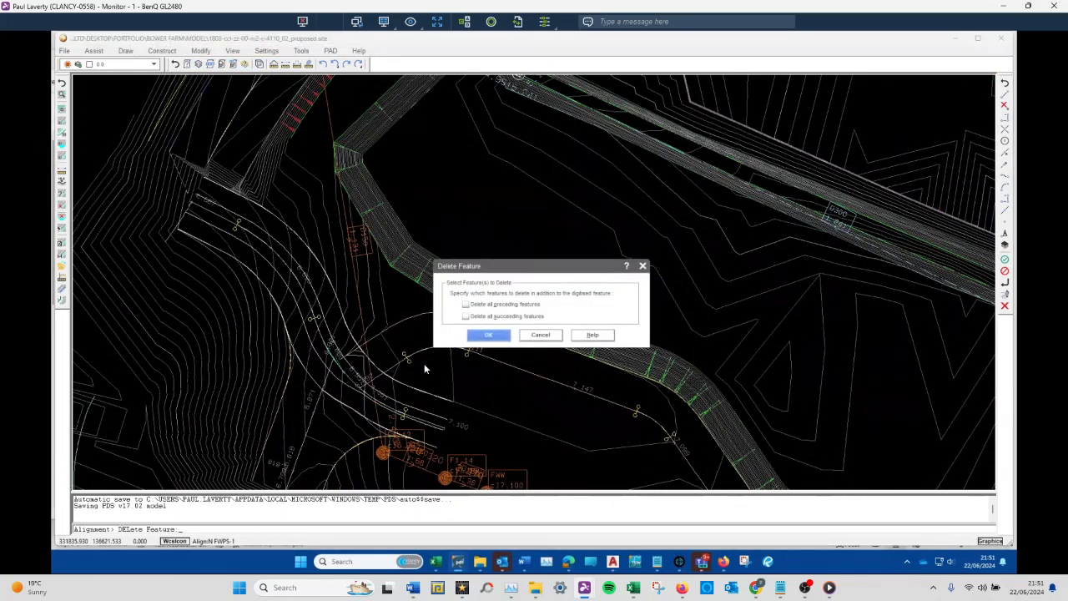
{"action": "key", "text": "Return"}
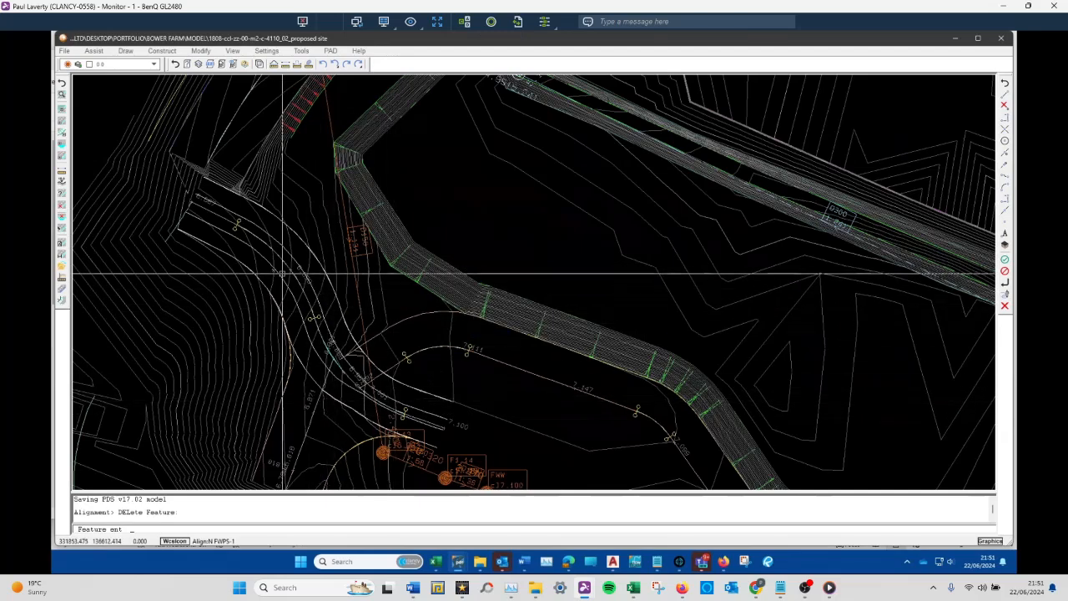
{"action": "left_click", "coordinate": [283, 274]}
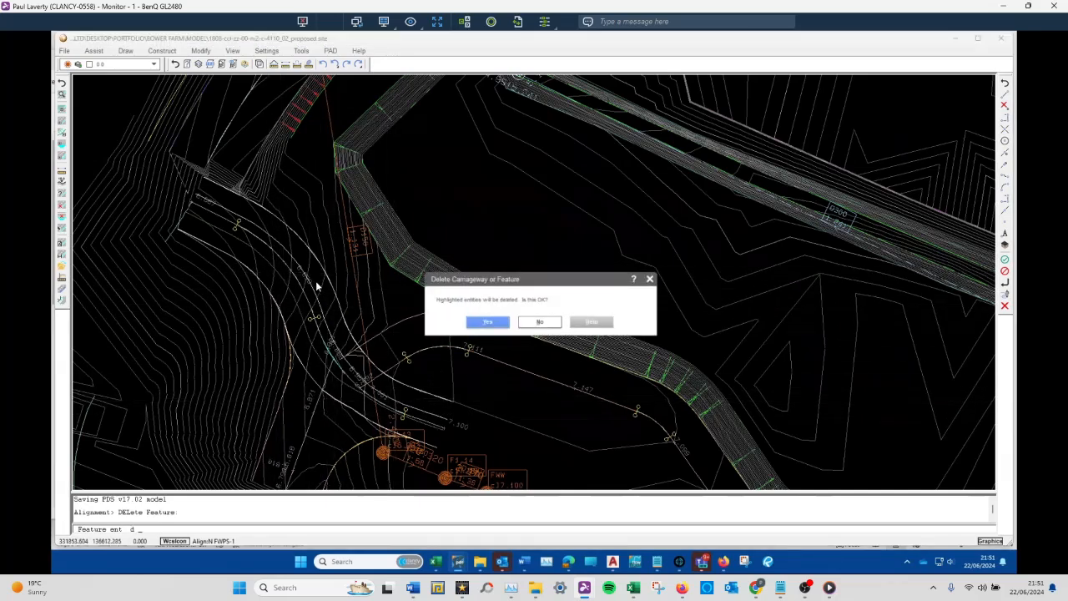
{"action": "key", "text": "Return"}
{"action": "left_click", "coordinate": [286, 250]}
{"action": "key", "text": "Return"}
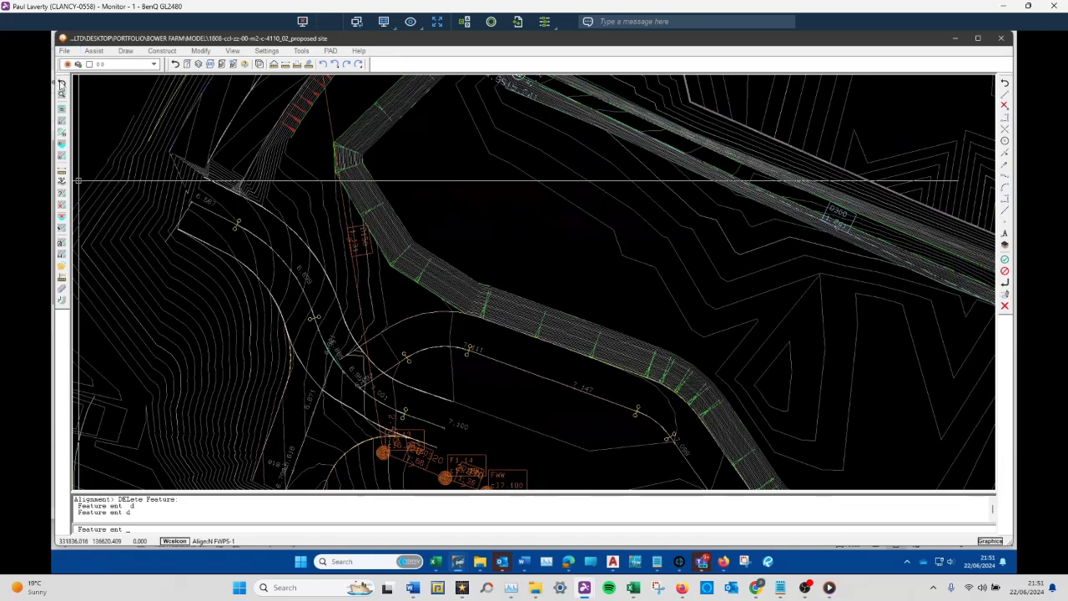
- Try to insert the FPATH 1.6M 1-40 feature template on N FWPS-1, picking the parent feature on the alignment's left-hand side
{"action": "left_click", "coordinate": [62, 107]}
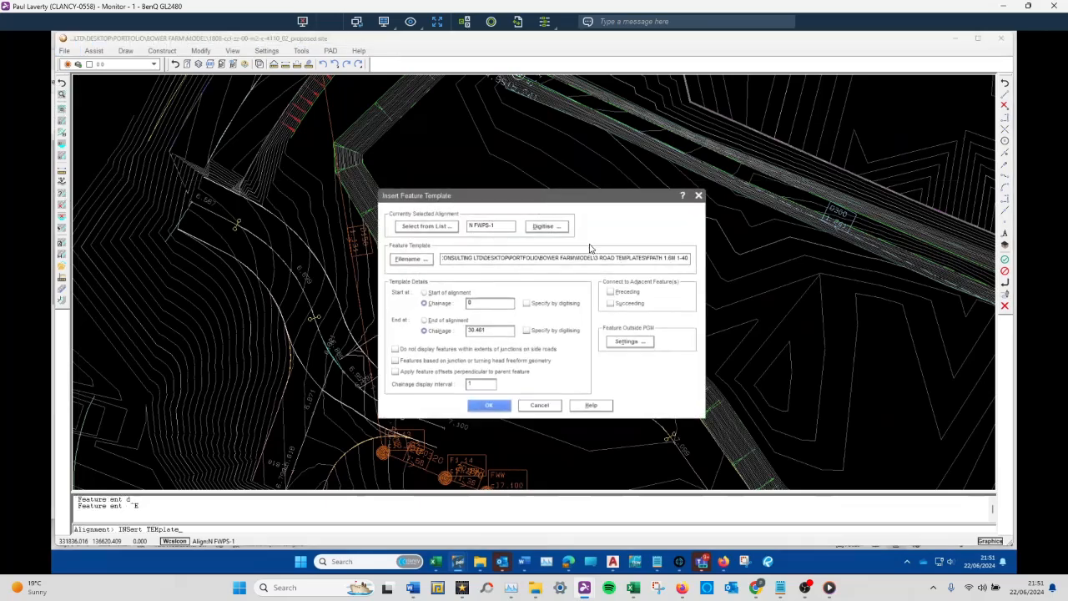
{"action": "left_click", "coordinate": [488, 404]}
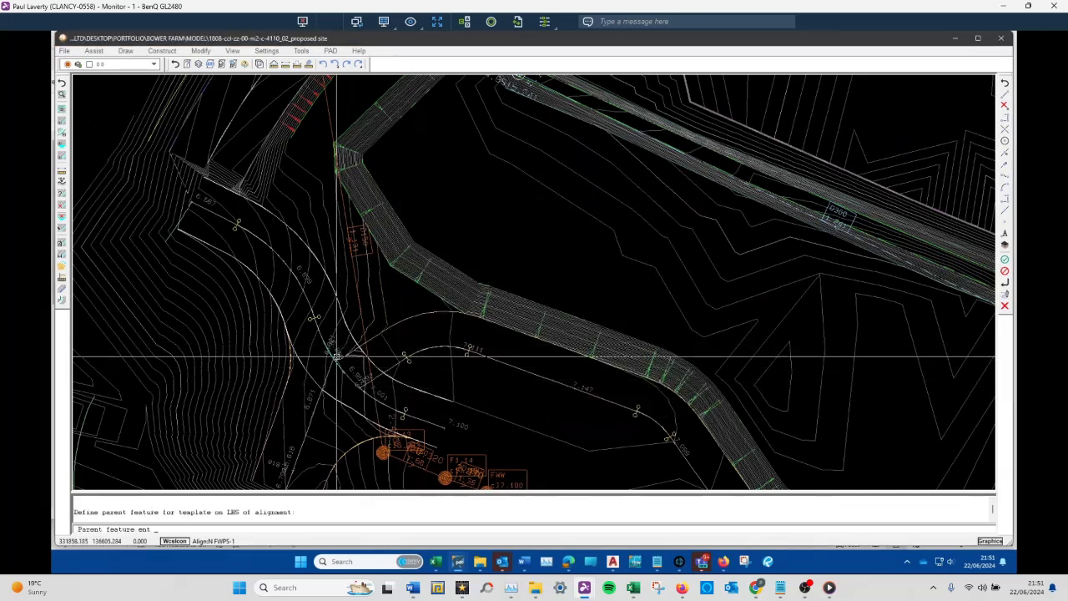
{"action": "scroll", "coordinate": [353, 358], "scroll_direction": "up", "scroll_amount": 3}
{"action": "scroll", "coordinate": [389, 263], "scroll_direction": "up", "scroll_amount": 3}
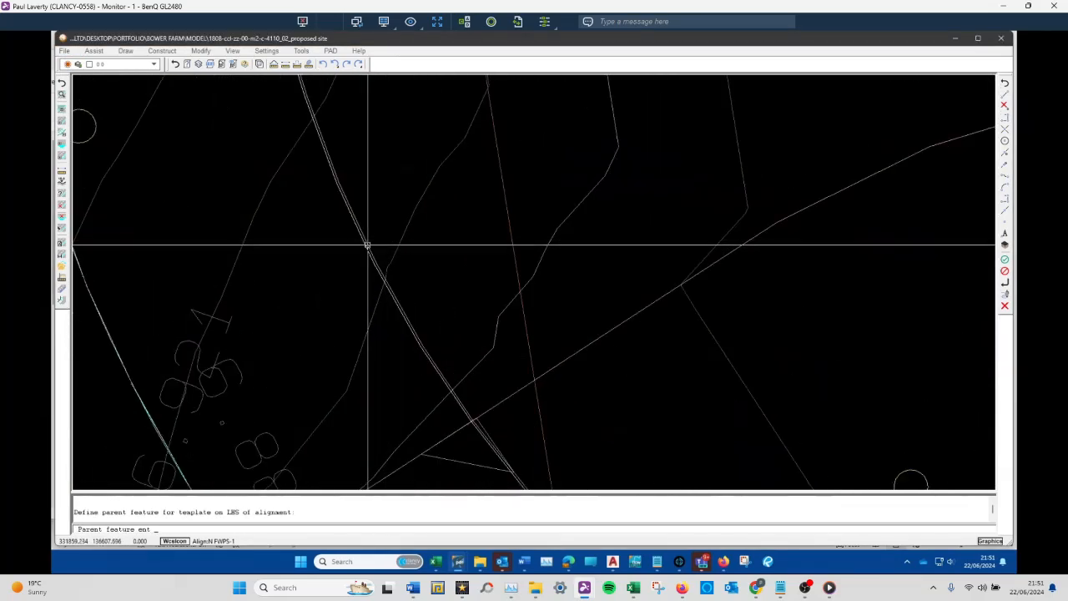
{"action": "scroll", "coordinate": [376, 231], "scroll_direction": "down", "scroll_amount": 3}
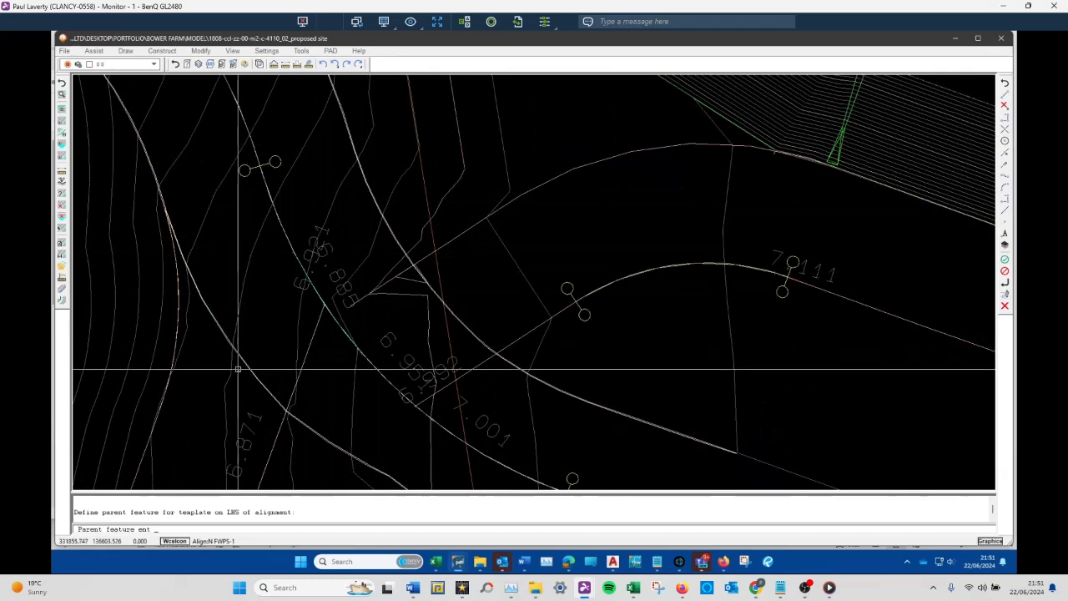
{"action": "left_click", "coordinate": [267, 388]}
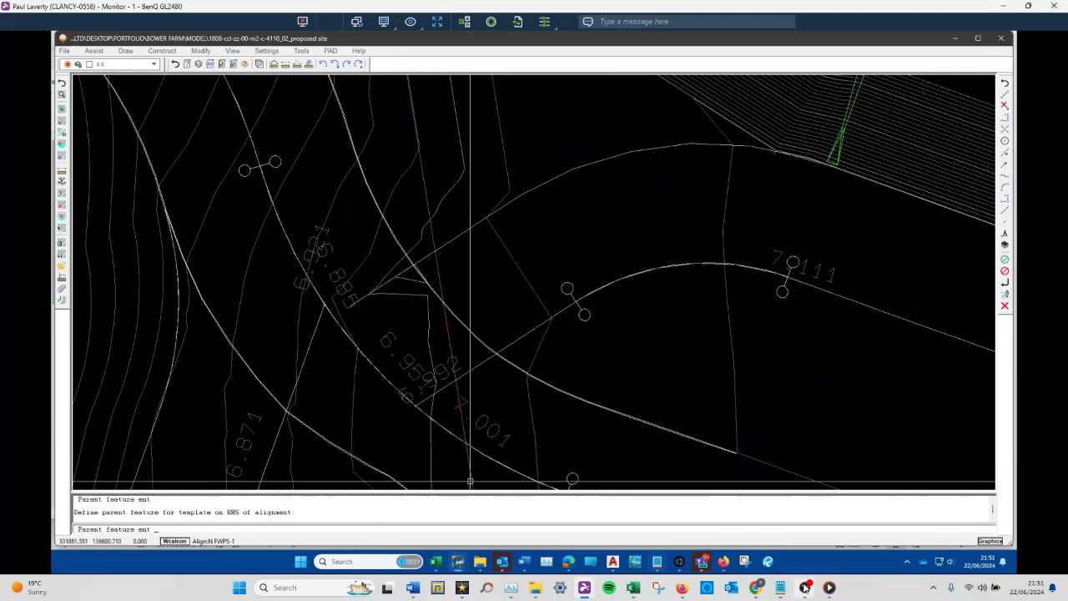
- Switch to File Explorer and examine the files in the Model folder's 5 DWF exports subfolder, sorted by type
{"action": "mouse_move", "coordinate": [481, 567]}
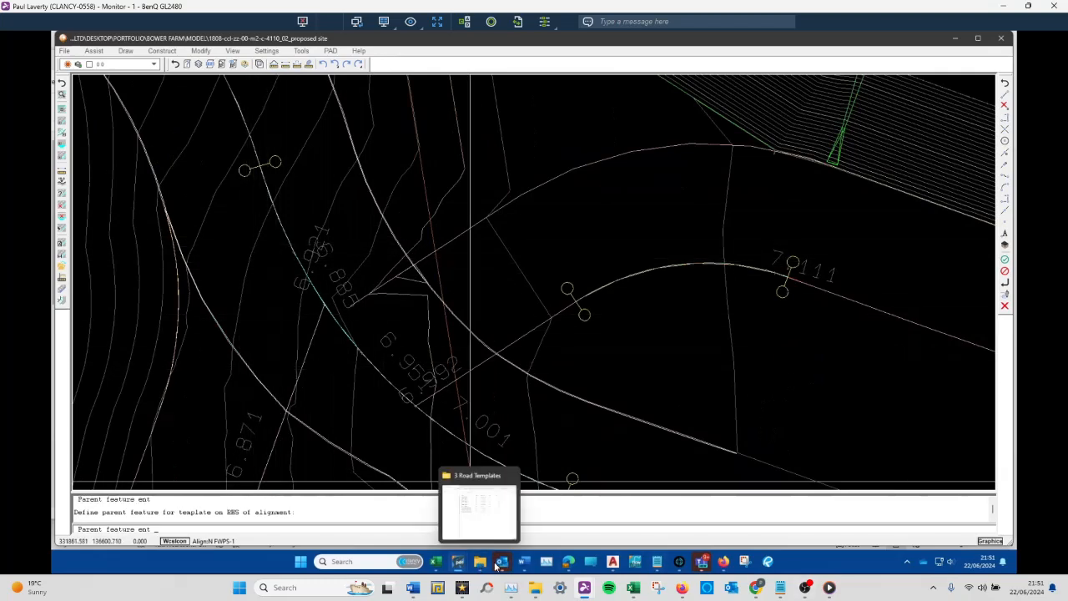
{"action": "left_click", "coordinate": [413, 500]}
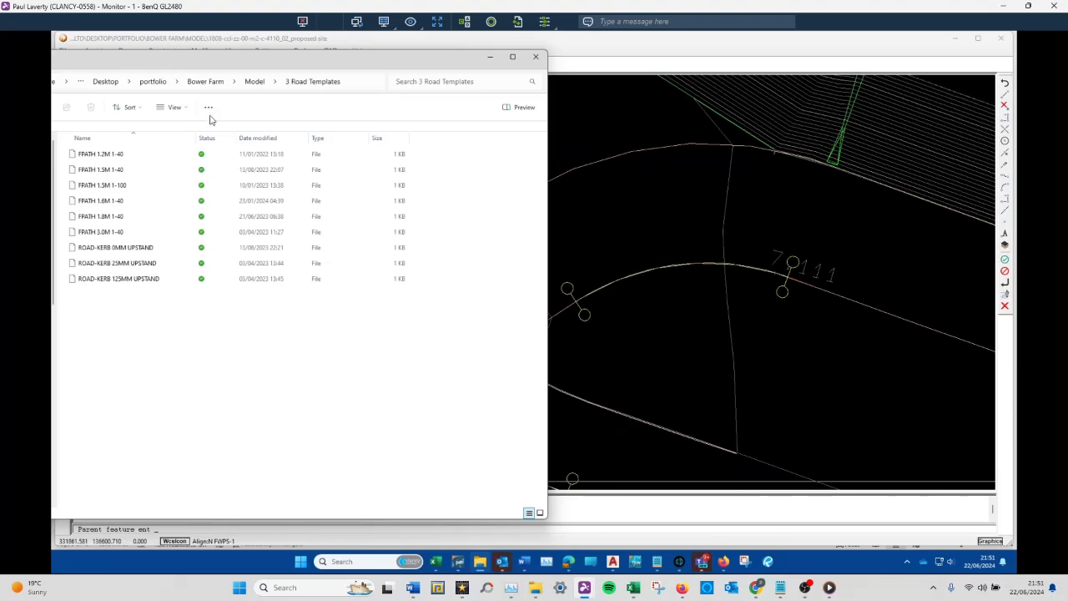
{"action": "left_click", "coordinate": [250, 81]}
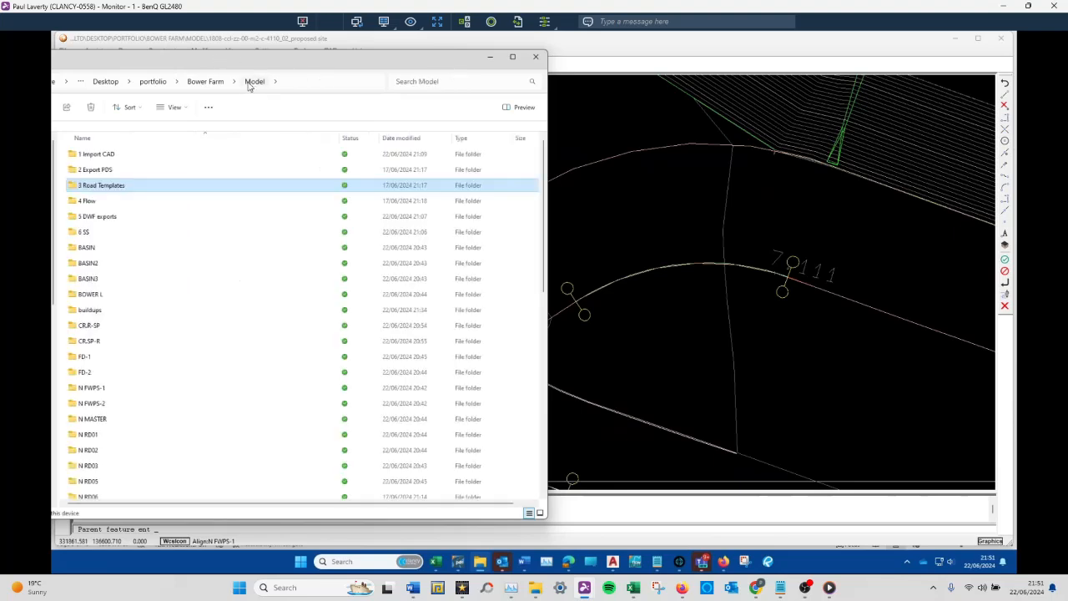
{"action": "left_click", "coordinate": [102, 219]}
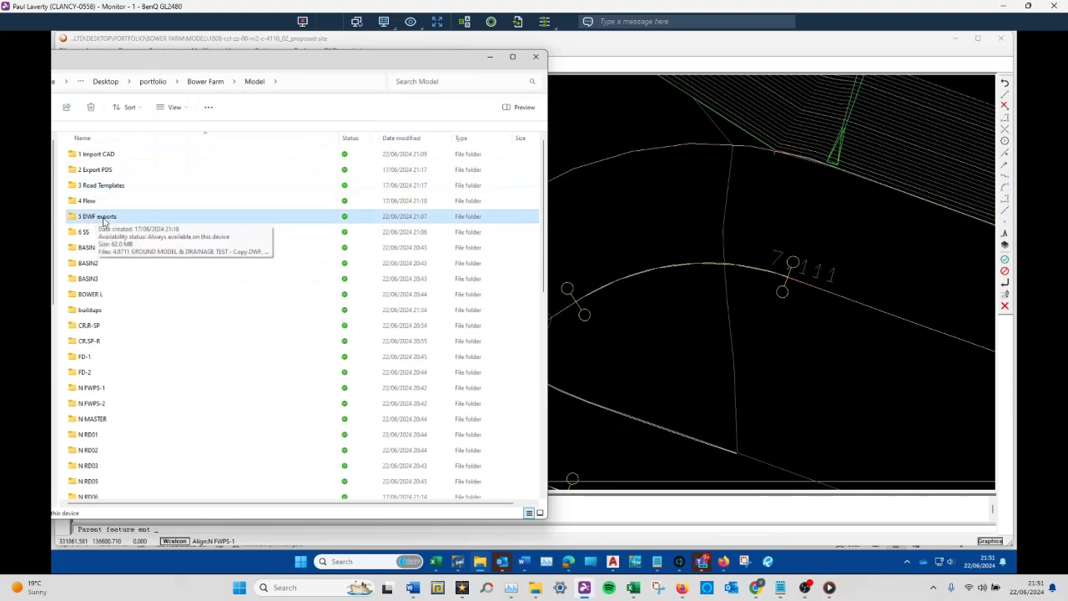
{"action": "double_click", "coordinate": [89, 218]}
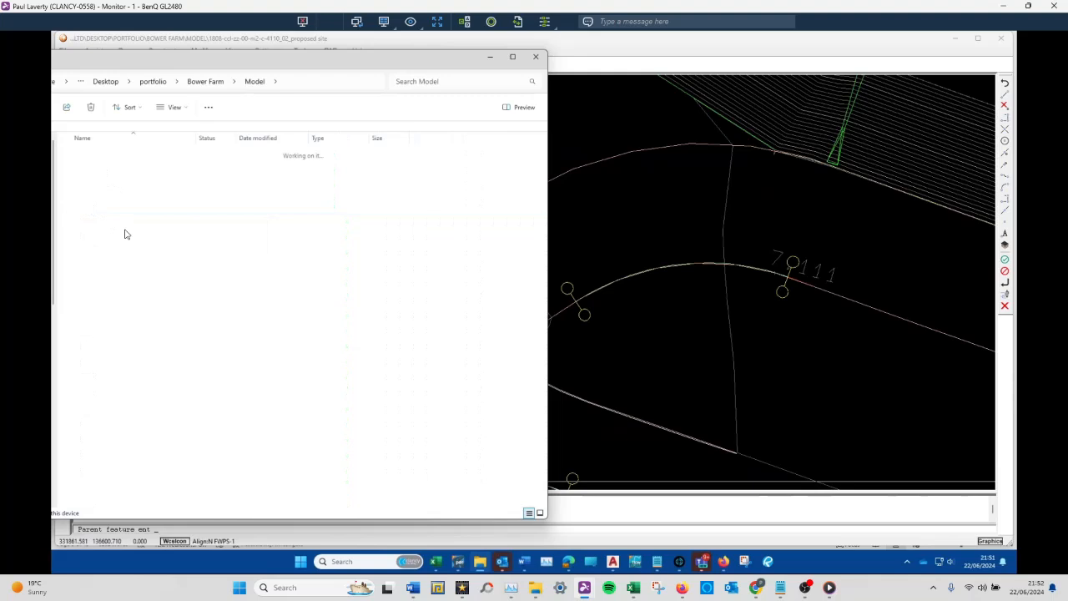
{"action": "left_click", "coordinate": [354, 138]}
{"action": "left_click_drag", "start_coordinate": [370, 138], "coordinate": [472, 138]}
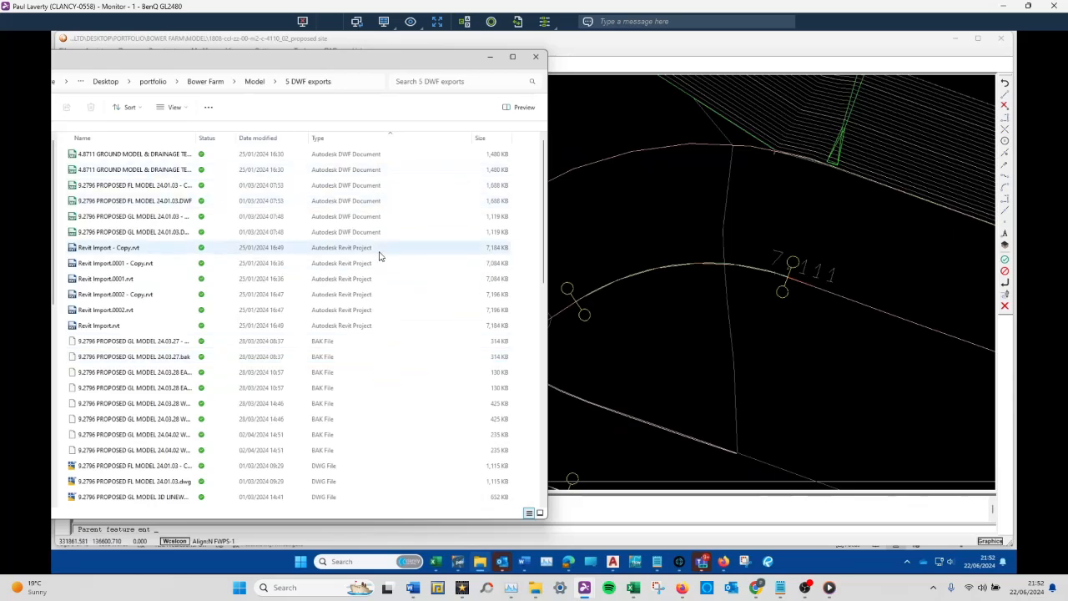
{"action": "scroll", "coordinate": [363, 350], "scroll_direction": "down", "scroll_amount": 10}
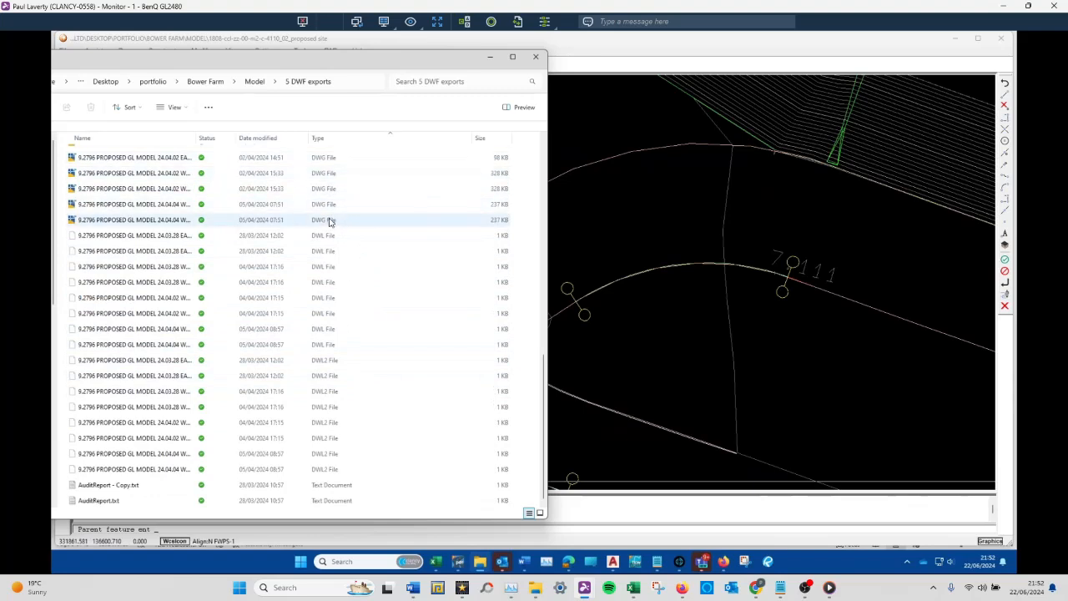
{"action": "scroll", "coordinate": [338, 238], "scroll_direction": "up", "scroll_amount": 7}
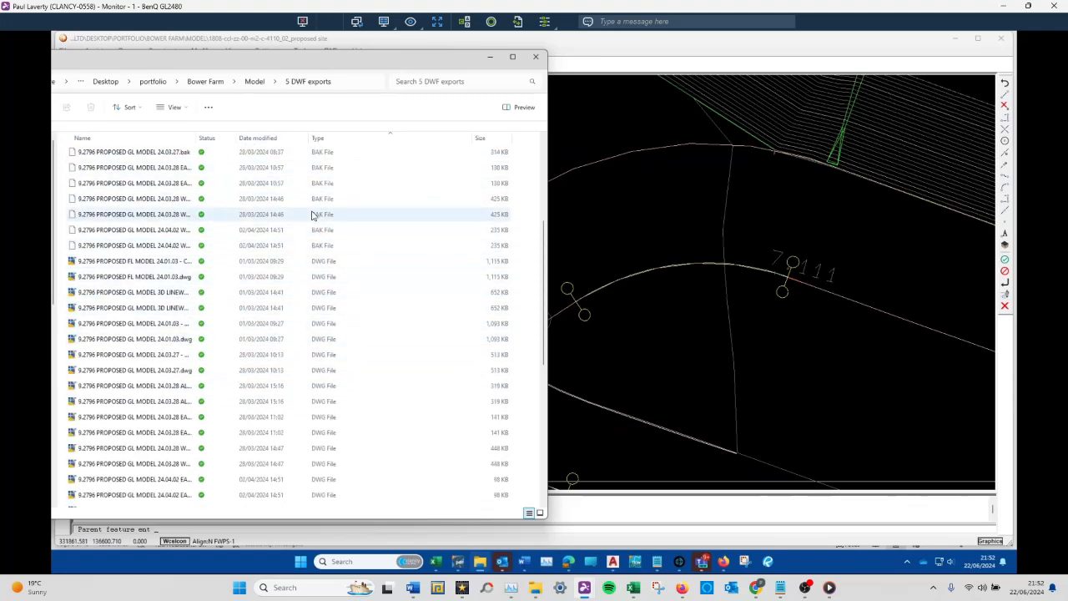
{"action": "scroll", "coordinate": [336, 347], "scroll_direction": "up", "scroll_amount": 4}
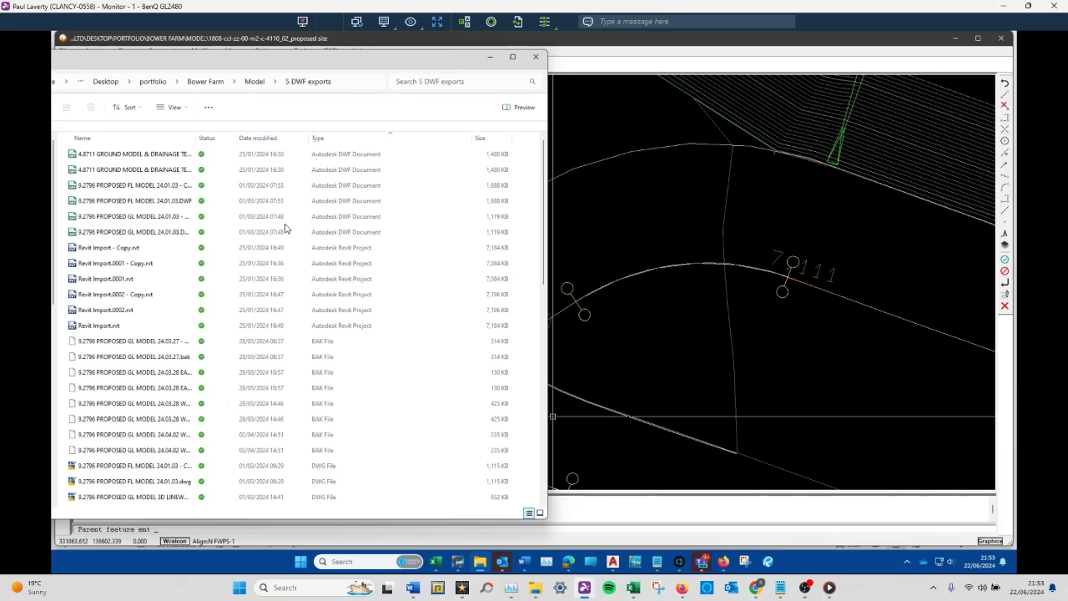
- Show the Model folder's contents as a list and examine the files in its 6 SS subfolder
{"action": "left_click", "coordinate": [255, 81]}
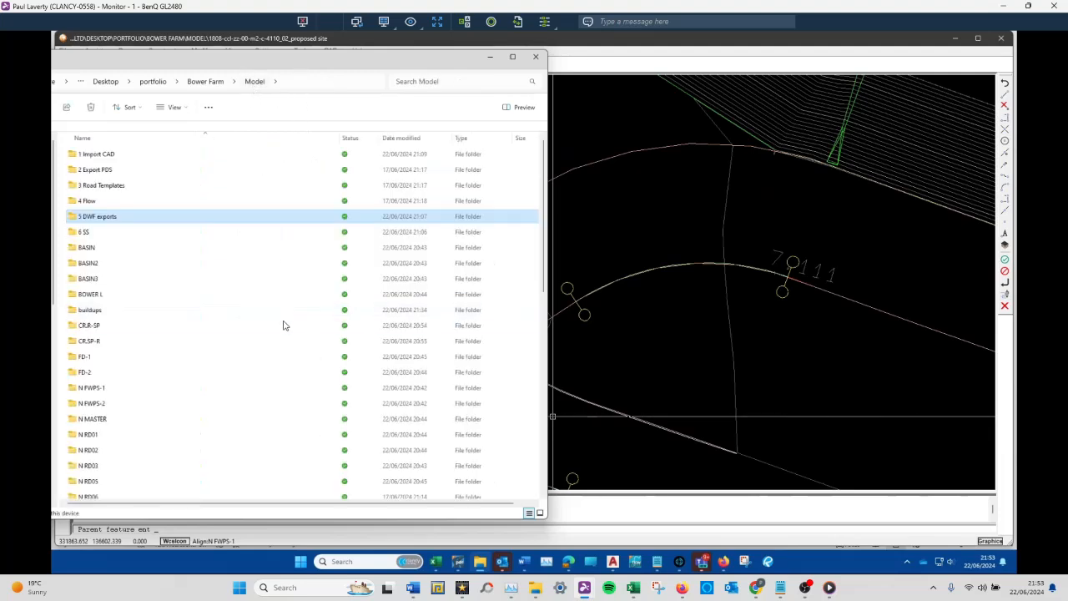
{"action": "left_click", "coordinate": [150, 238]}
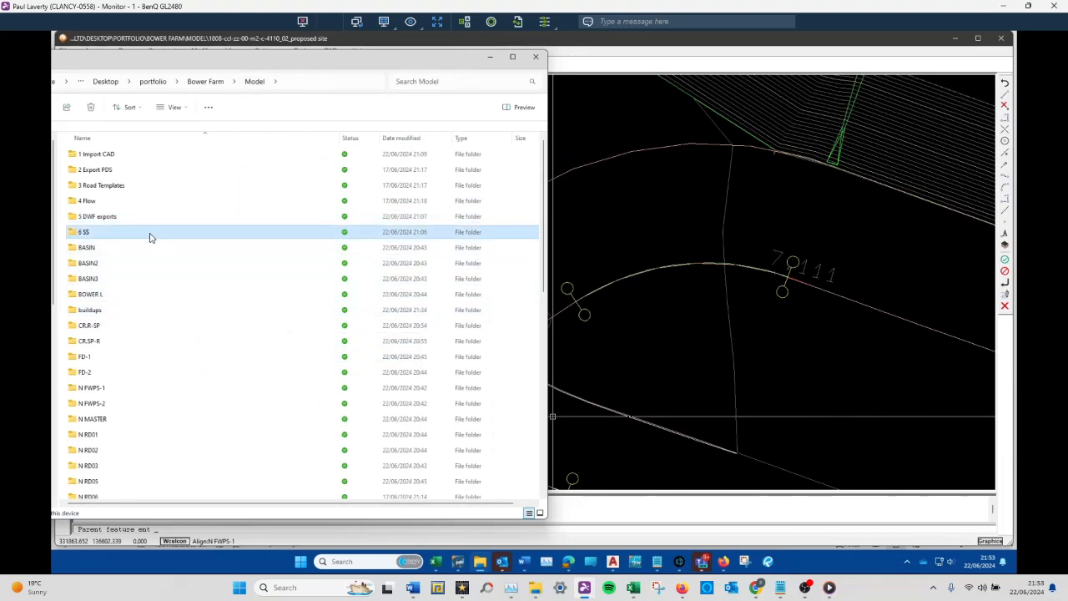
{"action": "left_click", "coordinate": [184, 109]}
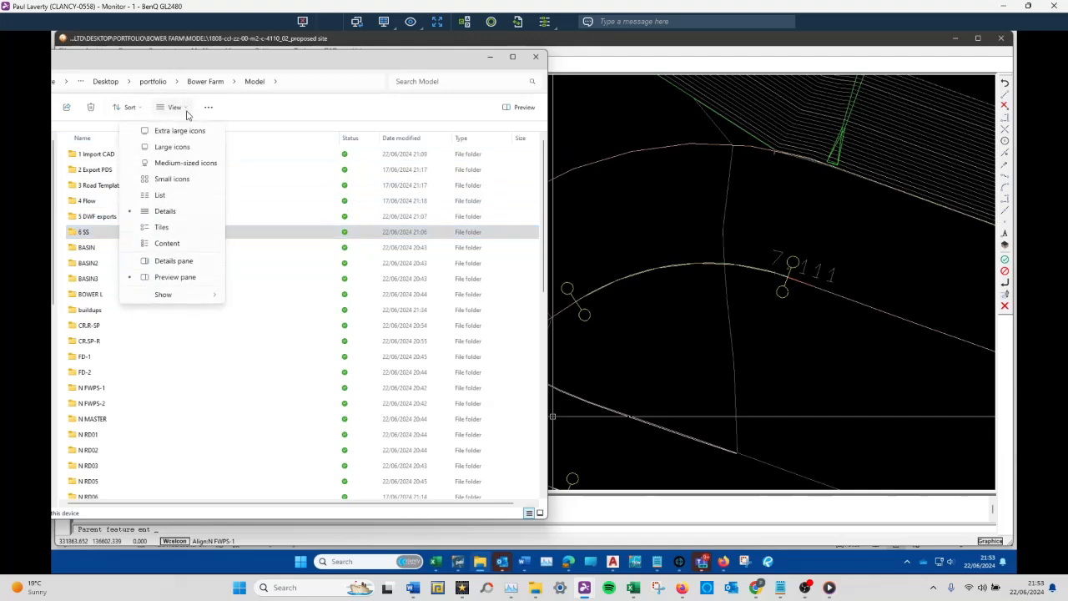
{"action": "left_click", "coordinate": [164, 196]}
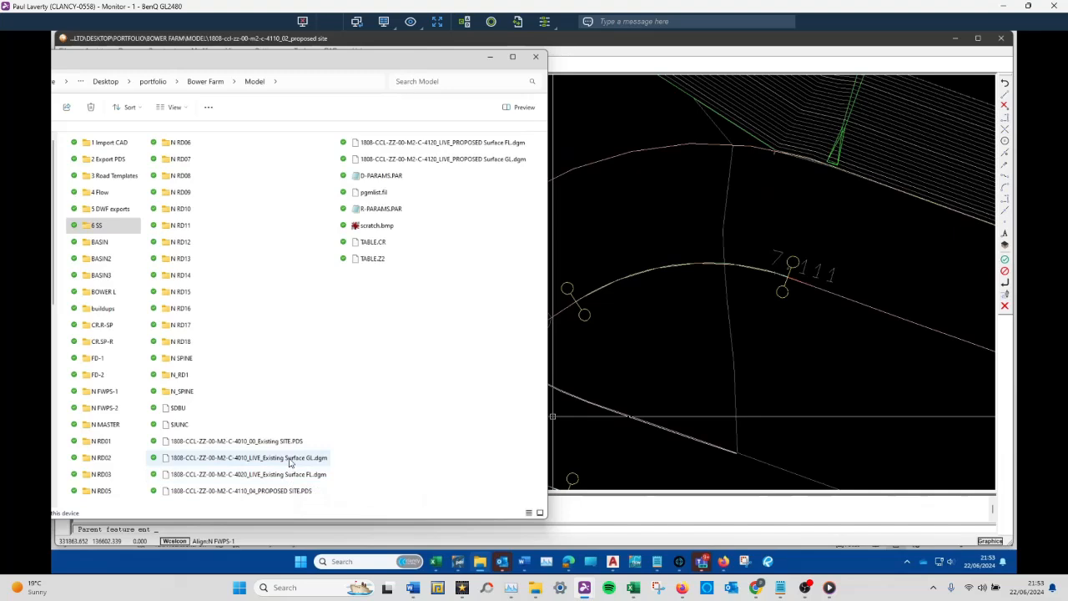
{"action": "double_click", "coordinate": [109, 228]}
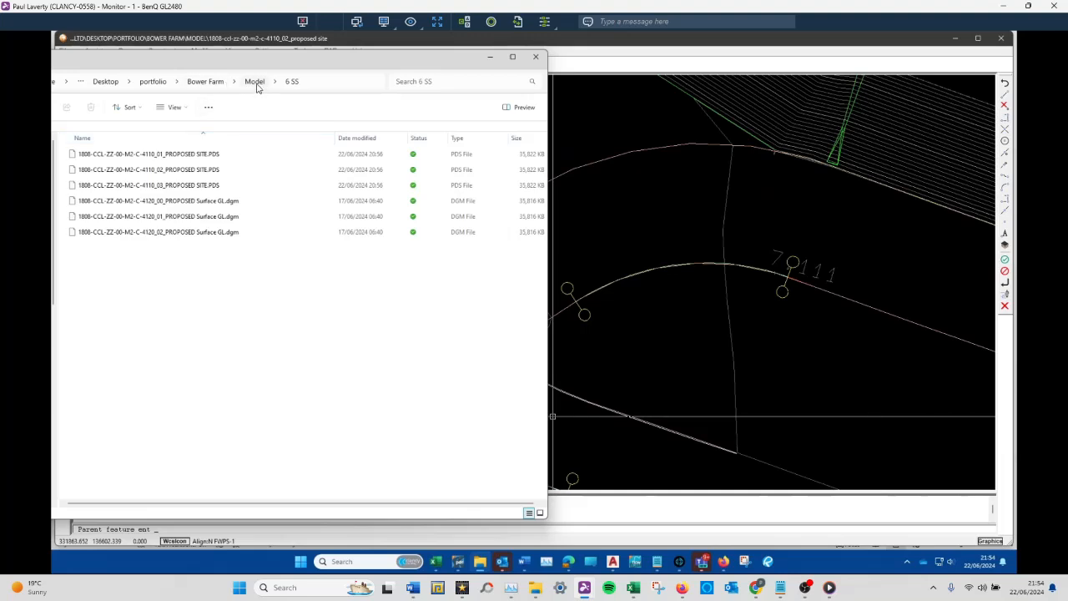
{"action": "left_click", "coordinate": [256, 83]}
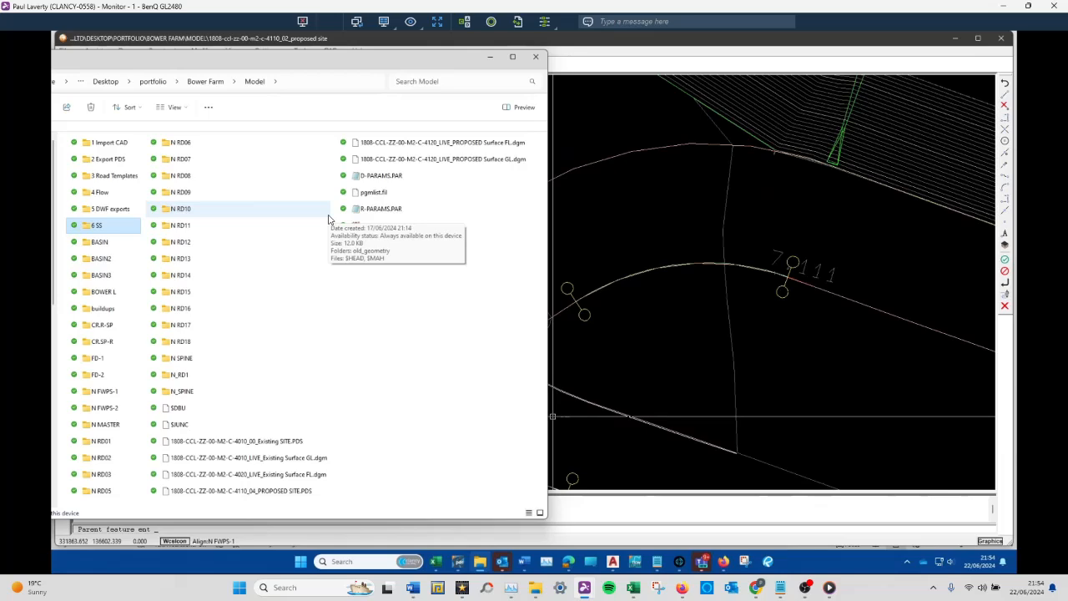
- Return to the proposed site model and switch from the Alignment module to the Ground Modeller module
{"action": "left_click", "coordinate": [731, 281]}
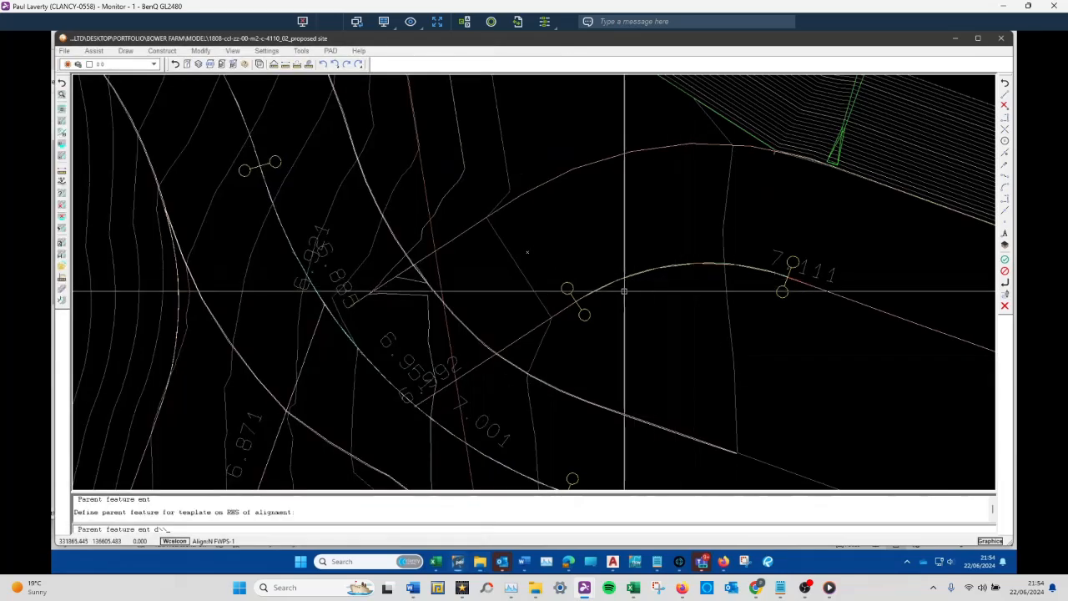
{"action": "scroll", "coordinate": [514, 363], "scroll_direction": "down", "scroll_amount": 2}
{"action": "scroll", "coordinate": [375, 266], "scroll_direction": "down", "scroll_amount": 3}
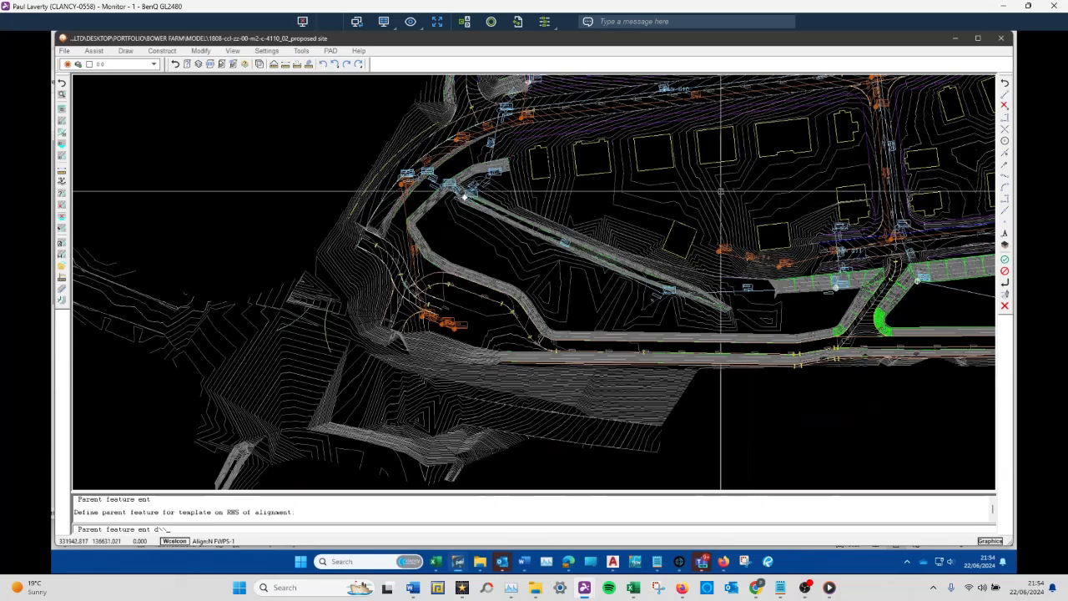
{"action": "scroll", "coordinate": [248, 375], "scroll_direction": "down", "scroll_amount": 3}
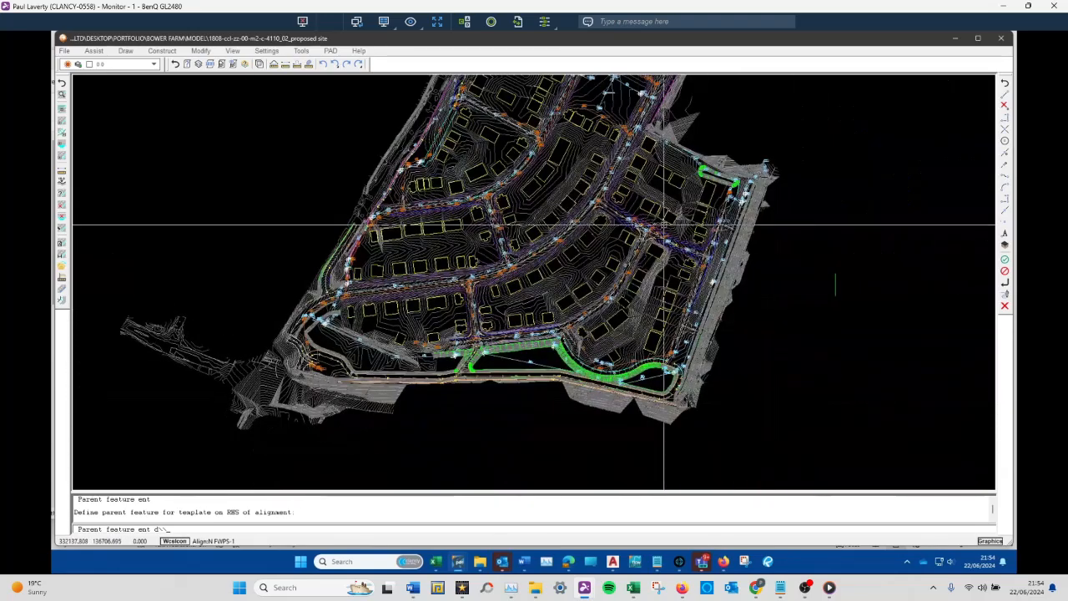
{"action": "scroll", "coordinate": [659, 229], "scroll_direction": "up", "scroll_amount": 2}
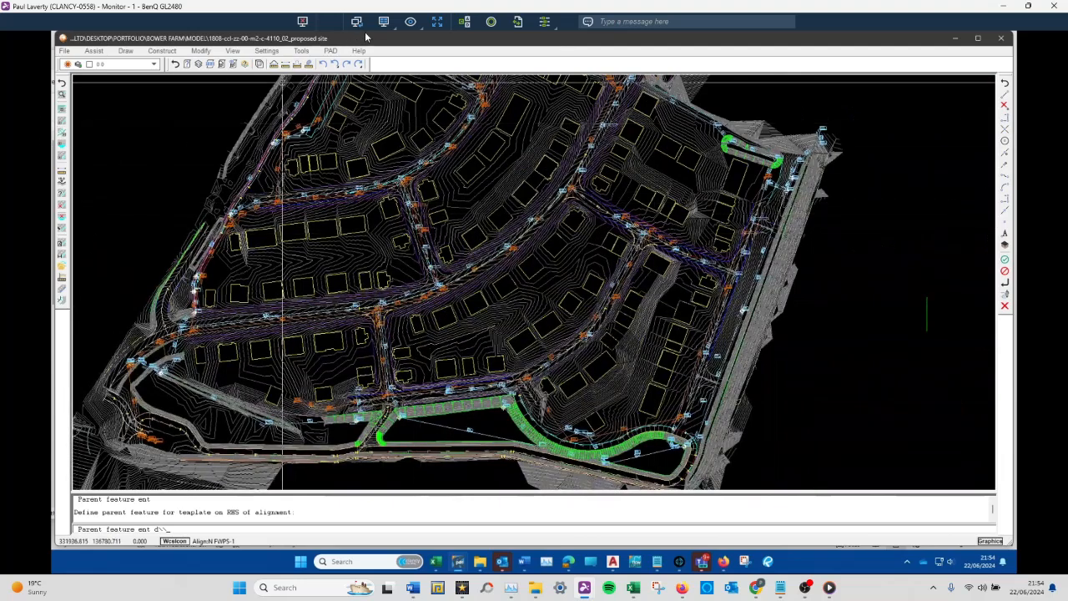
{"action": "left_click", "coordinate": [175, 64]}
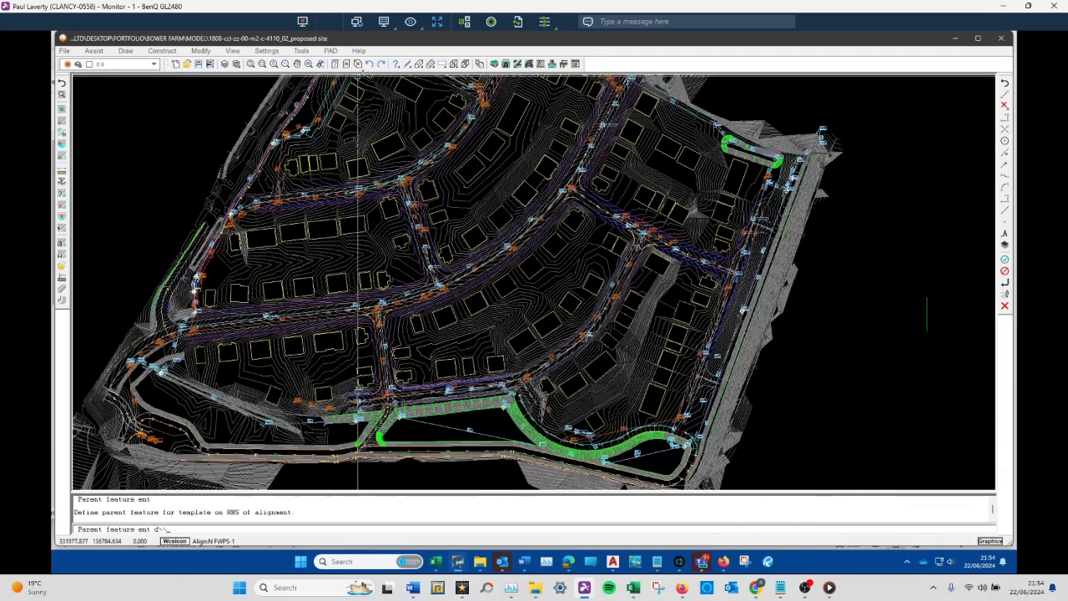
{"action": "left_click", "coordinate": [493, 66]}
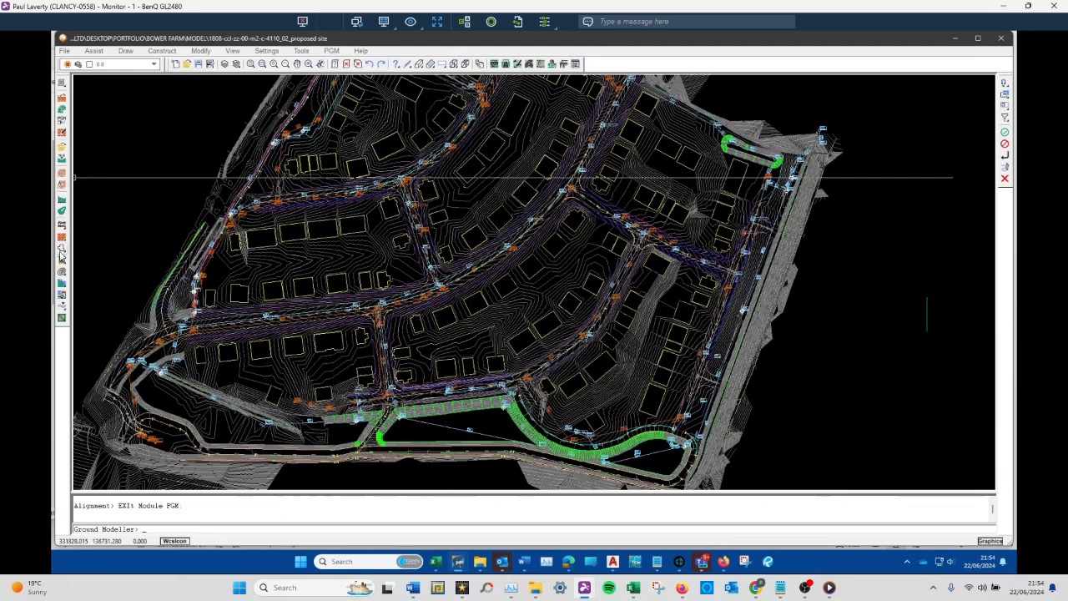
- Start Design Surface Perimeter to modify levels of an existing string, picking a building plot's outline near the centre of the site
{"action": "left_click", "coordinate": [60, 257]}
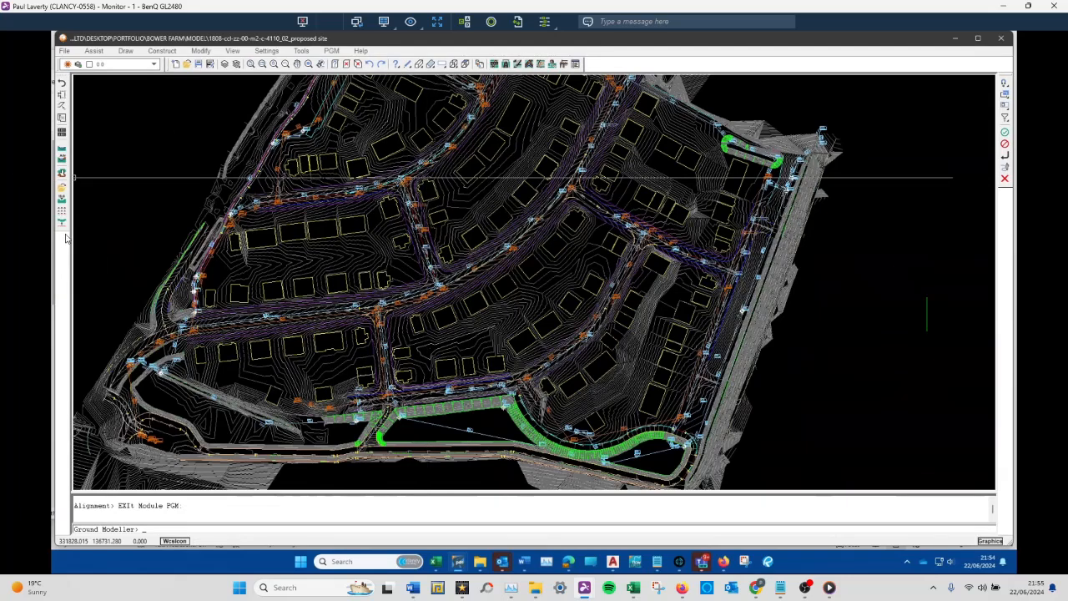
{"action": "left_click", "coordinate": [62, 105]}
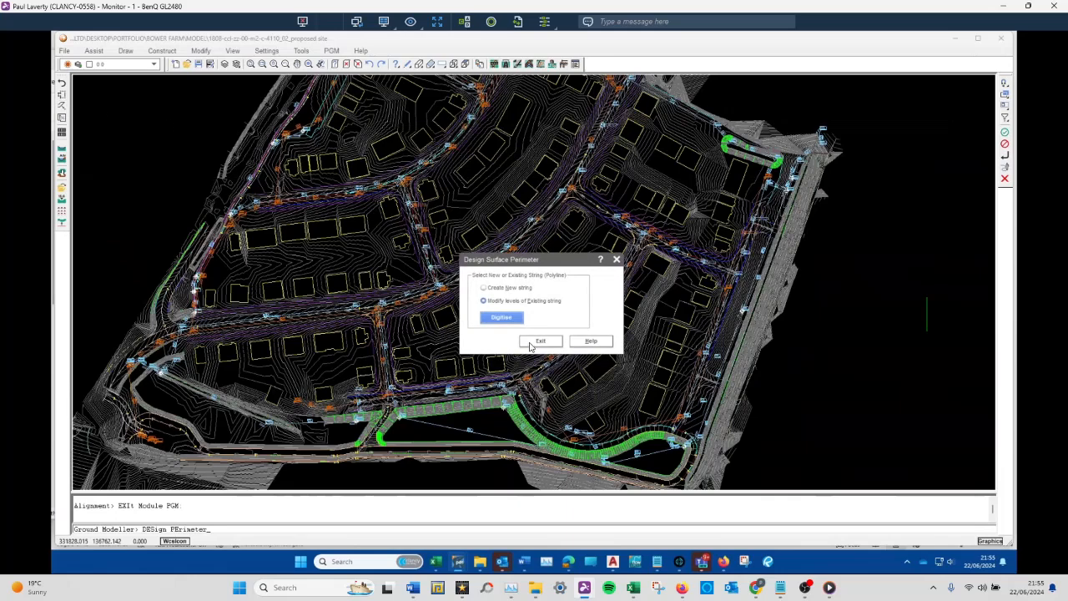
{"action": "left_click", "coordinate": [501, 317]}
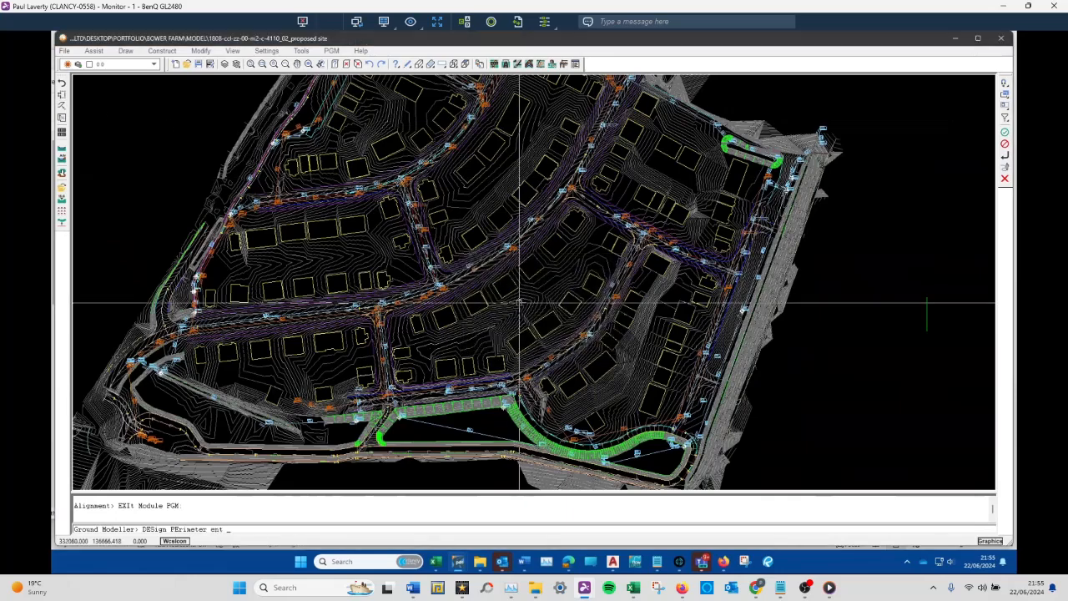
{"action": "scroll", "coordinate": [492, 280], "scroll_direction": "up", "scroll_amount": 6}
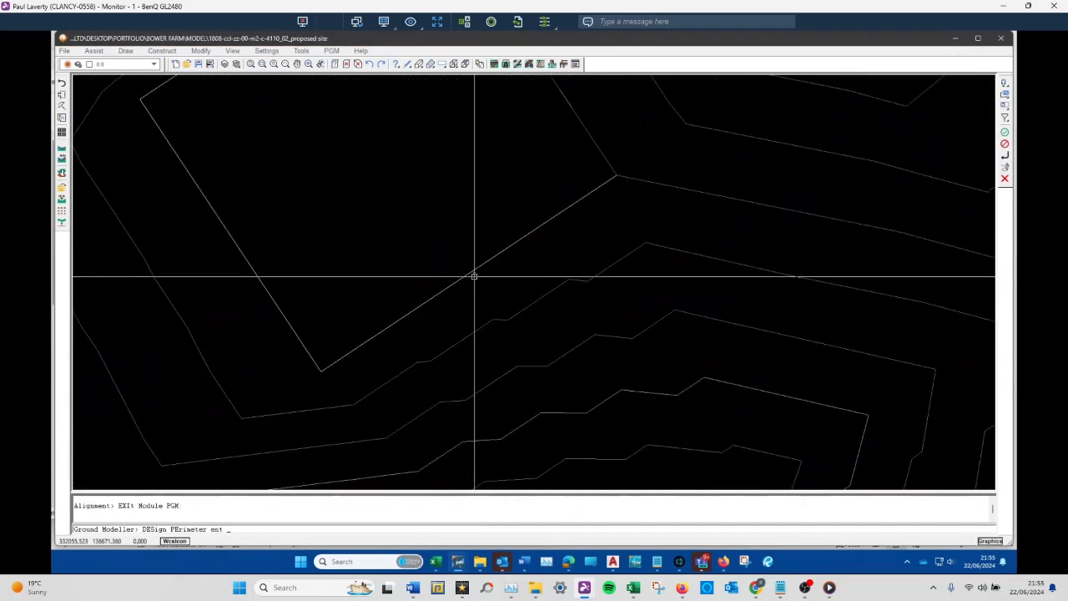
{"action": "left_click", "coordinate": [480, 277]}
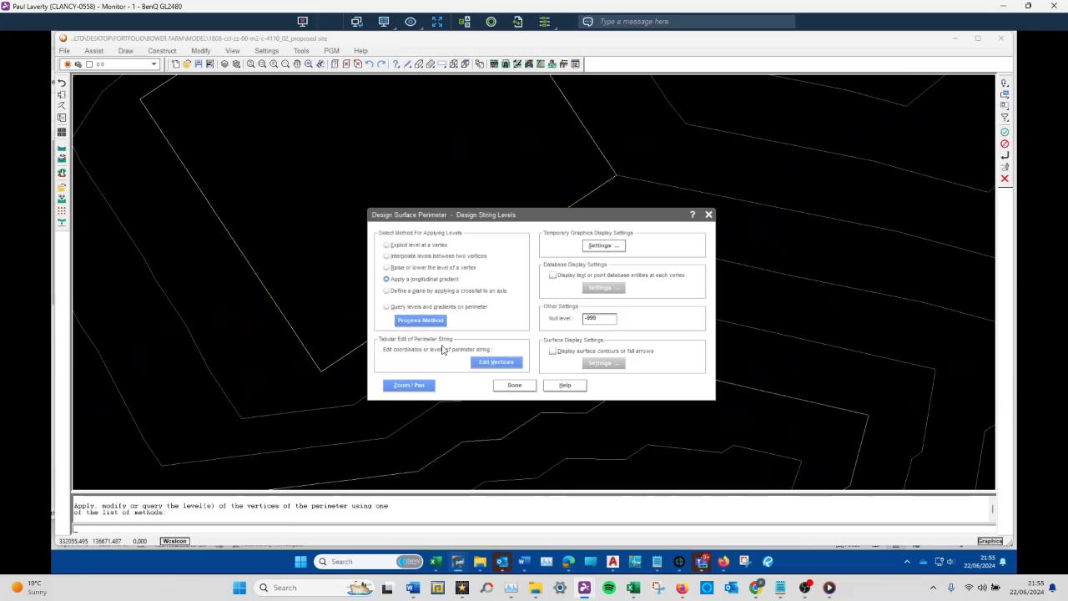
- Set the layer for the temporary crosses at the perimeter's vertices to 11 HA-ANN-IPBOXES
{"action": "left_click", "coordinate": [601, 246]}
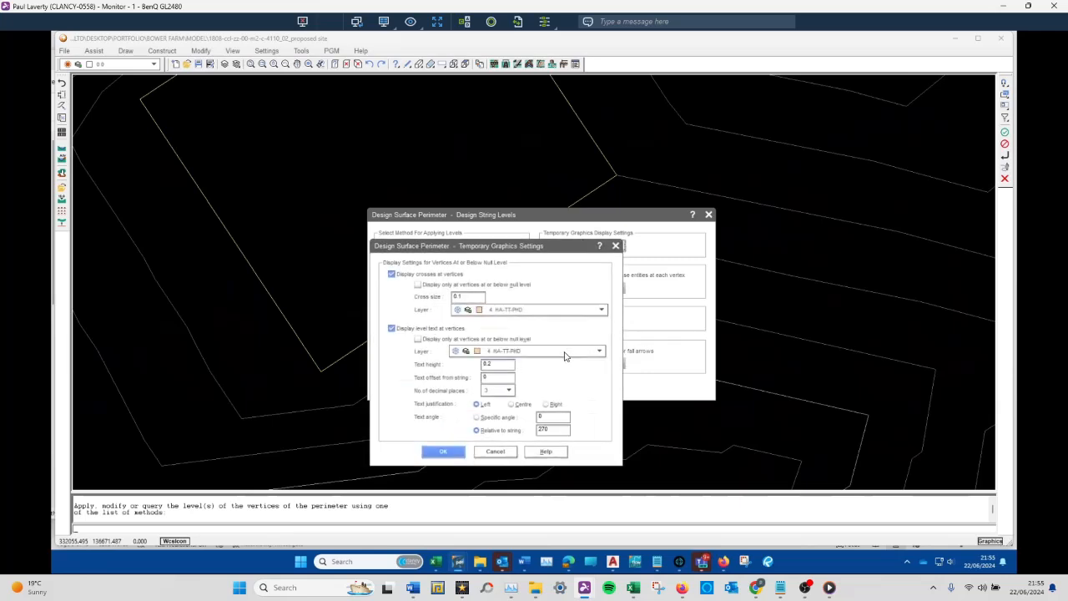
{"action": "left_click", "coordinate": [504, 311]}
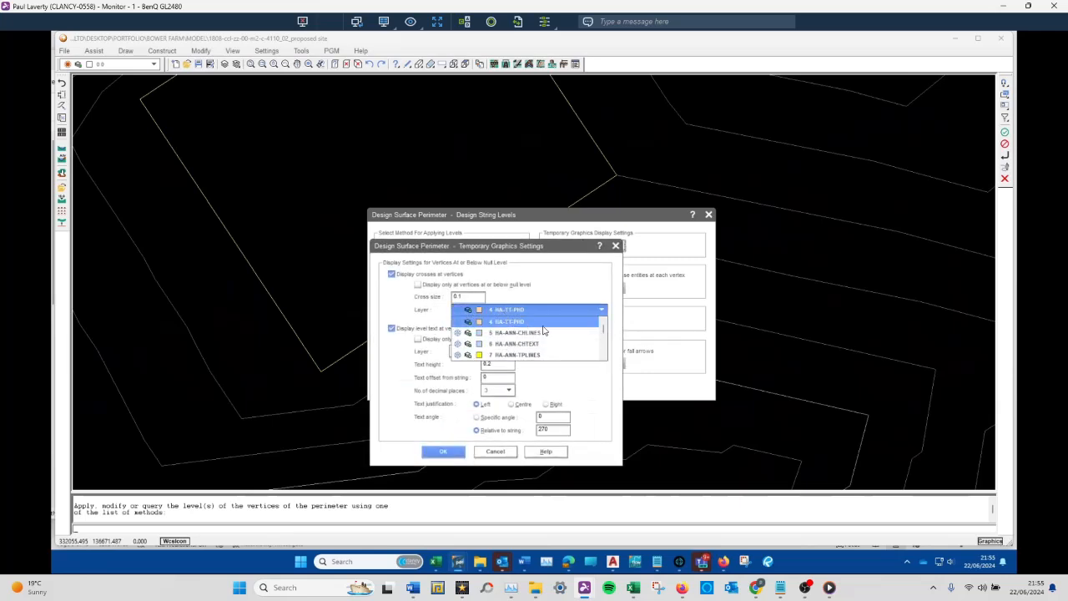
{"action": "scroll", "coordinate": [603, 351], "scroll_direction": "down", "scroll_amount": 3}
{"action": "scroll", "coordinate": [604, 351], "scroll_direction": "down", "scroll_amount": 2}
{"action": "scroll", "coordinate": [606, 327], "scroll_direction": "up", "scroll_amount": 3}
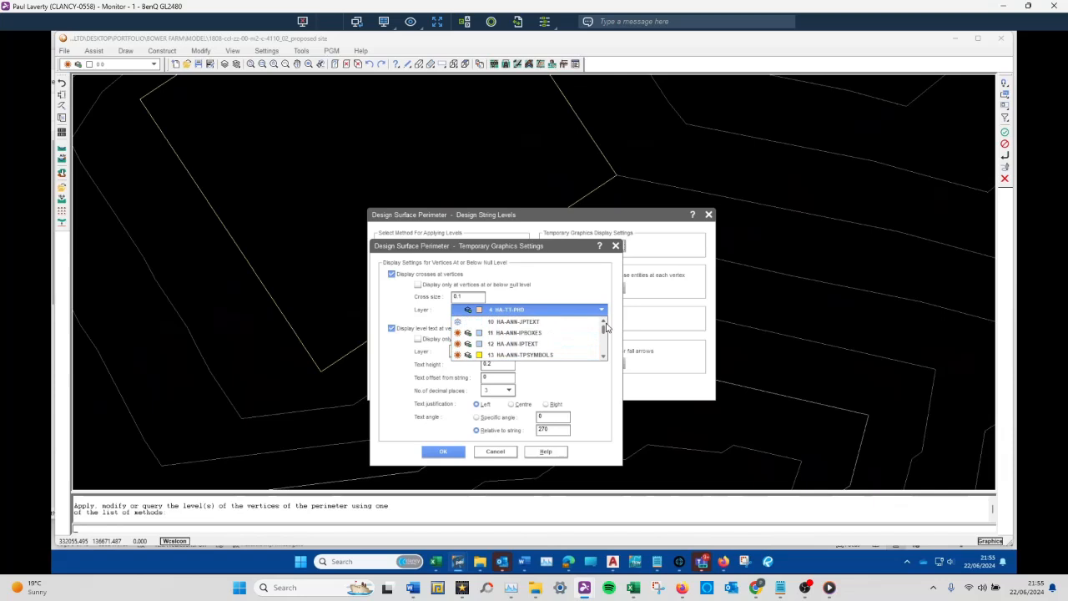
{"action": "left_click", "coordinate": [544, 341]}
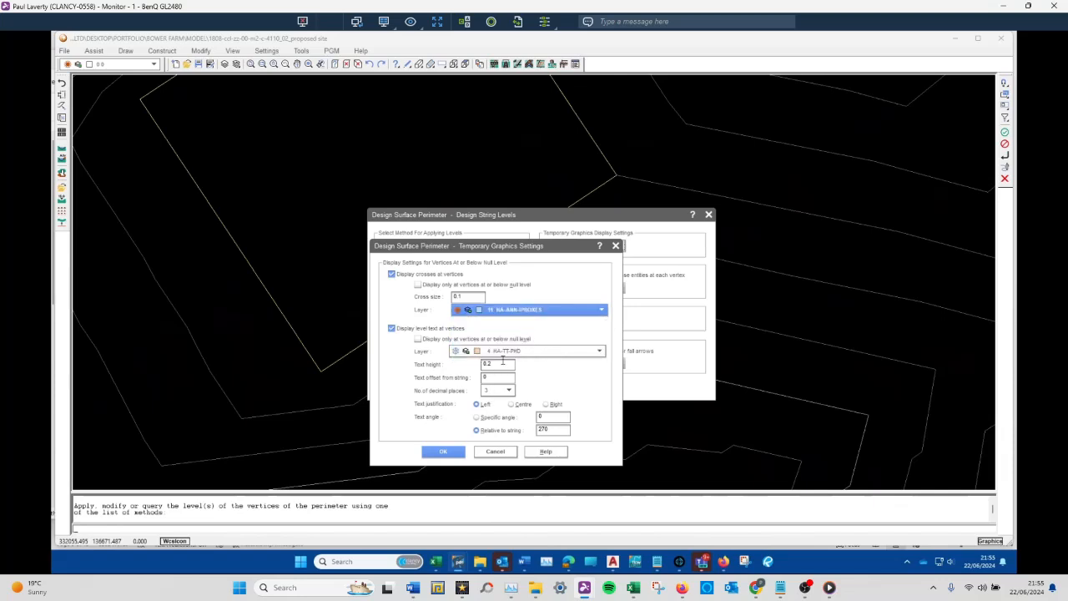
- Set the layer for the temporary level text at the perimeter's vertices to 12 HA-ANN-IPTEXT and apply the temporary graphics settings
{"action": "left_click", "coordinate": [509, 351]}
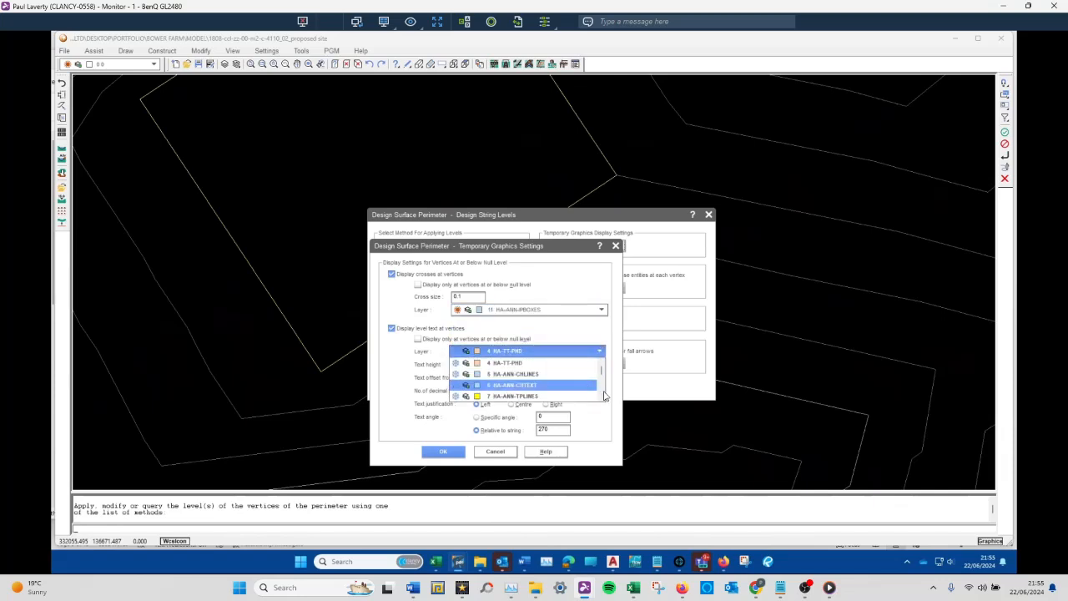
{"action": "scroll", "coordinate": [601, 396], "scroll_direction": "down", "scroll_amount": 2}
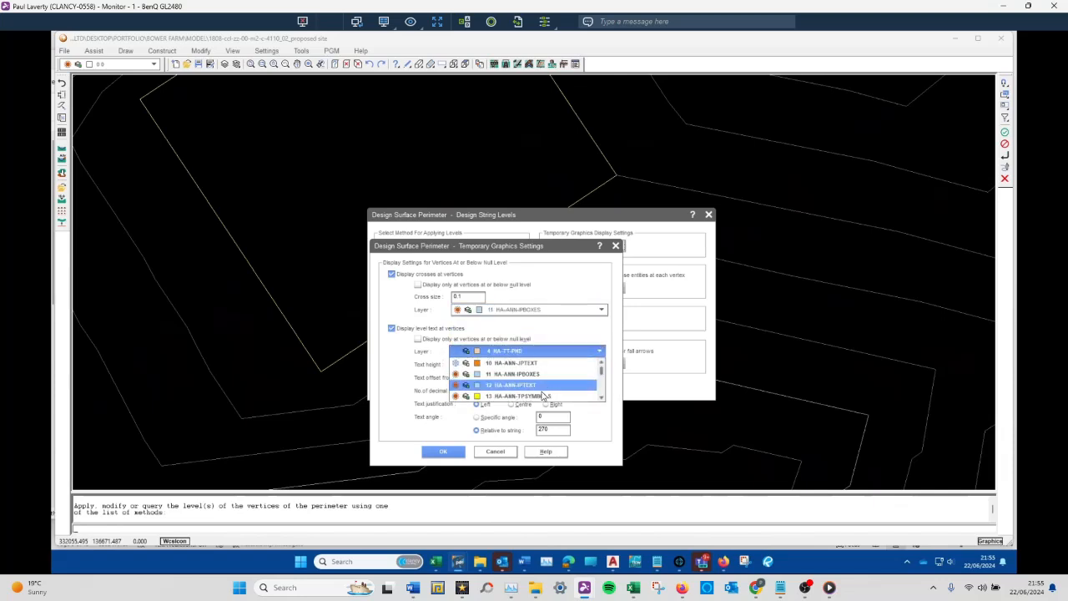
{"action": "left_click", "coordinate": [543, 387]}
{"action": "left_click", "coordinate": [443, 451]}
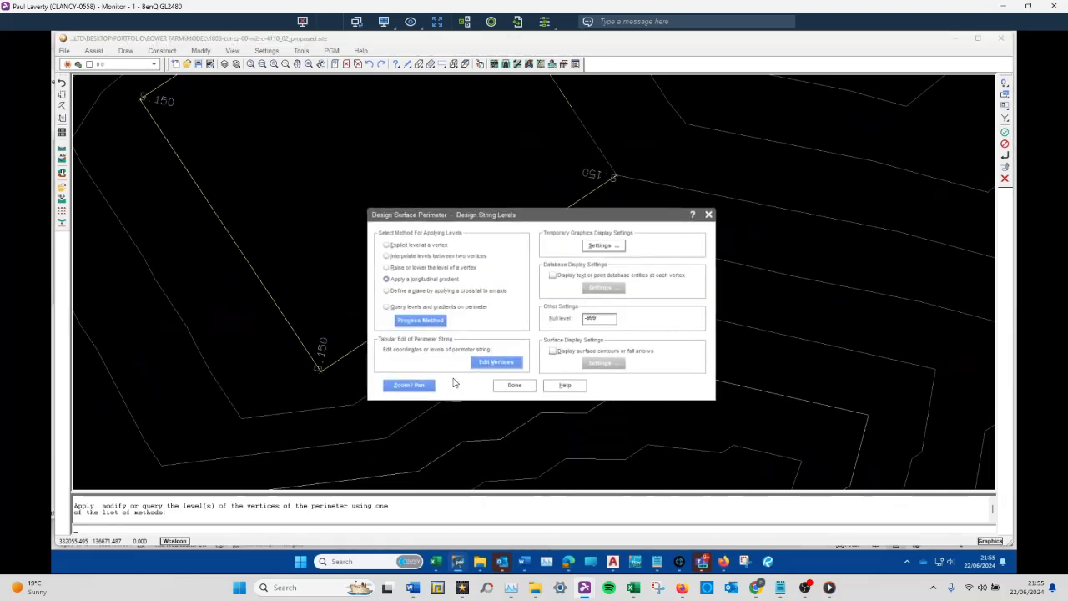
- Inspect the levels displayed at the building plot's vertices, and finish Design Surface Perimeter without applying a level method
{"action": "left_click", "coordinate": [419, 390]}
{"action": "scroll", "coordinate": [394, 391], "scroll_direction": "down", "scroll_amount": 3}
{"action": "scroll", "coordinate": [367, 281], "scroll_direction": "up", "scroll_amount": 3}
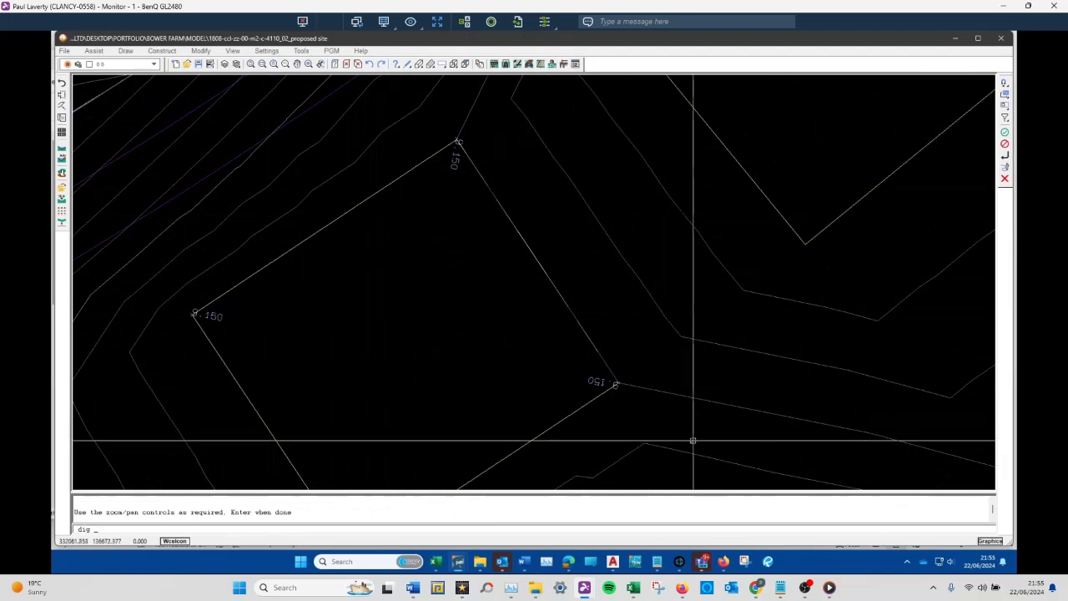
{"action": "scroll", "coordinate": [503, 375], "scroll_direction": "down", "scroll_amount": 3}
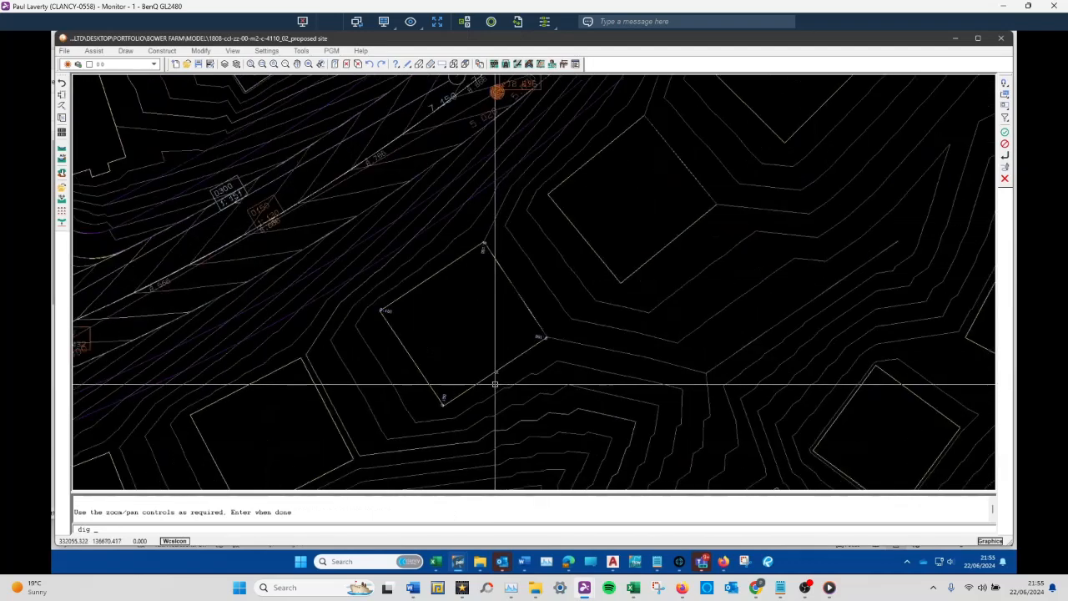
{"action": "key", "text": "Return"}
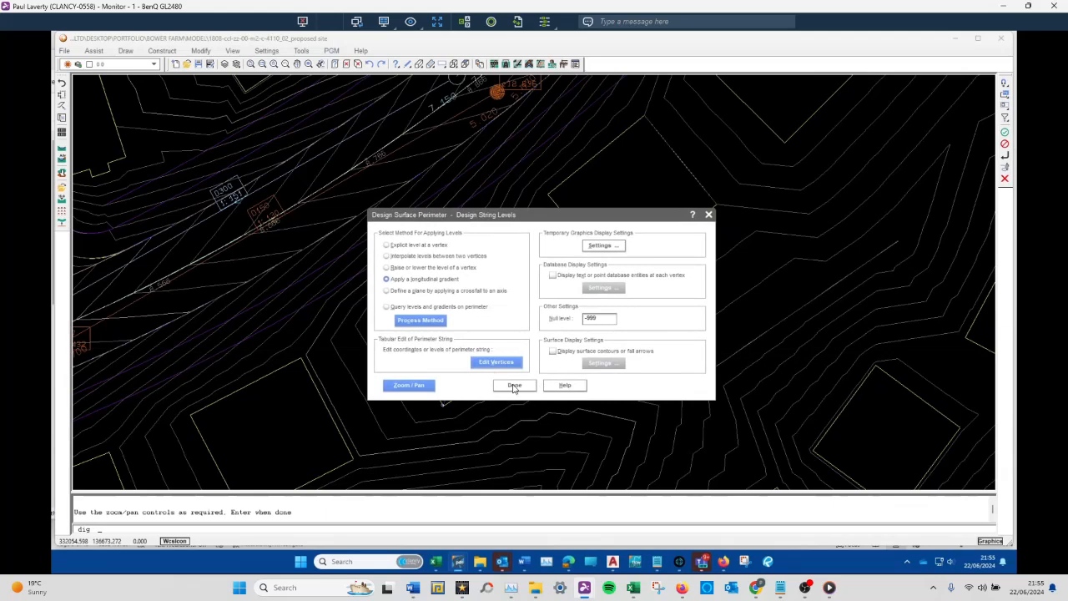
{"action": "left_click", "coordinate": [509, 385]}
{"action": "left_click", "coordinate": [538, 338]}
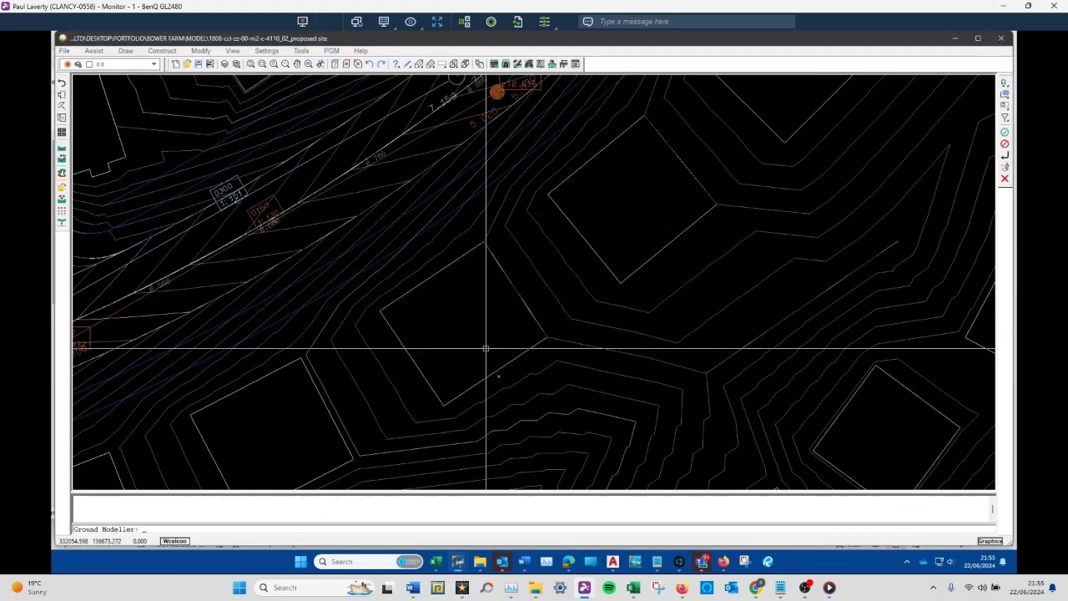
{"action": "scroll", "coordinate": [494, 368], "scroll_direction": "down", "scroll_amount": 3}
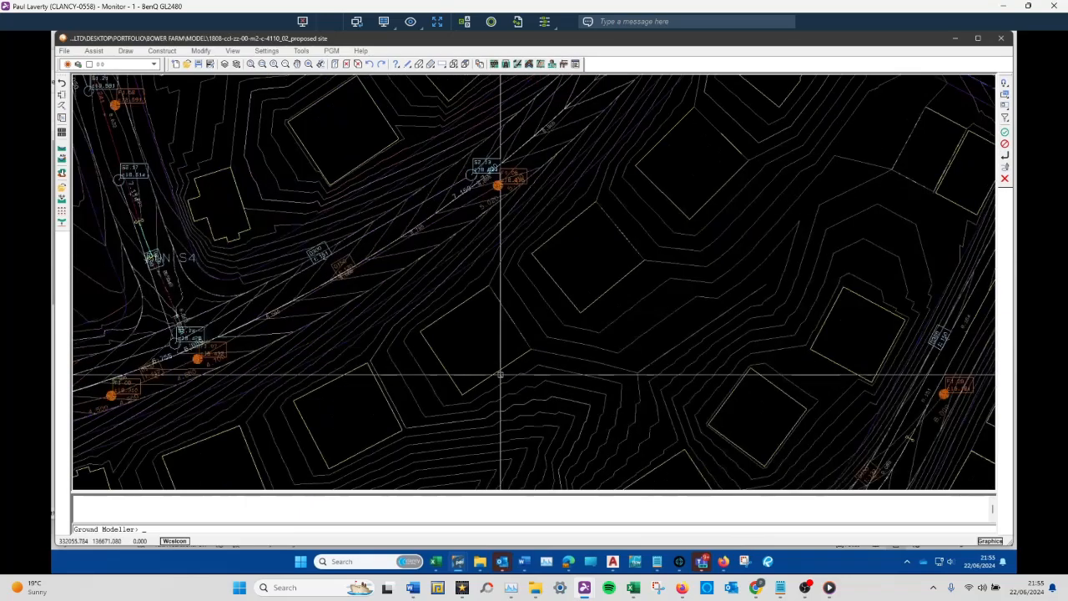
{"action": "scroll", "coordinate": [499, 375], "scroll_direction": "down", "scroll_amount": 3}
{"action": "scroll", "coordinate": [500, 375], "scroll_direction": "down", "scroll_amount": 1}
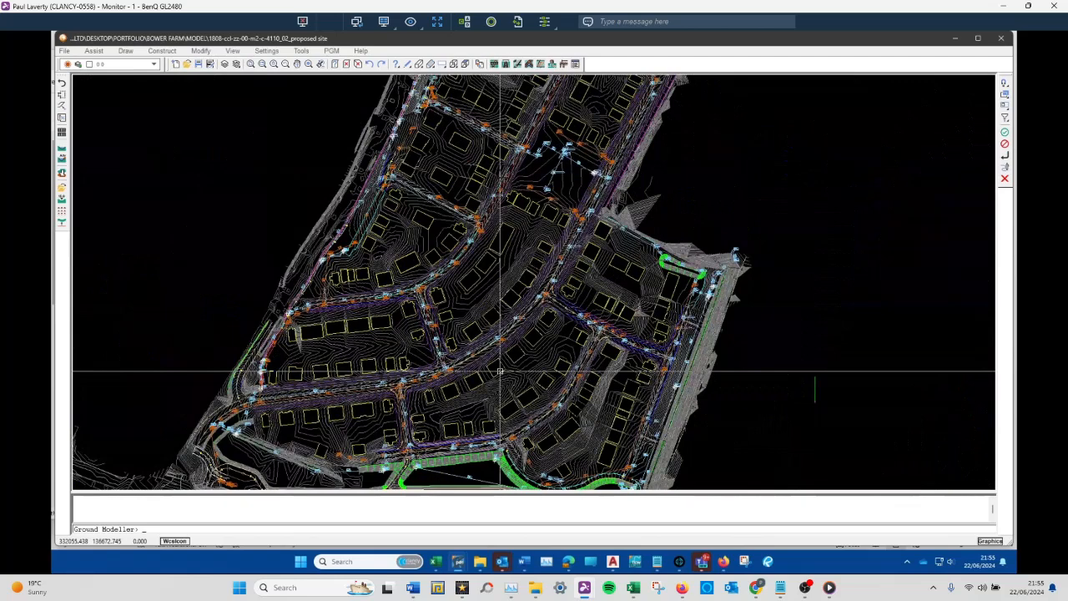
- Switch to the Model folder in File Explorer and examine the SDBU file alongside the site and surface files
{"action": "left_click", "coordinate": [480, 567]}
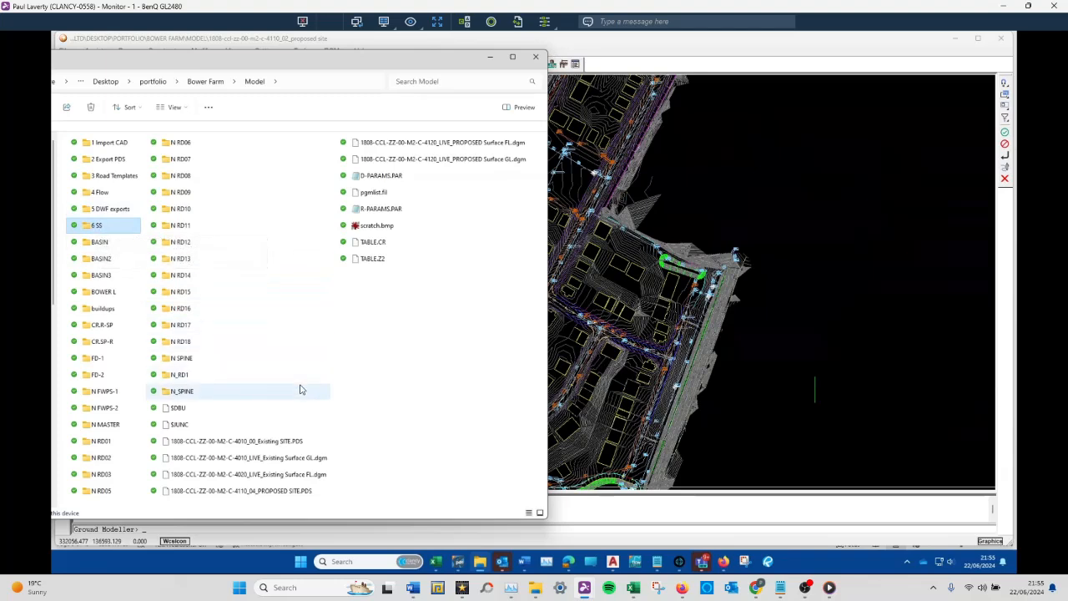
{"action": "left_click", "coordinate": [182, 415]}
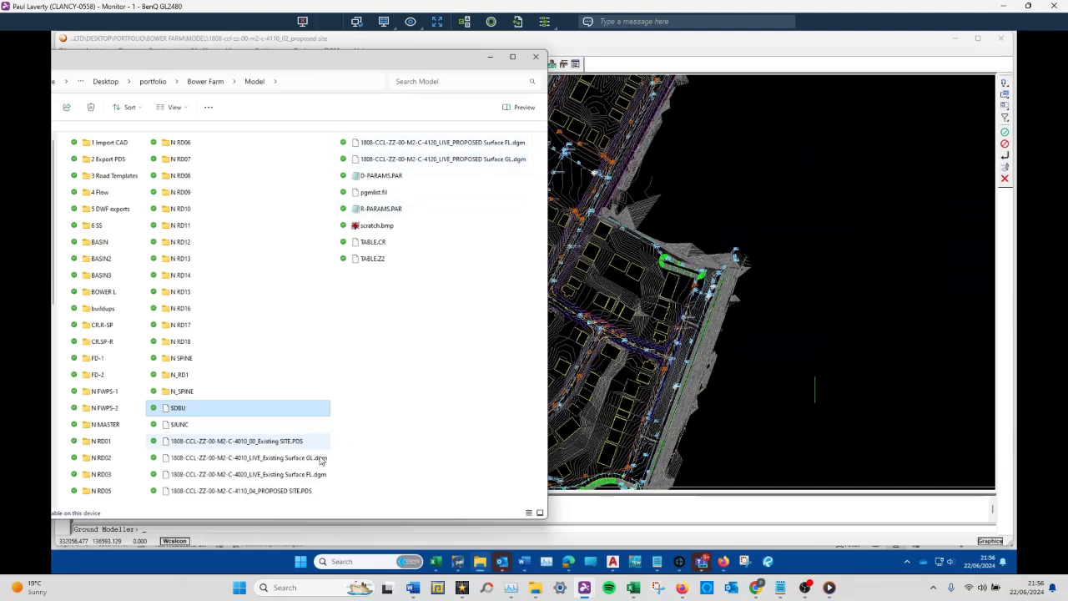
{"action": "left_click", "coordinate": [455, 387]}
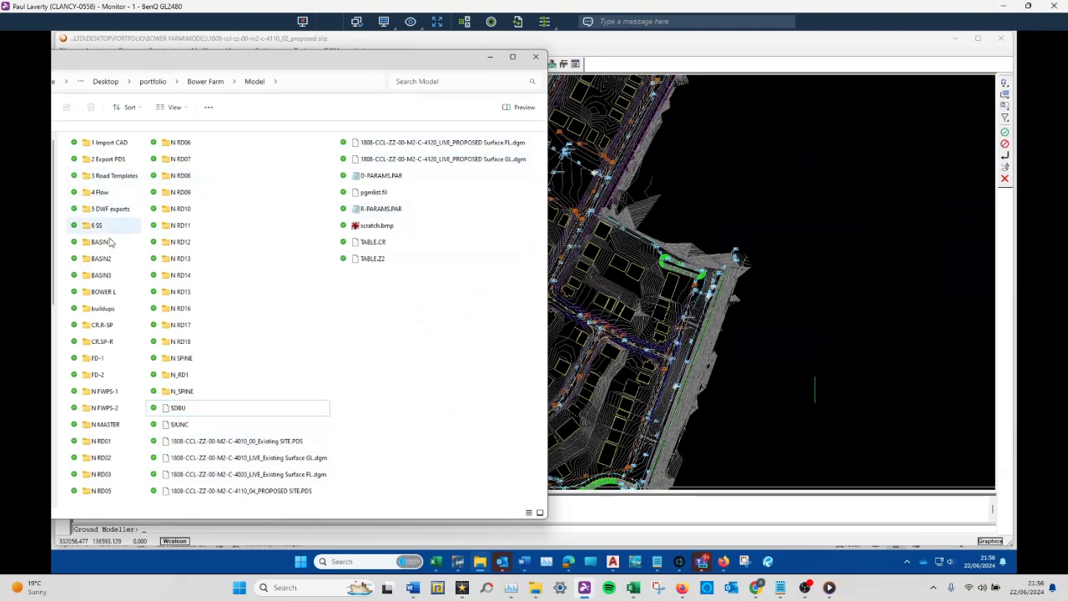
- Look through the buildups folder's buildups.txt and materlib.txt files, and return to the Model folder
{"action": "left_click", "coordinate": [104, 310]}
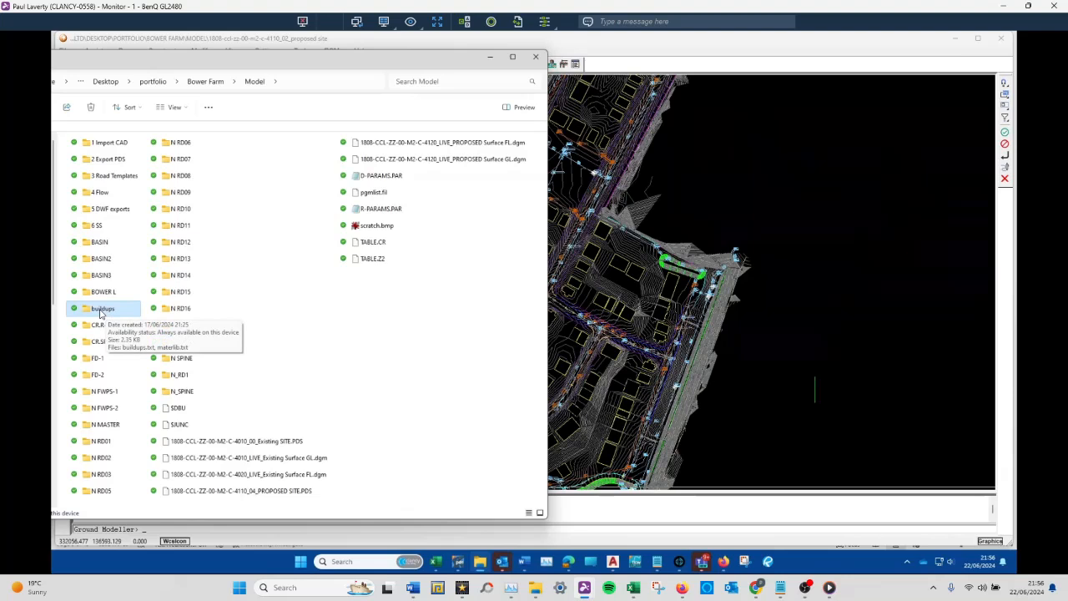
{"action": "double_click", "coordinate": [101, 310]}
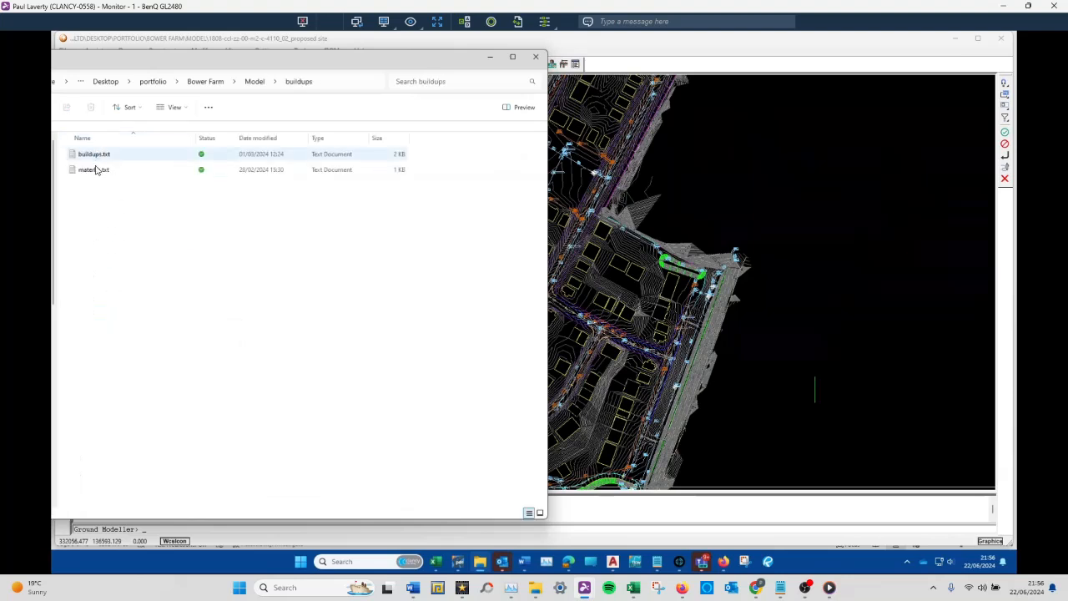
{"action": "left_click", "coordinate": [95, 172]}
{"action": "left_click", "coordinate": [97, 157]}
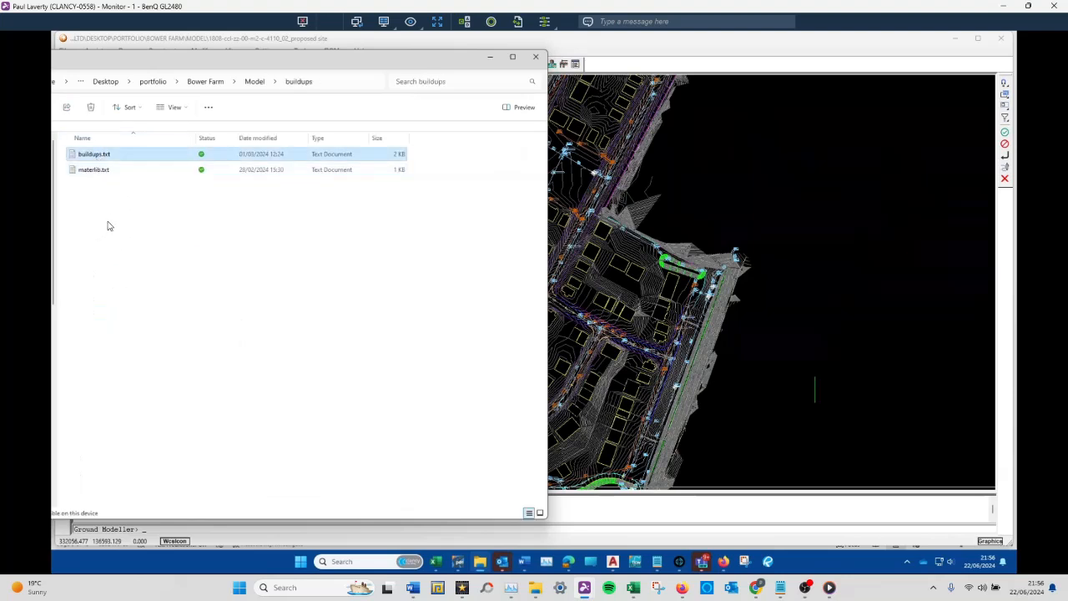
{"action": "left_click", "coordinate": [254, 81]}
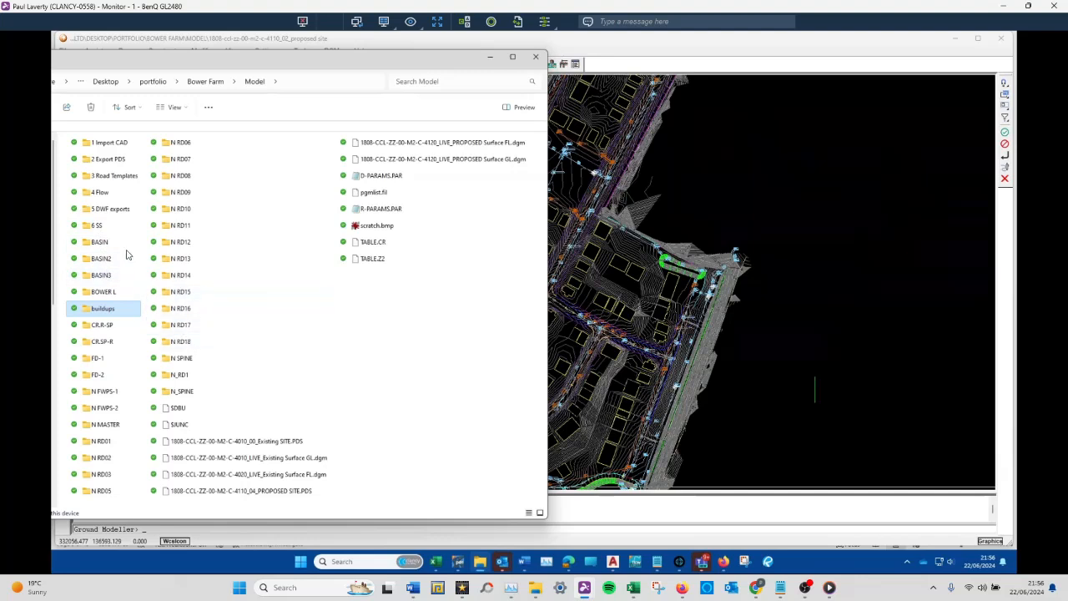
- Review the Model folder's numbered subfolders, including 1 Import CAD, 2 Export PDS, 3 Road Templates, 4 Flow, 5 DWF exports and 6 SS
{"action": "left_click", "coordinate": [100, 228]}
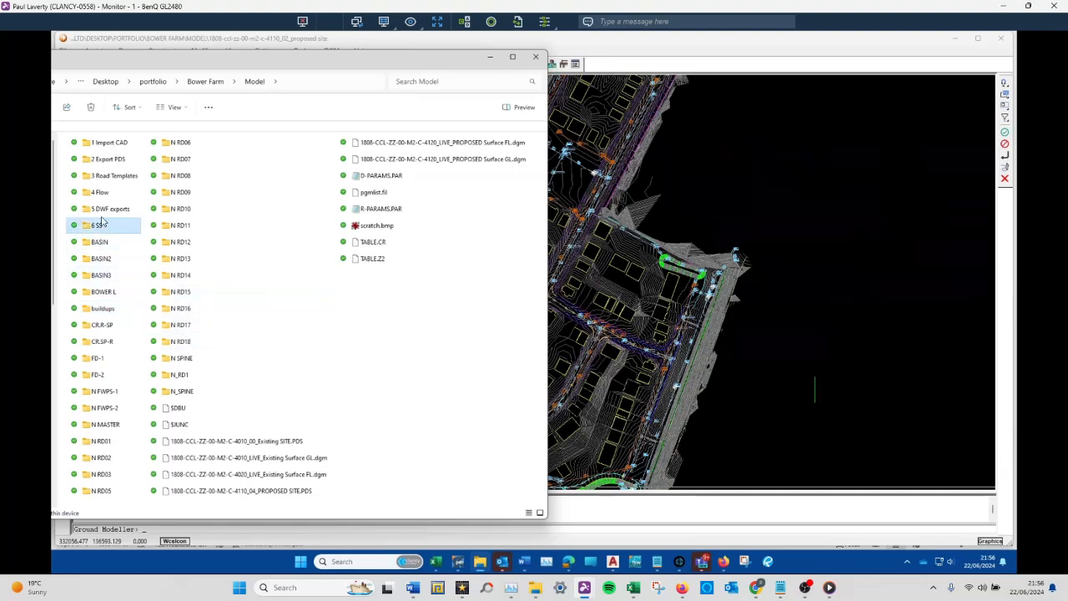
{"action": "left_click", "coordinate": [109, 145]}
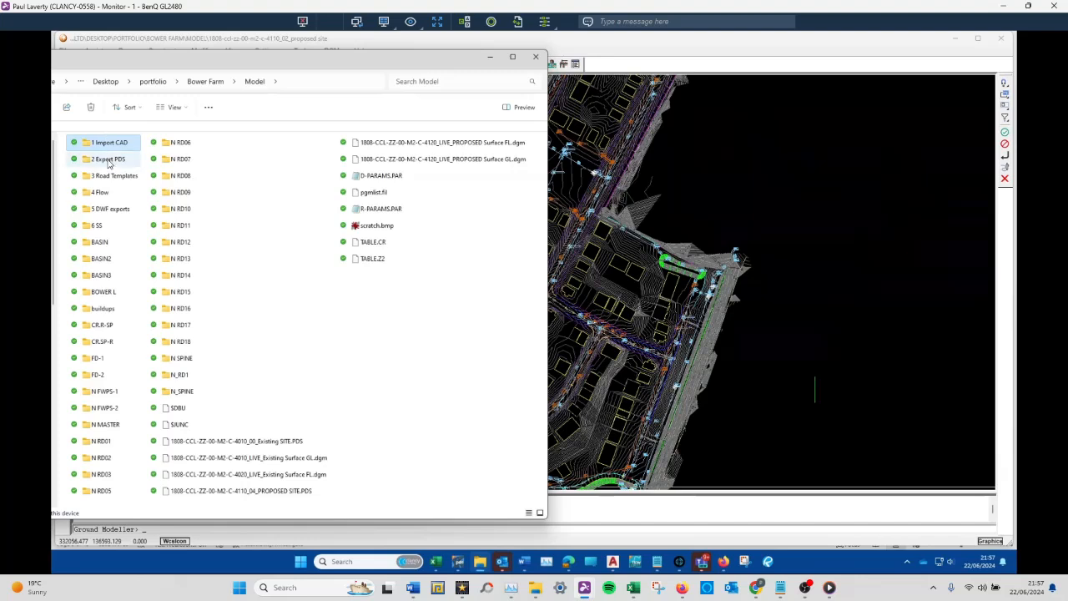
{"action": "left_click", "coordinate": [109, 159]}
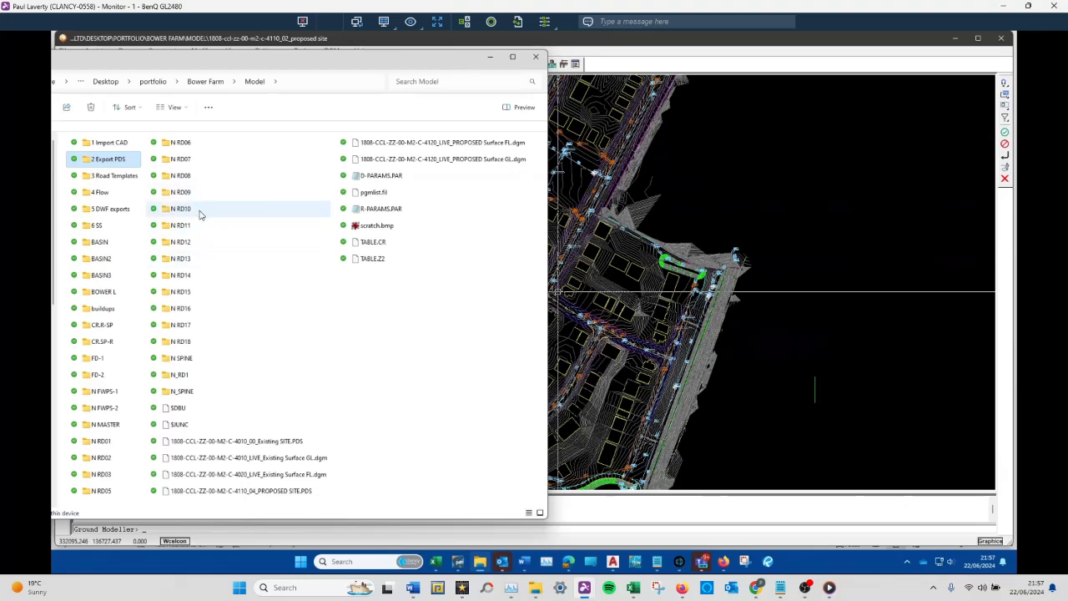
{"action": "left_click", "coordinate": [71, 195]}
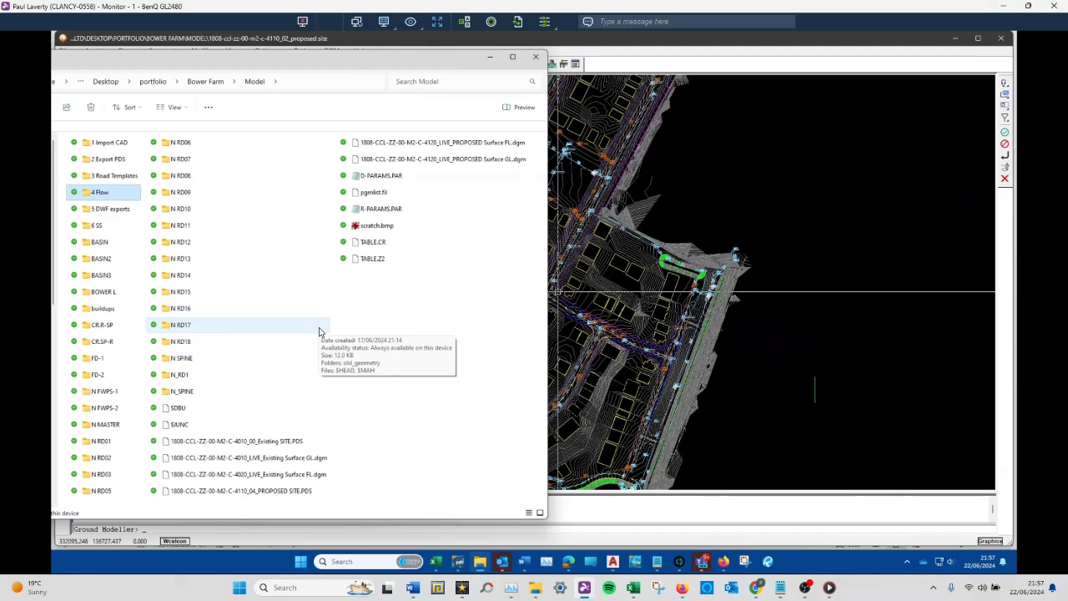
{"action": "left_click", "coordinate": [92, 176]}
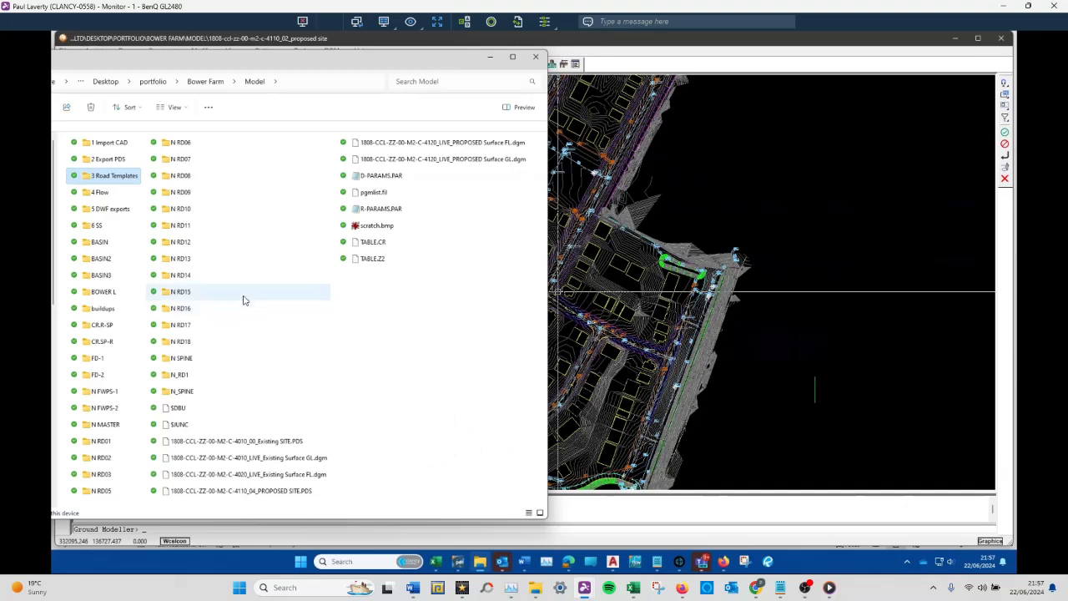
{"action": "left_click", "coordinate": [113, 212]}
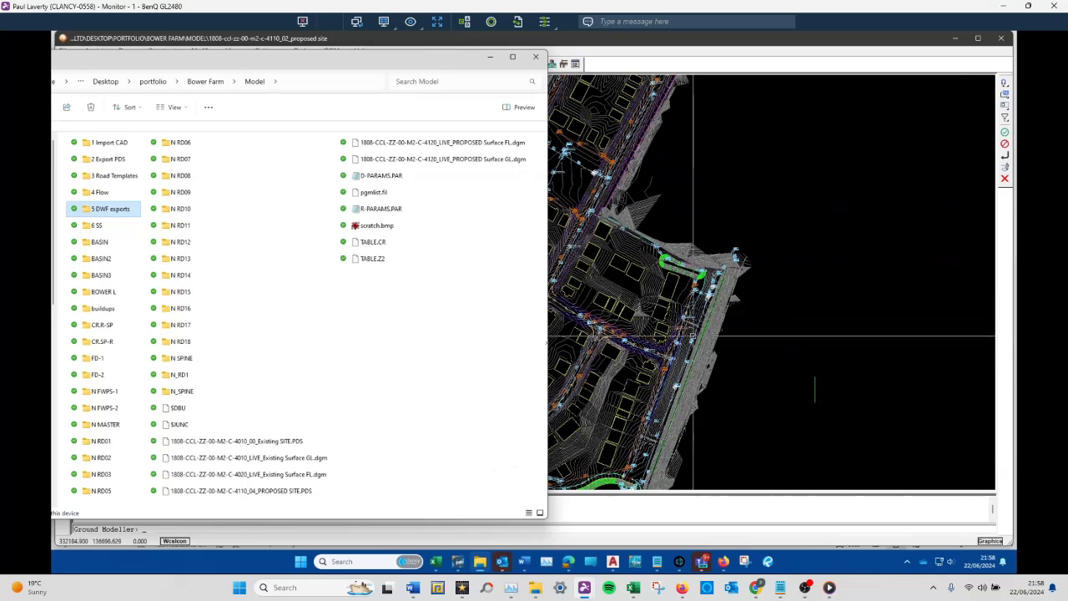
{"action": "left_click", "coordinate": [110, 228]}
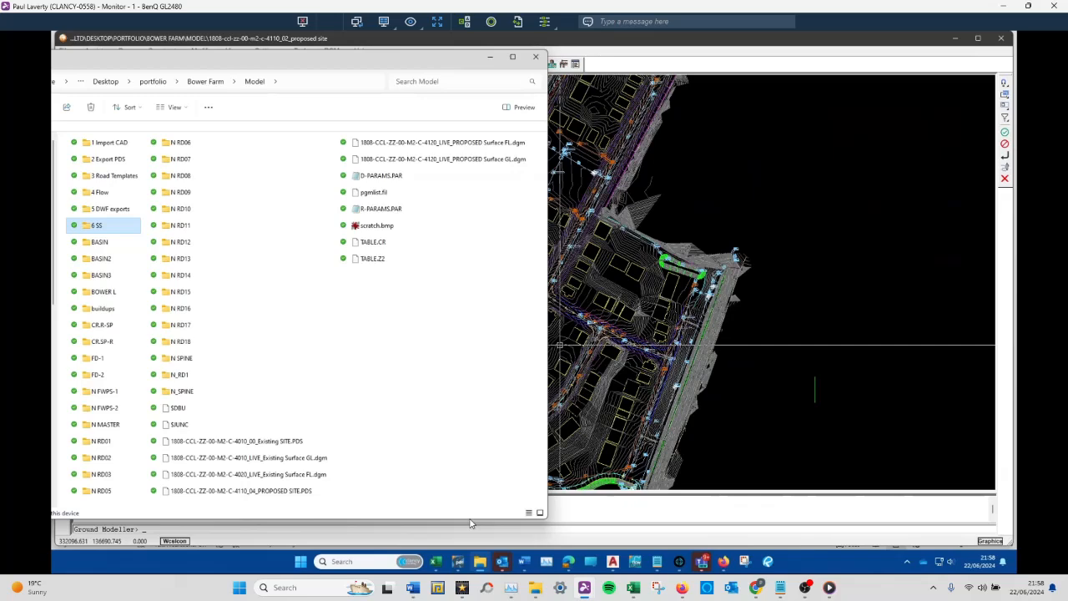
- Examine the proposed site model's contours, building plots and drainage in a tilted 3D view, and switch back to the Model folder
{"action": "left_click", "coordinate": [743, 316]}
{"action": "scroll", "coordinate": [743, 316], "scroll_direction": "down", "scroll_amount": 6}
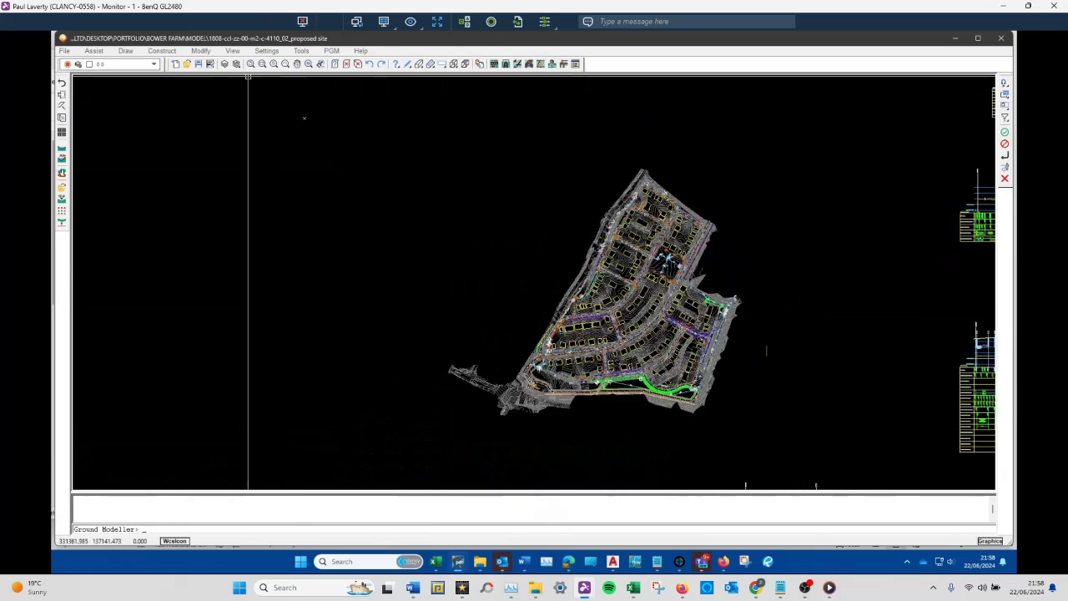
{"action": "scroll", "coordinate": [685, 270], "scroll_direction": "up", "scroll_amount": 3}
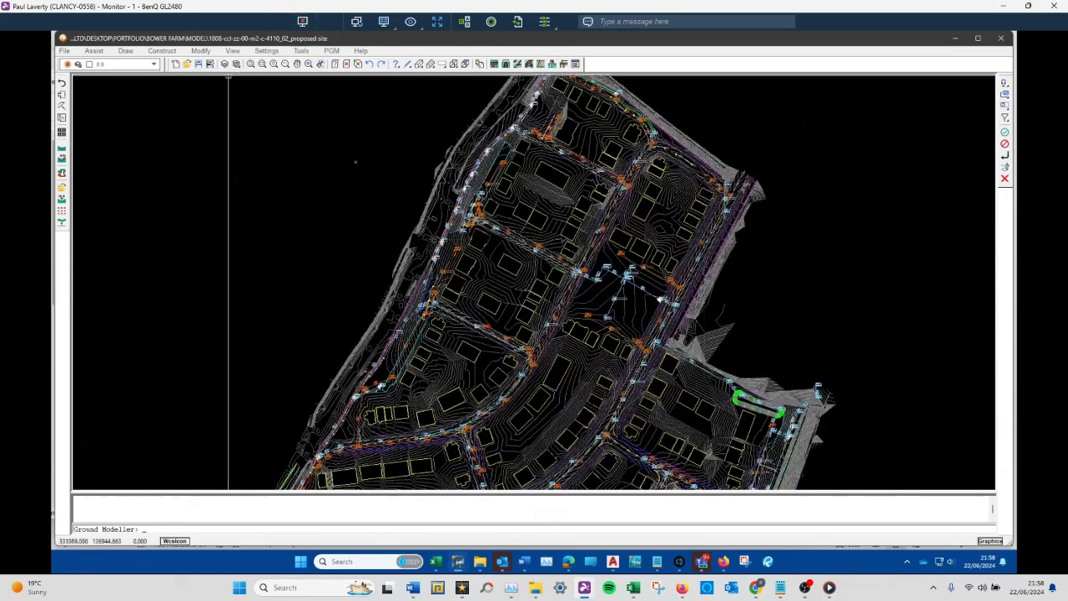
{"action": "middle_click_drag", "start_coordinate": [716, 317], "coordinate": [616, 398], "text": "shift"}
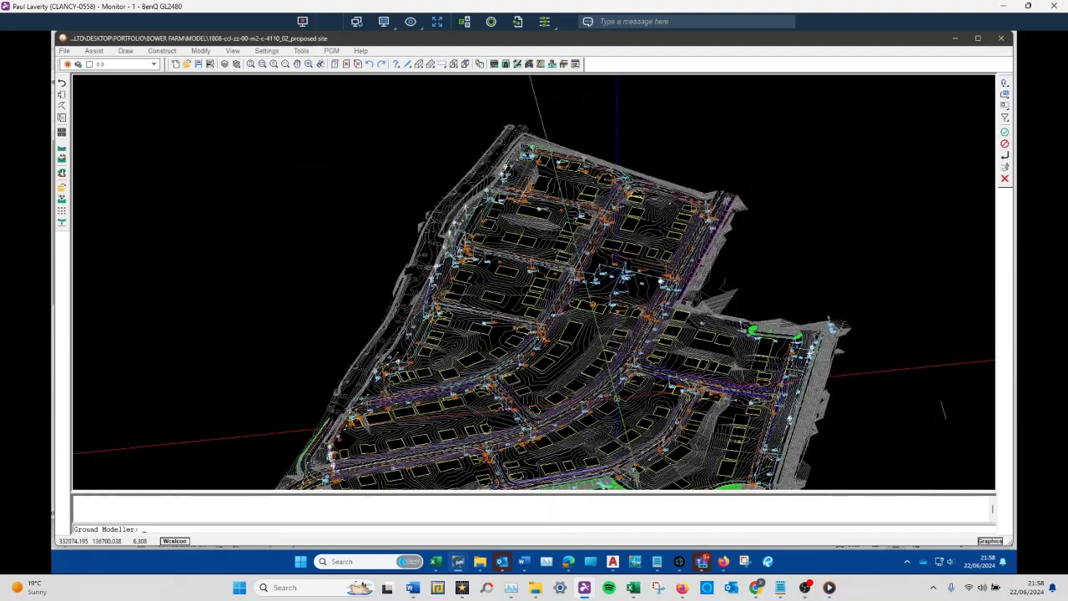
{"action": "scroll", "coordinate": [616, 398], "scroll_direction": "up", "scroll_amount": 5}
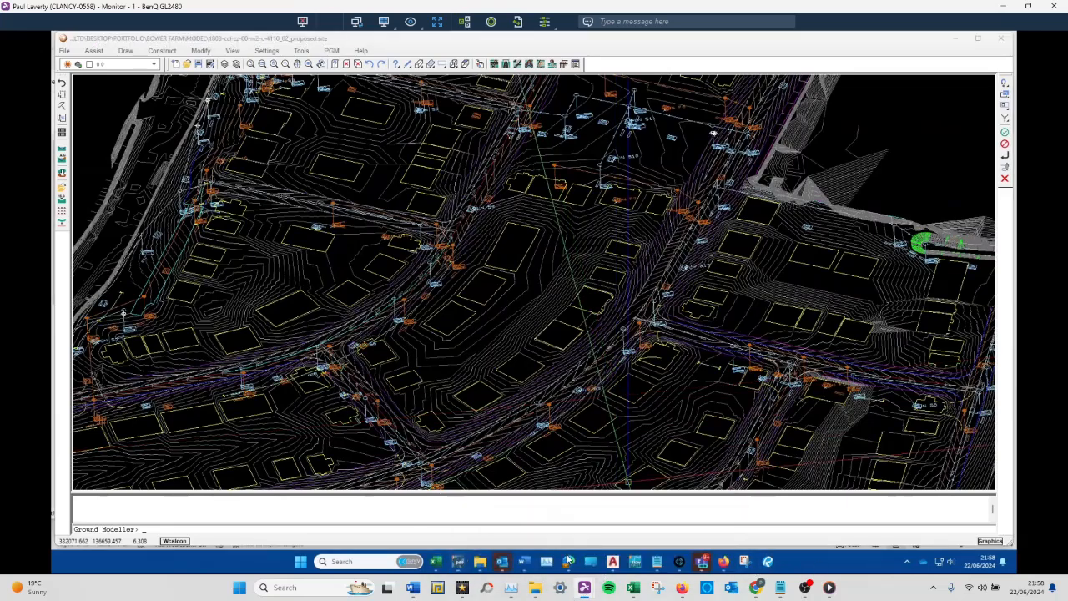
{"action": "left_click", "coordinate": [481, 566]}
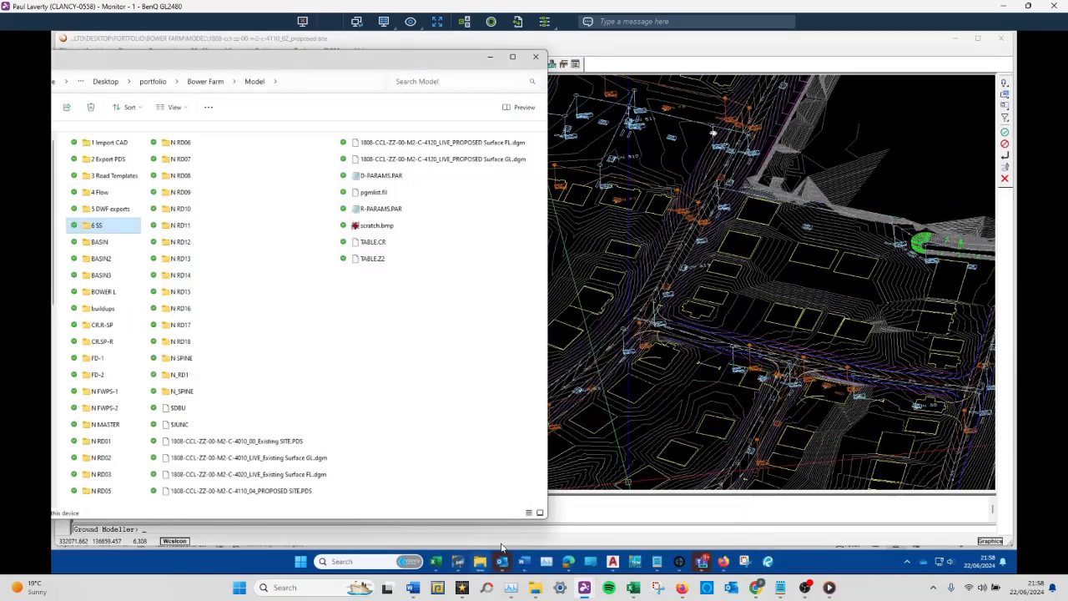